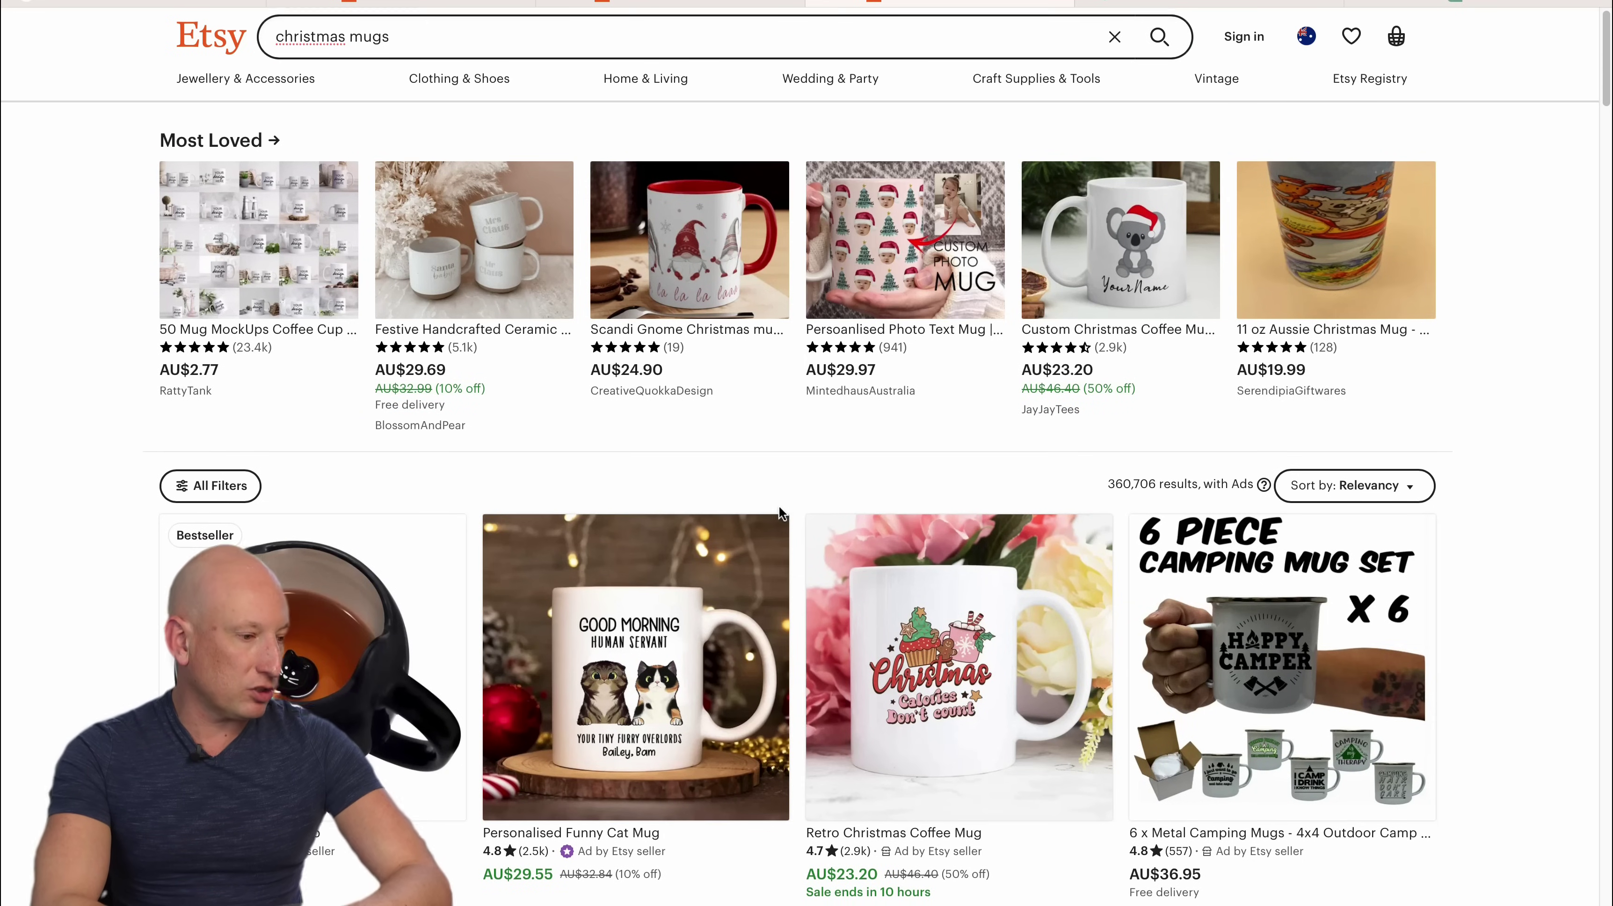
Browse Etsy's Christmas mug results, and read the benefits and four setup steps on the Printify Pop-Up Store page.
scroll(735, 507, down, 5)
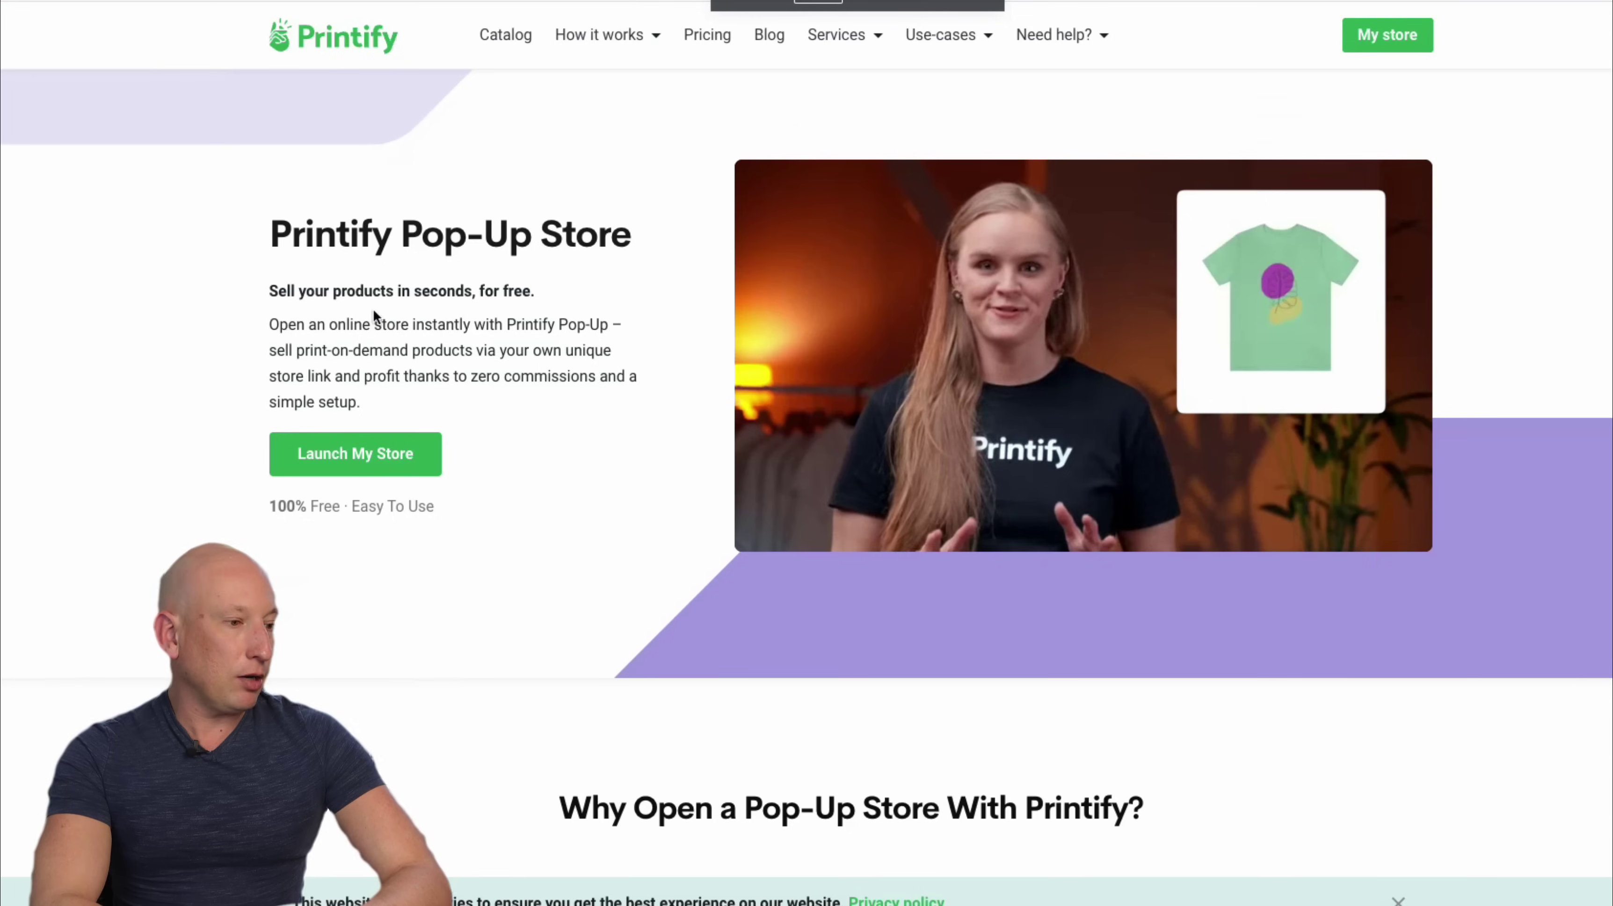
drag(396, 324, 513, 363)
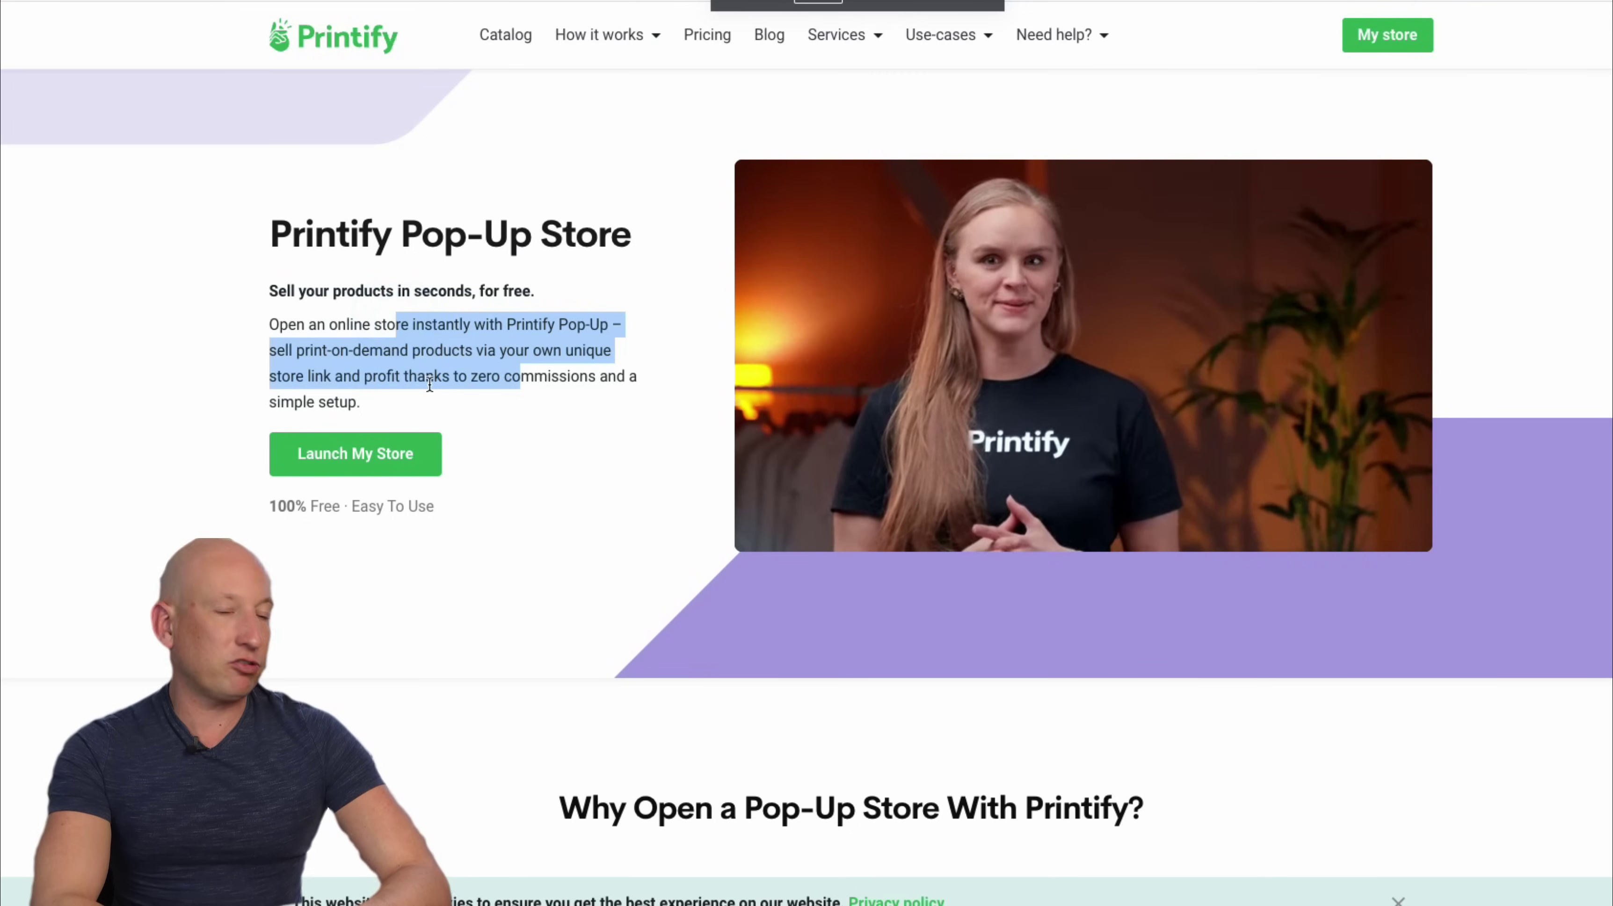
click(413, 378)
scroll(619, 527, down, 3)
scroll(619, 546, down, 8)
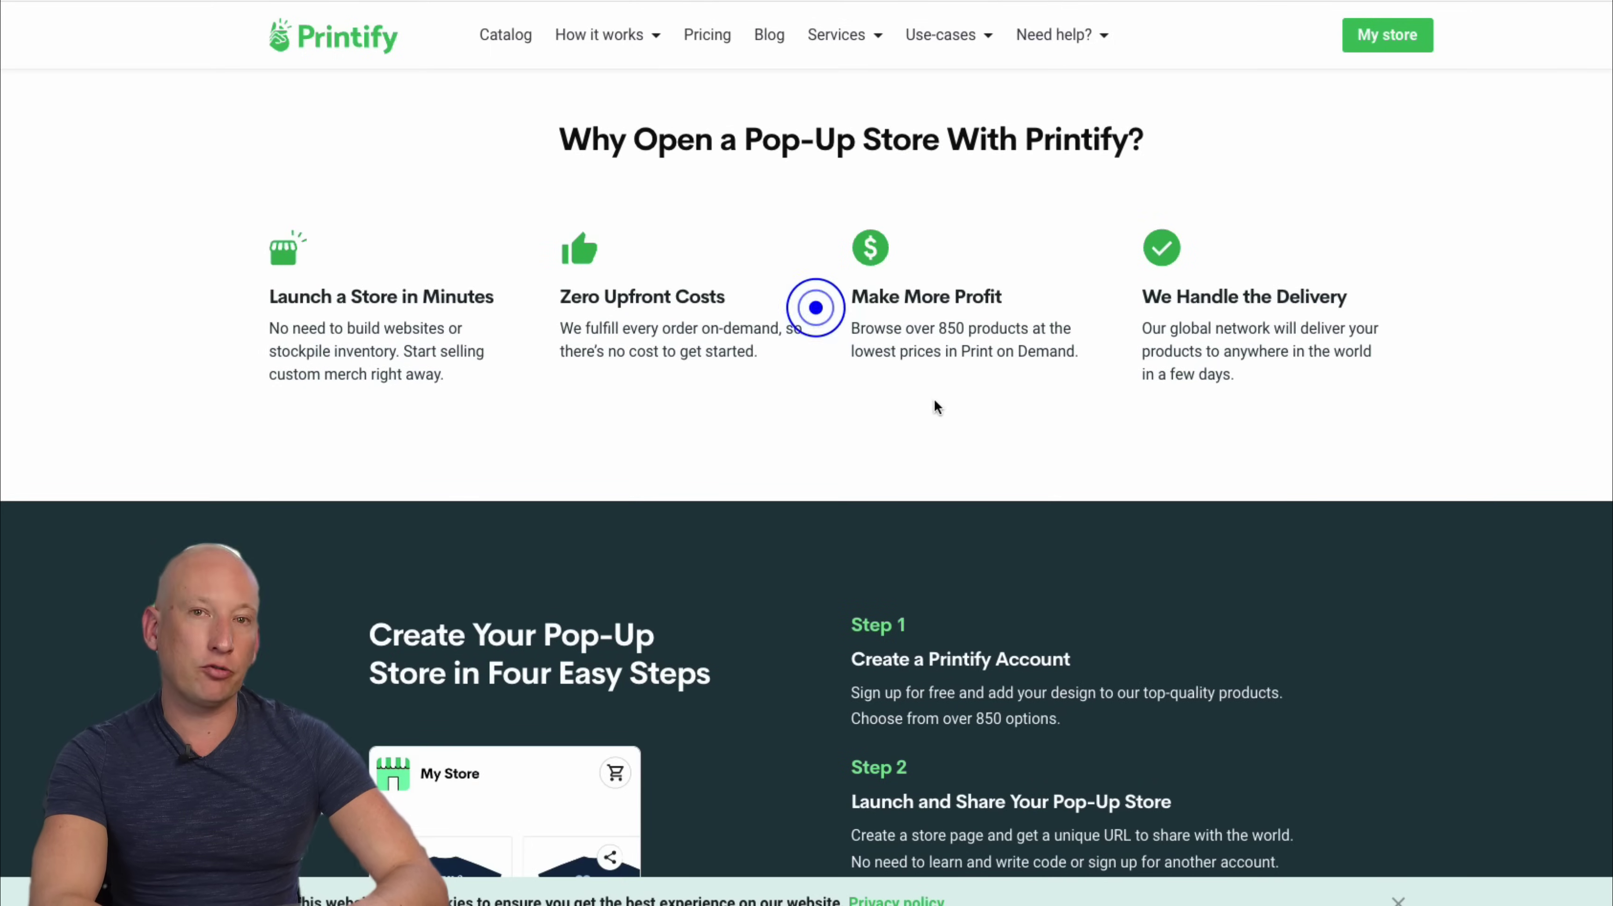
scroll(934, 402, down, 9)
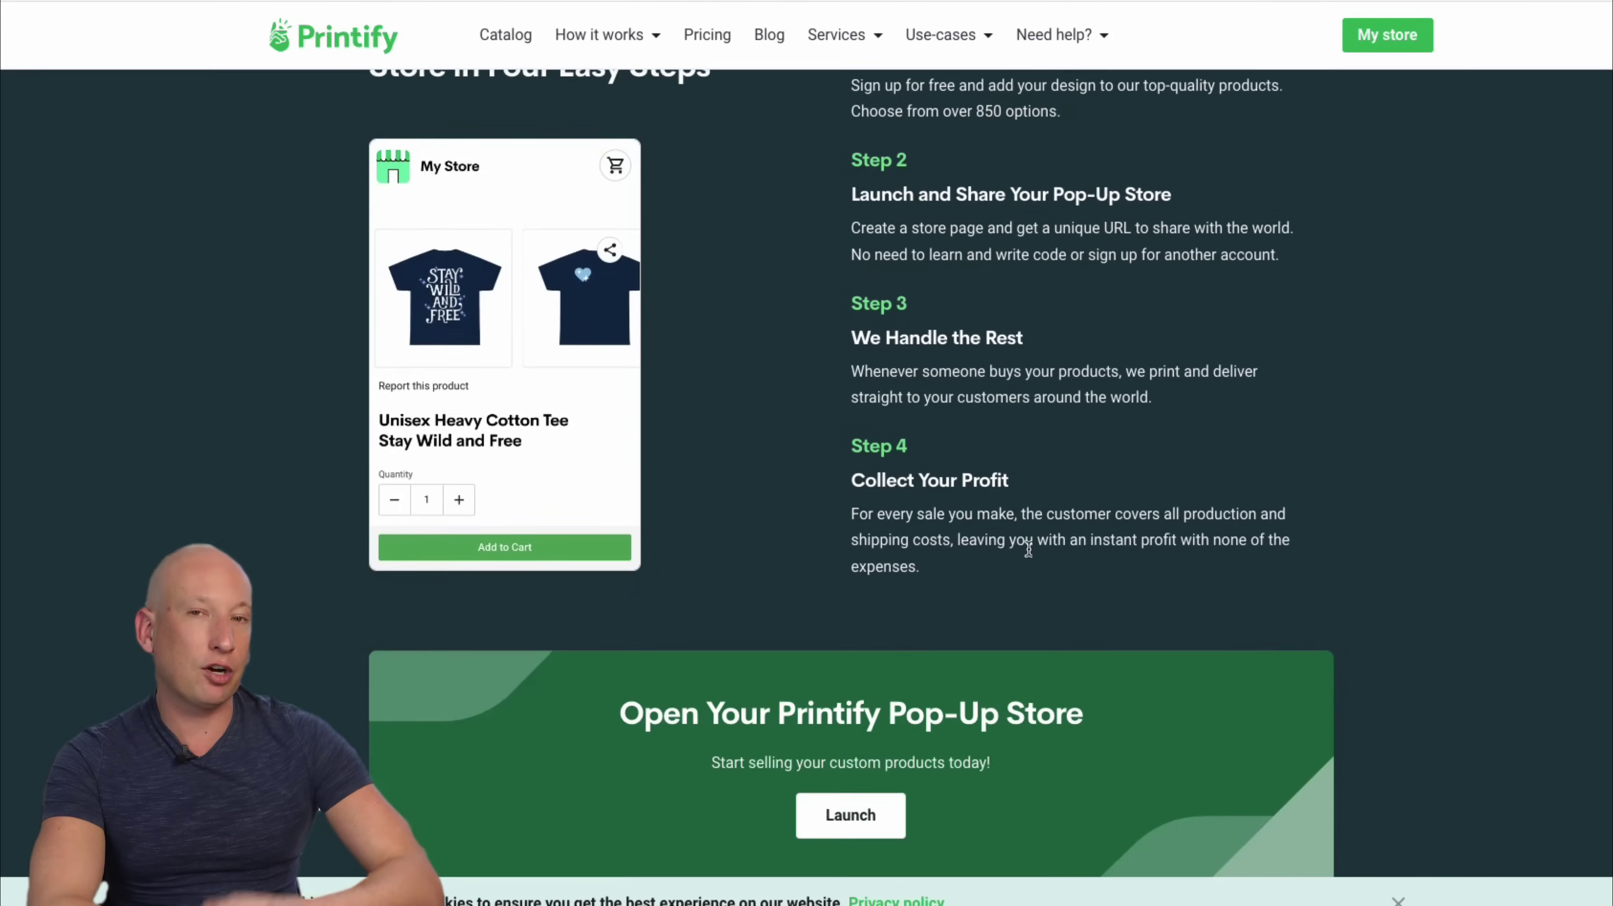
scroll(1026, 554, down, 2)
scroll(822, 445, up, 20)
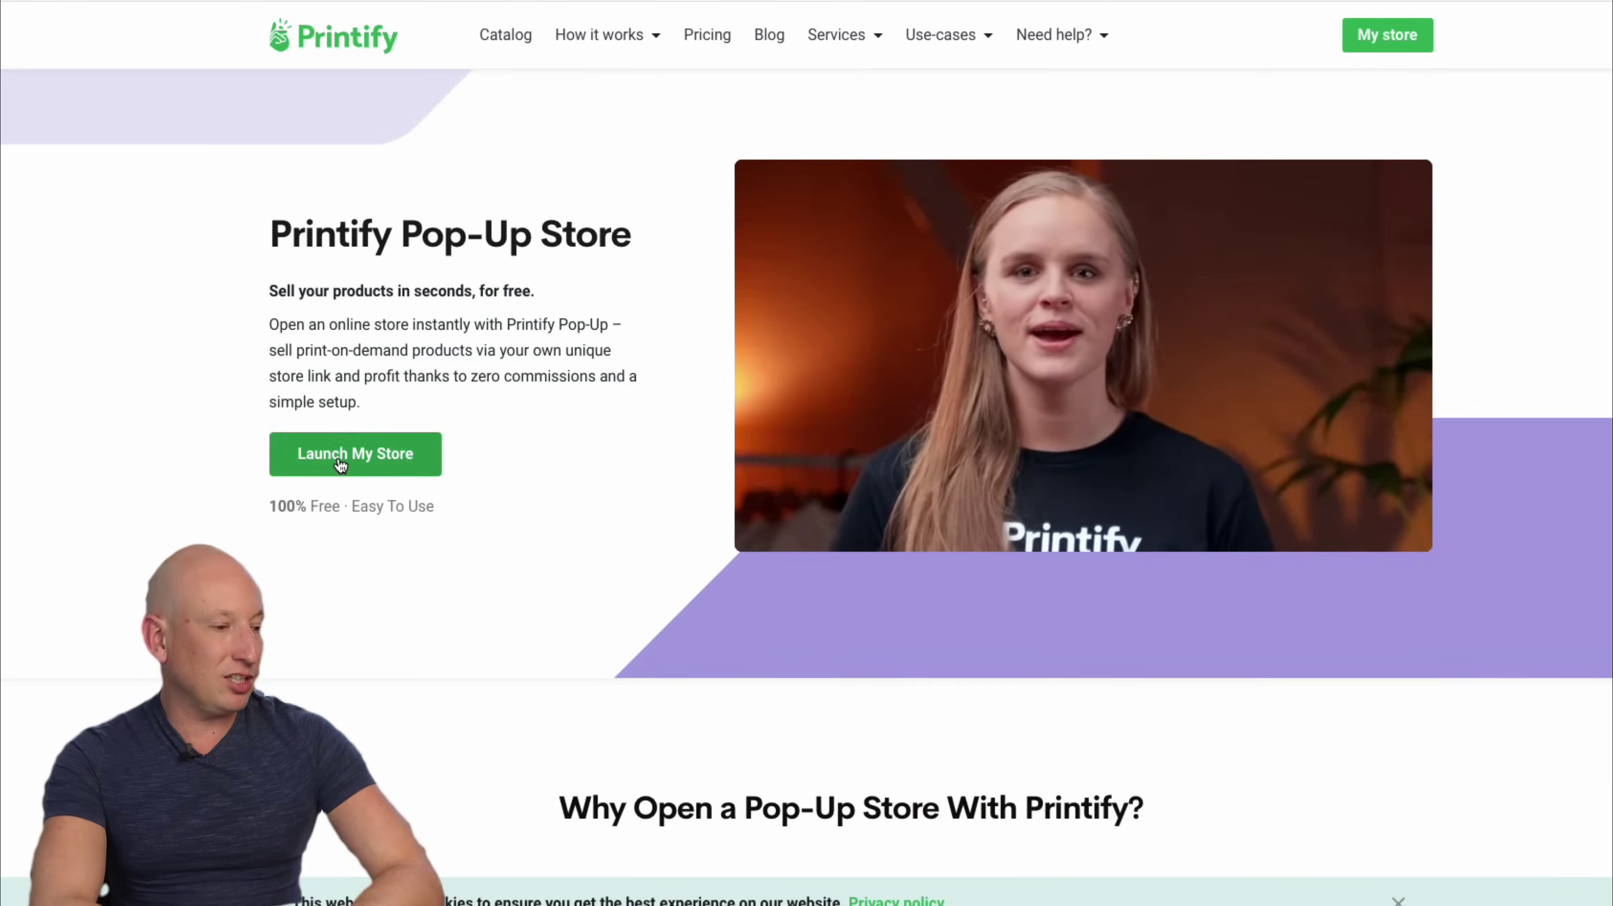
Launch the store setup and review the sales channels that can be connected, including Printify Pop-Up, Etsy, Shopify and TikTok US.
click(338, 457)
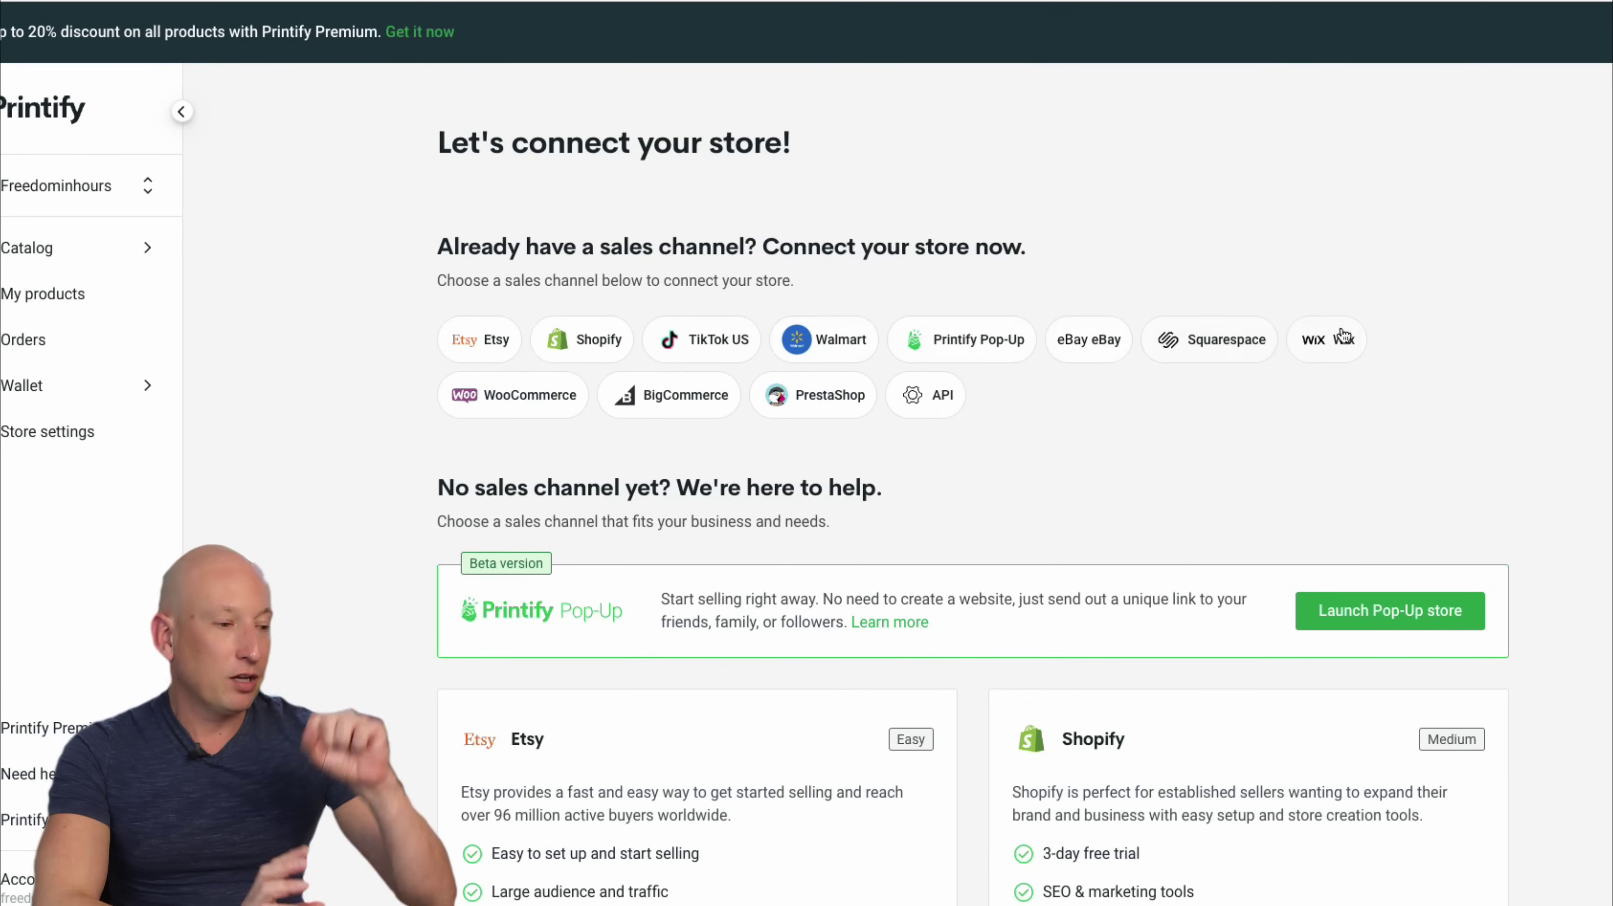
scroll(1079, 456, down, 1)
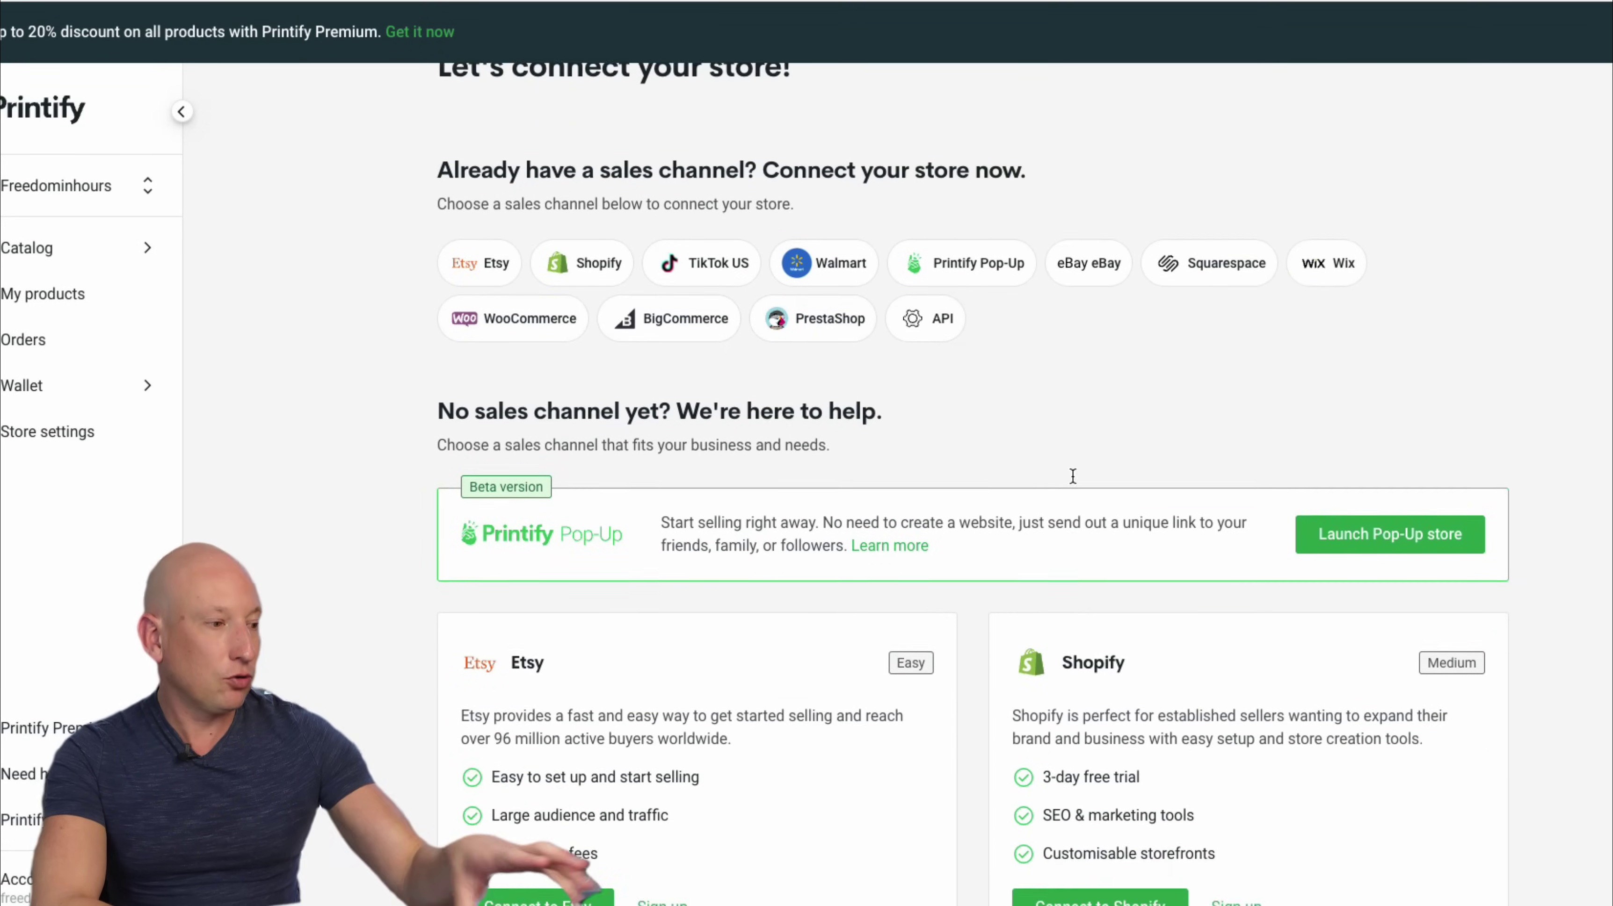
scroll(1072, 476, down, 4)
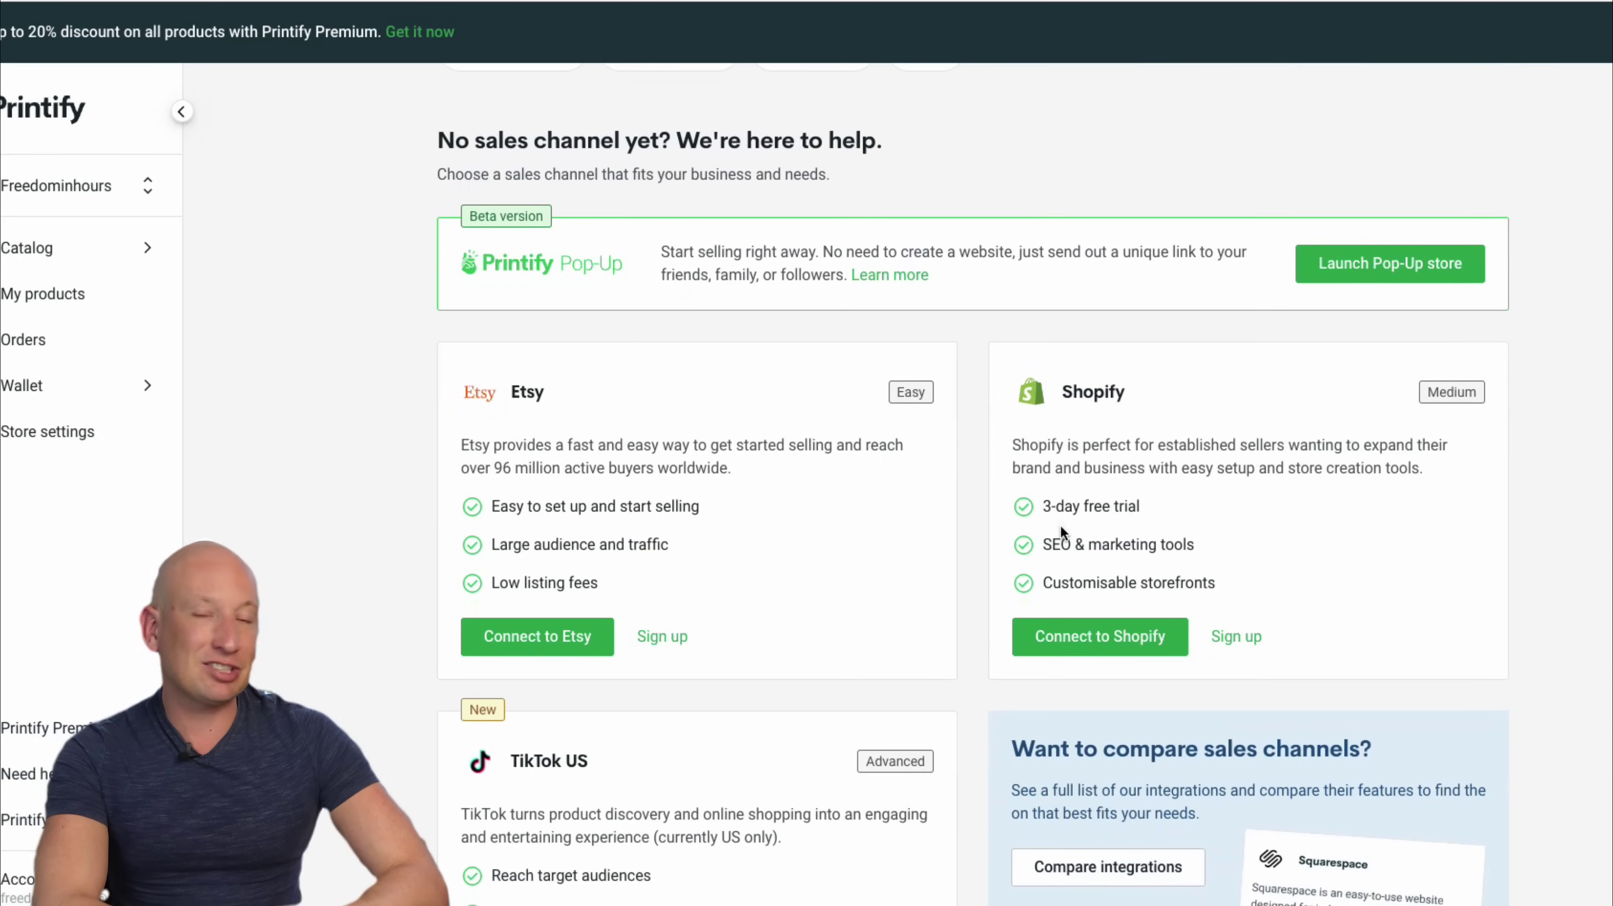
scroll(1086, 511, down, 3)
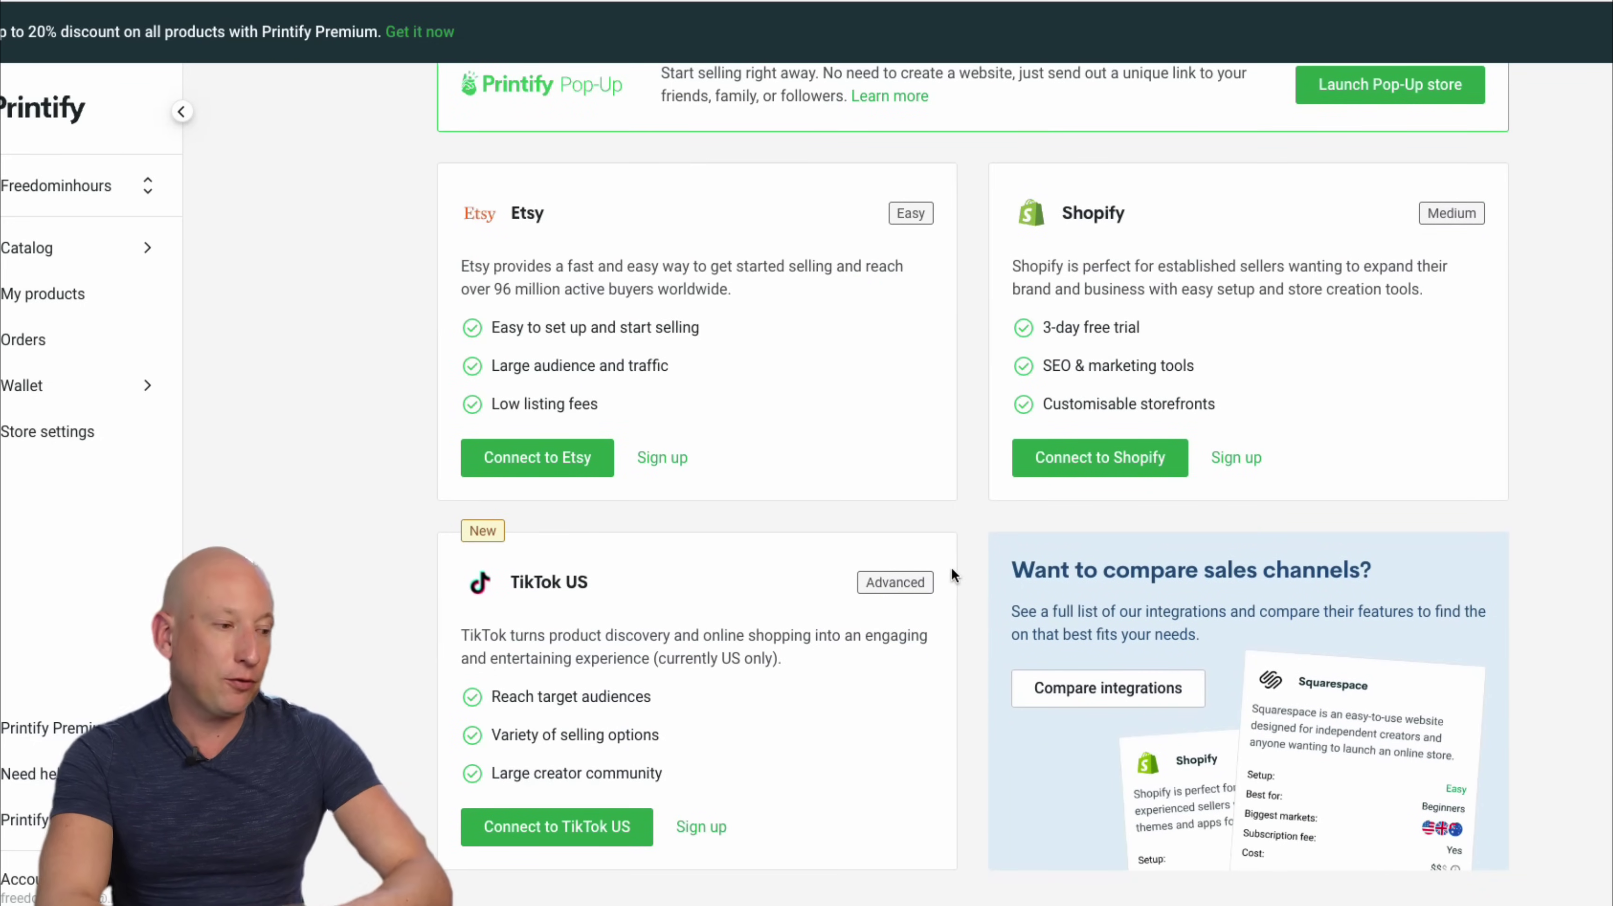
click(1402, 104)
click(990, 343)
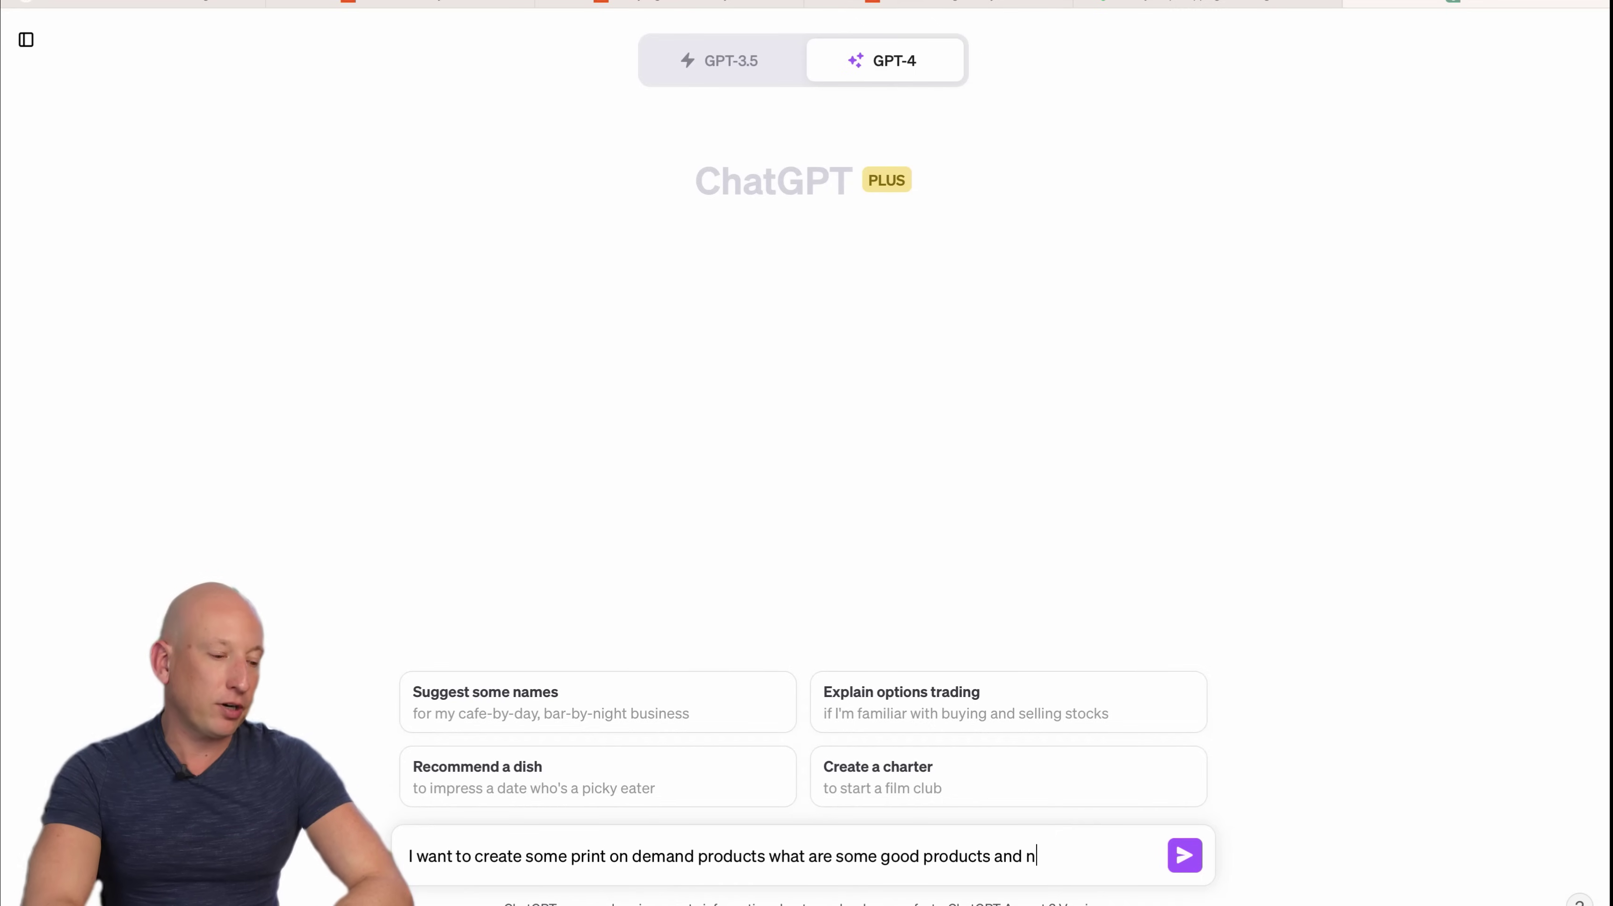
Ask ChatGPT with GPT-4 for good print on demand products and niches, and stop the answer during the product list.
text(s)
key(Return)
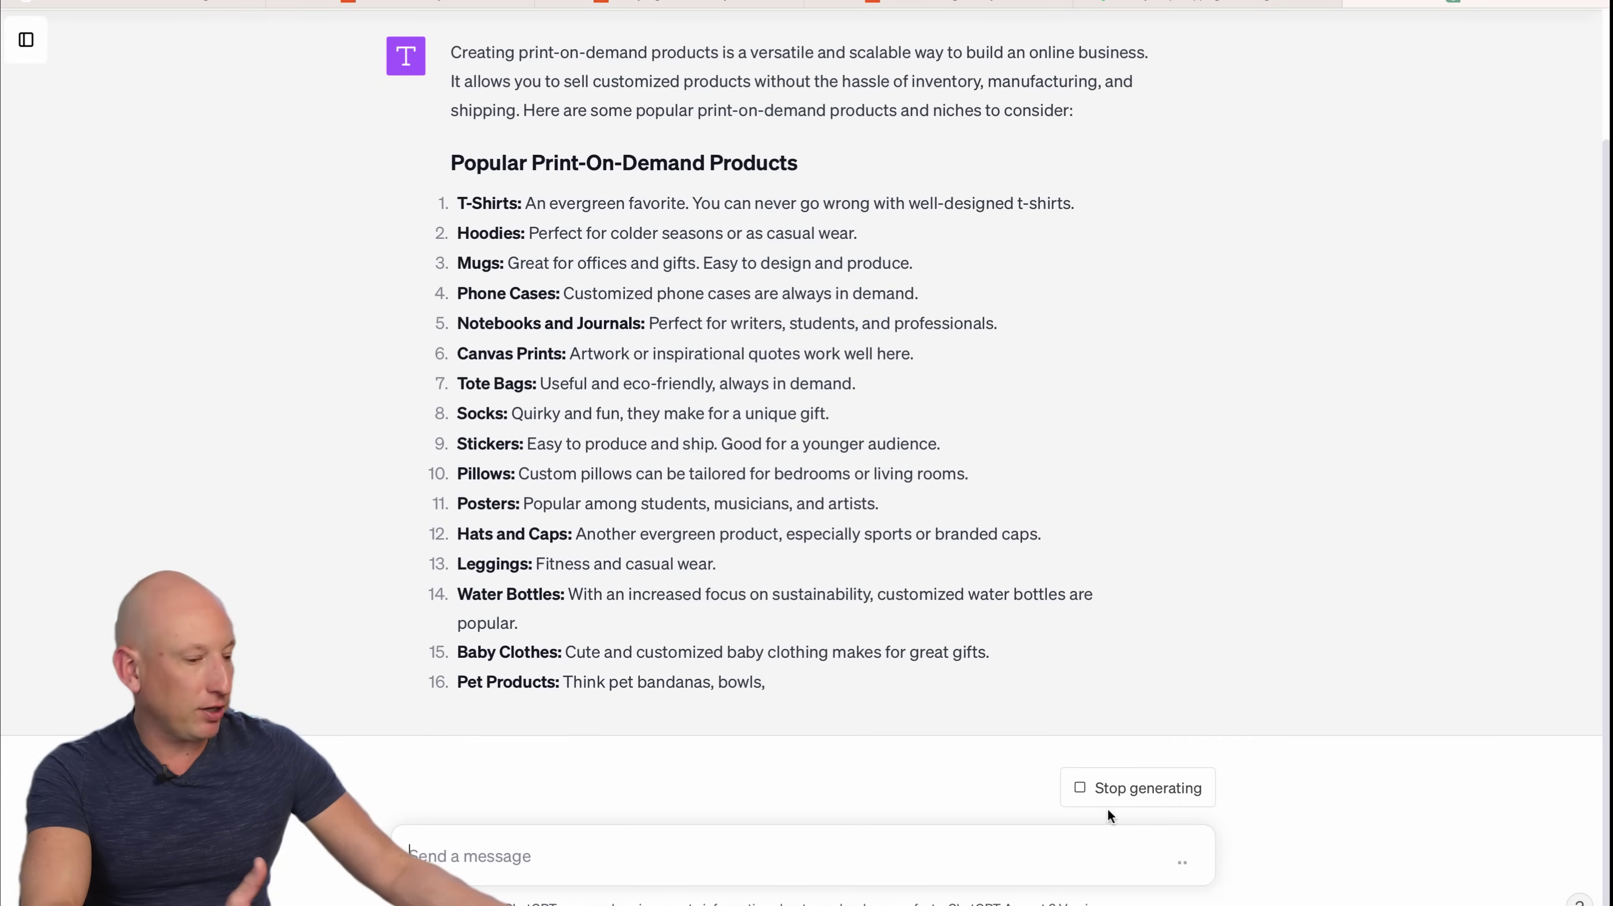
click(1152, 772)
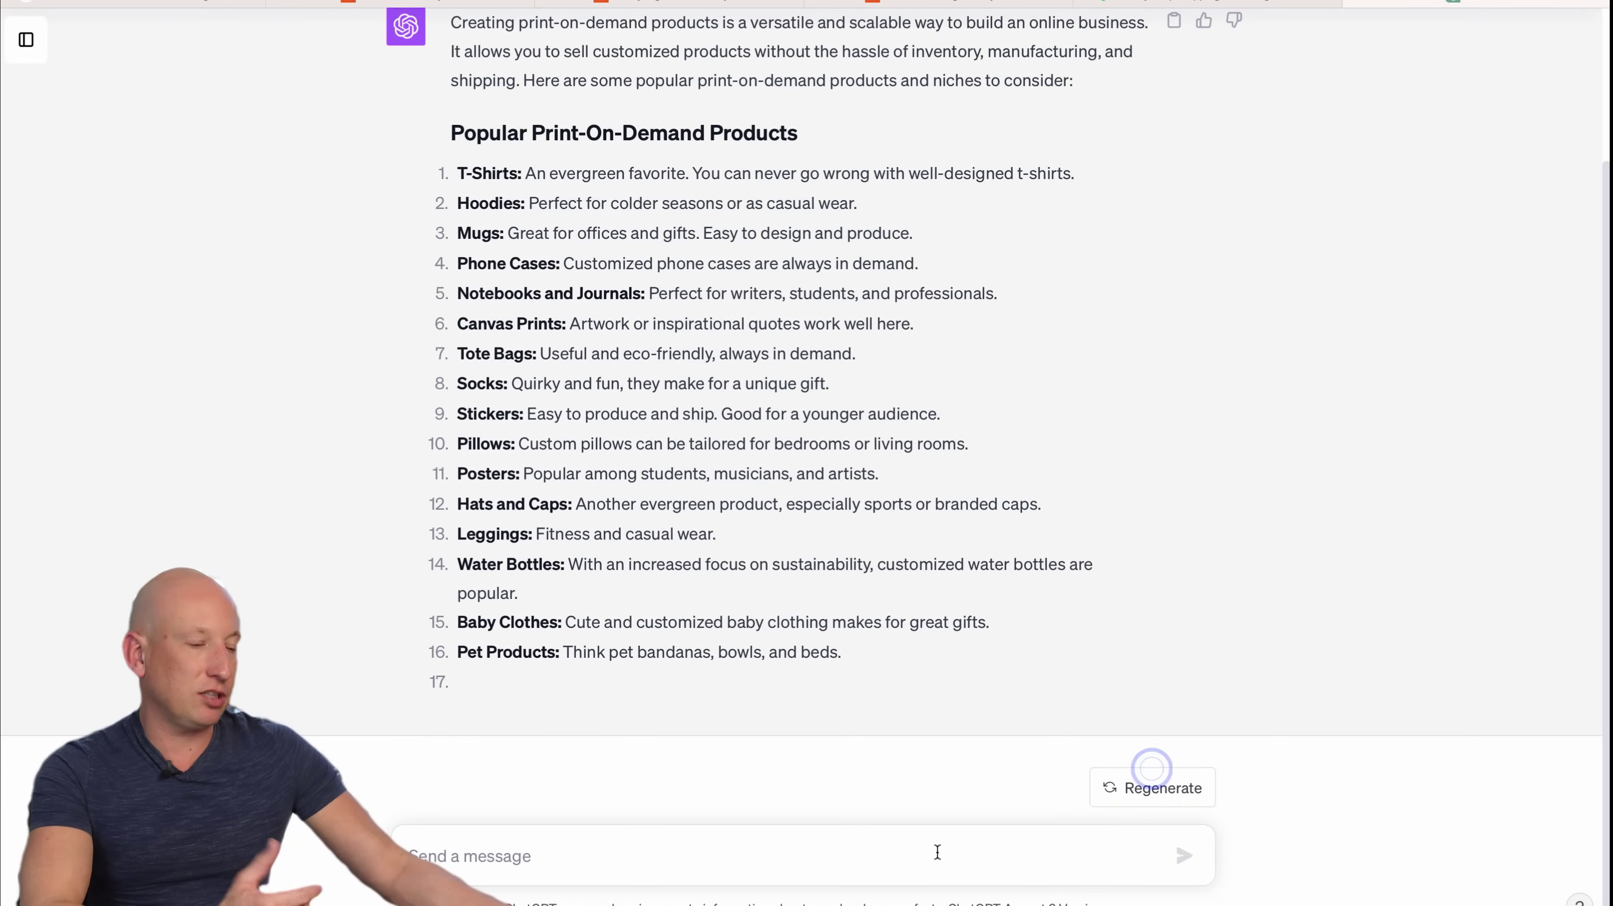
Ask "what are the best niches for t-shirts and mugs", cut that answer short, and request ideas for pet shirts.
text(wh)
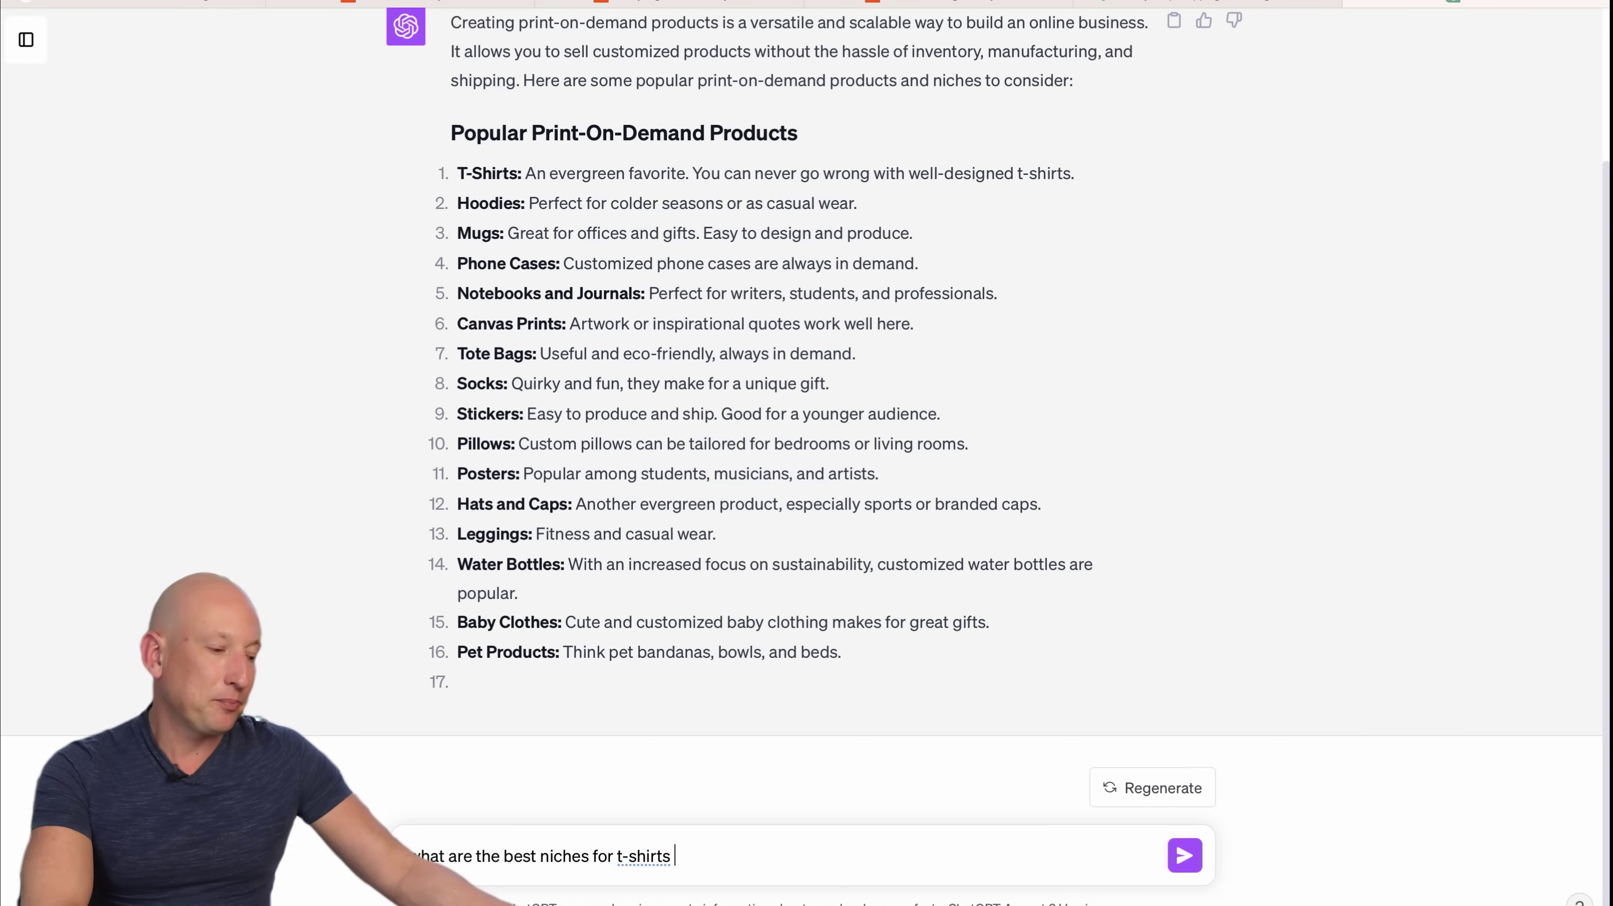
key(Return)
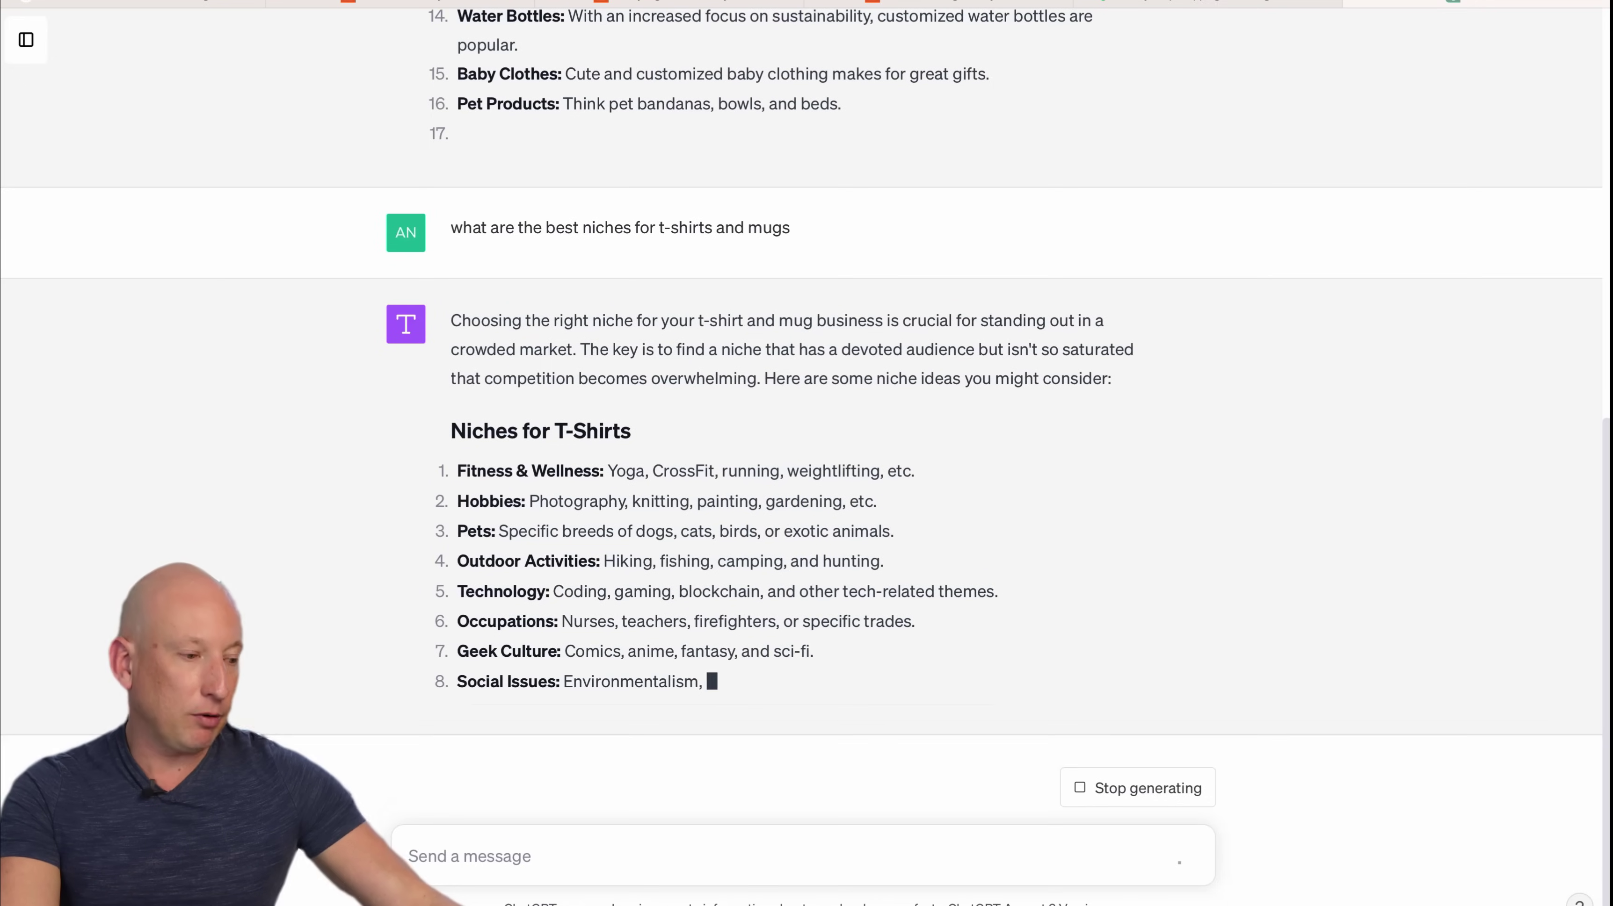
click(1171, 791)
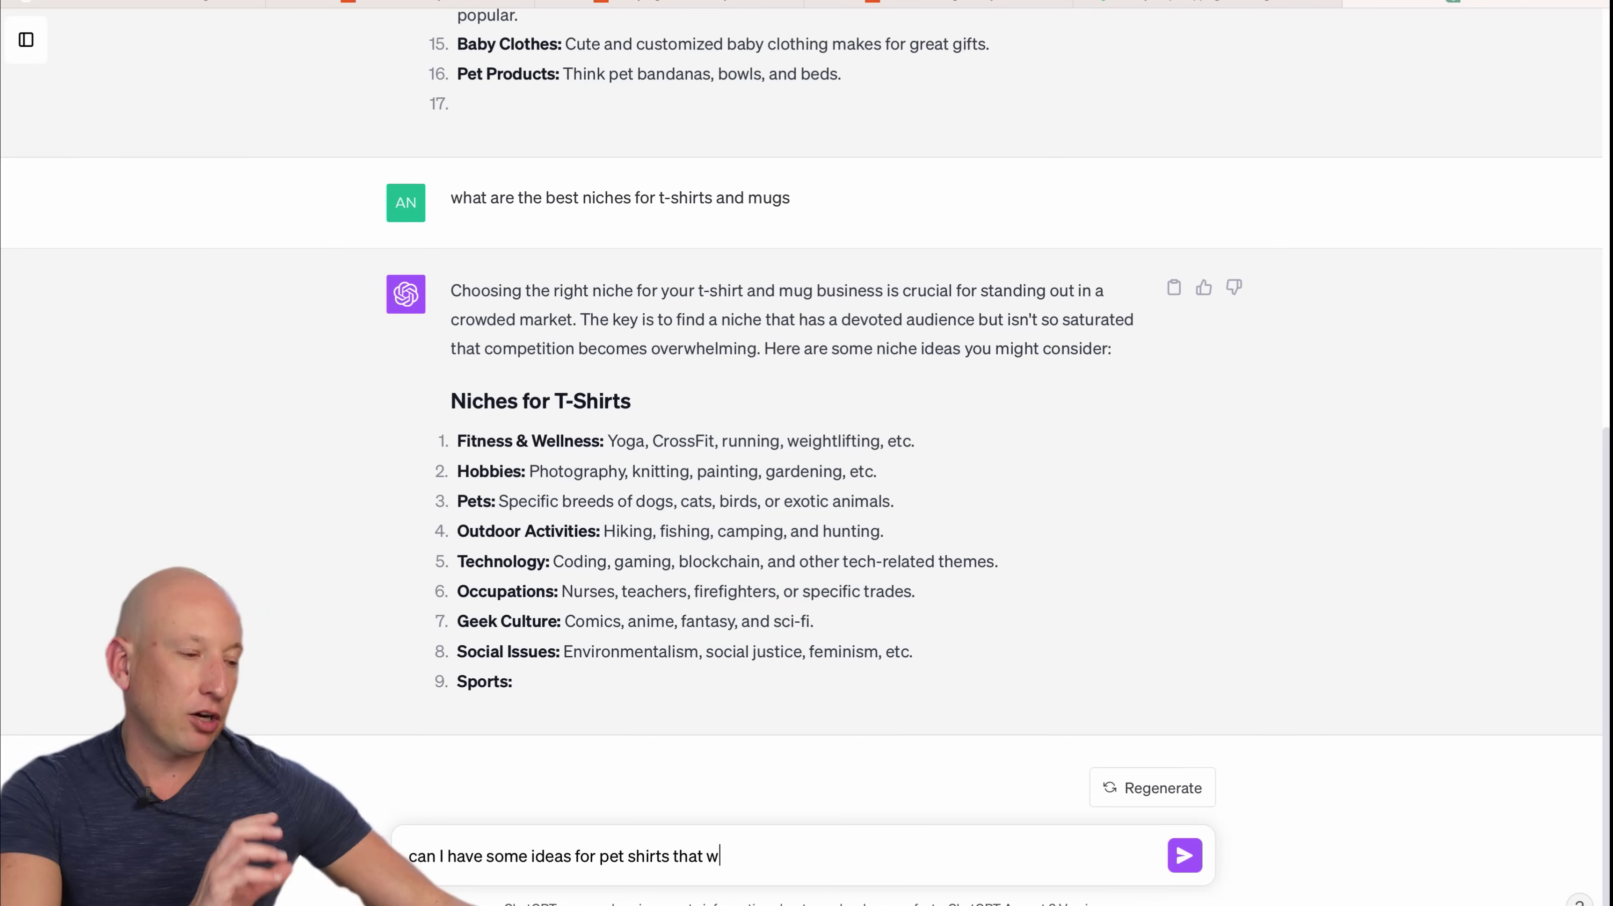
key(Return)
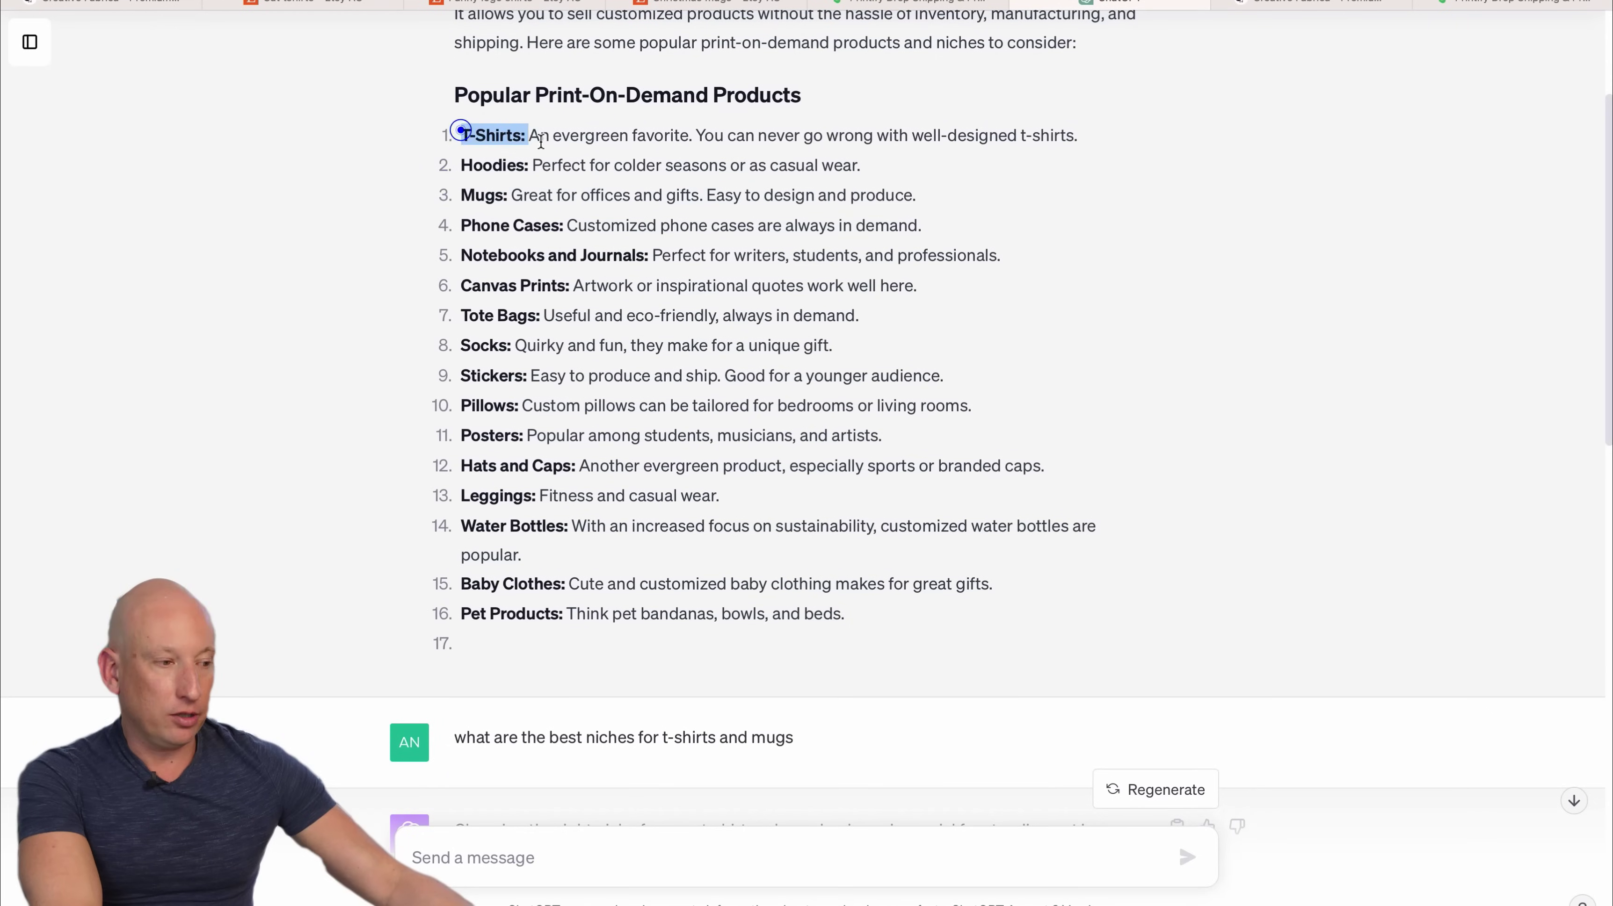
Examine the T-Shirts, Hoodies and Mugs entries in the list of popular print-on-demand products.
drag(751, 136, 540, 191)
click(751, 136)
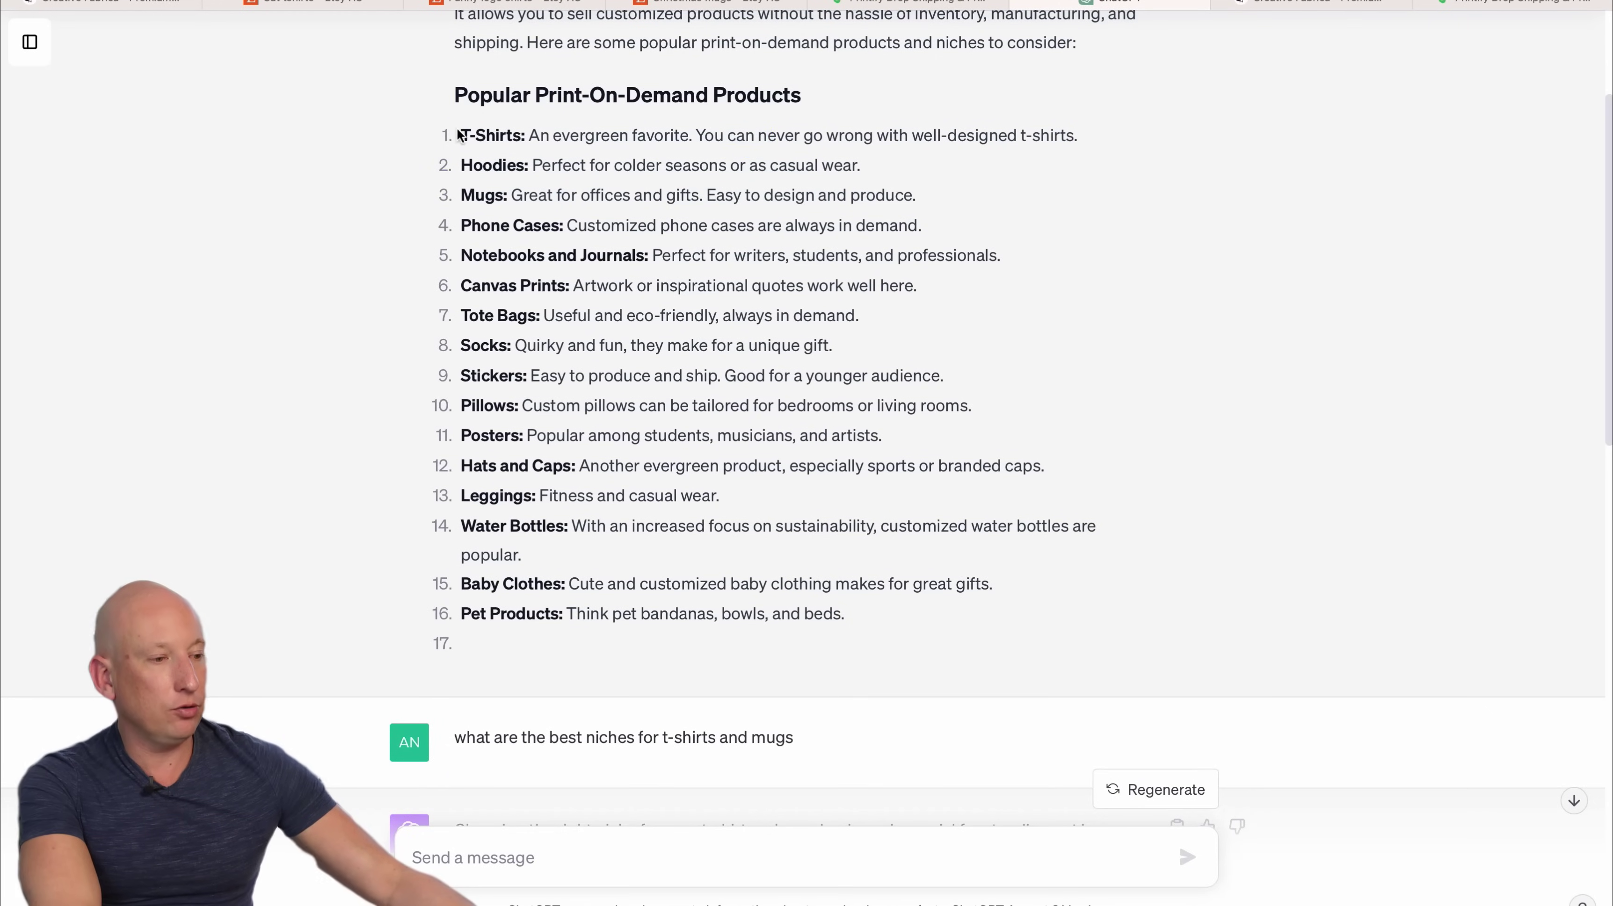
drag(457, 135, 1018, 136)
click(650, 186)
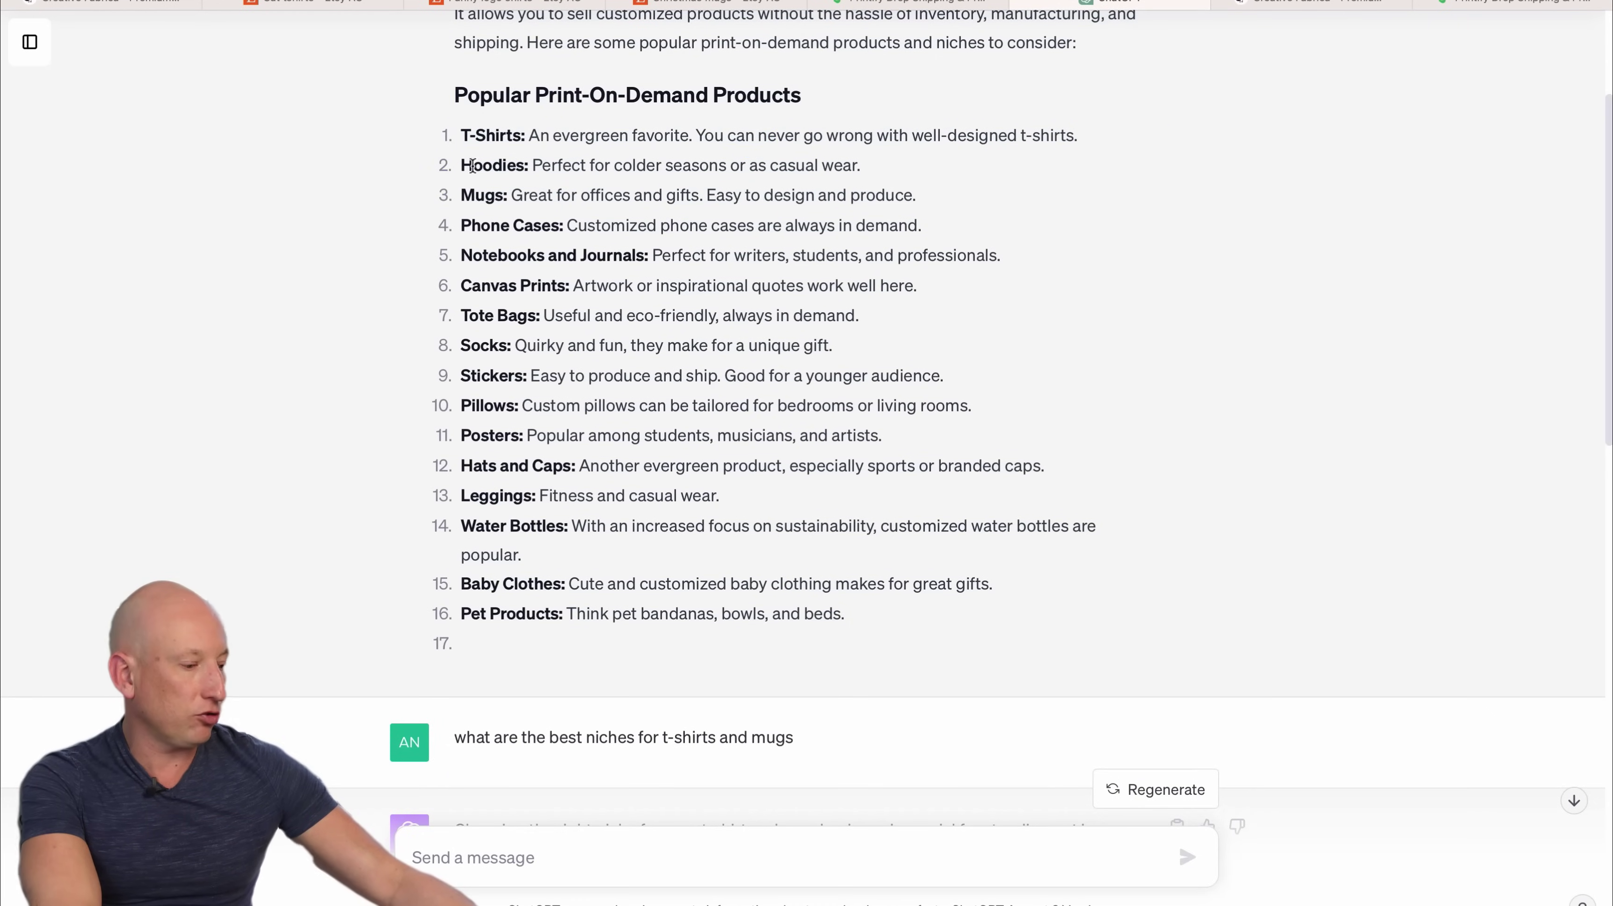
drag(473, 167, 835, 167)
click(614, 219)
drag(511, 203, 791, 197)
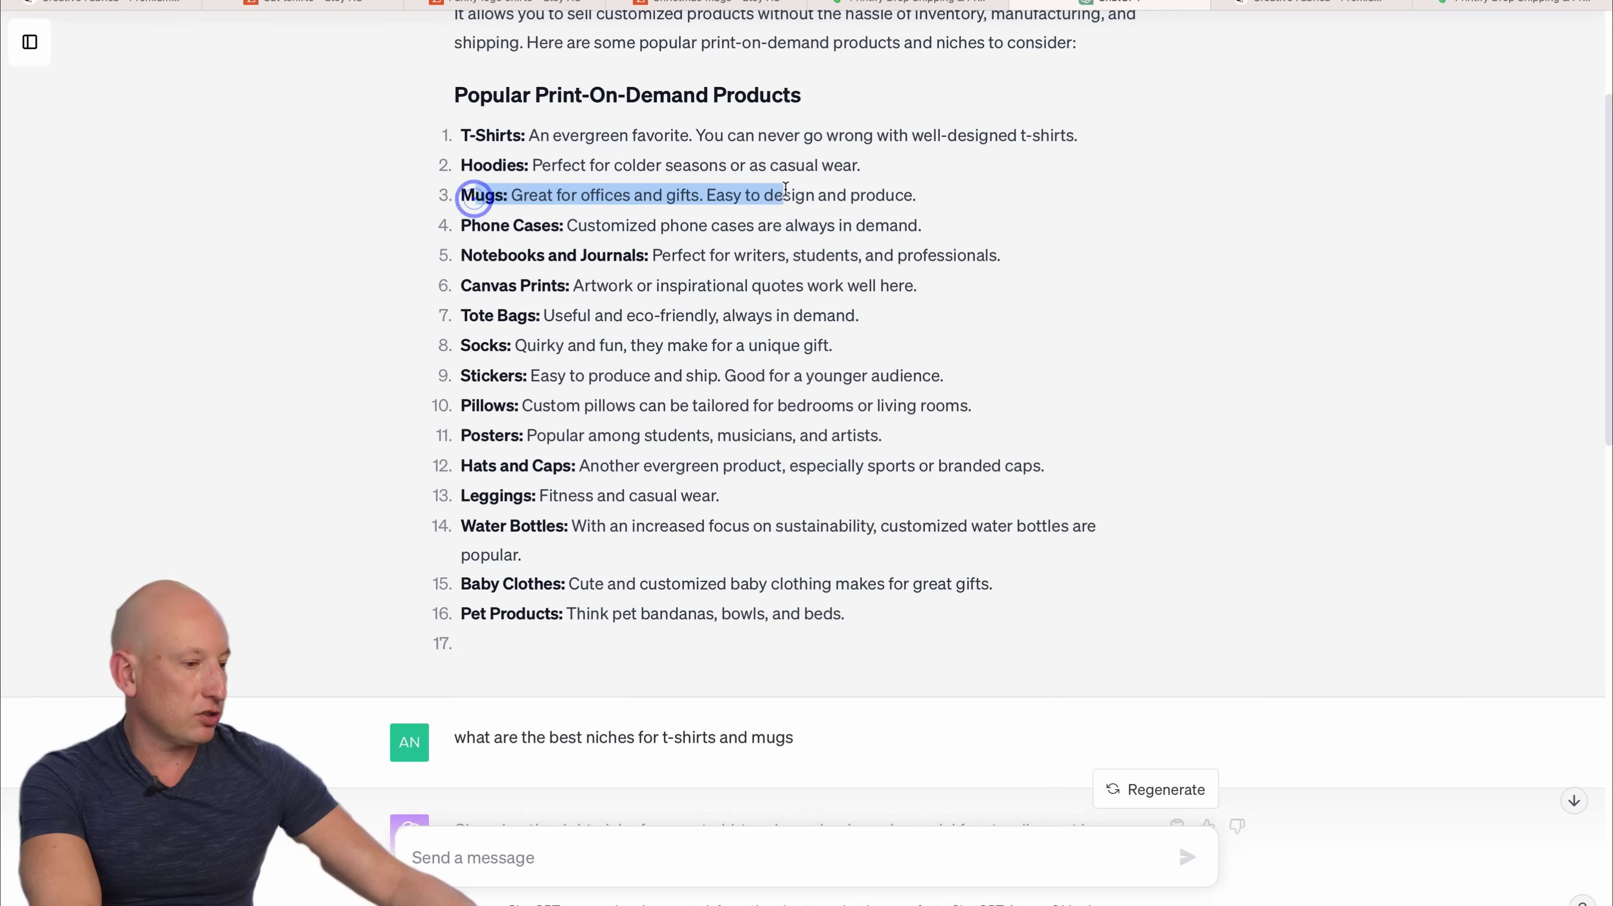
click(781, 223)
Switch to Printify, go to the store dashboard, and show the catalog's Bestsellers category.
scroll(708, 465, down, 3)
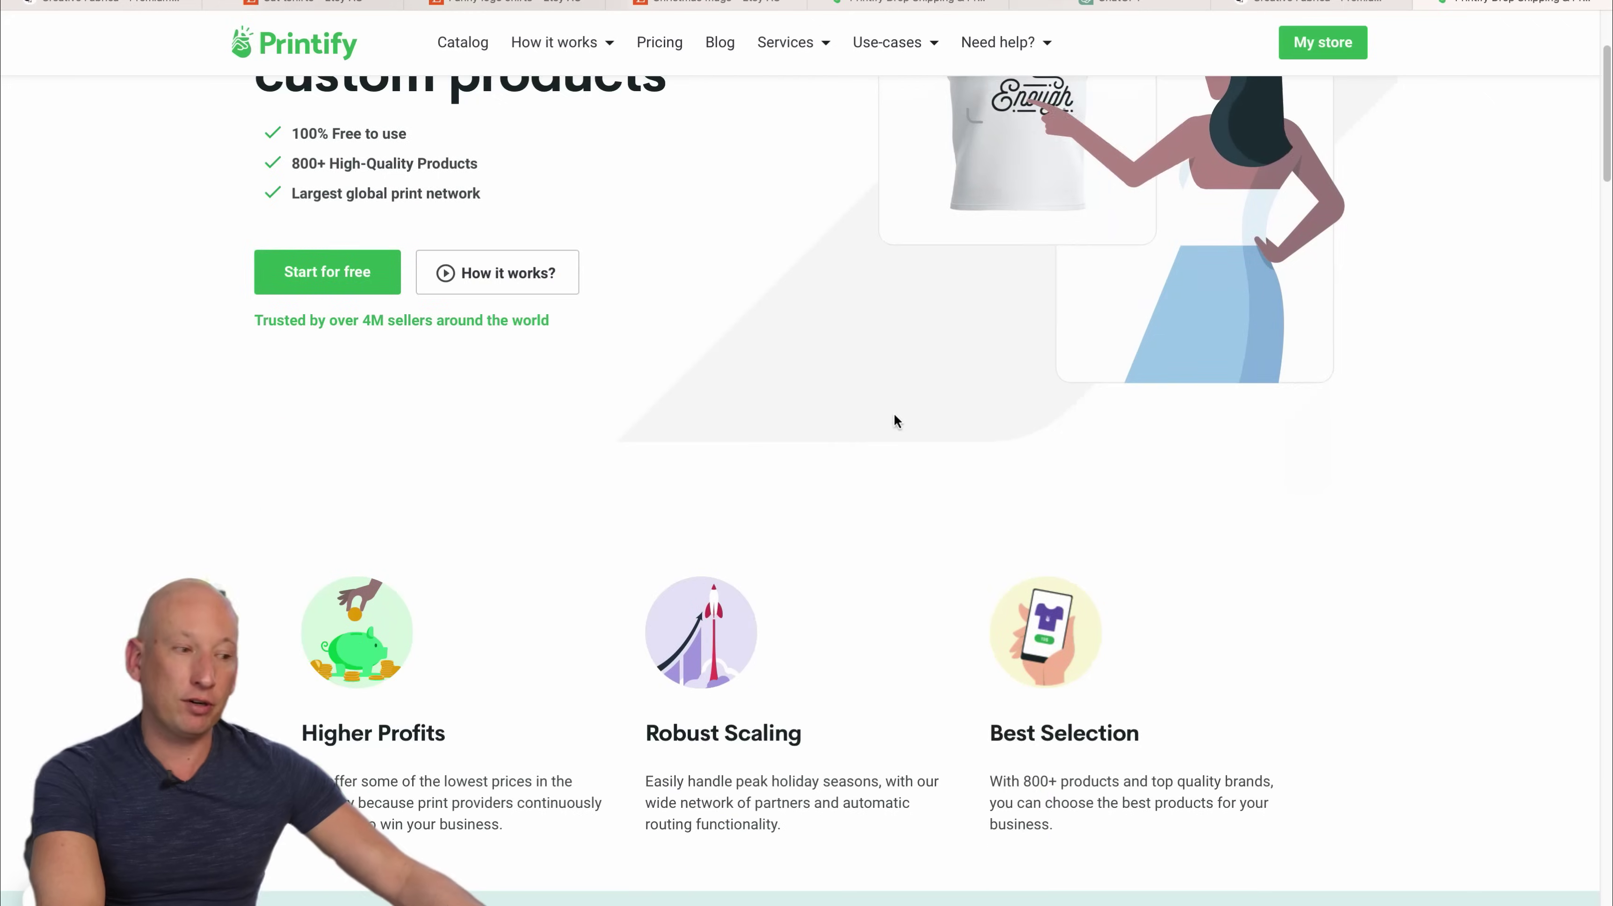
scroll(895, 417, down, 12)
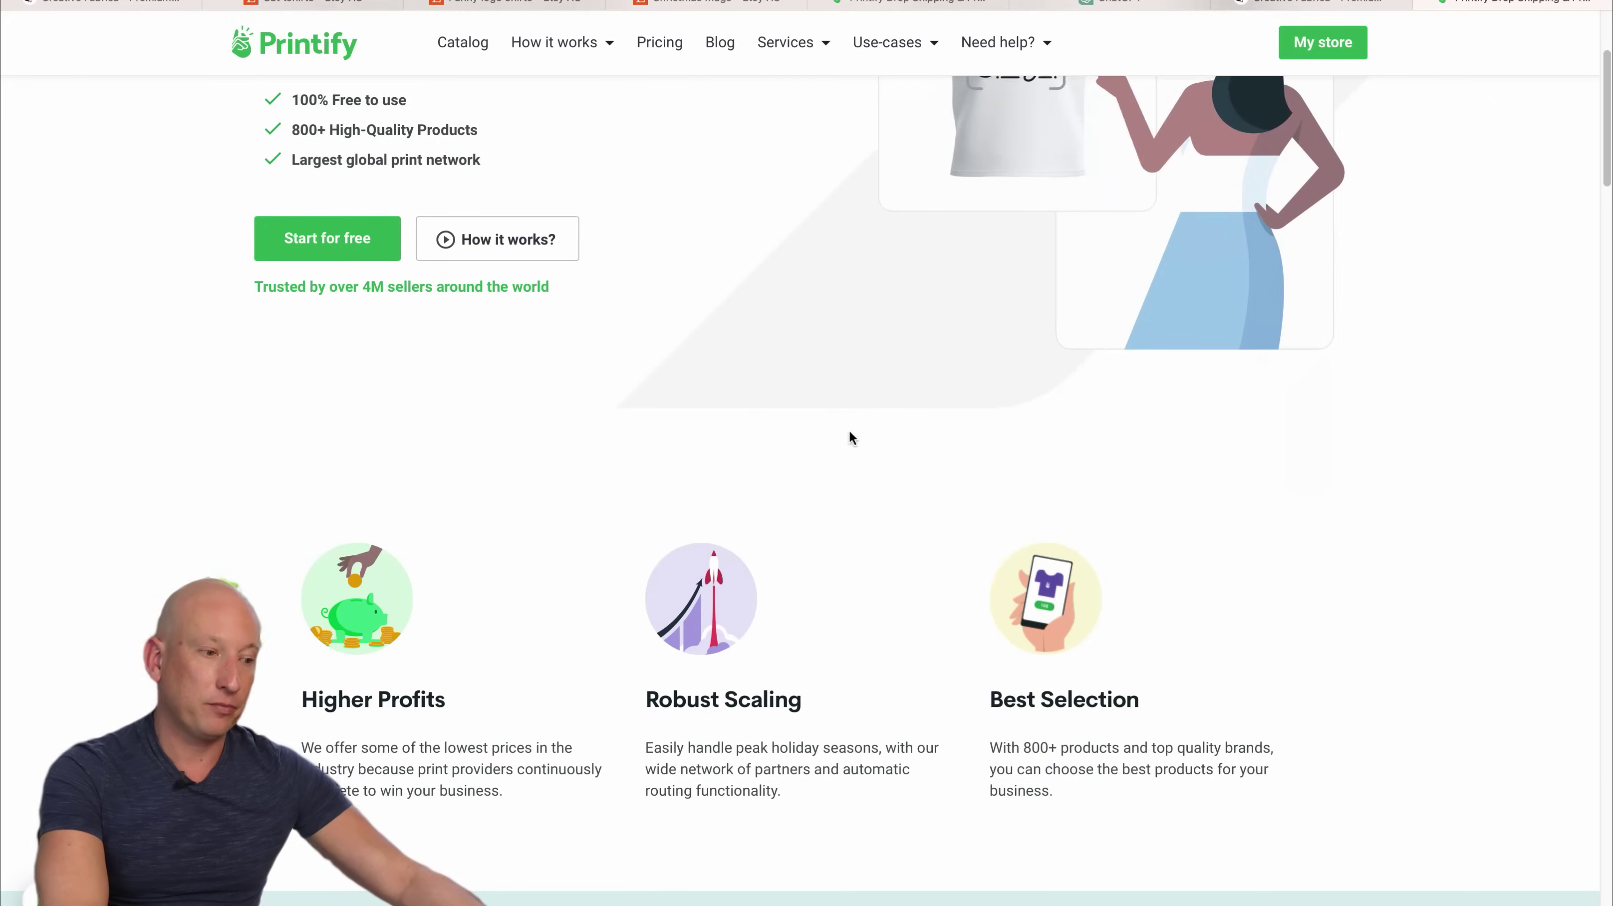
scroll(887, 427, down, 3)
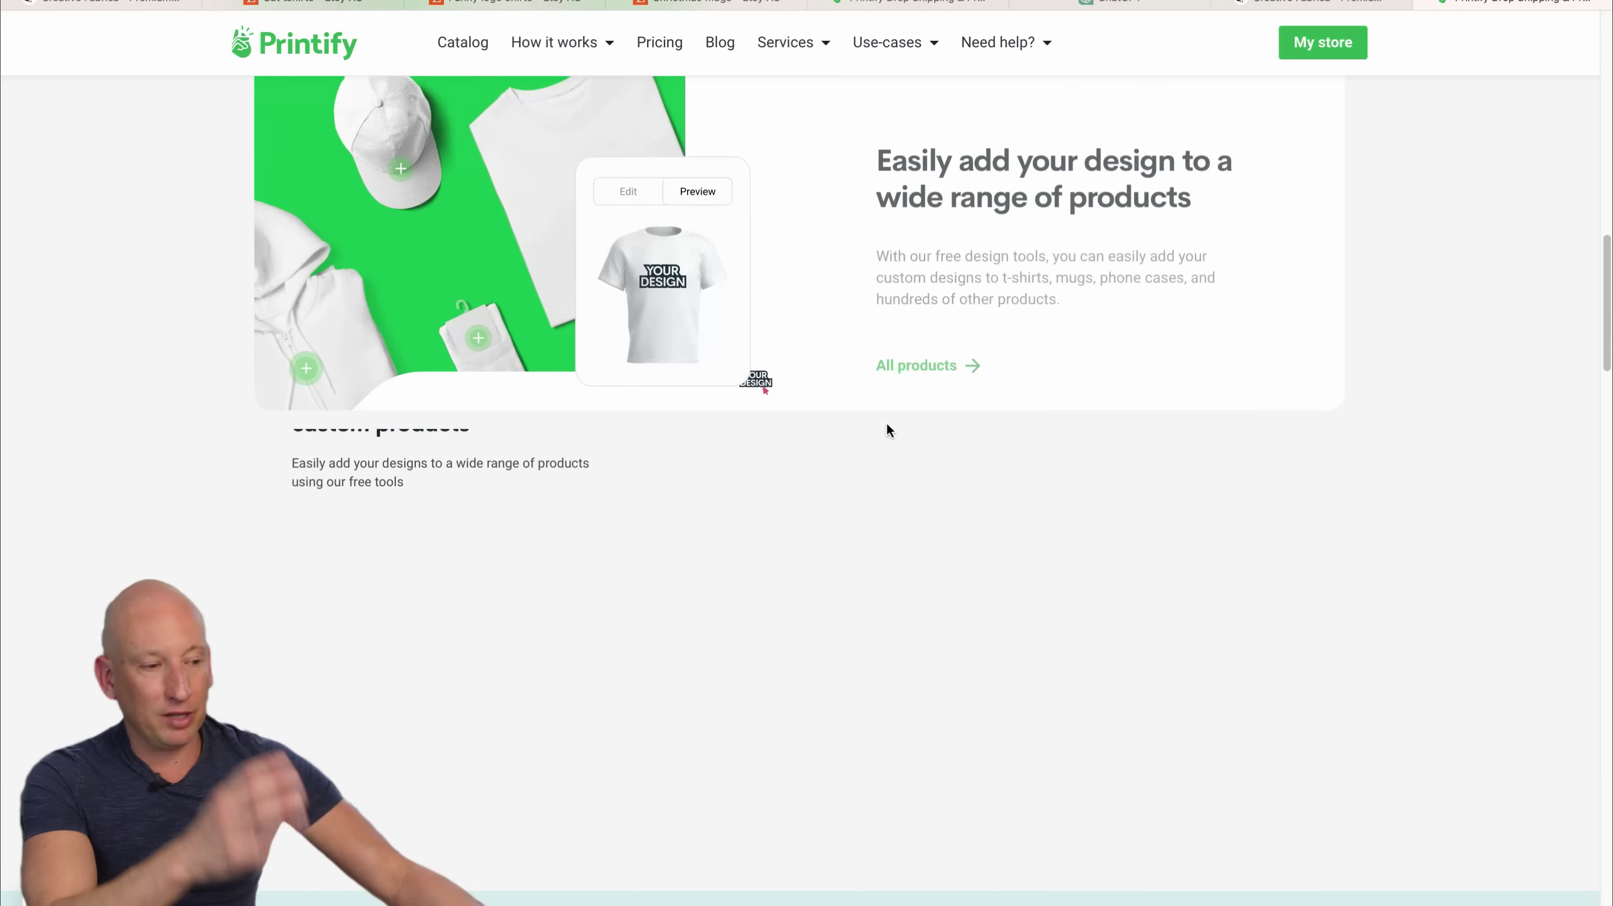
click(1323, 39)
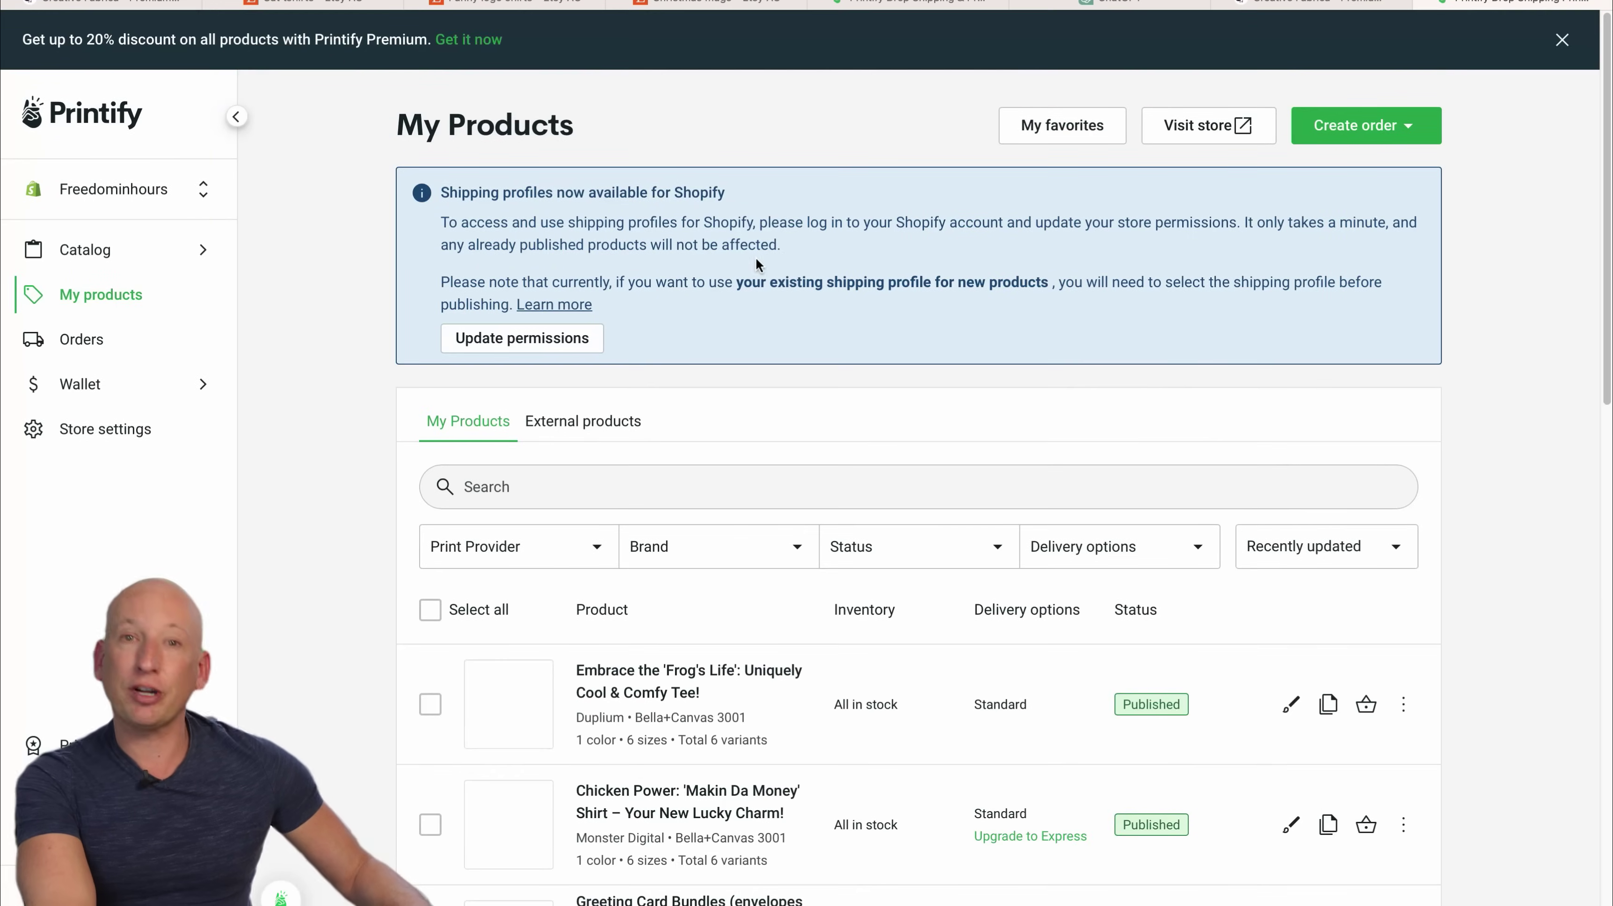
click(104, 250)
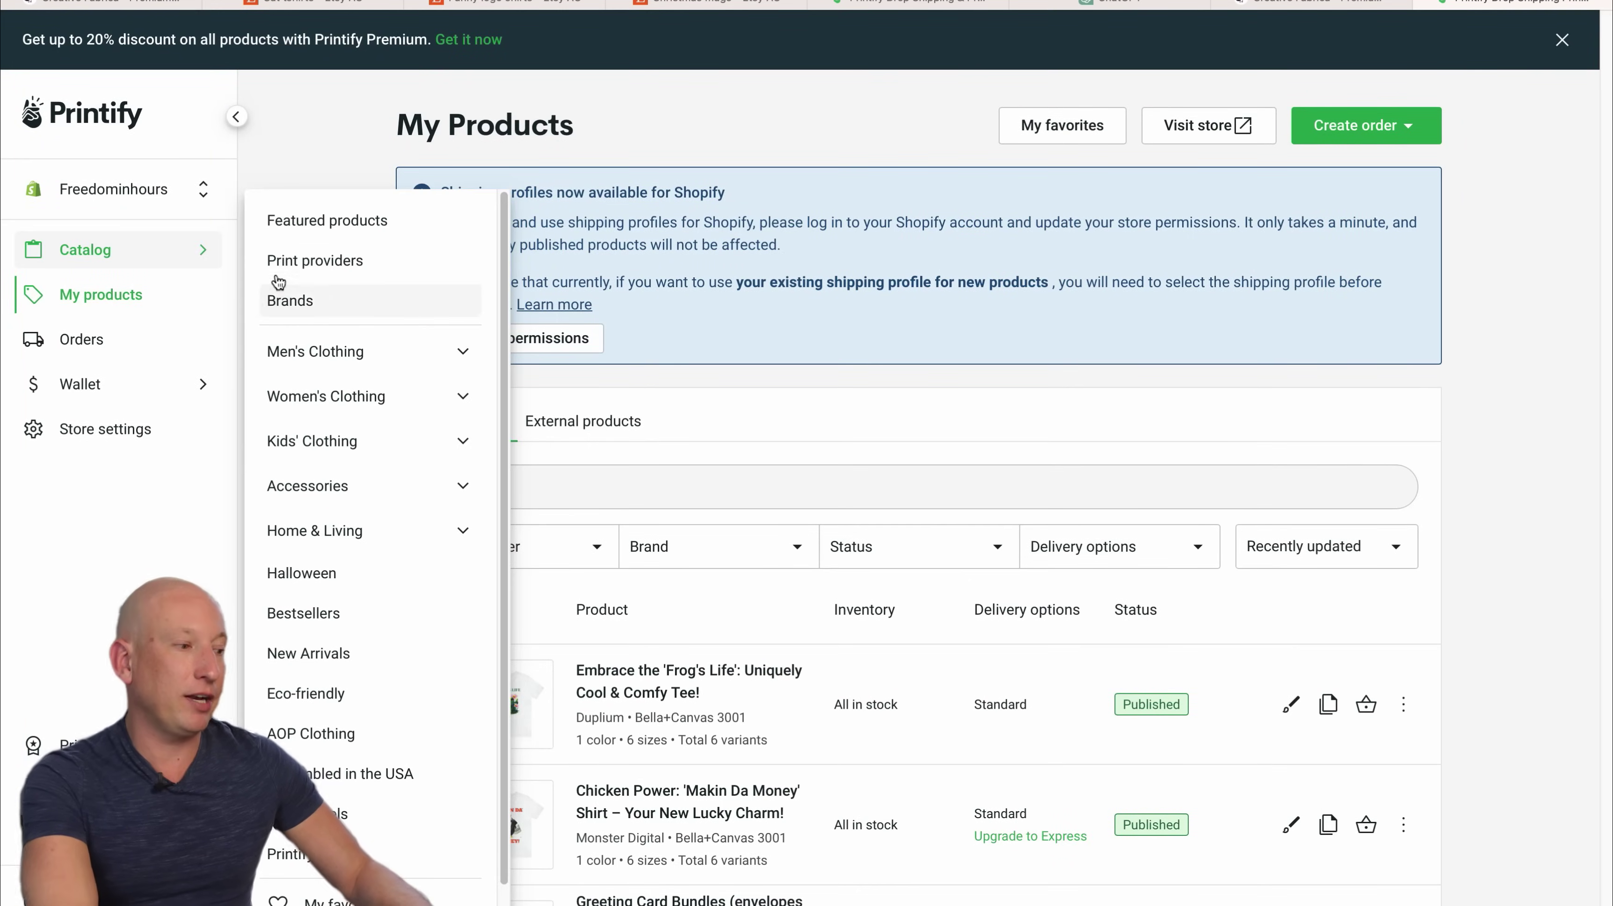
click(335, 613)
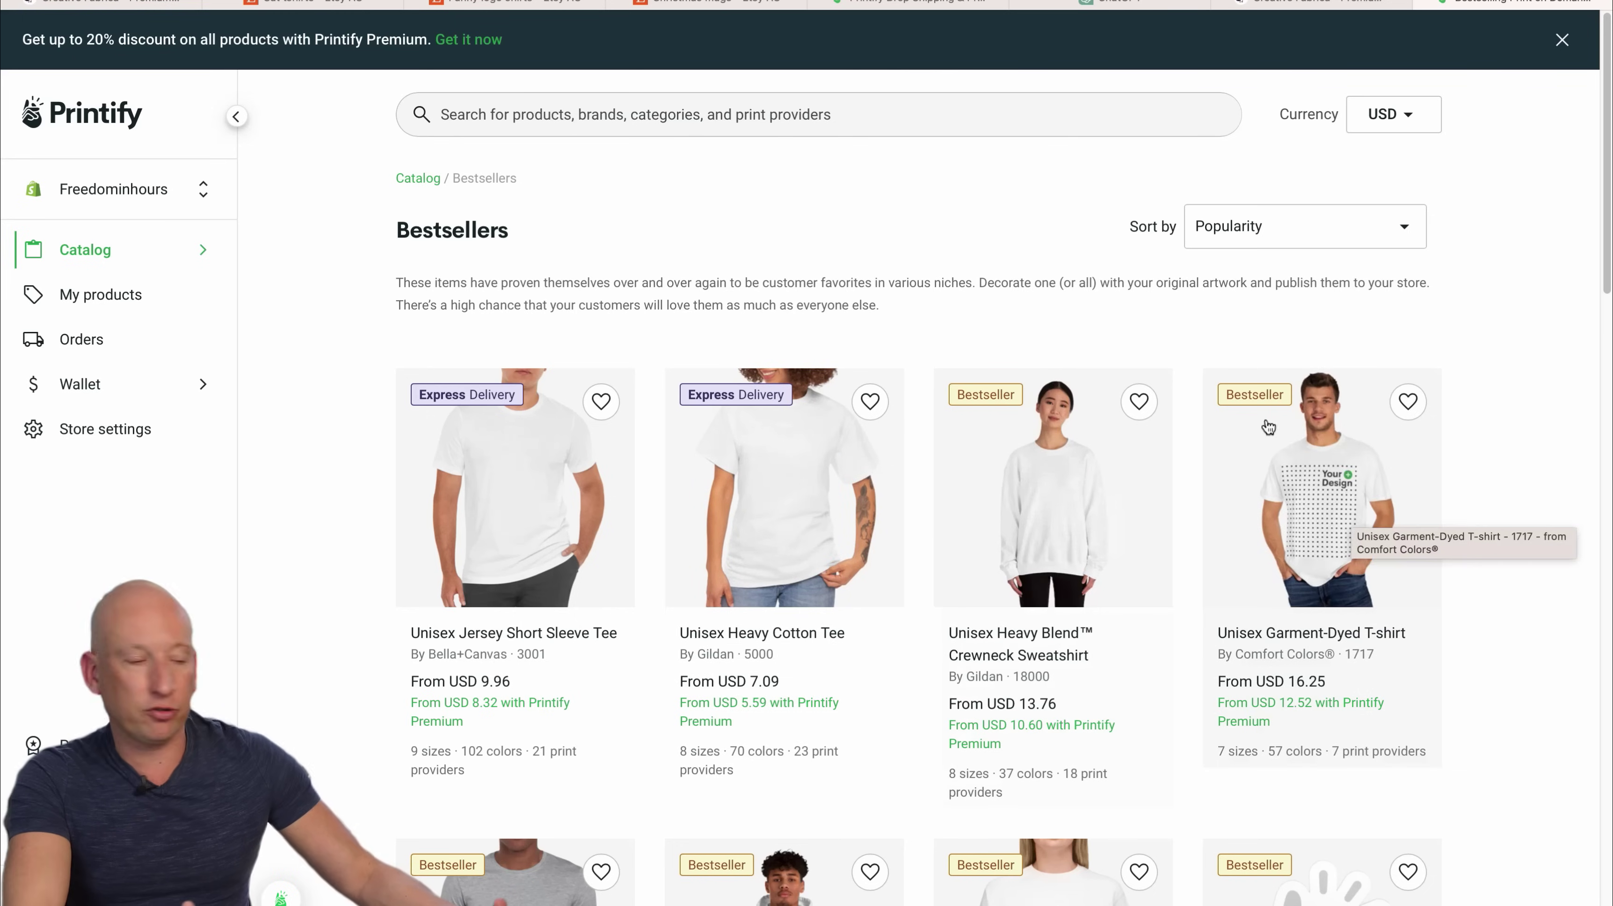
Browse the bestselling products and open the Unisex Jersey Short Sleeve Tee by Bella+Canvas.
scroll(857, 395, down, 10)
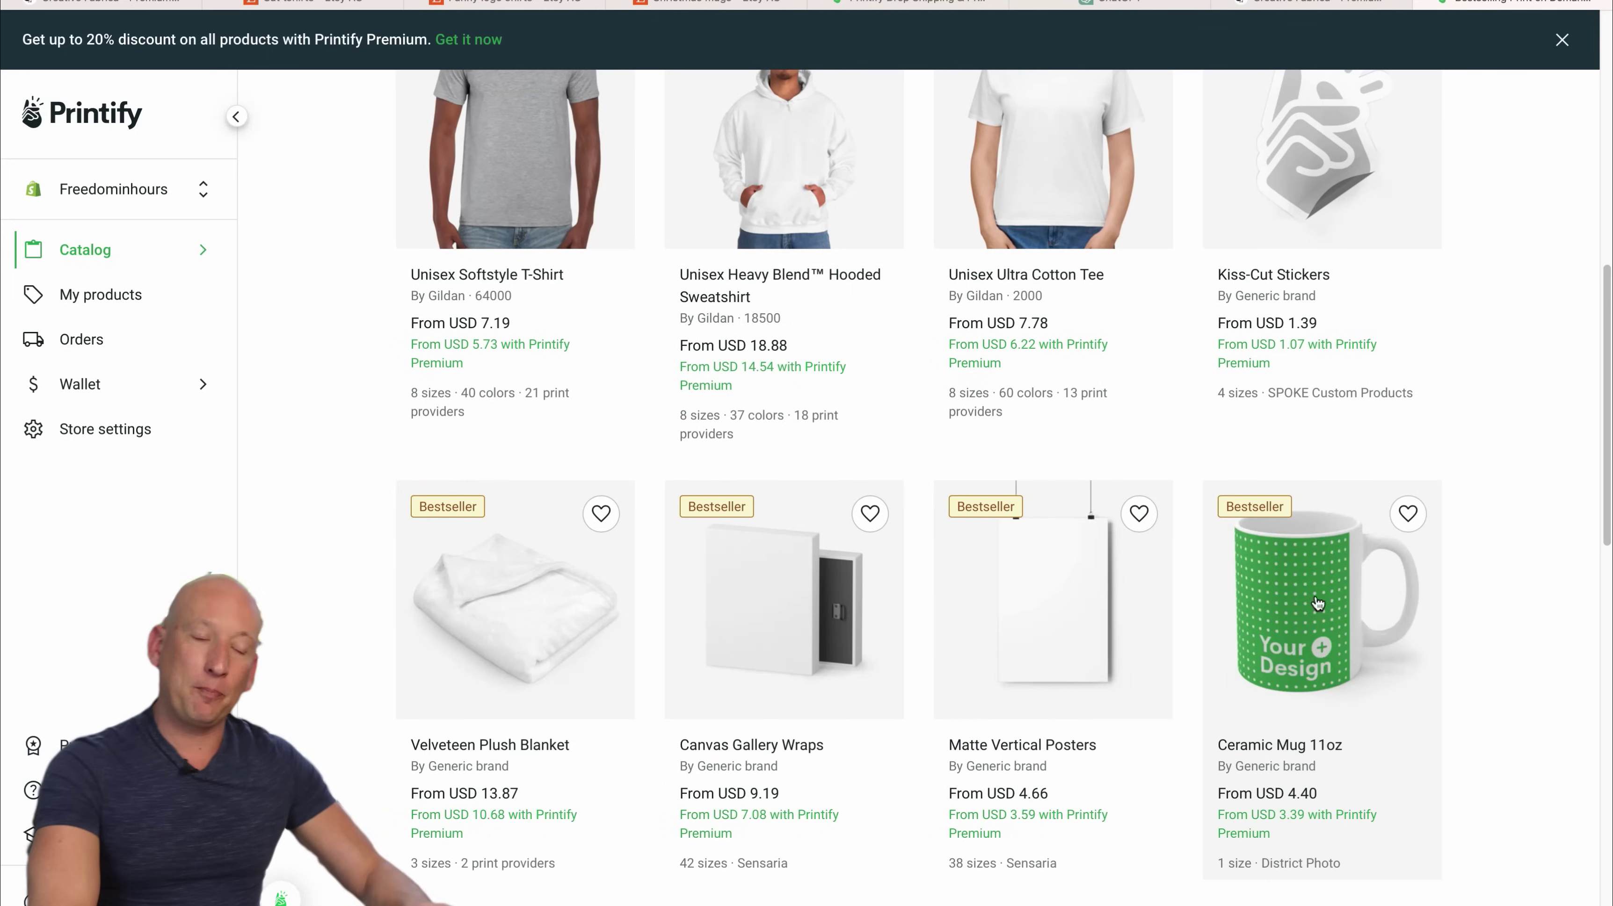
scroll(651, 567, up, 10)
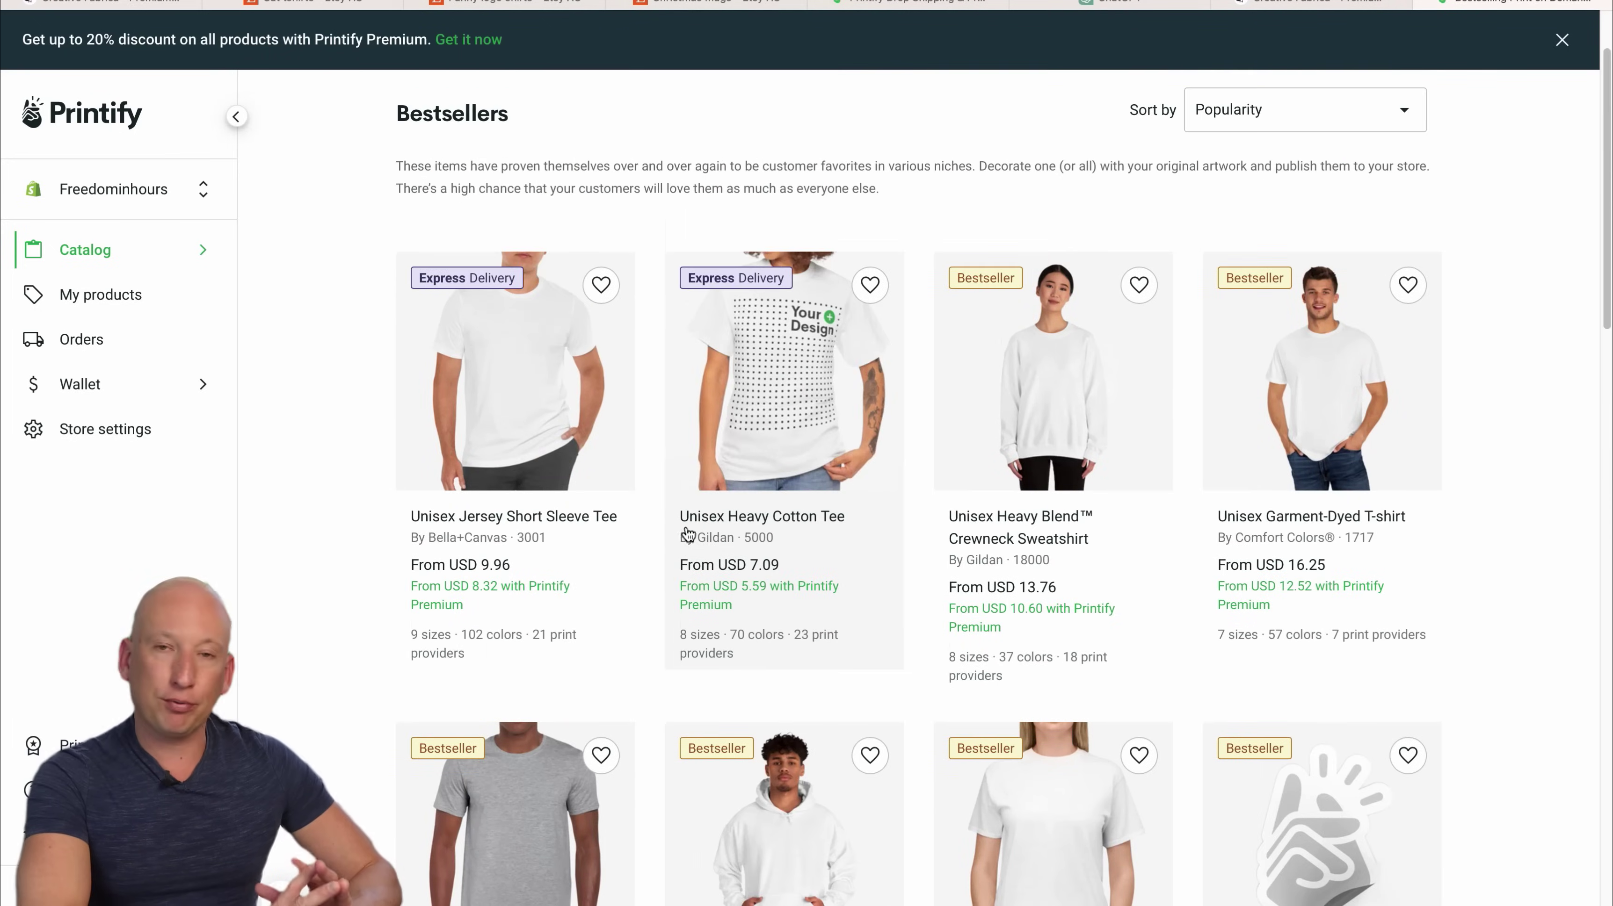
click(503, 410)
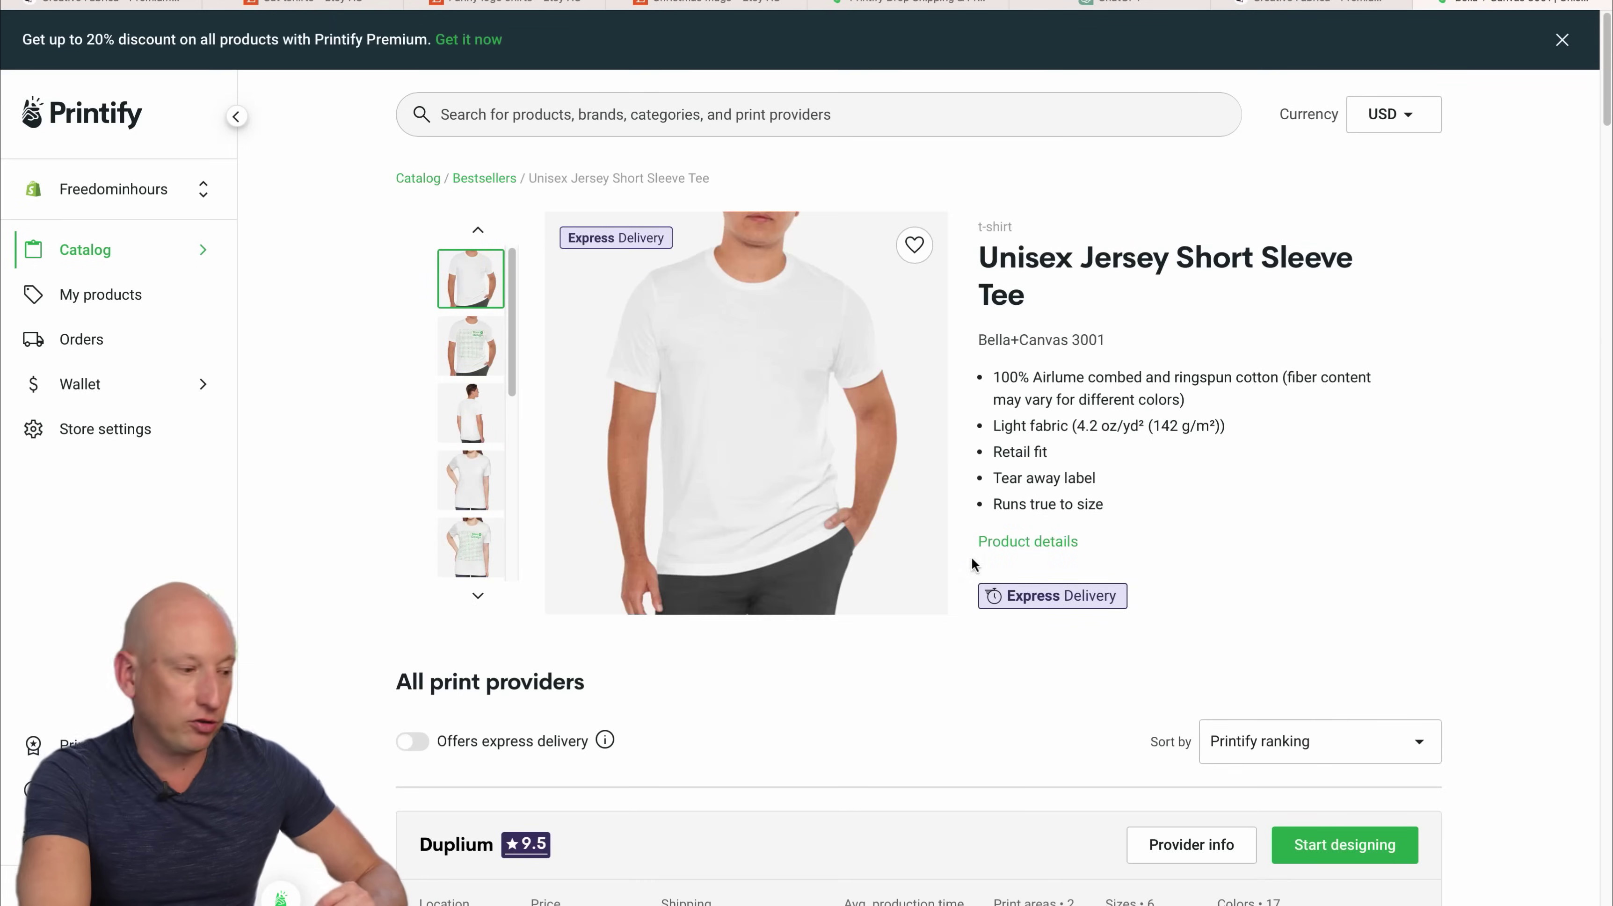
Compare the tee's print providers and start designing with Duplium.
scroll(780, 471, down, 5)
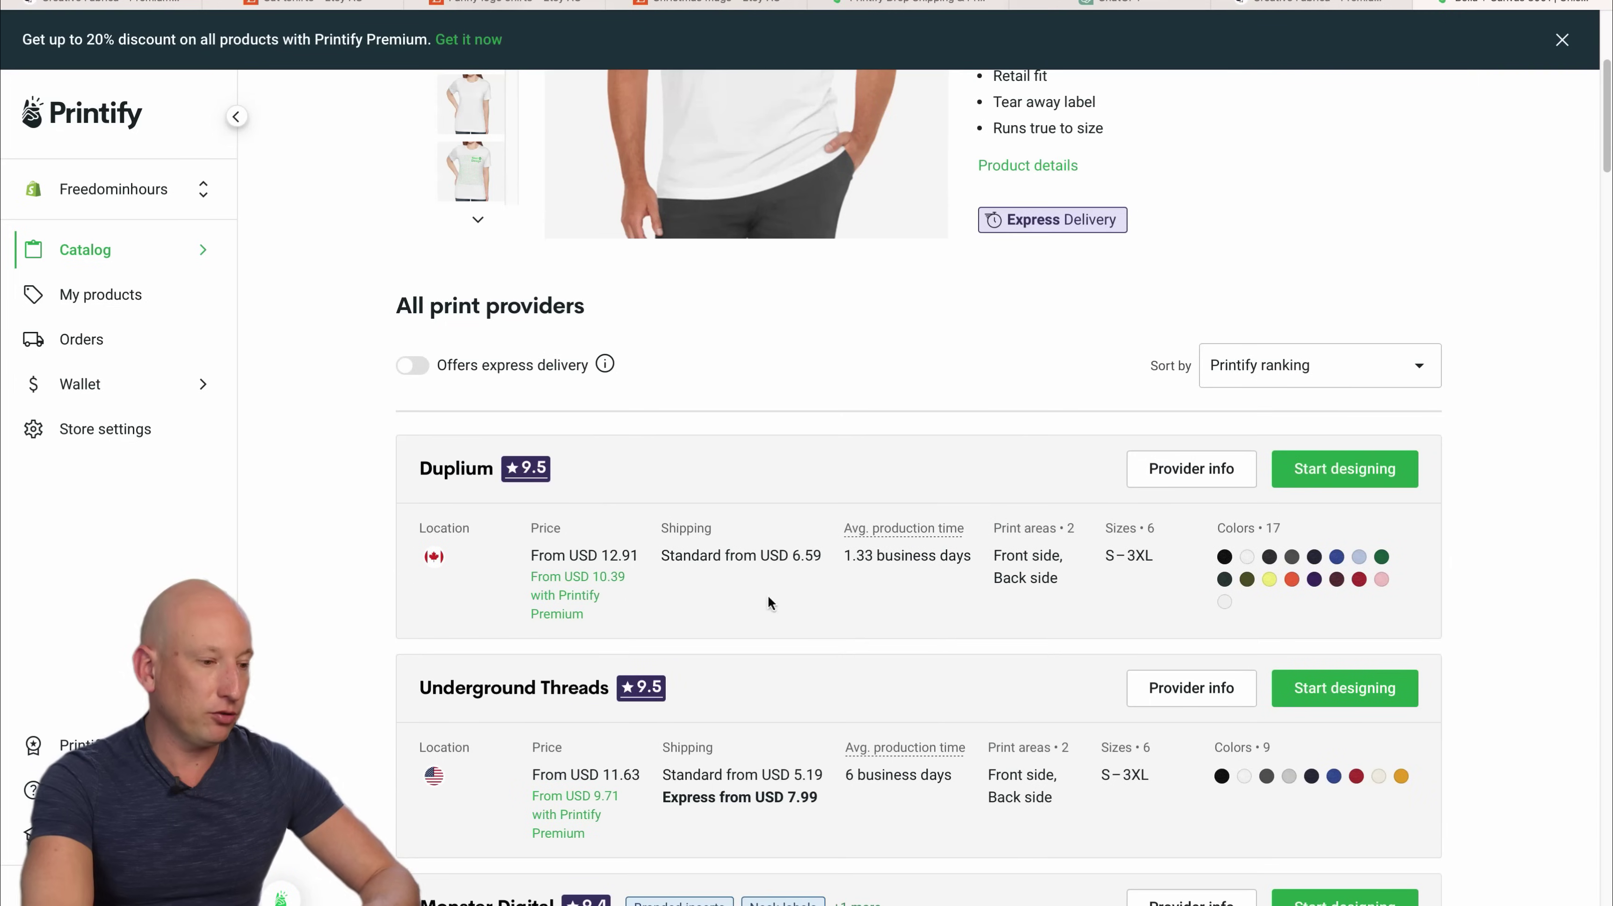
scroll(773, 697, down, 3)
scroll(915, 684, up, 3)
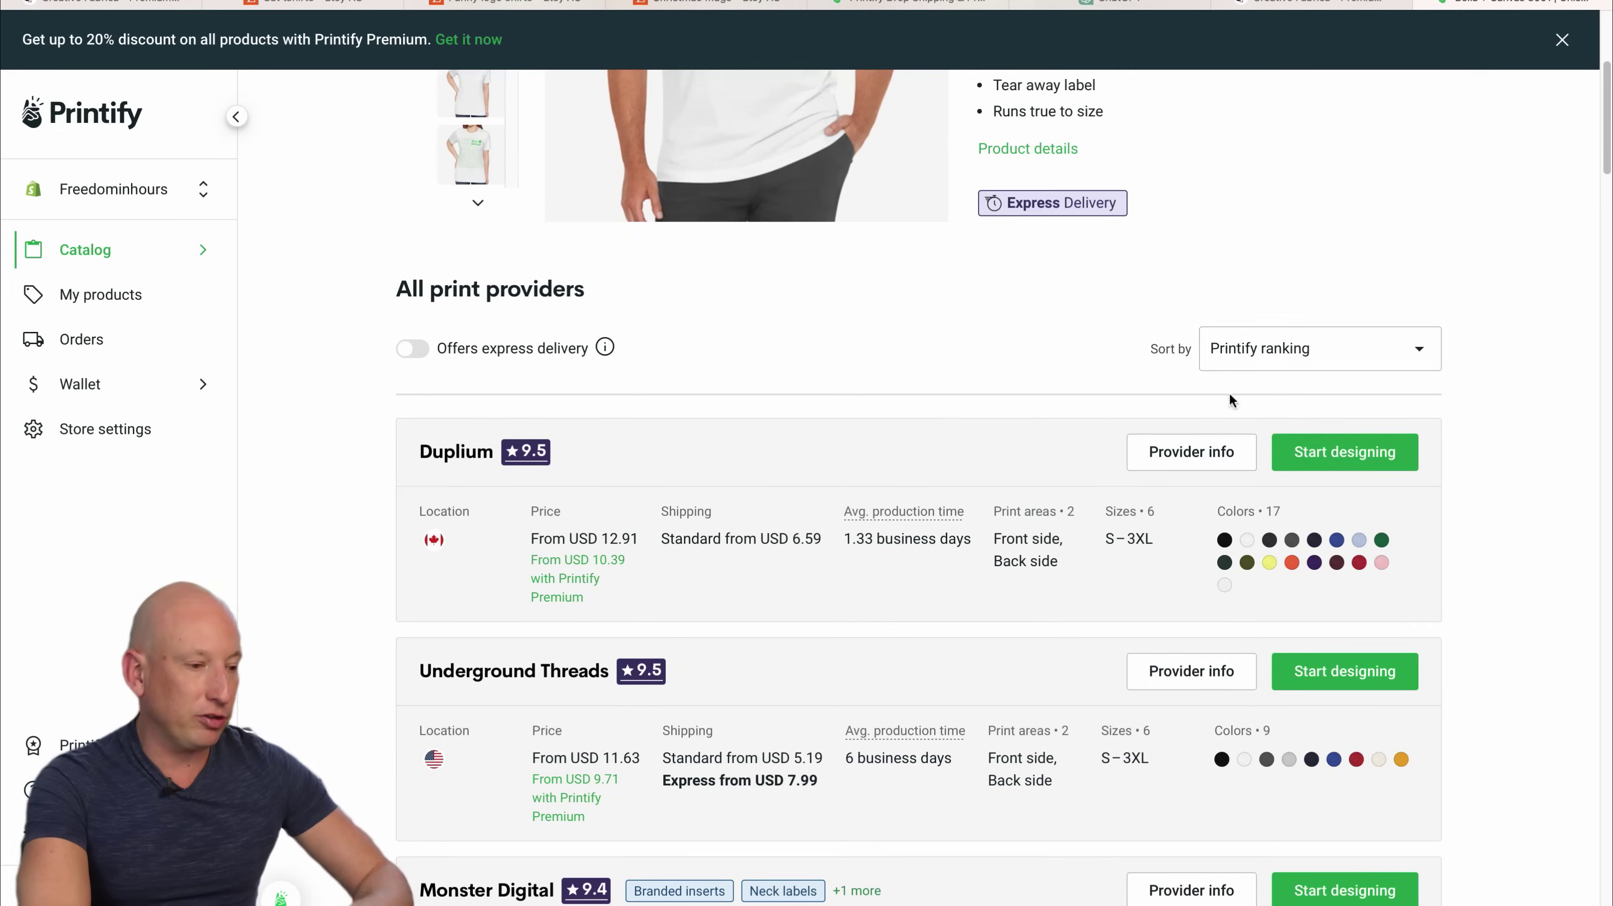
click(1340, 460)
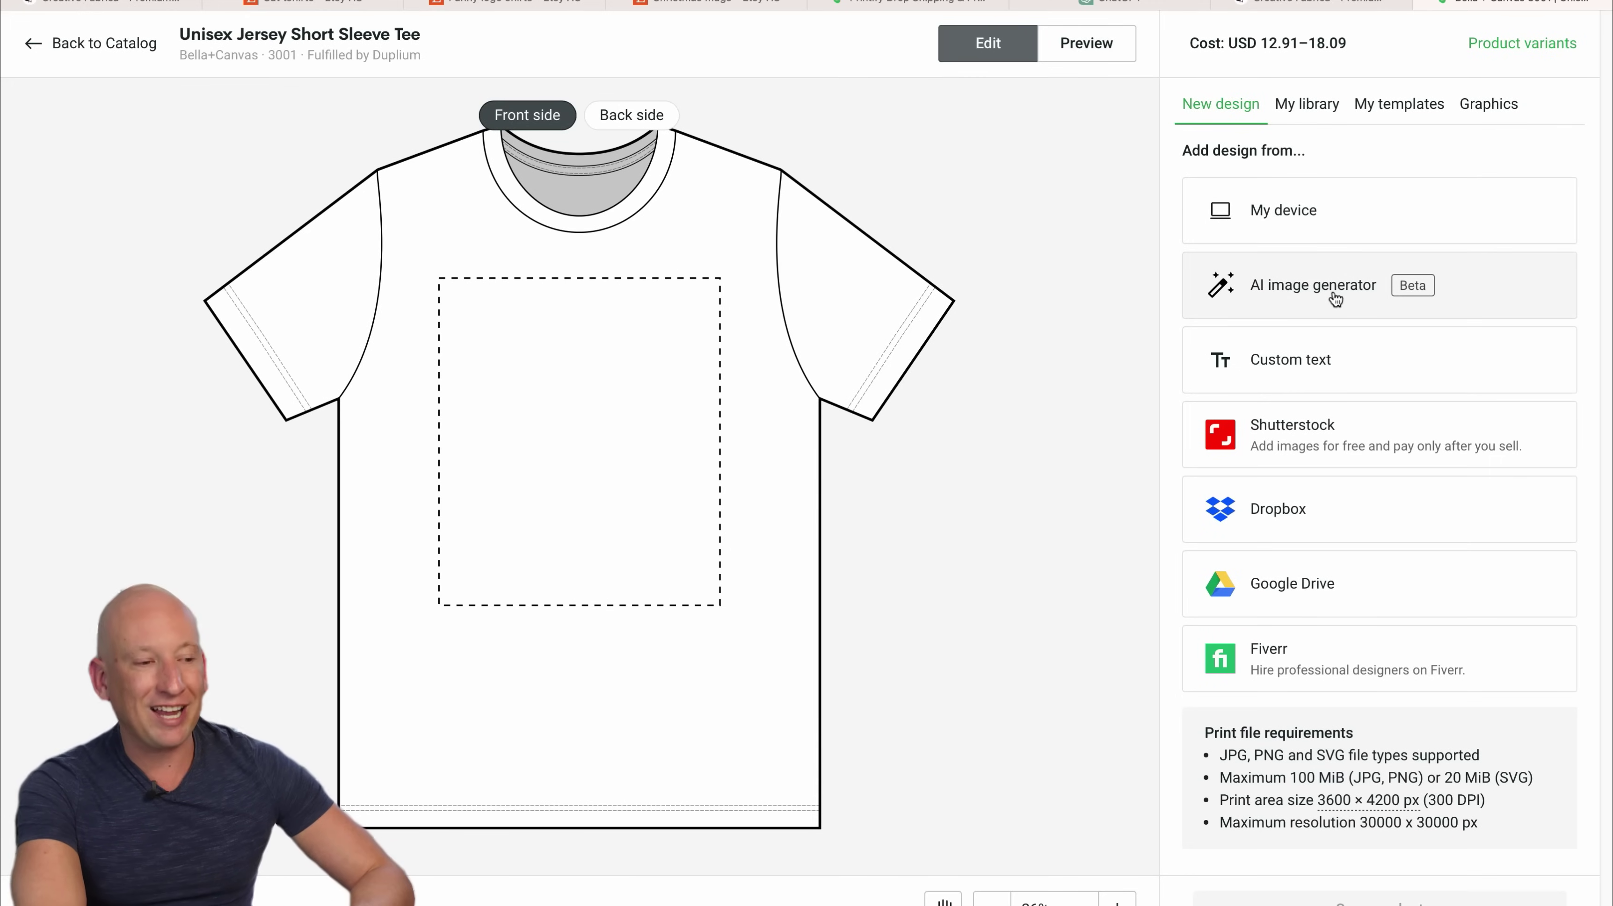
Open the AI image generator for the shirt's front side and set the style to Digital Art.
click(1321, 275)
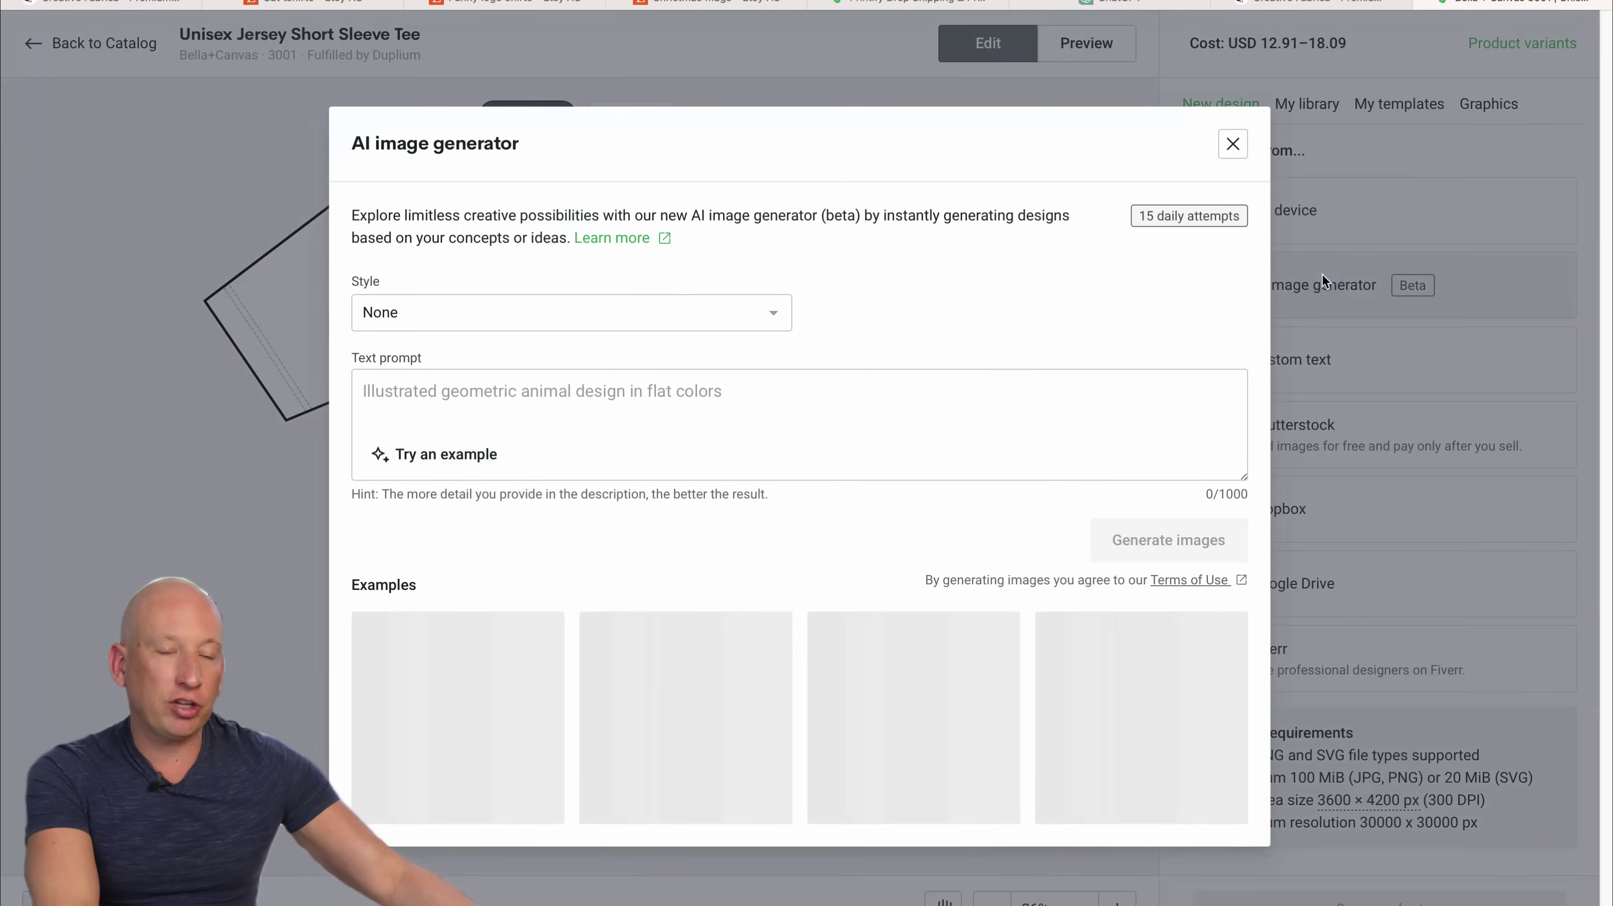
click(486, 318)
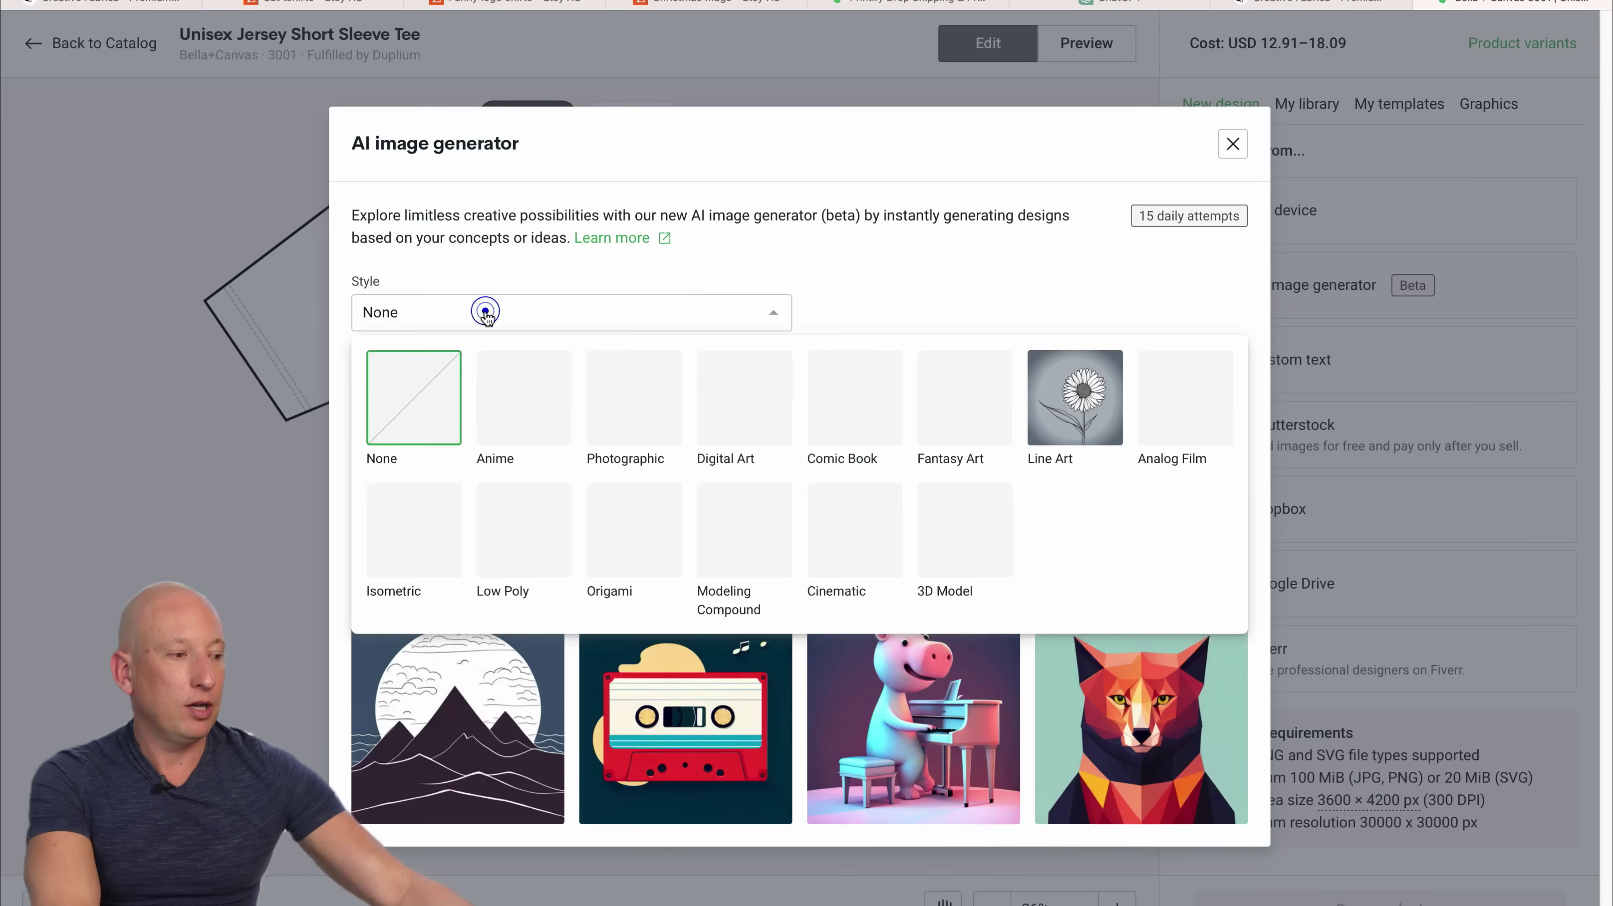
click(641, 314)
click(640, 309)
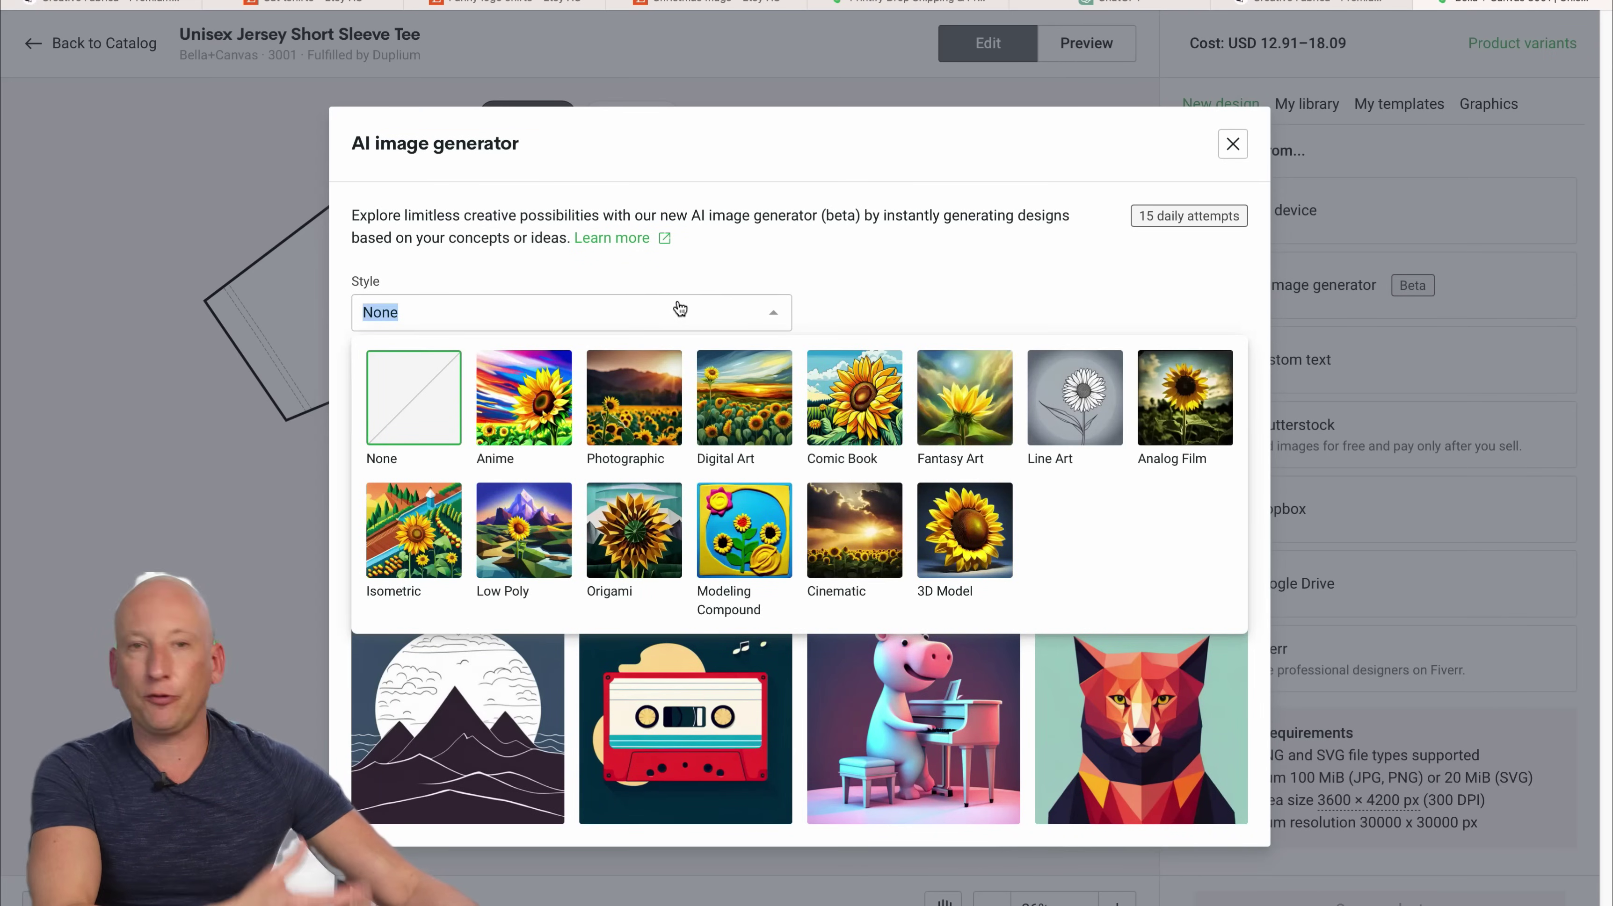
click(744, 386)
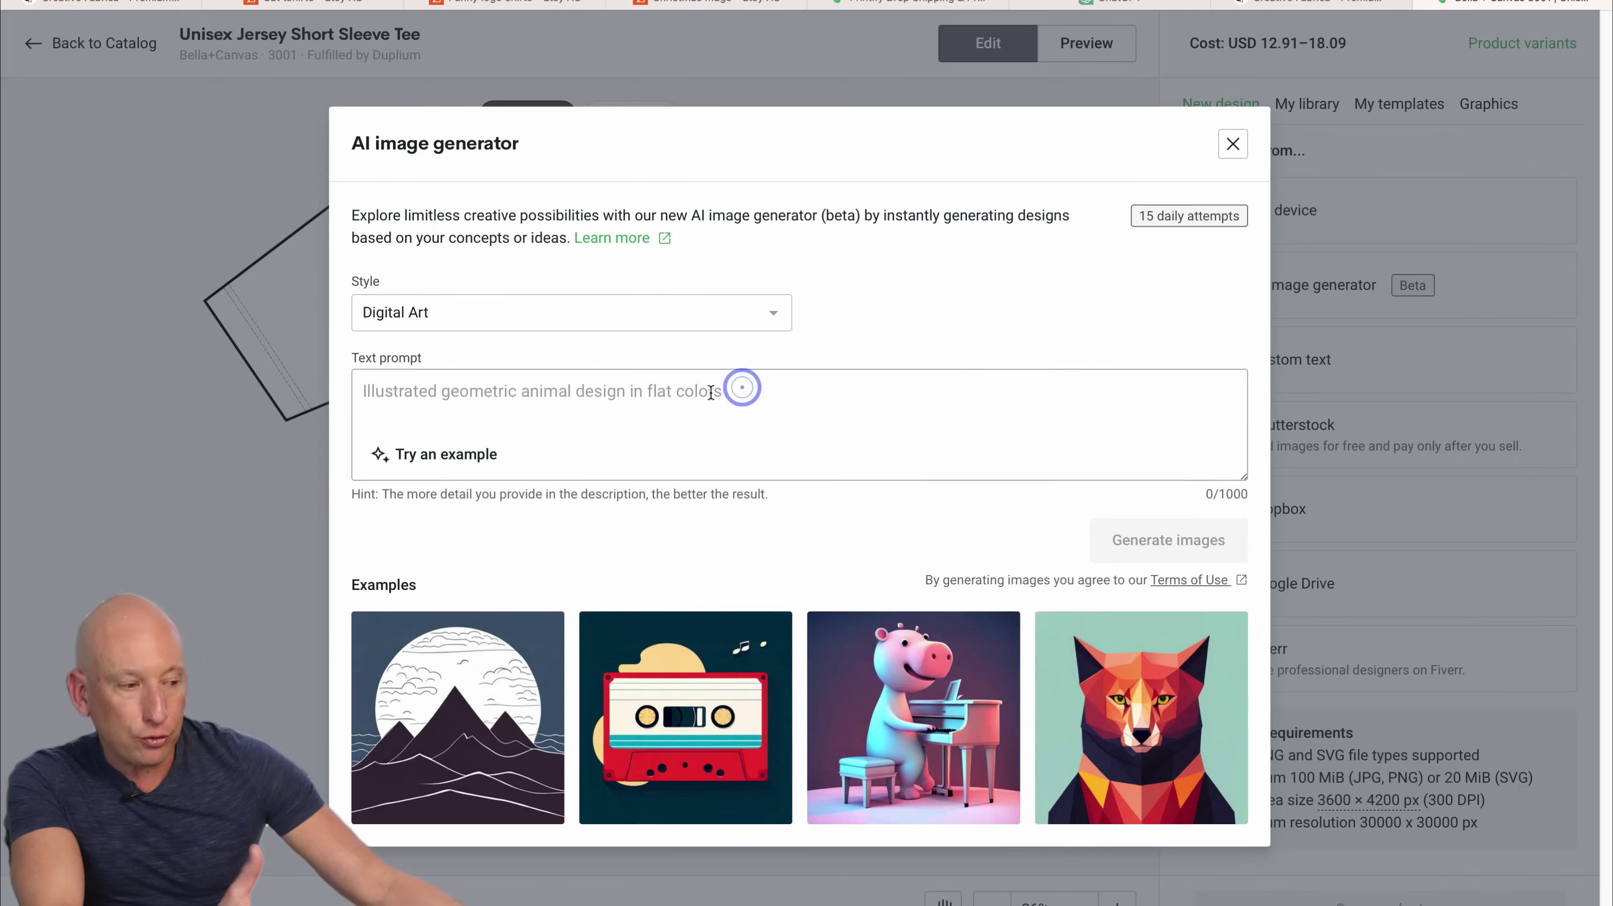
Generate AI images in the Digital Art style from the text prompt "cute puppy dog".
click(709, 407)
text(cute puppy dog)
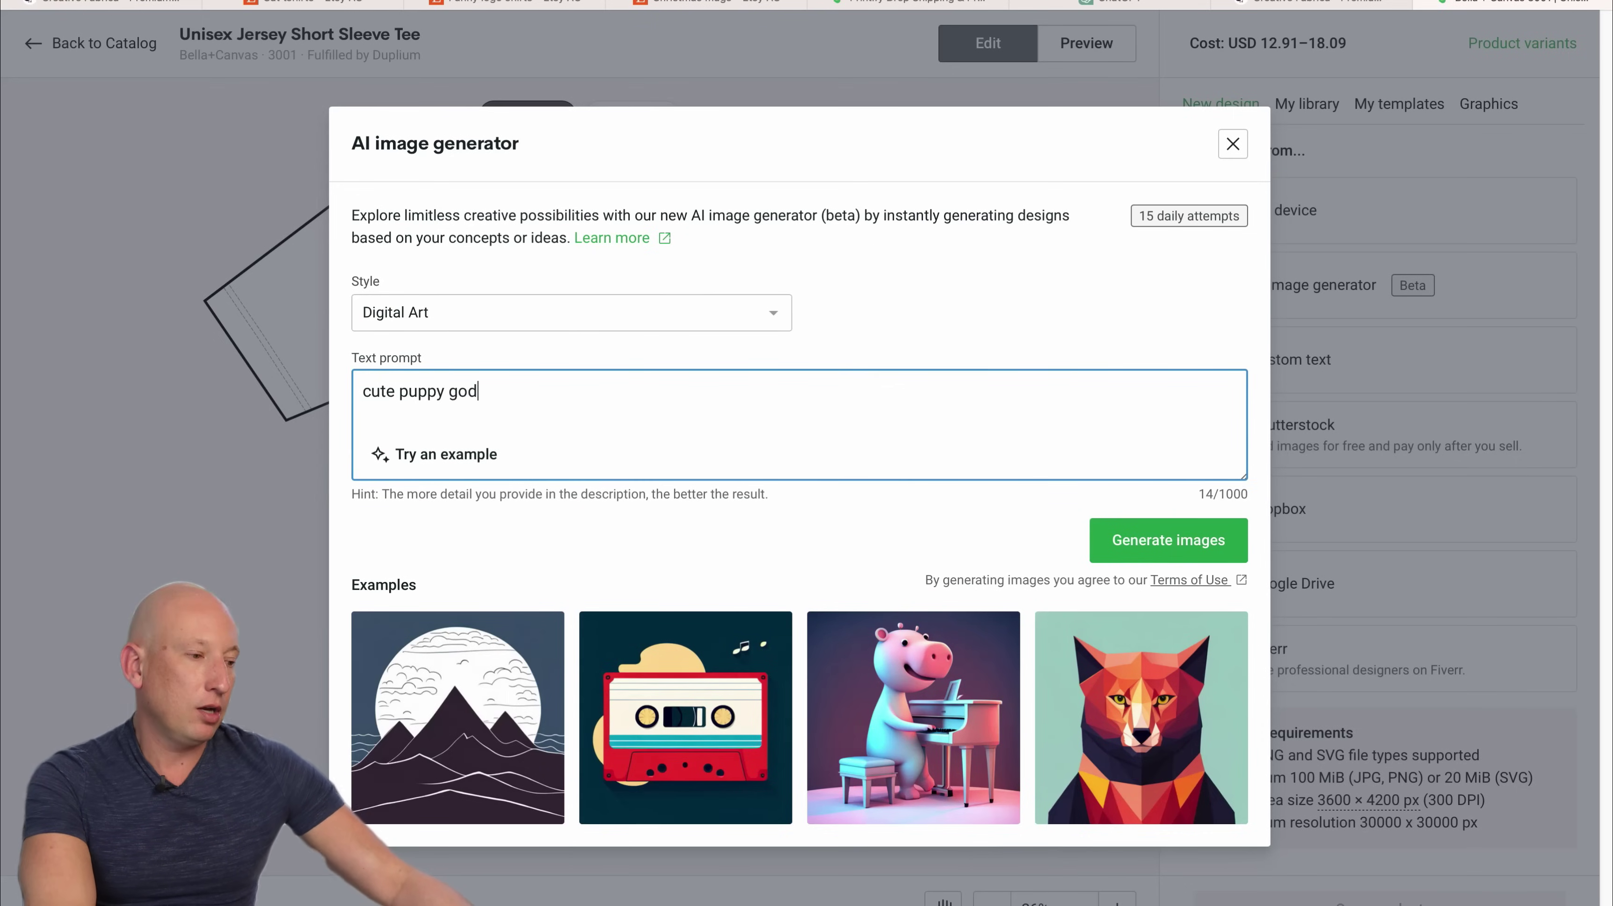
click(1156, 539)
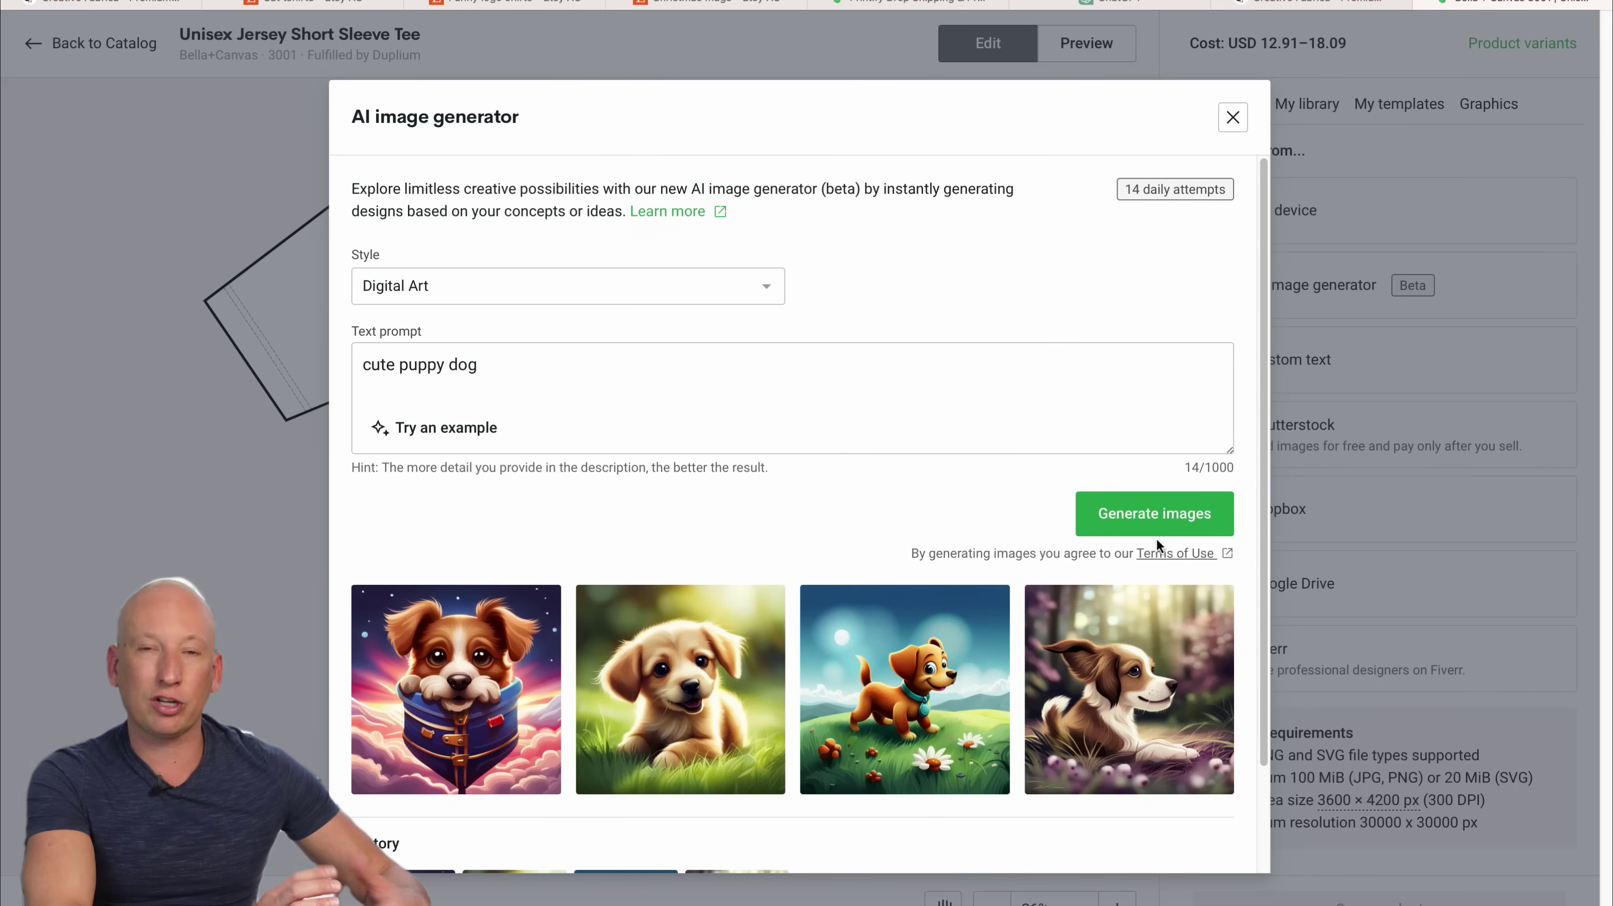
scroll(1118, 554, down, 2)
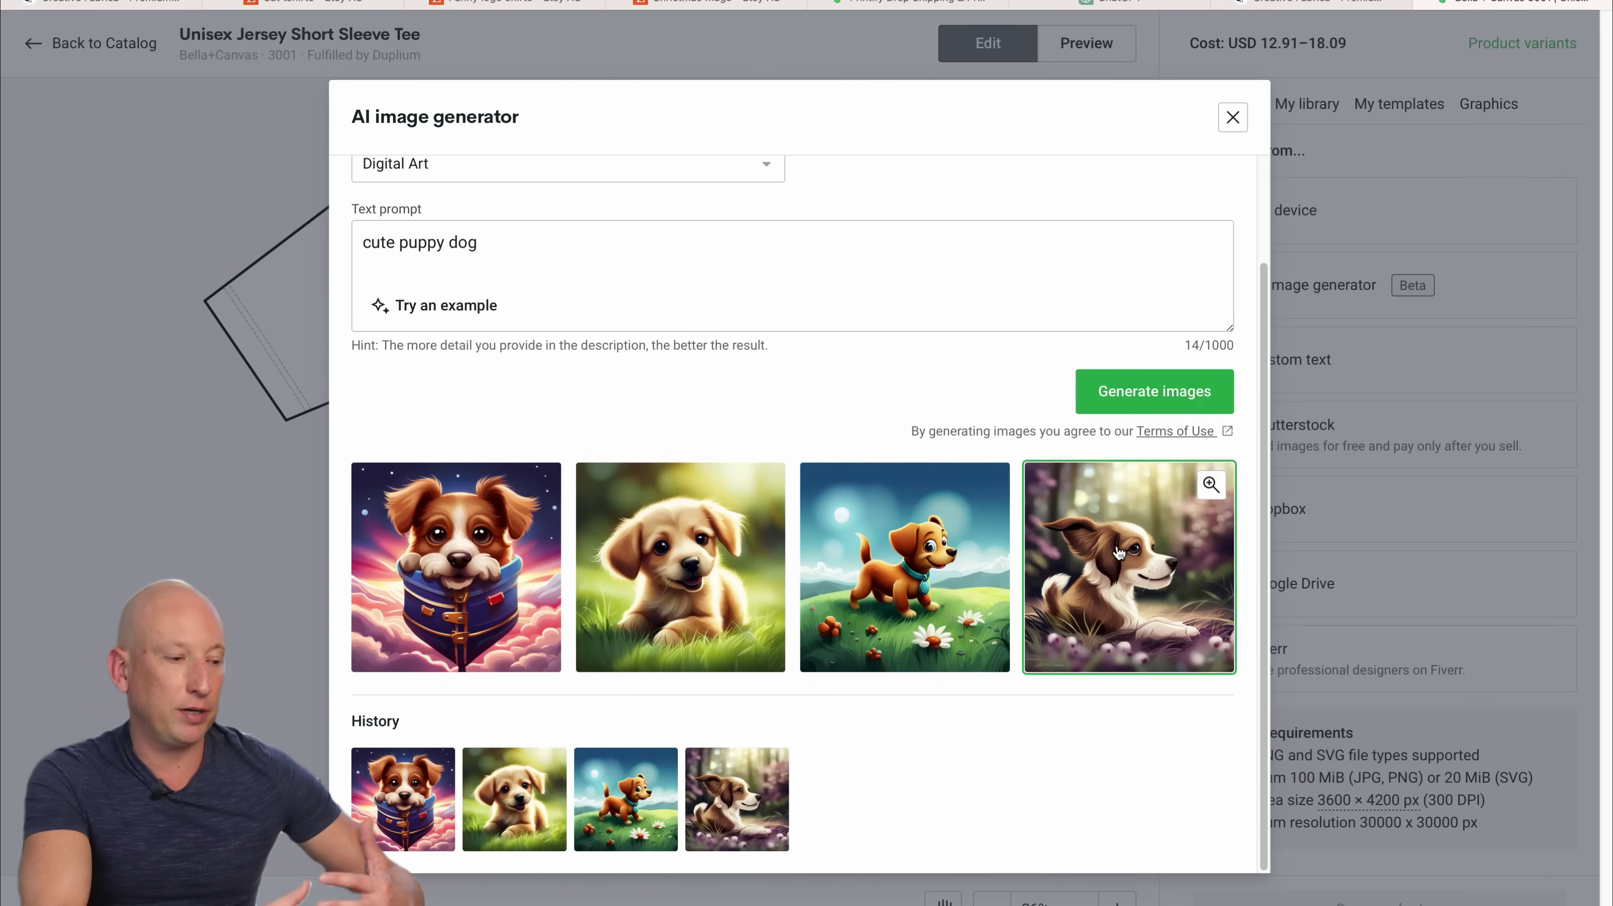
Add the generated image of the golden puppy on grass to the shirt front and resize it to about 7.8 in square.
click(670, 578)
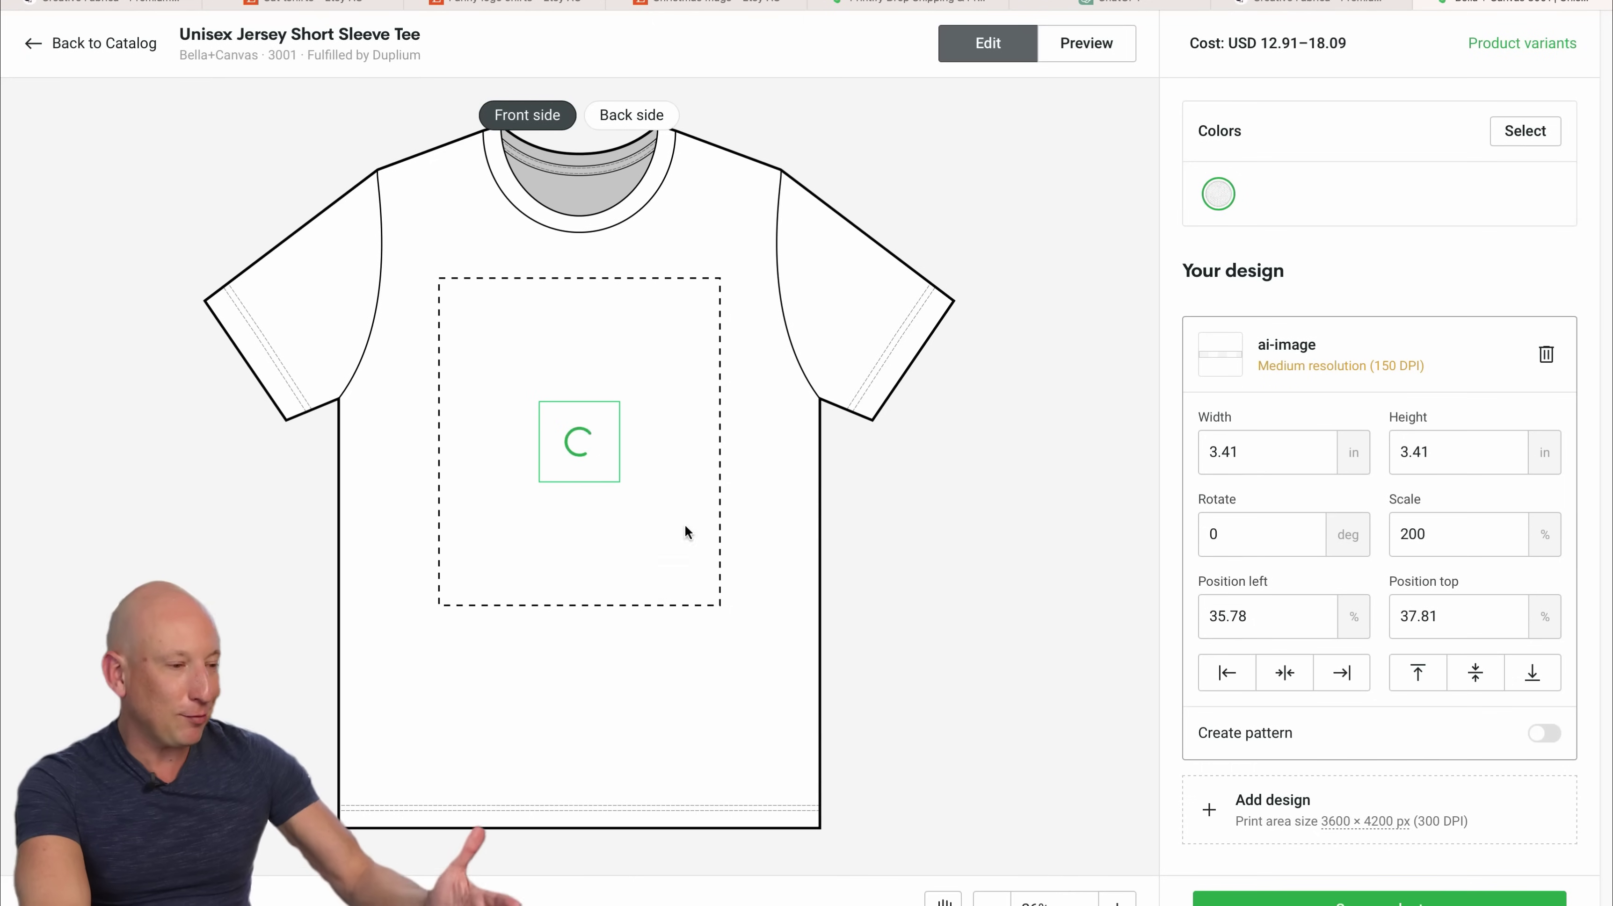
mouse_move(620, 398)
mouse_down()
mouse_move(724, 371)
mouse_move(602, 416)
mouse_up()
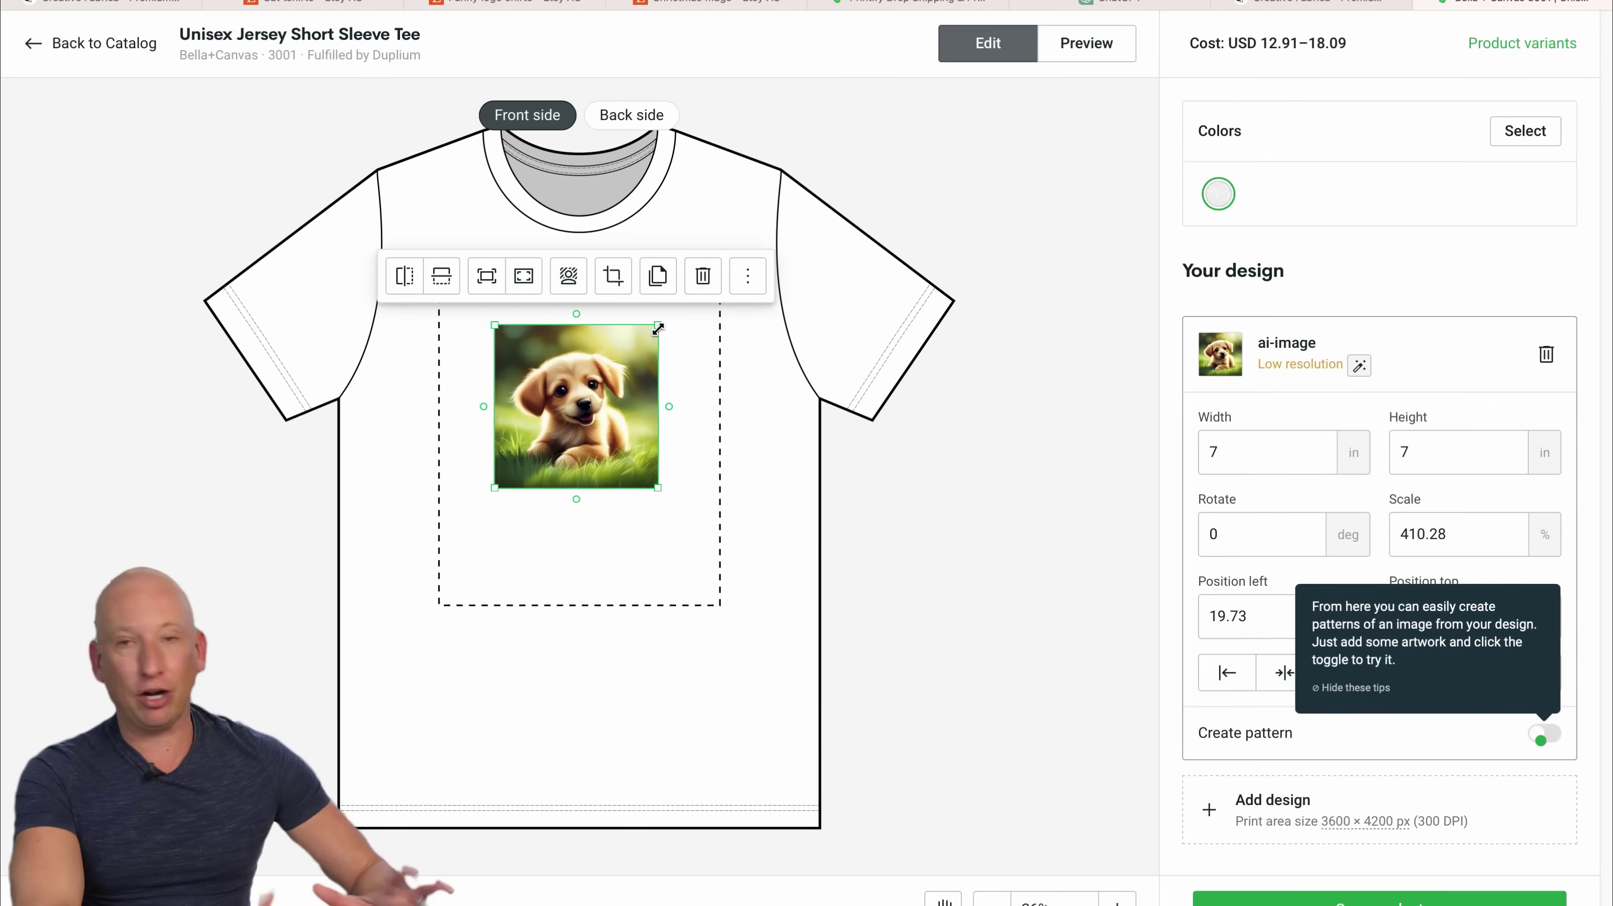
drag(657, 328, 600, 378)
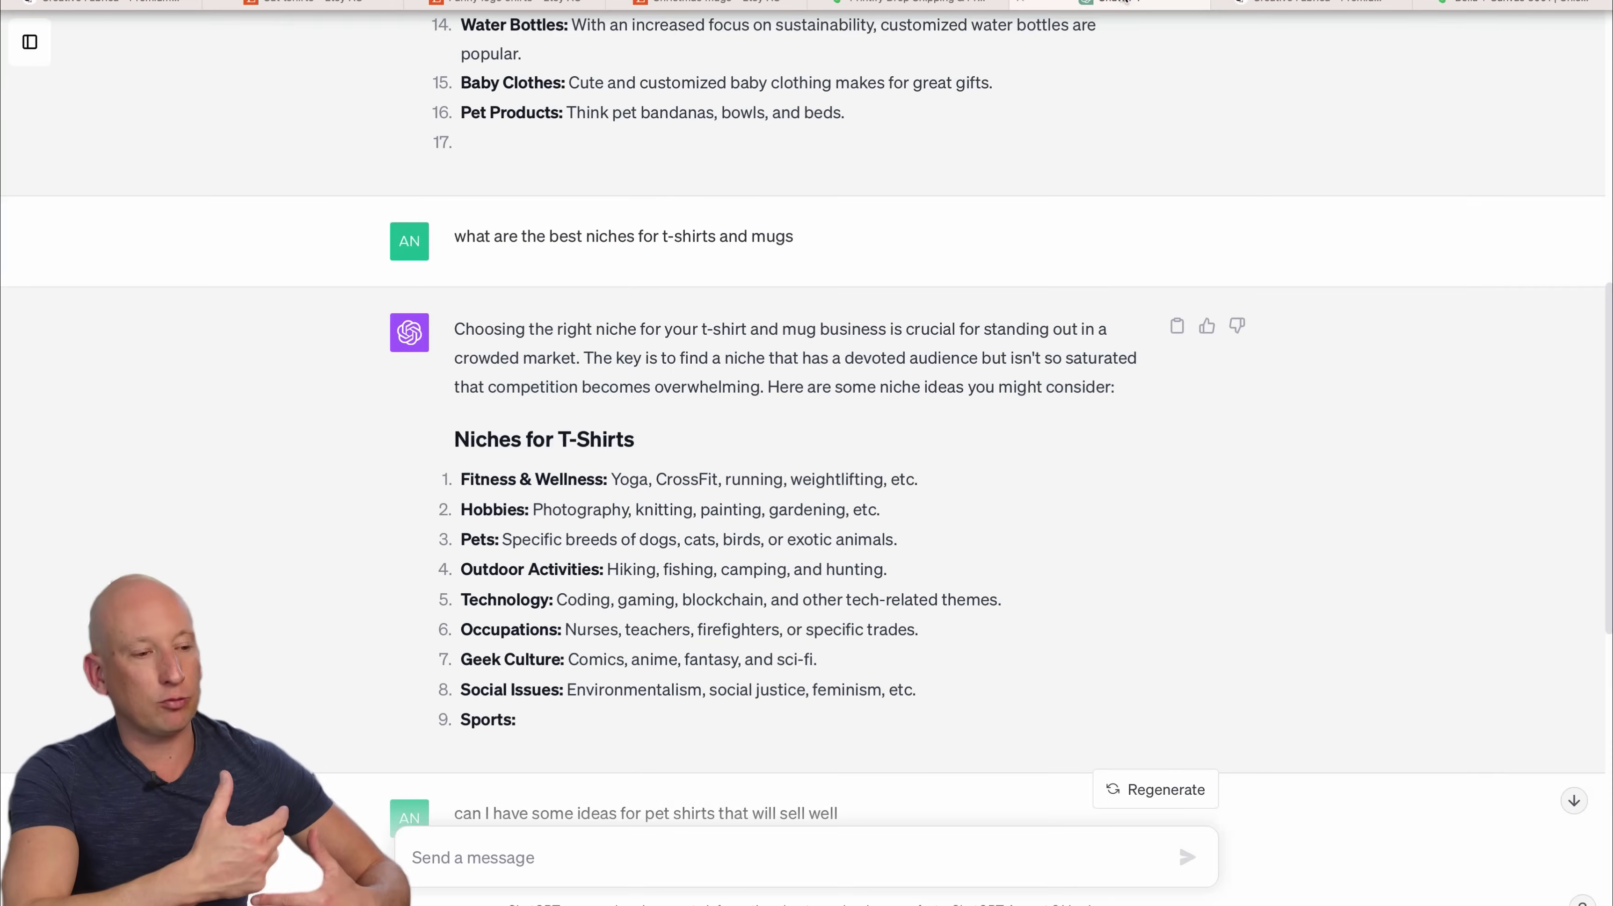
Switch to the ChatGPT conversation and ask for "funny quotes for dog tshirts".
click(1120, 3)
scroll(789, 399, up, 10)
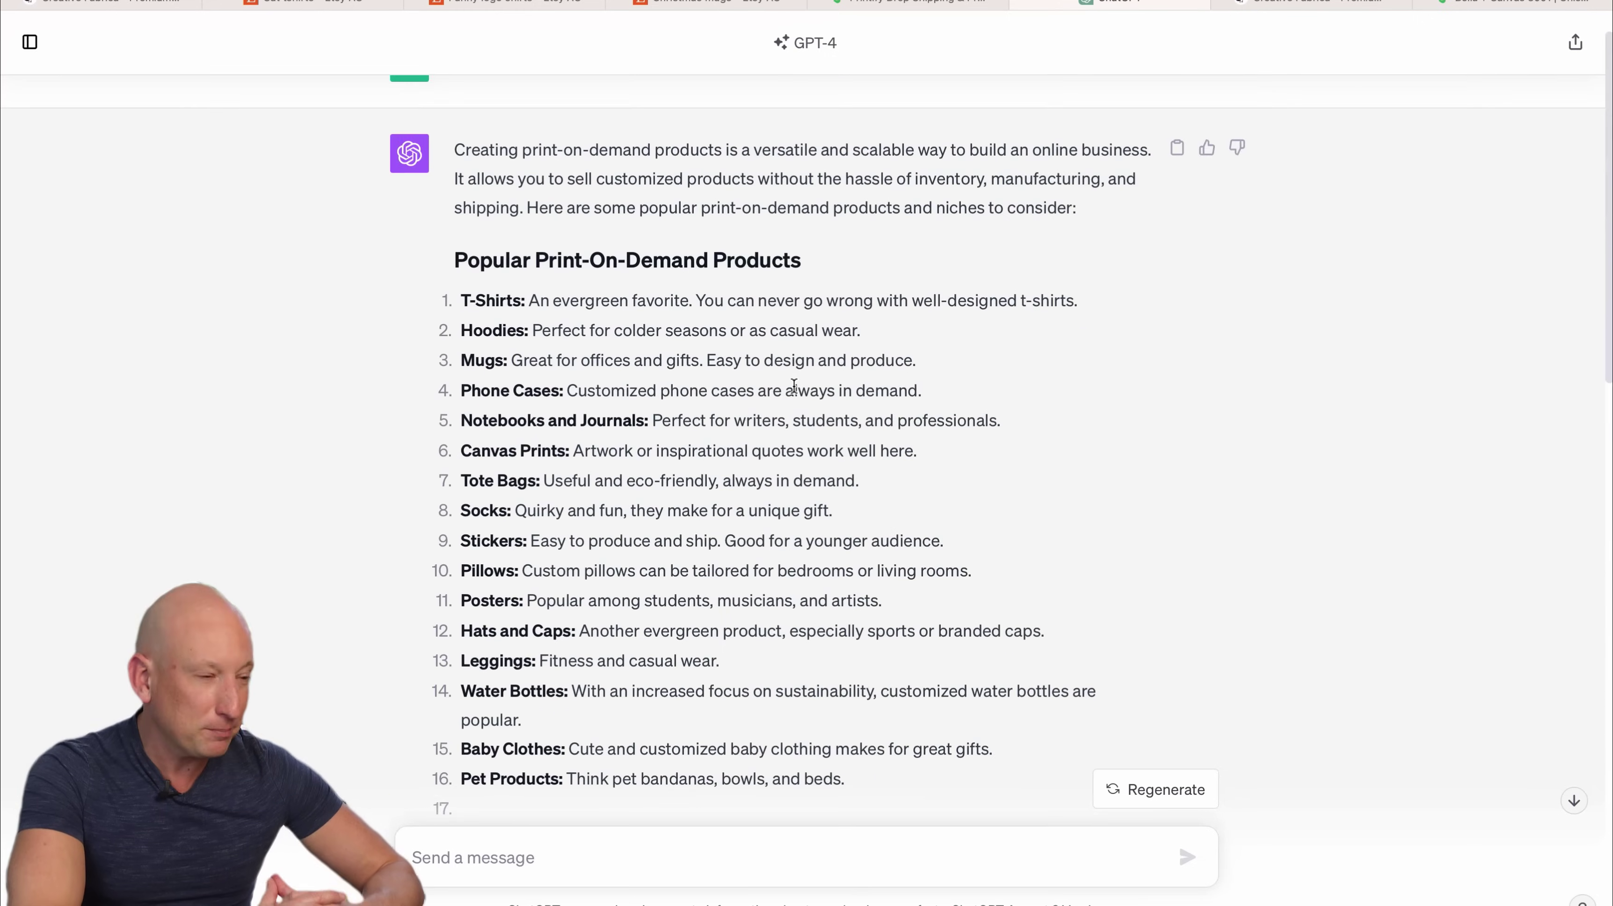
scroll(790, 436, down, 7)
click(793, 864)
text(funny quotes for dog tshirts)
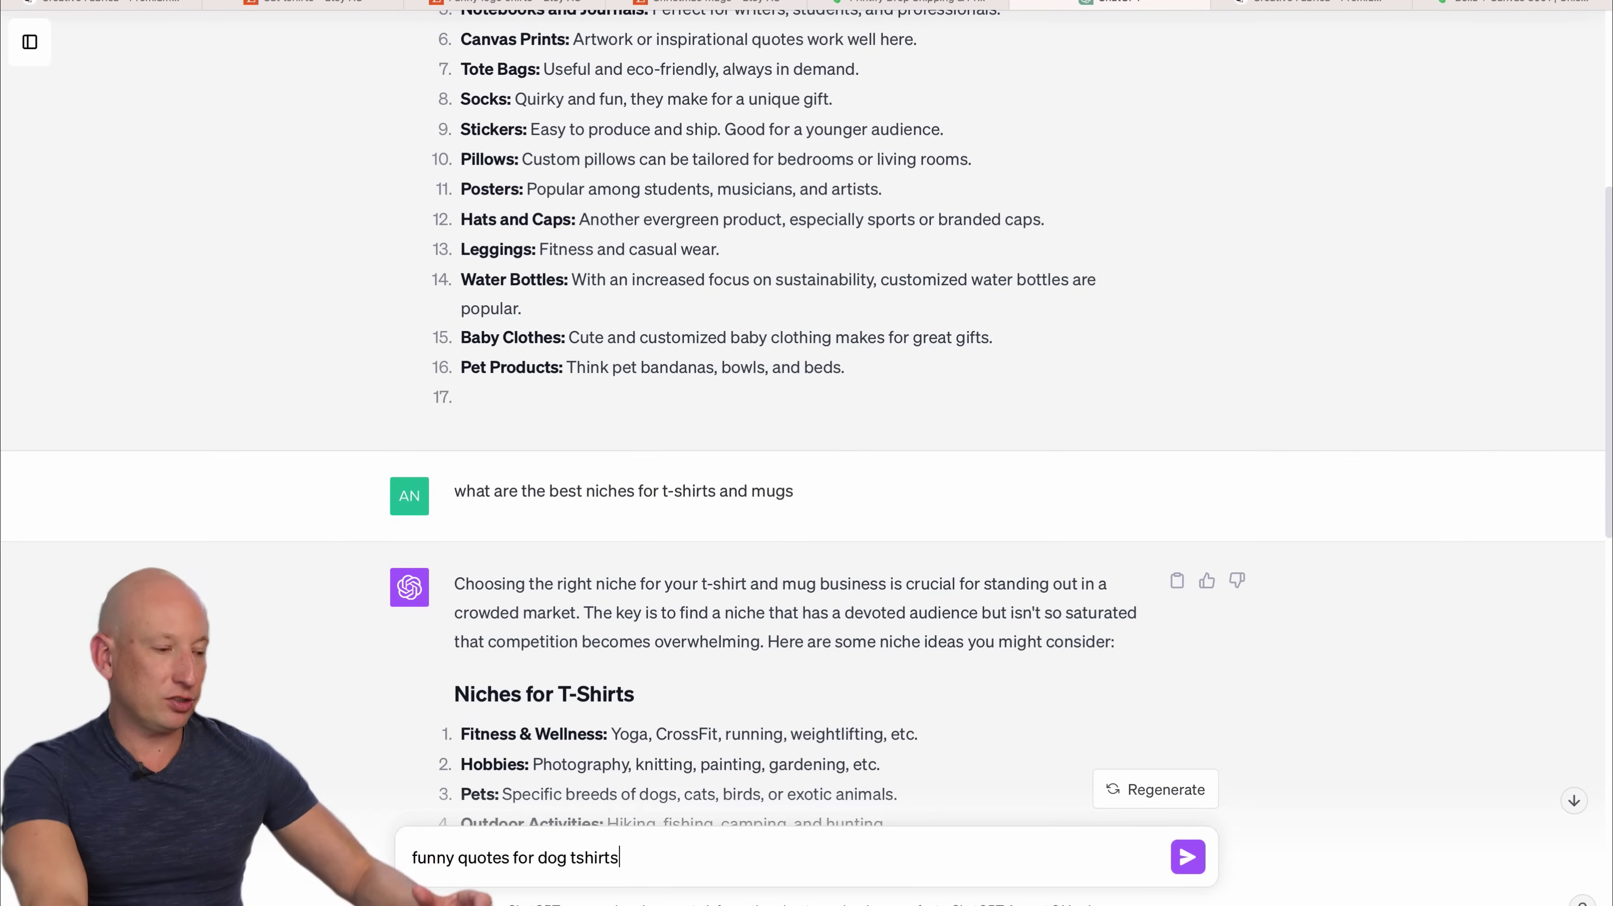
key(Return)
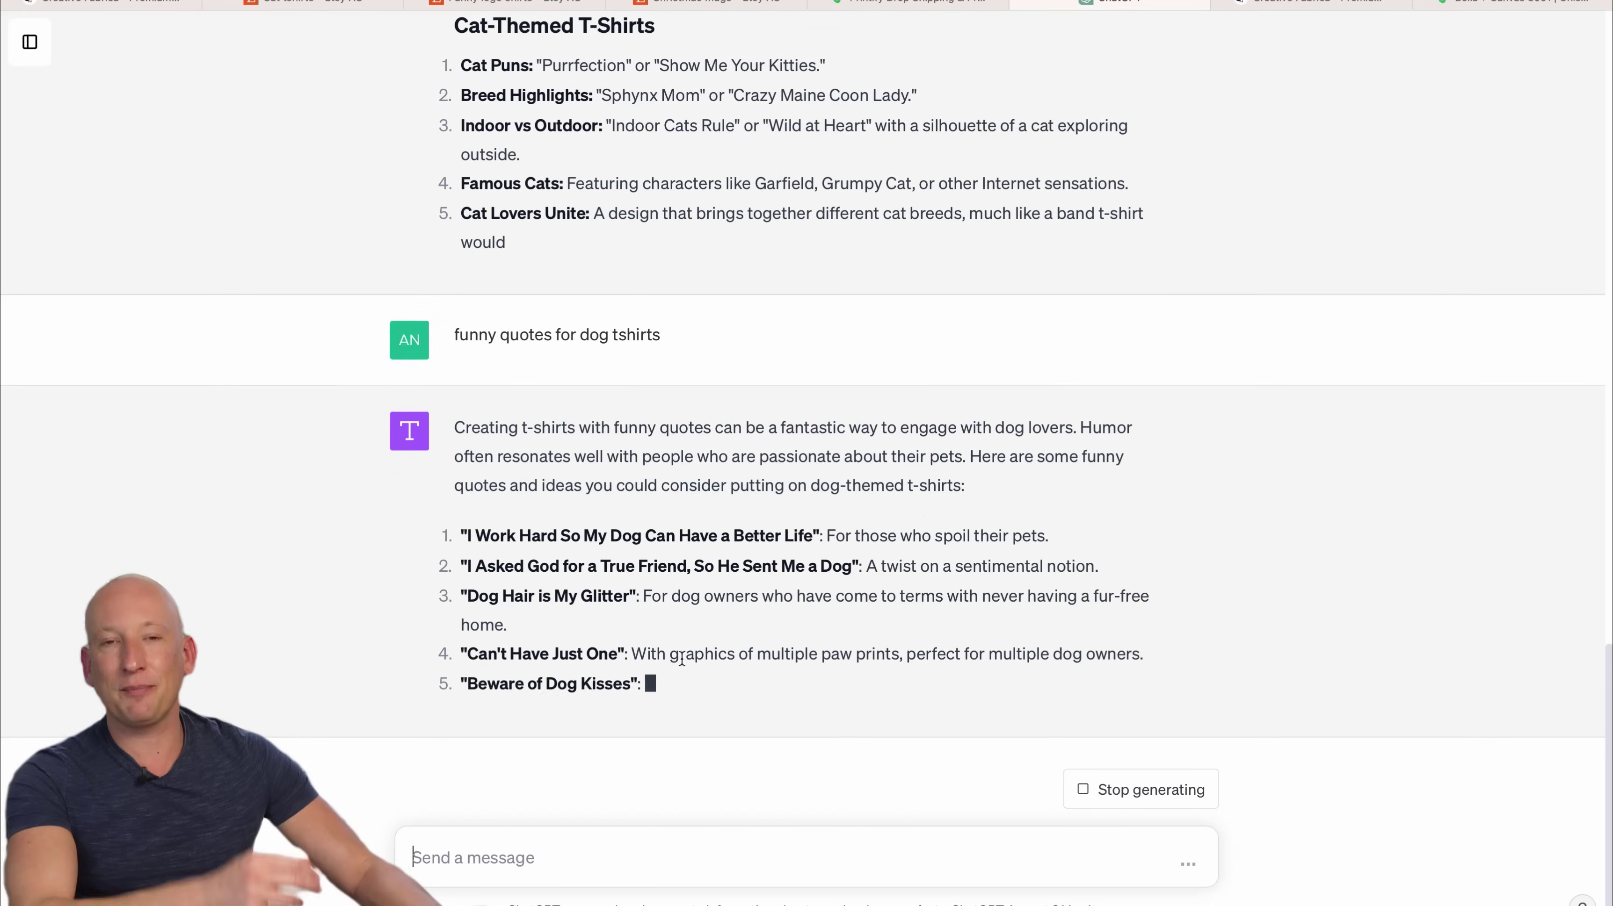
Copy the suggested quote "Beware of Dog Kisses" from the list of dog t-shirt quotes.
drag(640, 658, 489, 621)
right_click(537, 613)
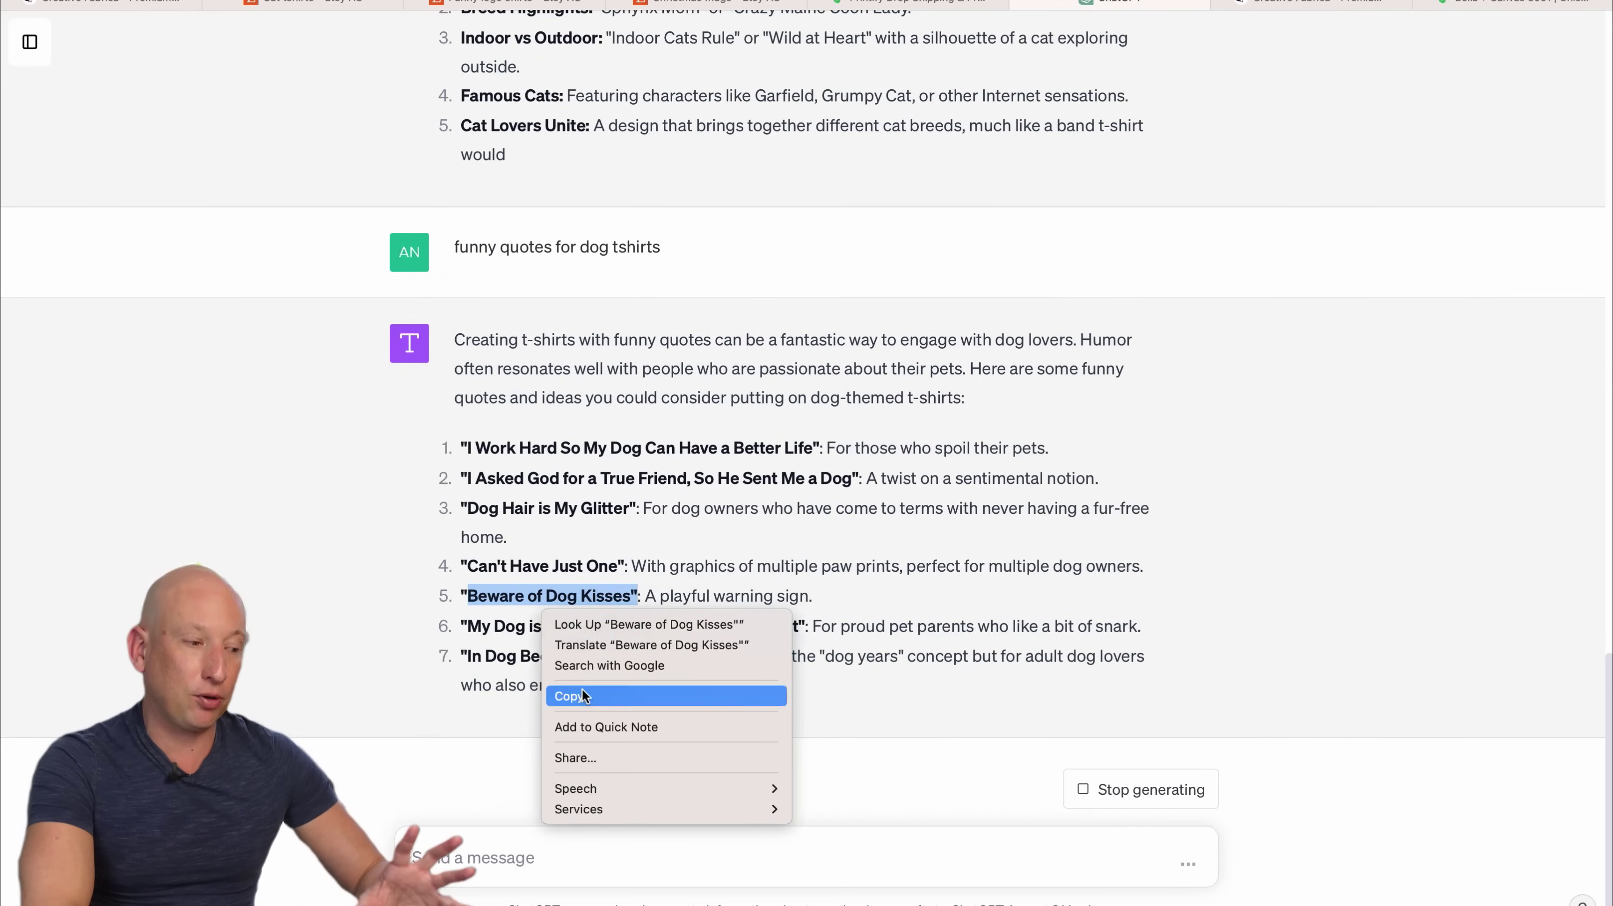
click(582, 689)
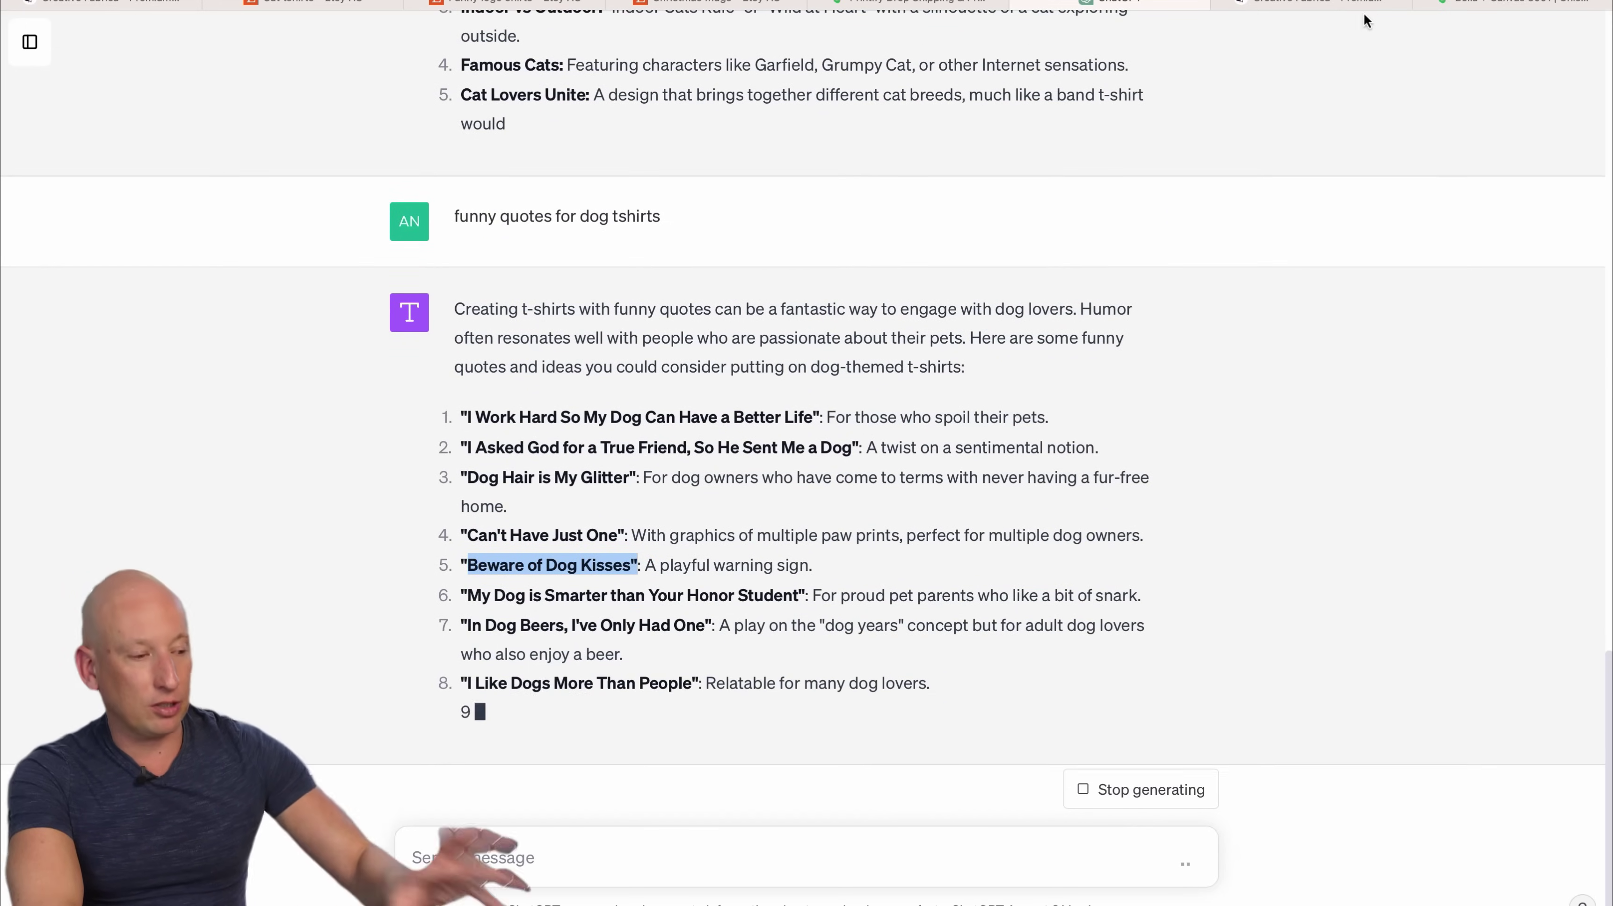
Switch back to Printify and add custom text reading "Beware of Dog Kisses" below the puppy image.
click(1482, 5)
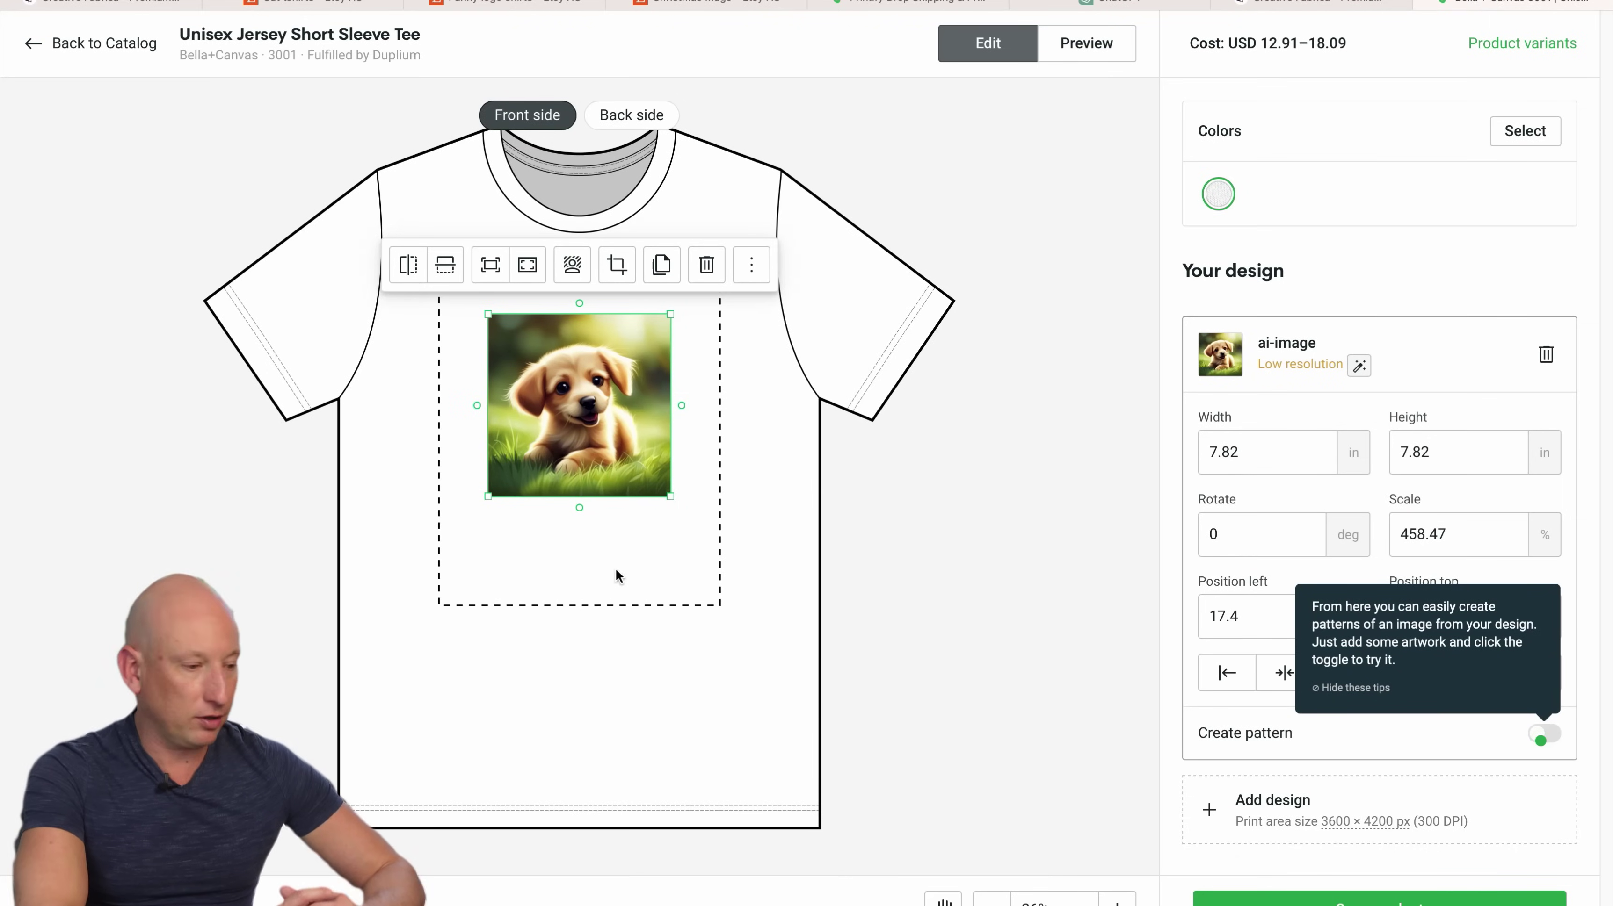
click(952, 466)
click(1209, 439)
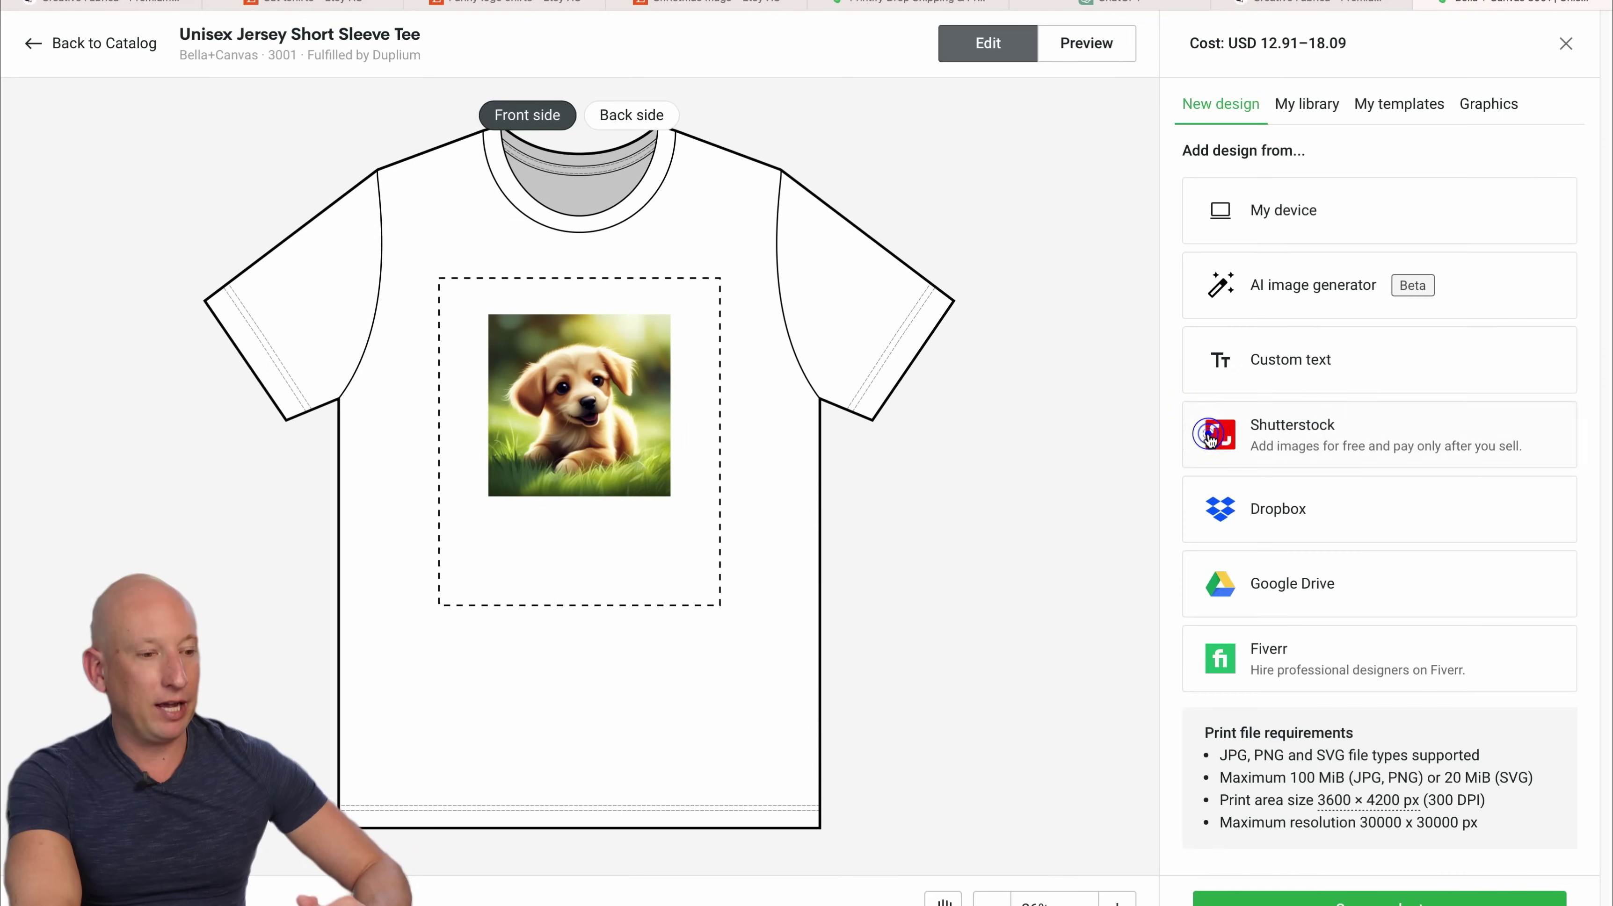
click(1291, 360)
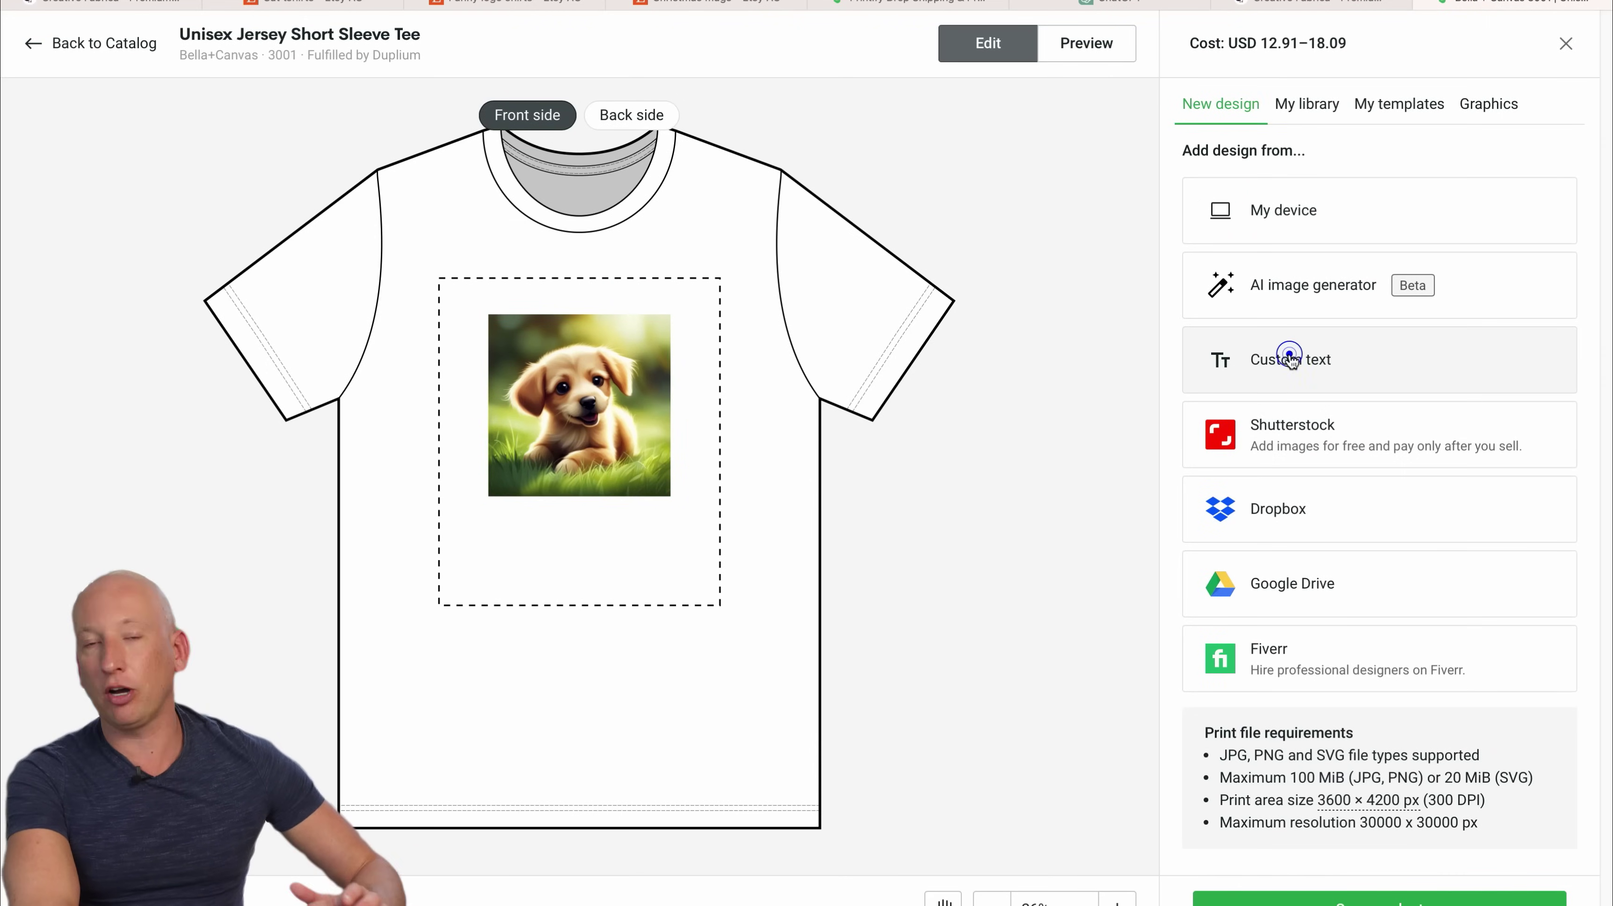
click(574, 476)
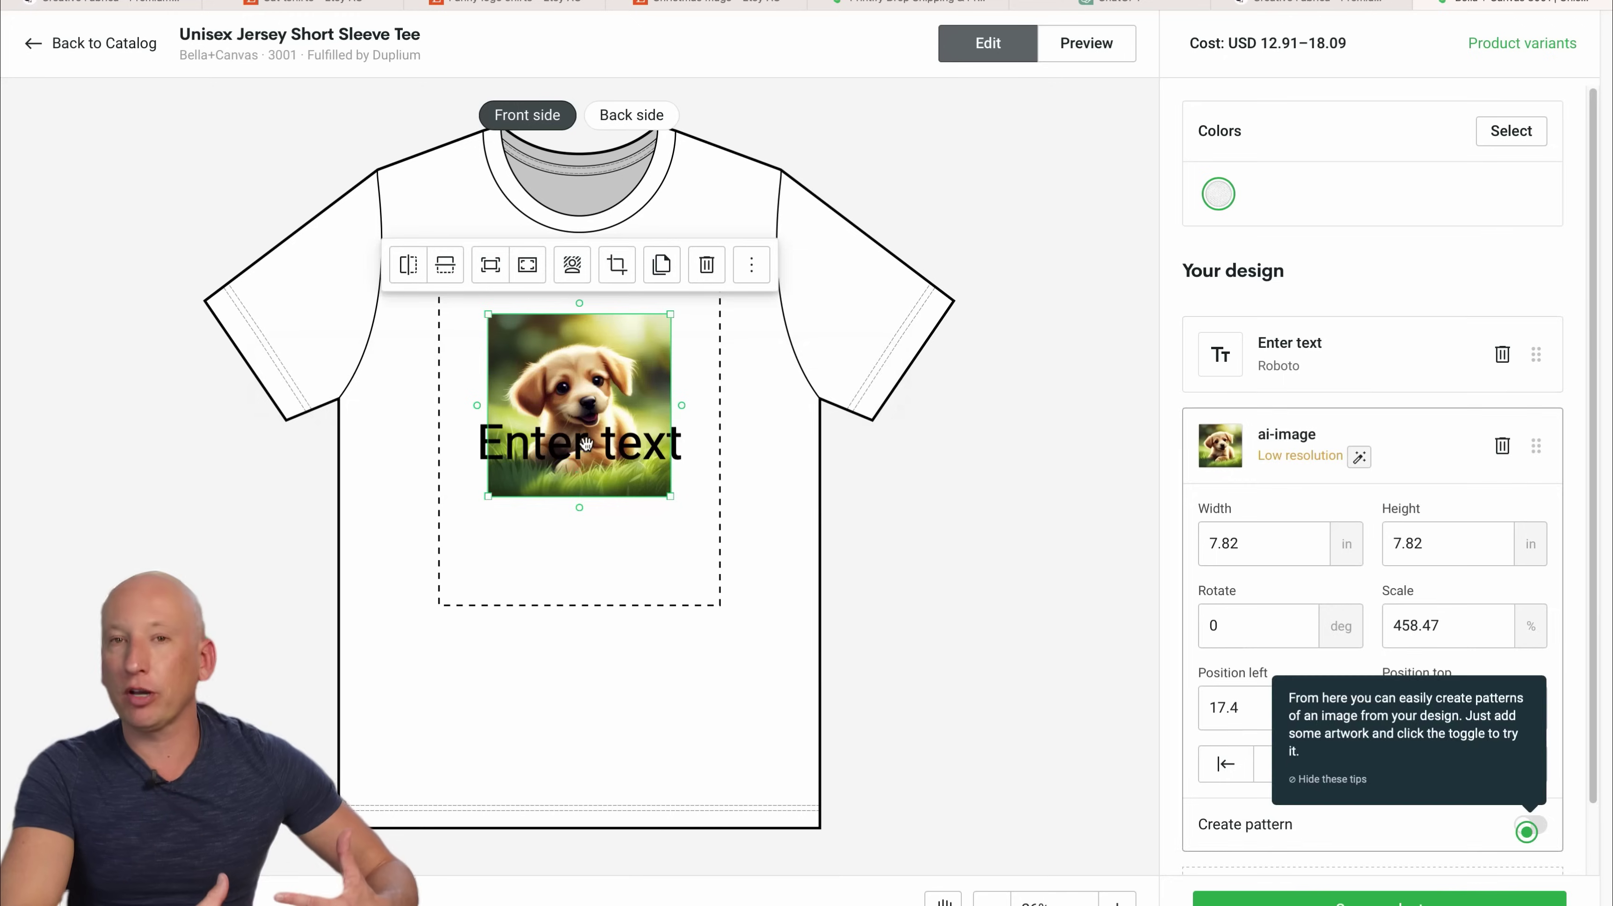
drag(572, 446, 572, 549)
double_click(572, 550)
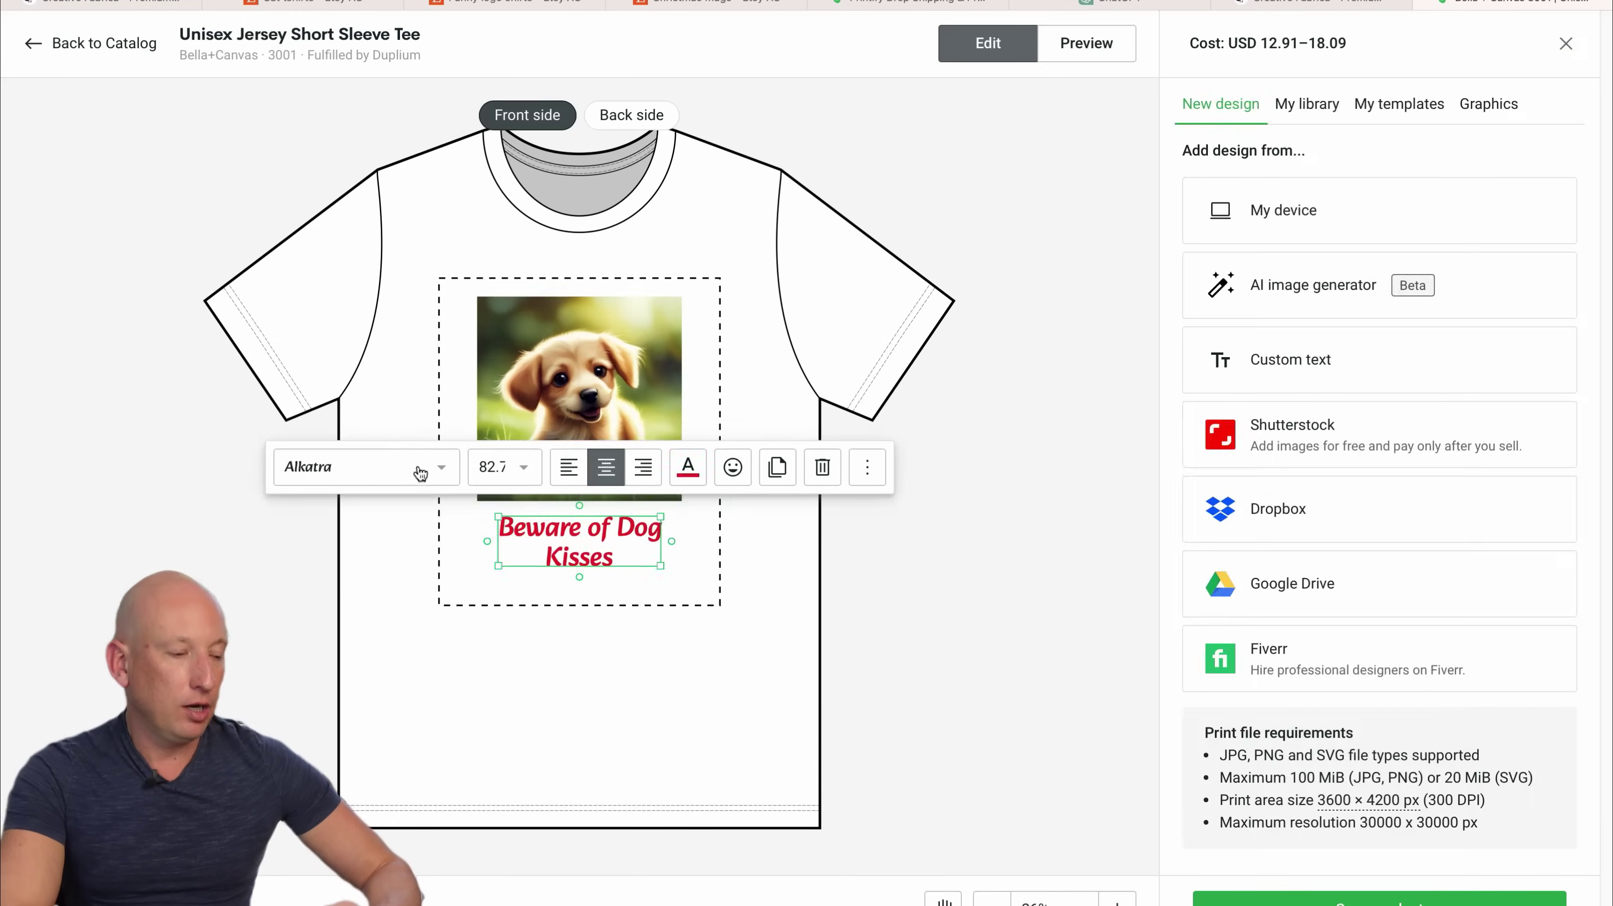
Try the Alfa Slab One font on the caption below the puppy image.
click(417, 467)
scroll(416, 639, down, 5)
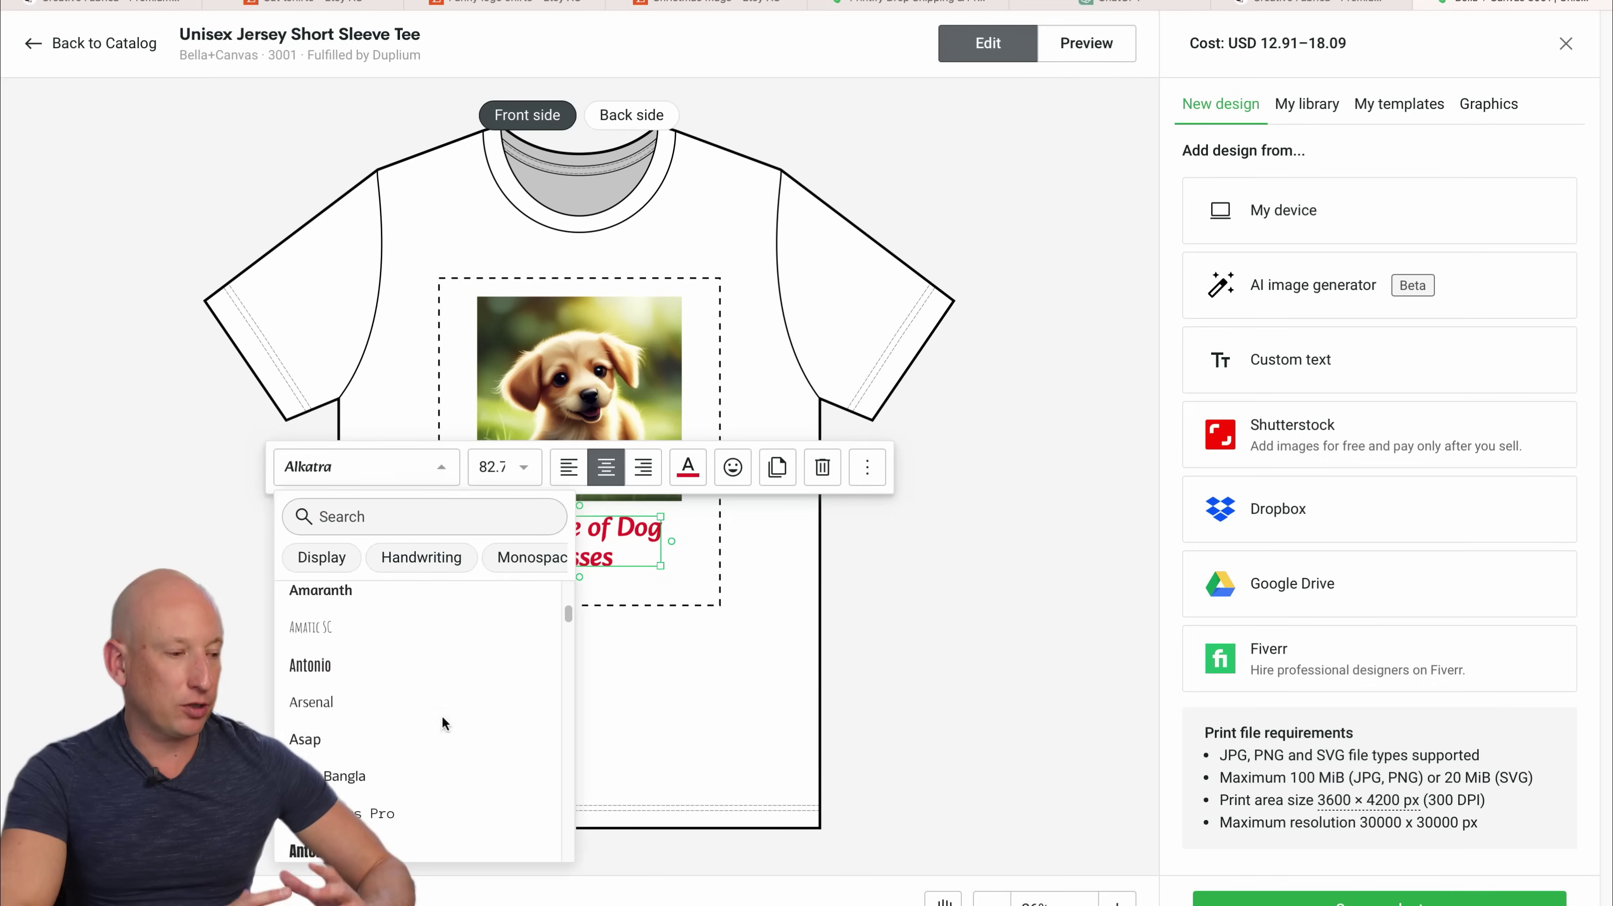
click(406, 607)
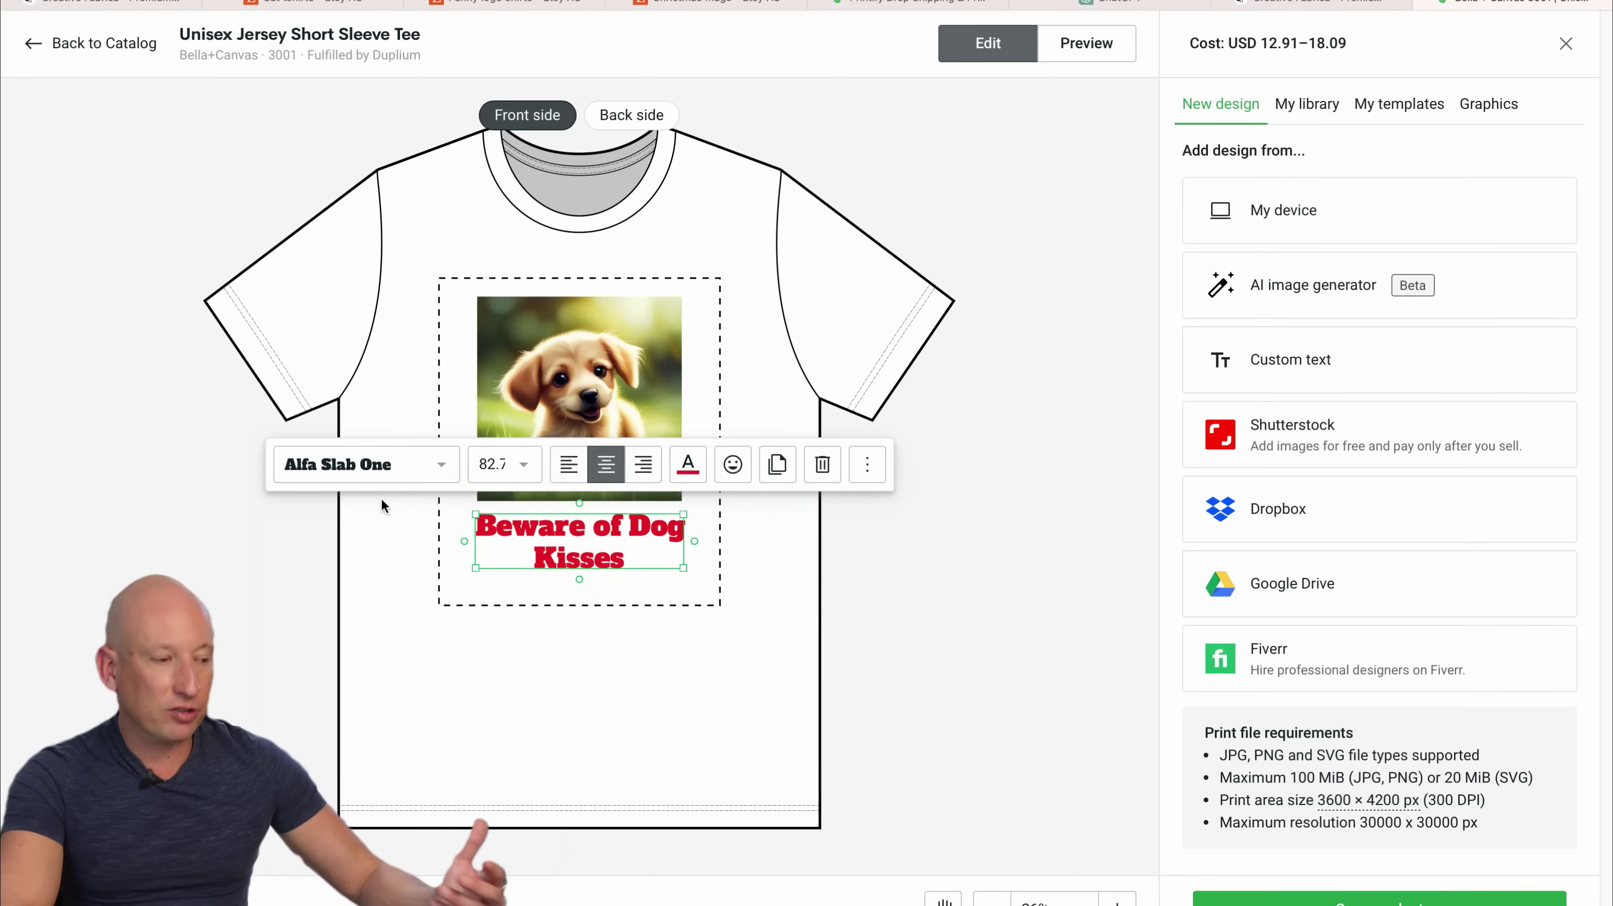
Set the font of the "Beware of Dog Kisses" caption to Ramabhadra.
click(394, 466)
scroll(419, 736, down, 15)
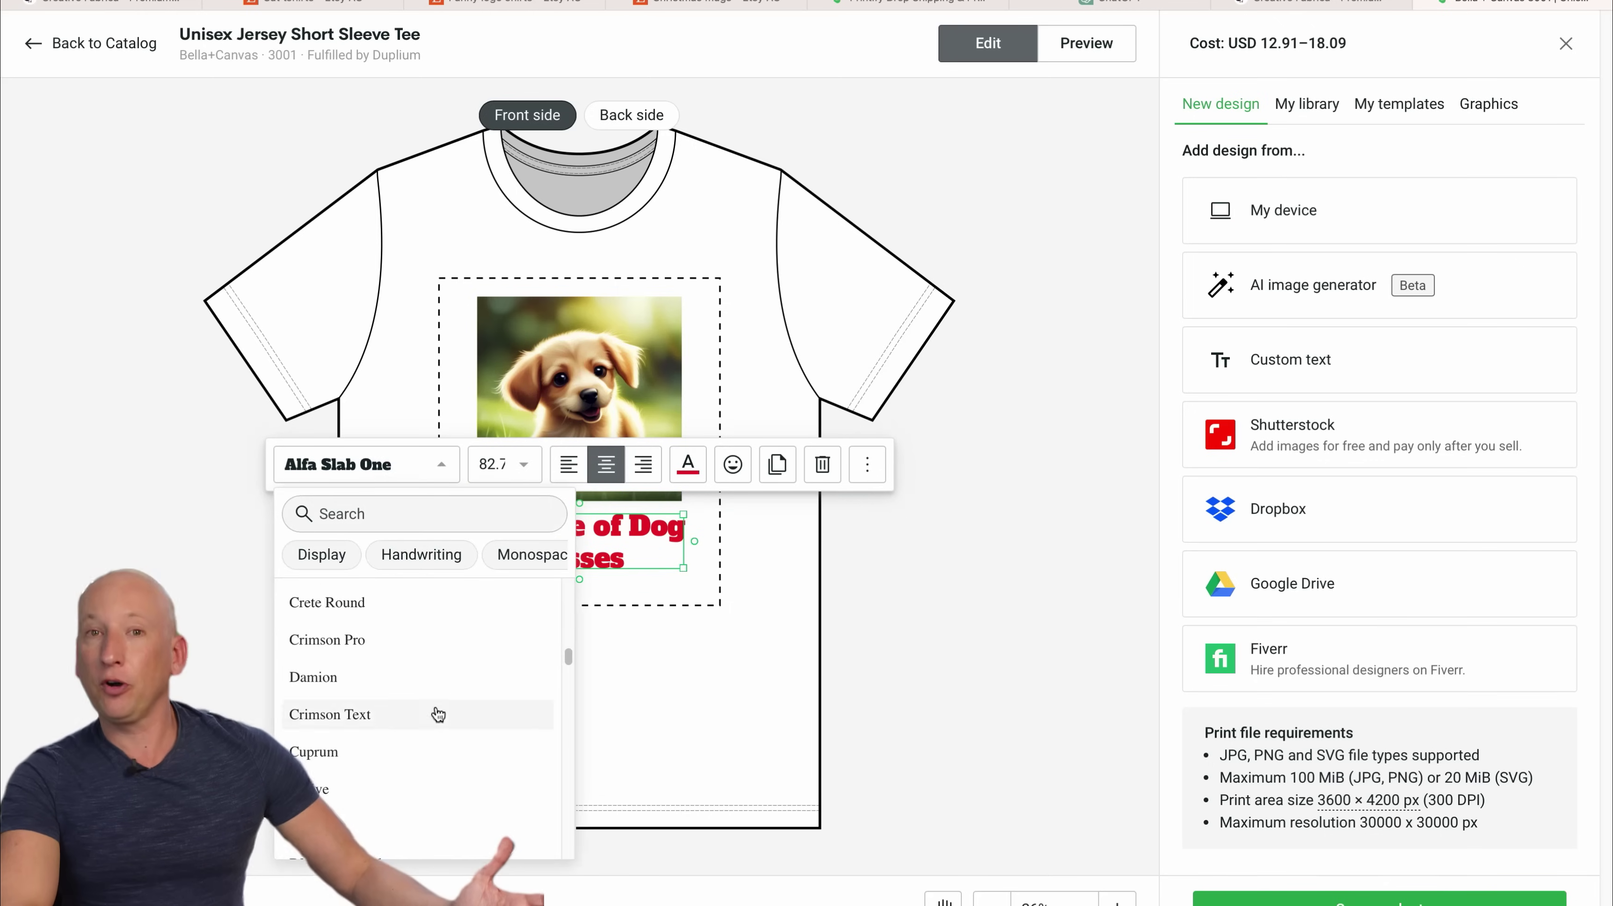
scroll(461, 728, down, 15)
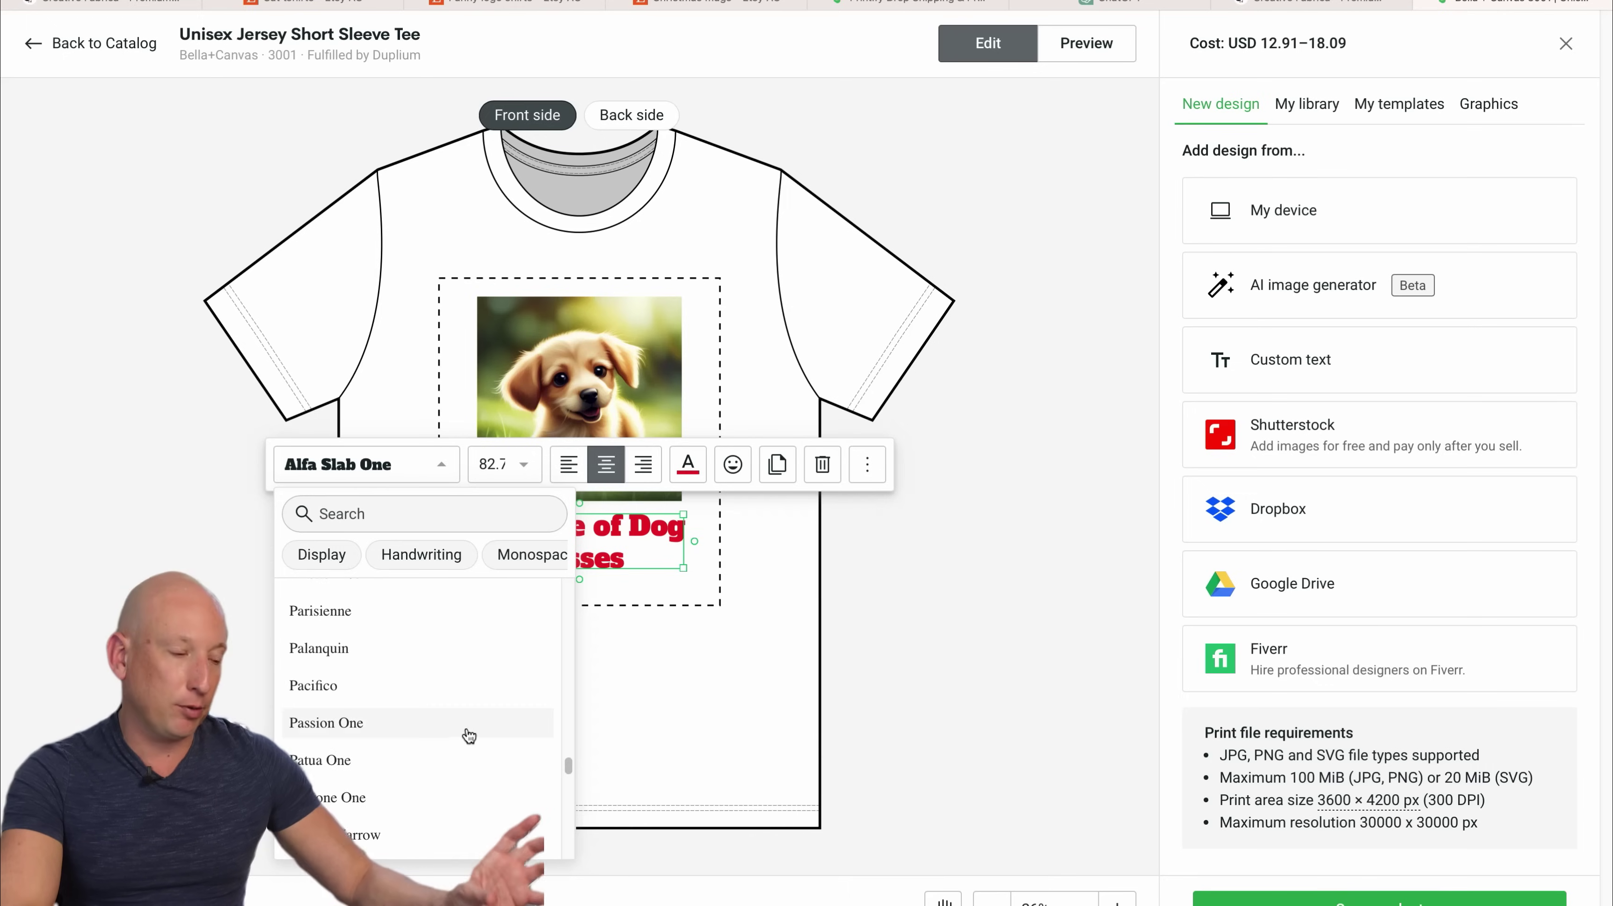
click(466, 803)
click(457, 787)
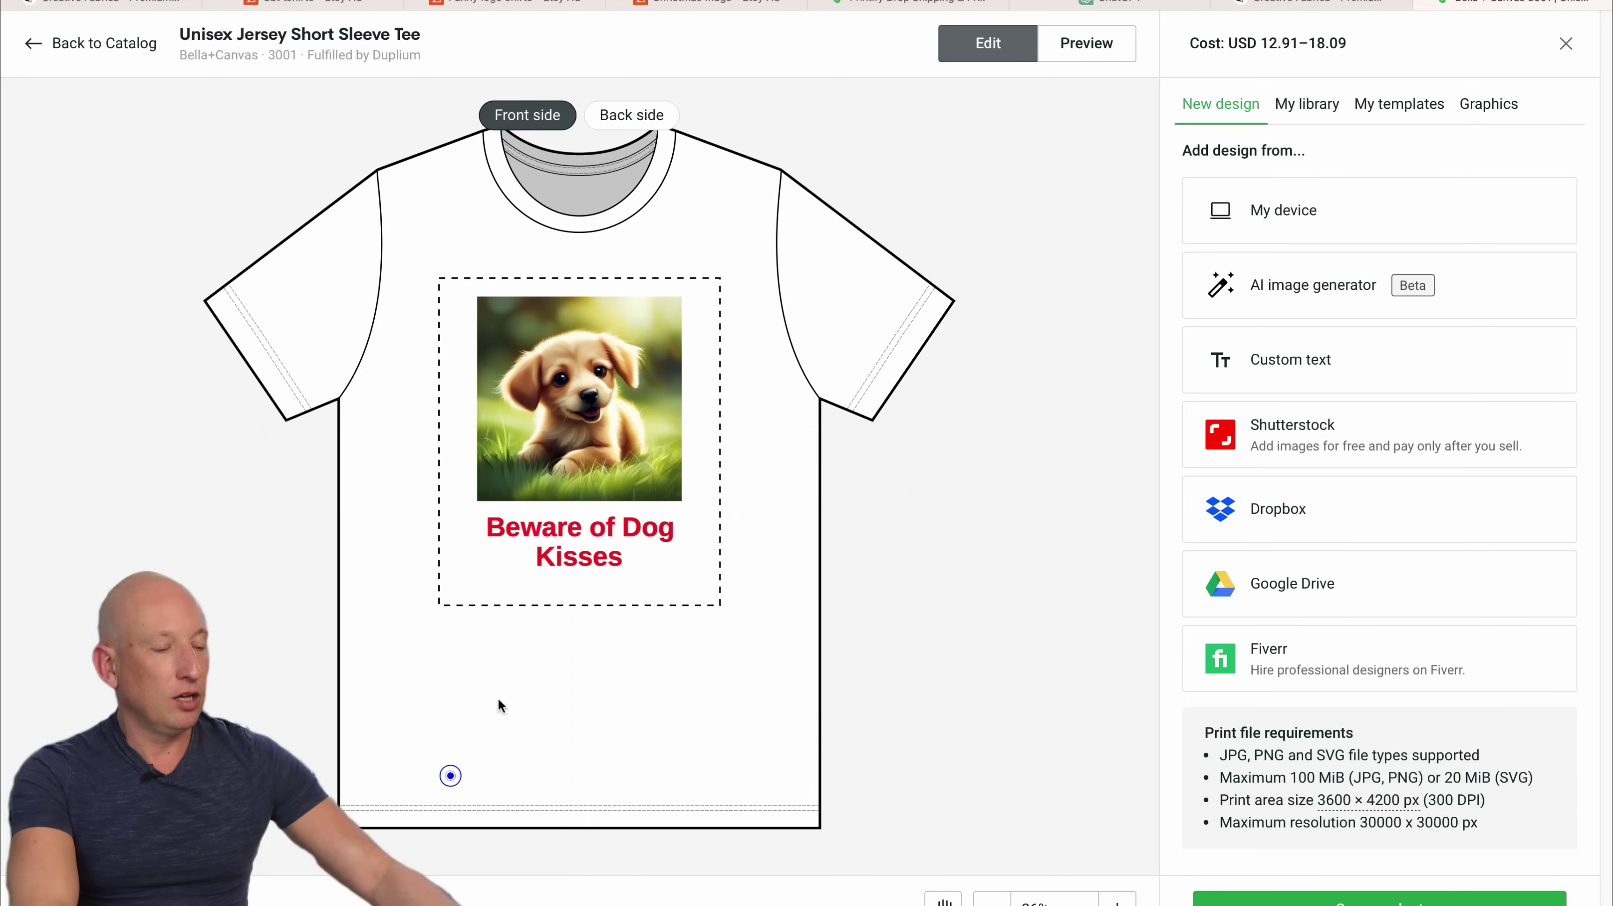
Insert four heart-eyes emojis at the end of the caption, directly after "Kisses".
click(557, 537)
click(559, 535)
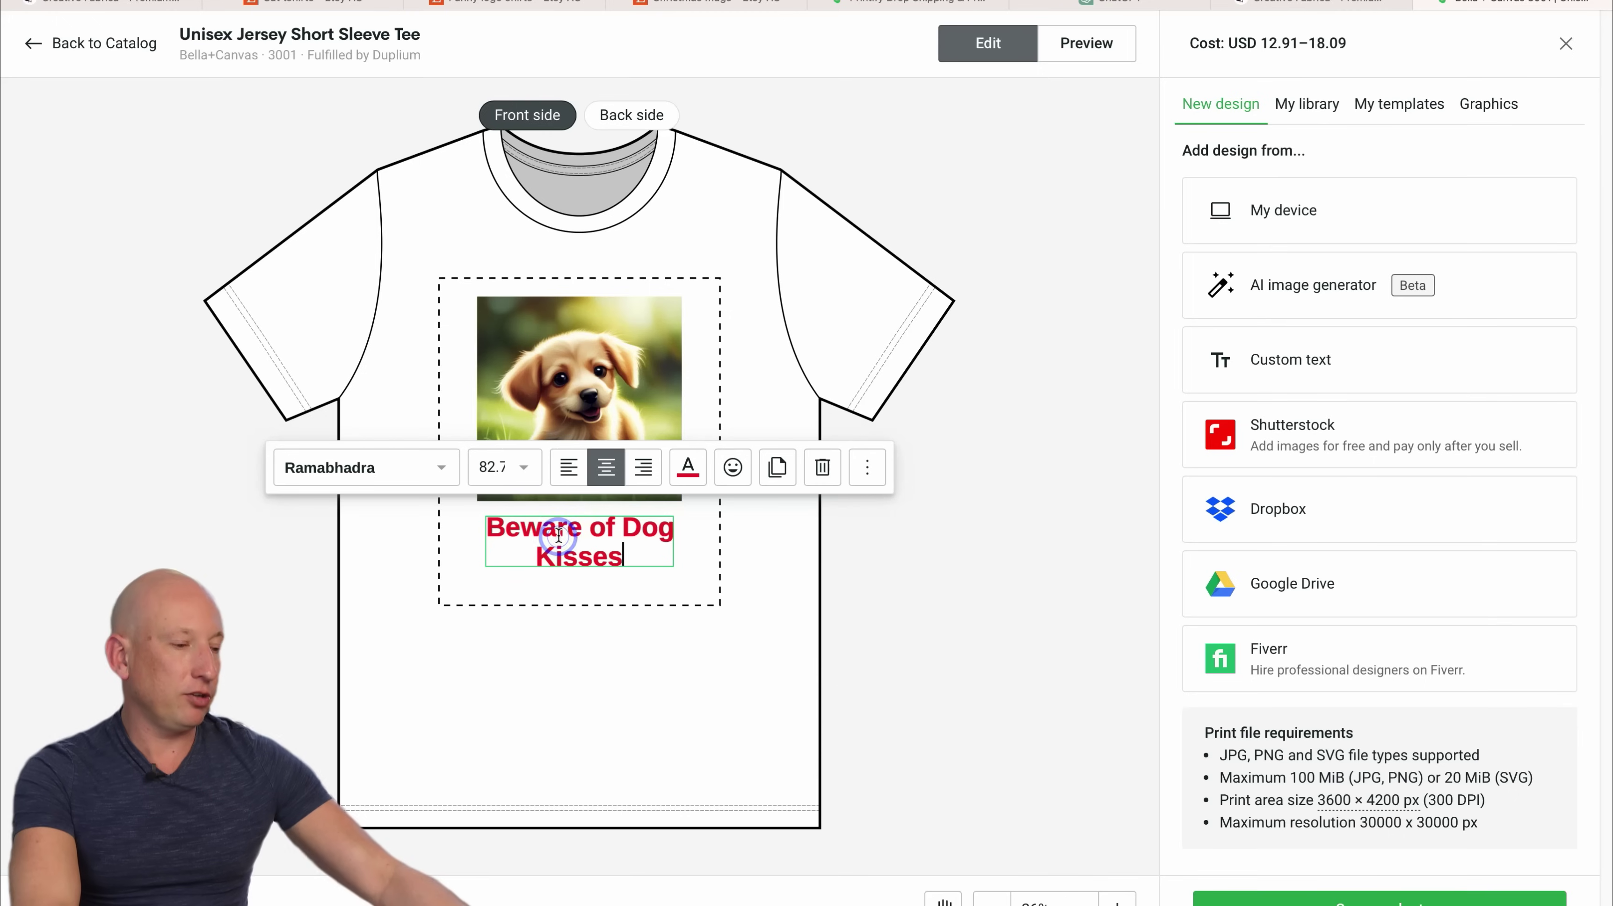
click(735, 459)
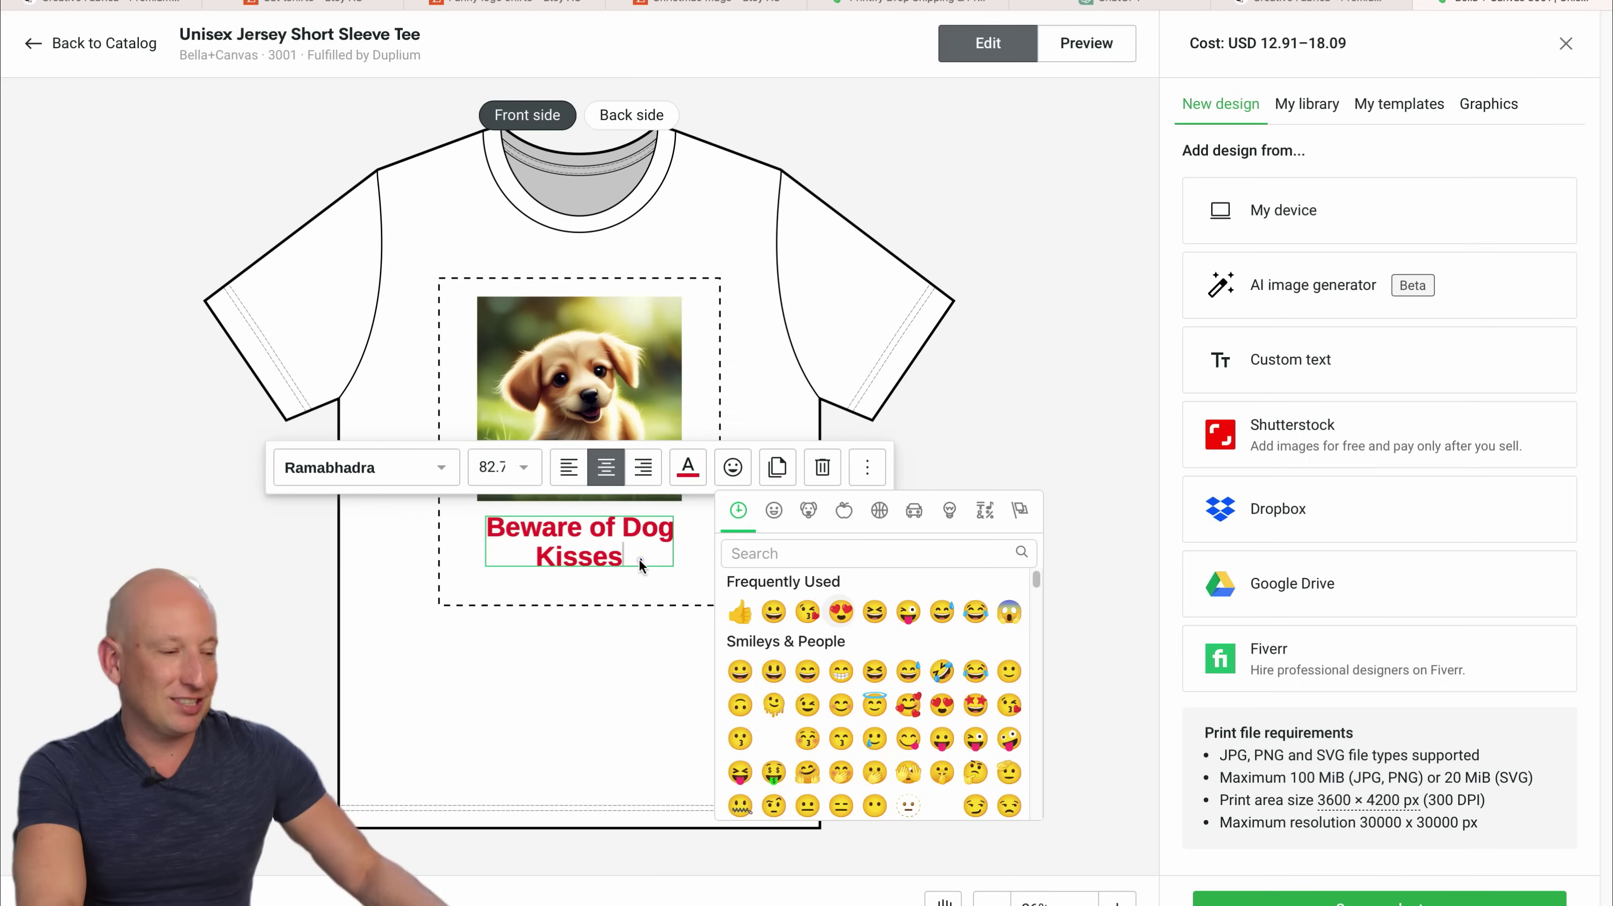
scroll(881, 654, down, 1)
scroll(850, 628, up, 1)
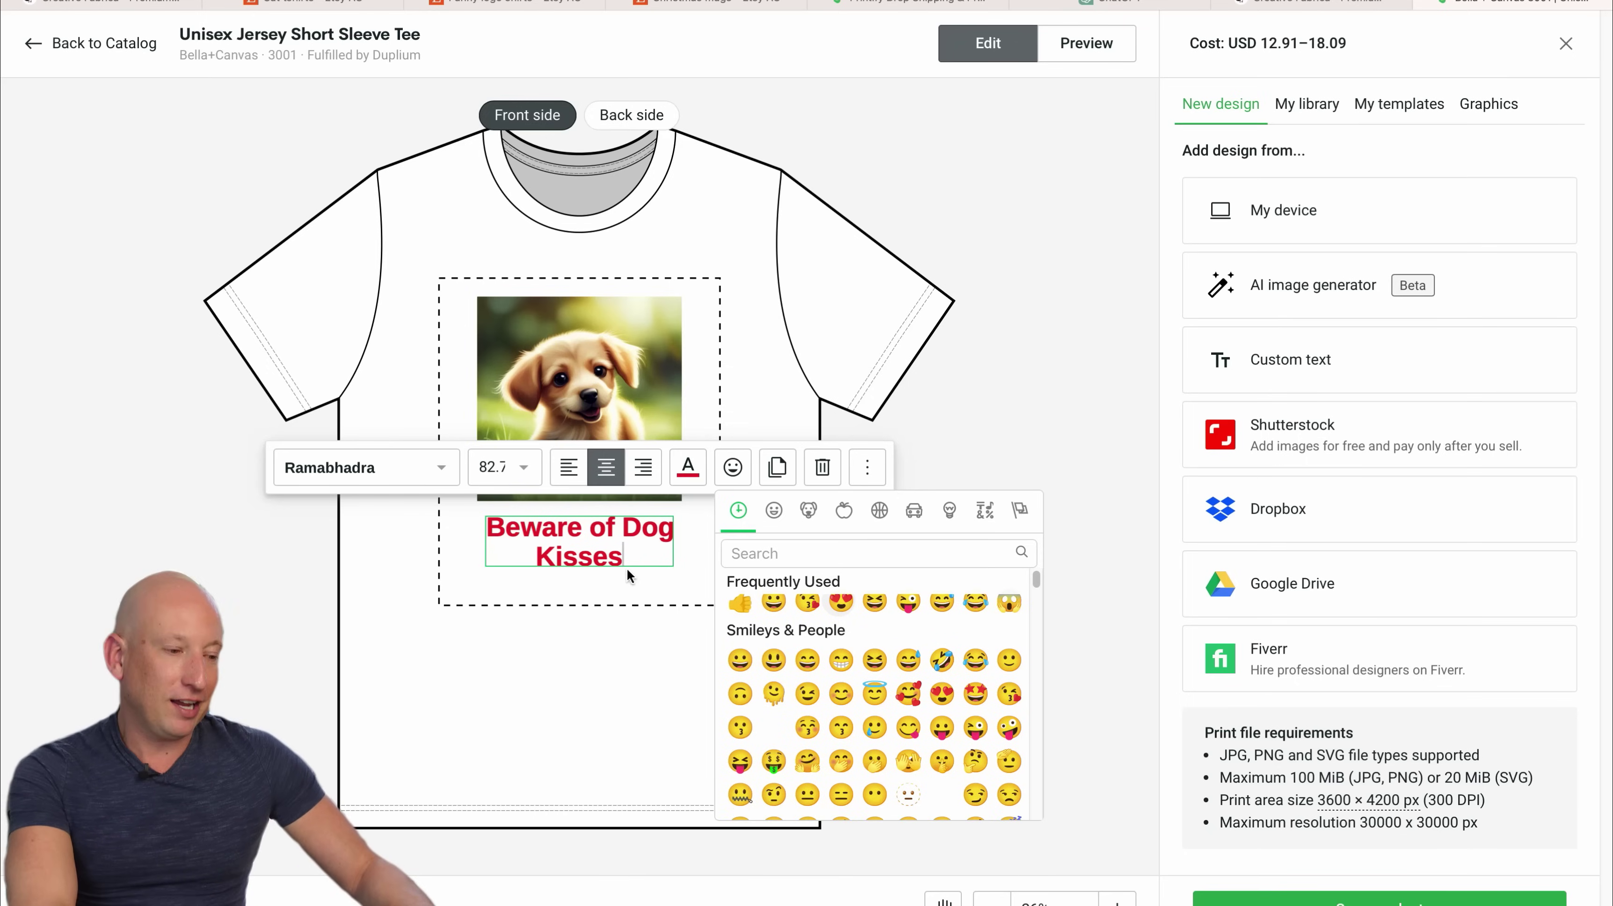
click(666, 620)
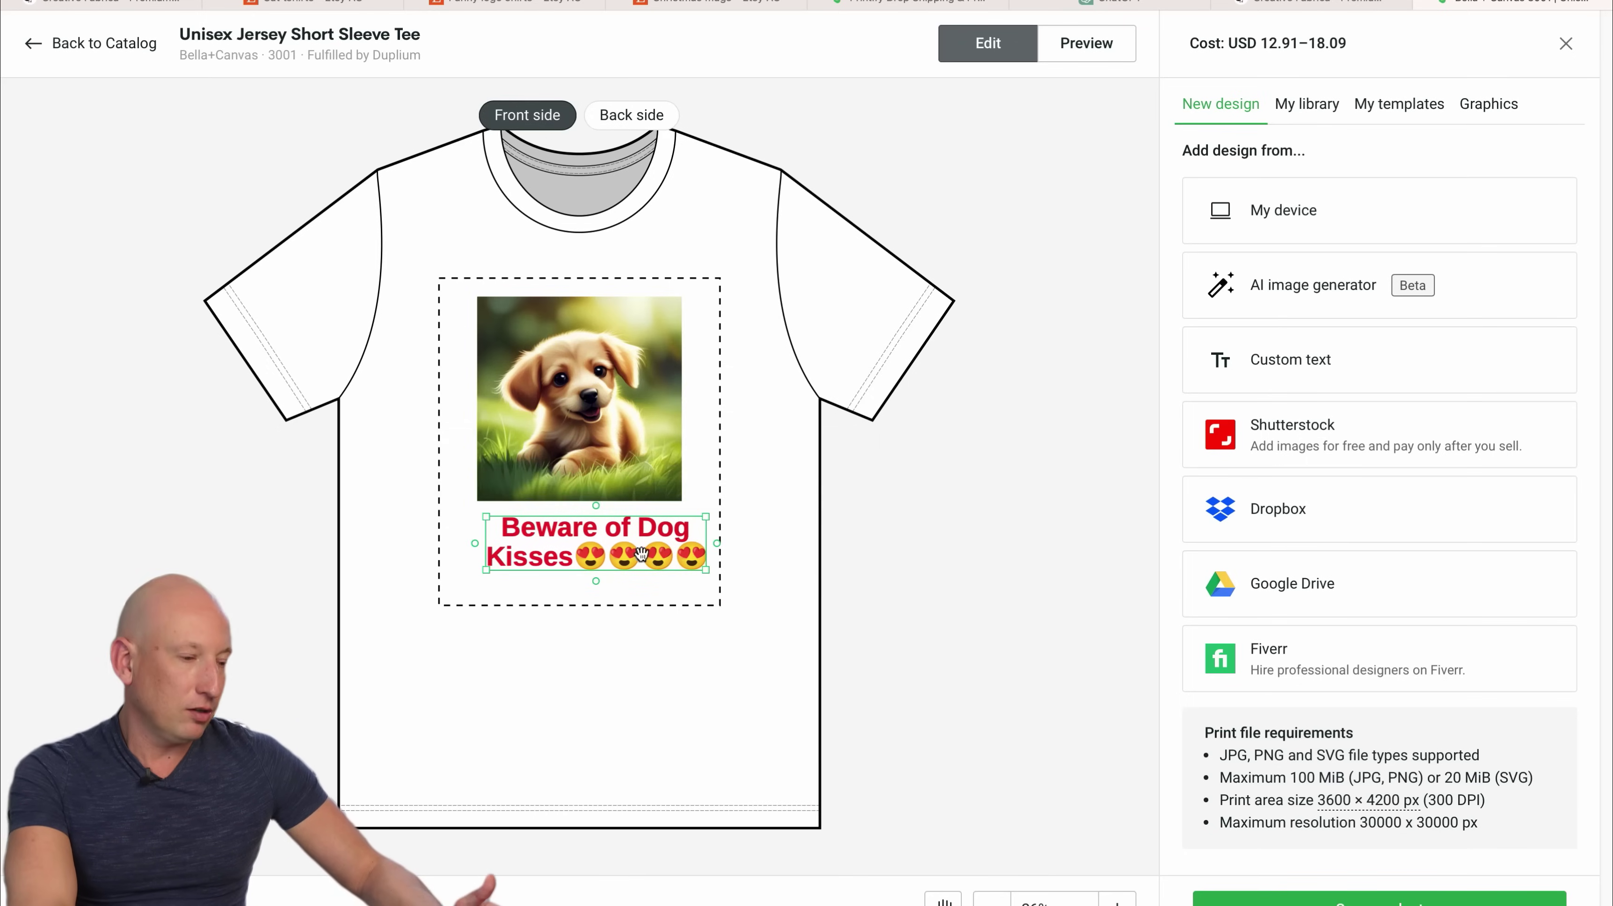
Edit the caption's wording by changing "Dog" to "Doggy".
click(625, 554)
double_click(625, 554)
click(628, 553)
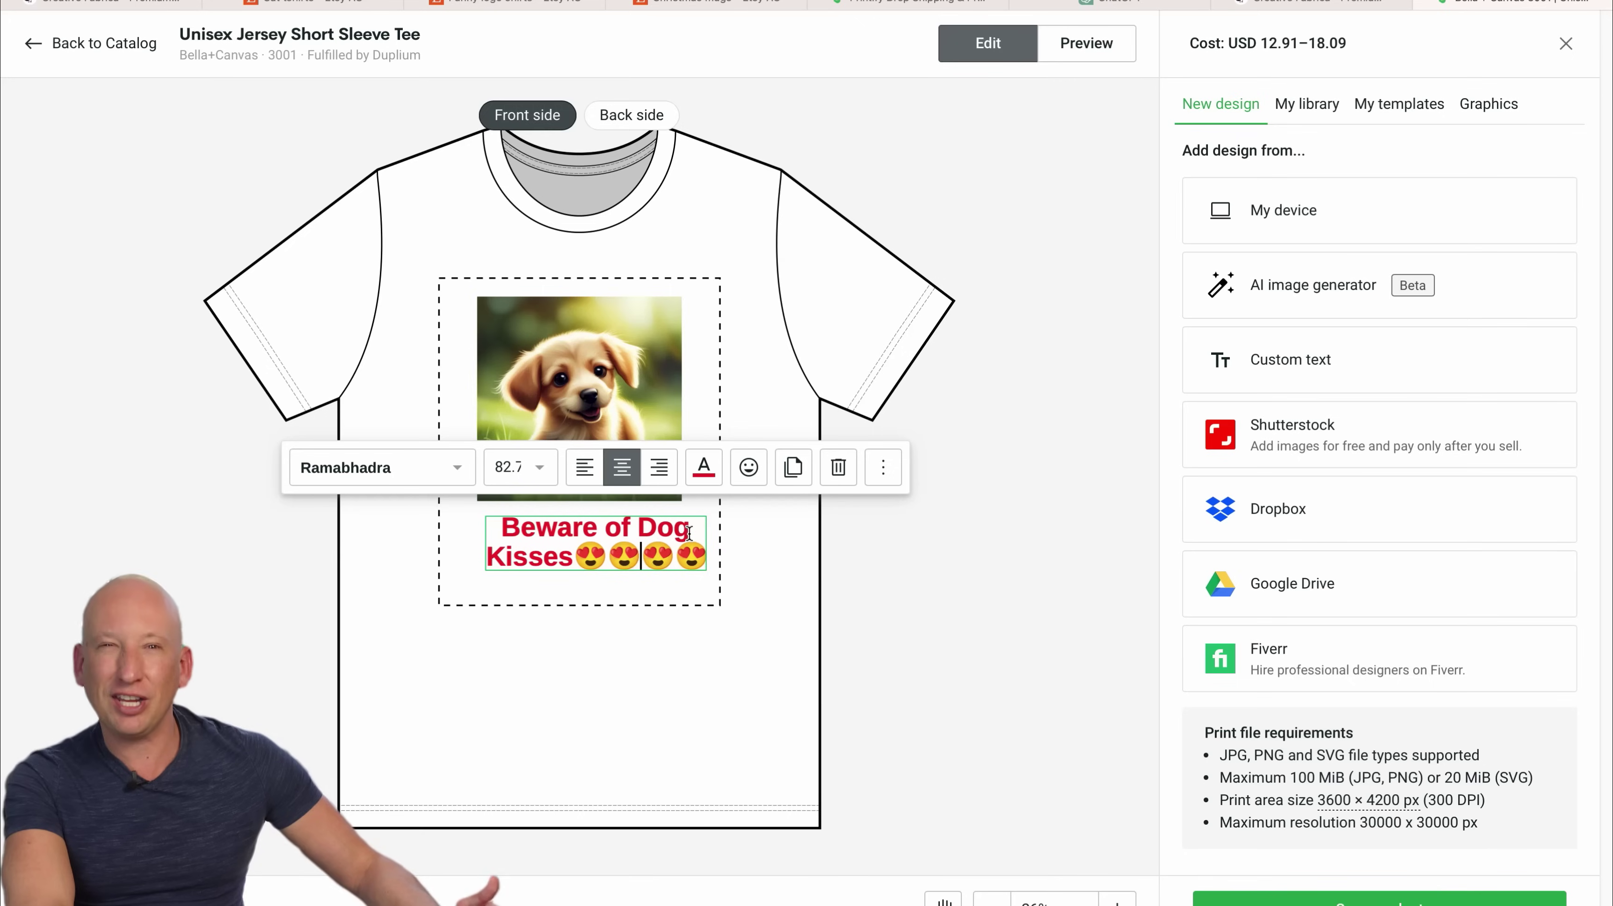
click(682, 541)
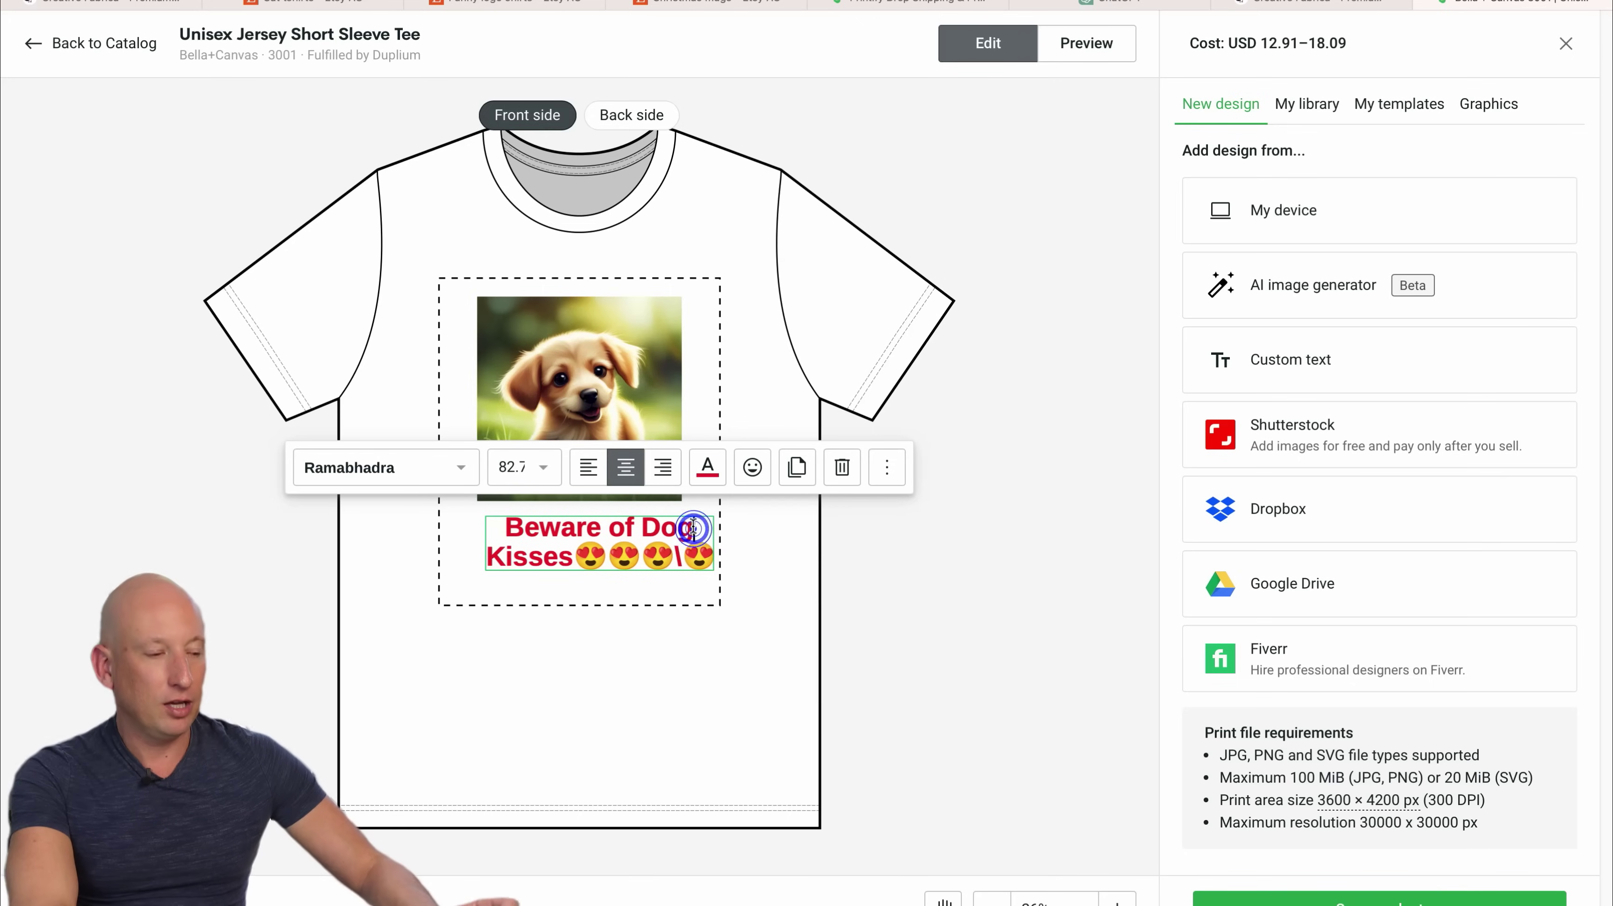
click(693, 528)
text(gy)
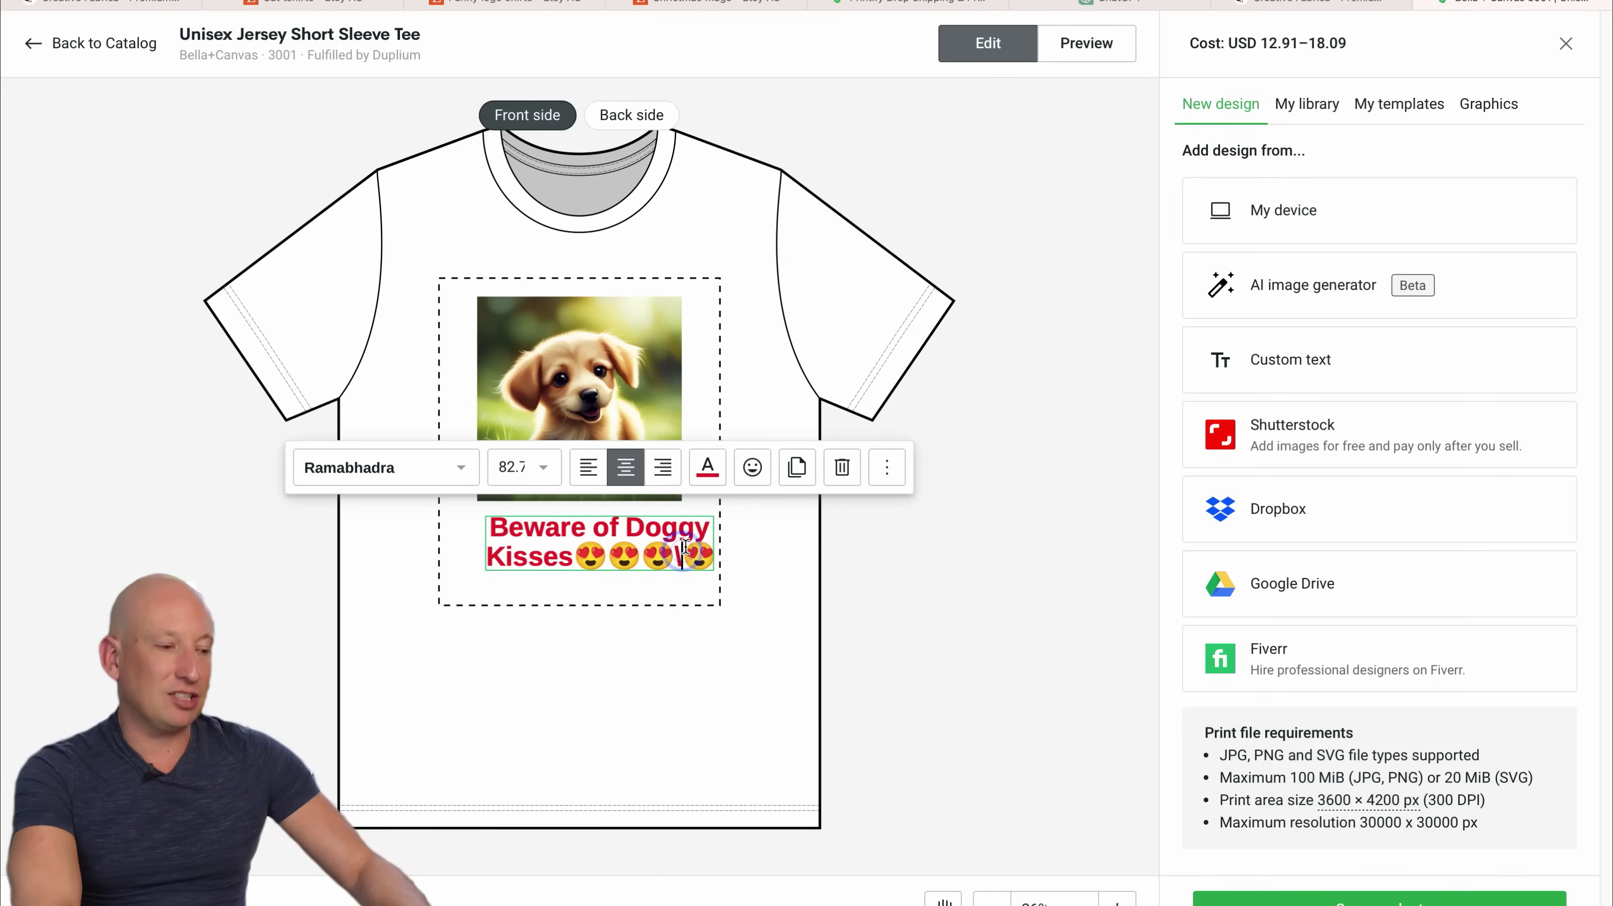
Delete the surplus emojis and the stray backslash from the caption, keeping one heart-eyes emoji after "Kisses" with a space before it.
key(BackSpace)
key(BackSpace)
key(BackSpace)
key(BackSpace)
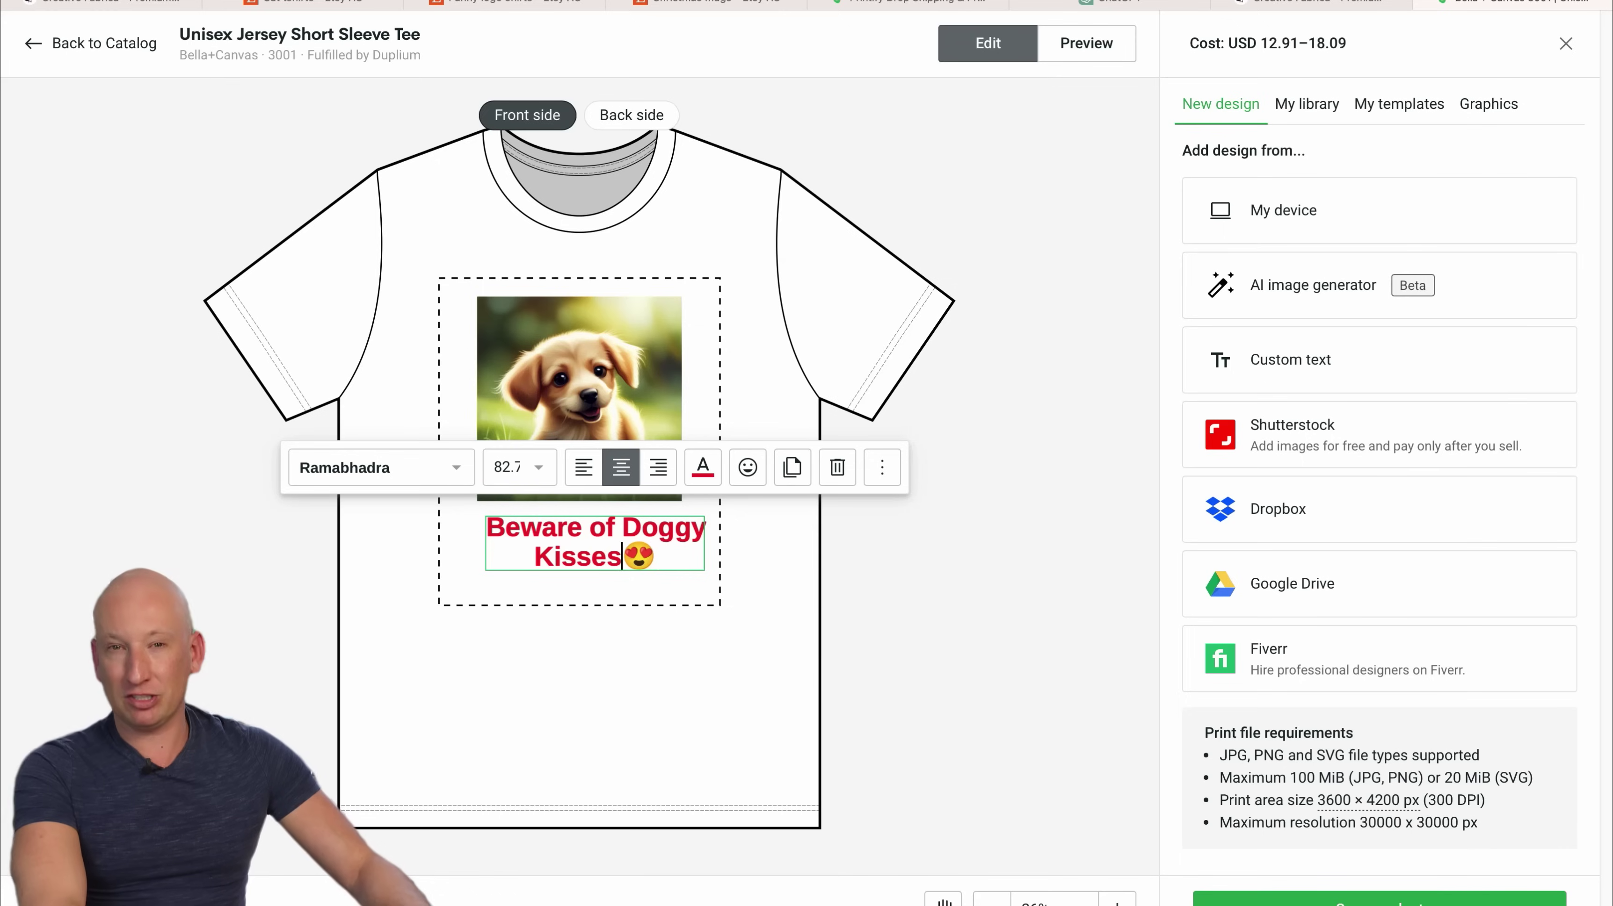
click(669, 619)
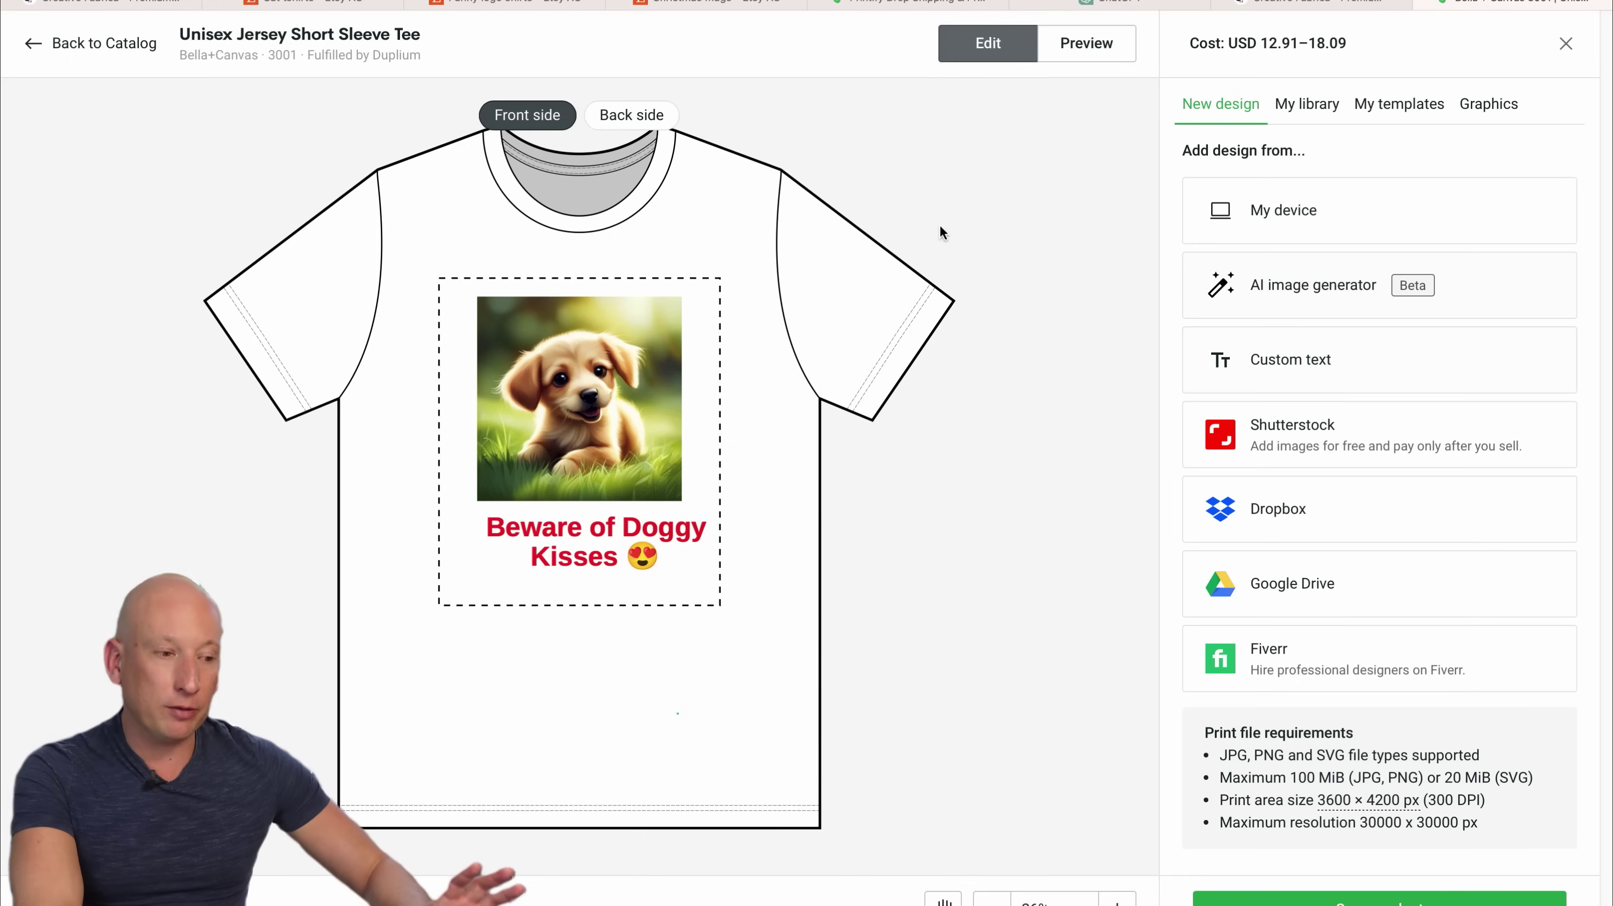
Preview the finished shirt design and continue to the product's listing details with title, description and tags.
click(1098, 44)
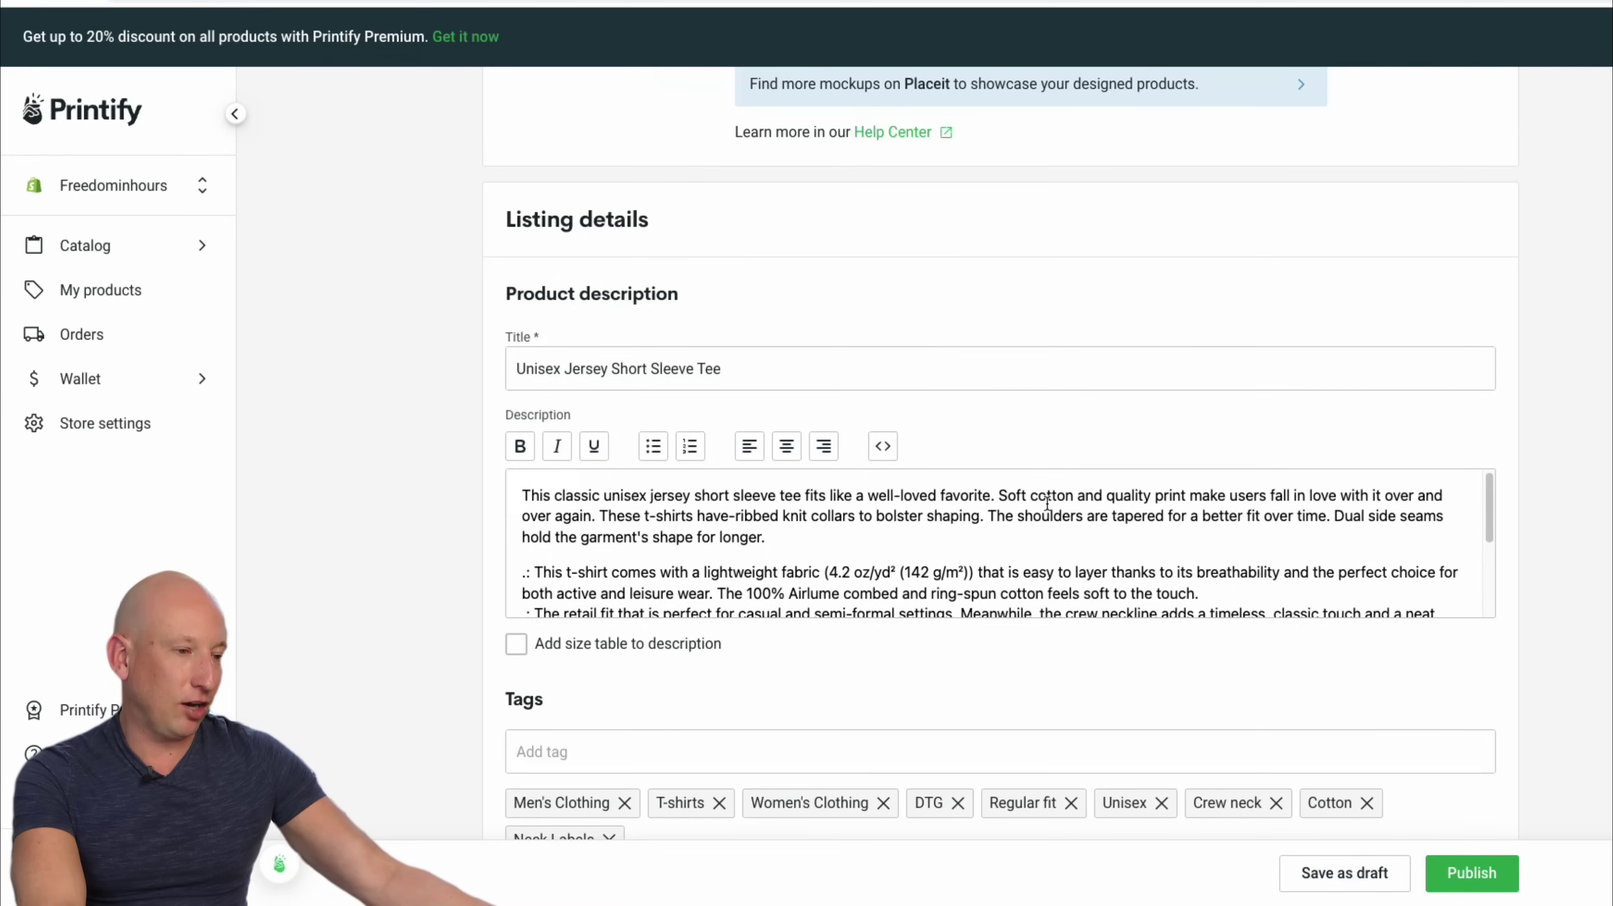
scroll(1001, 486, down, 1)
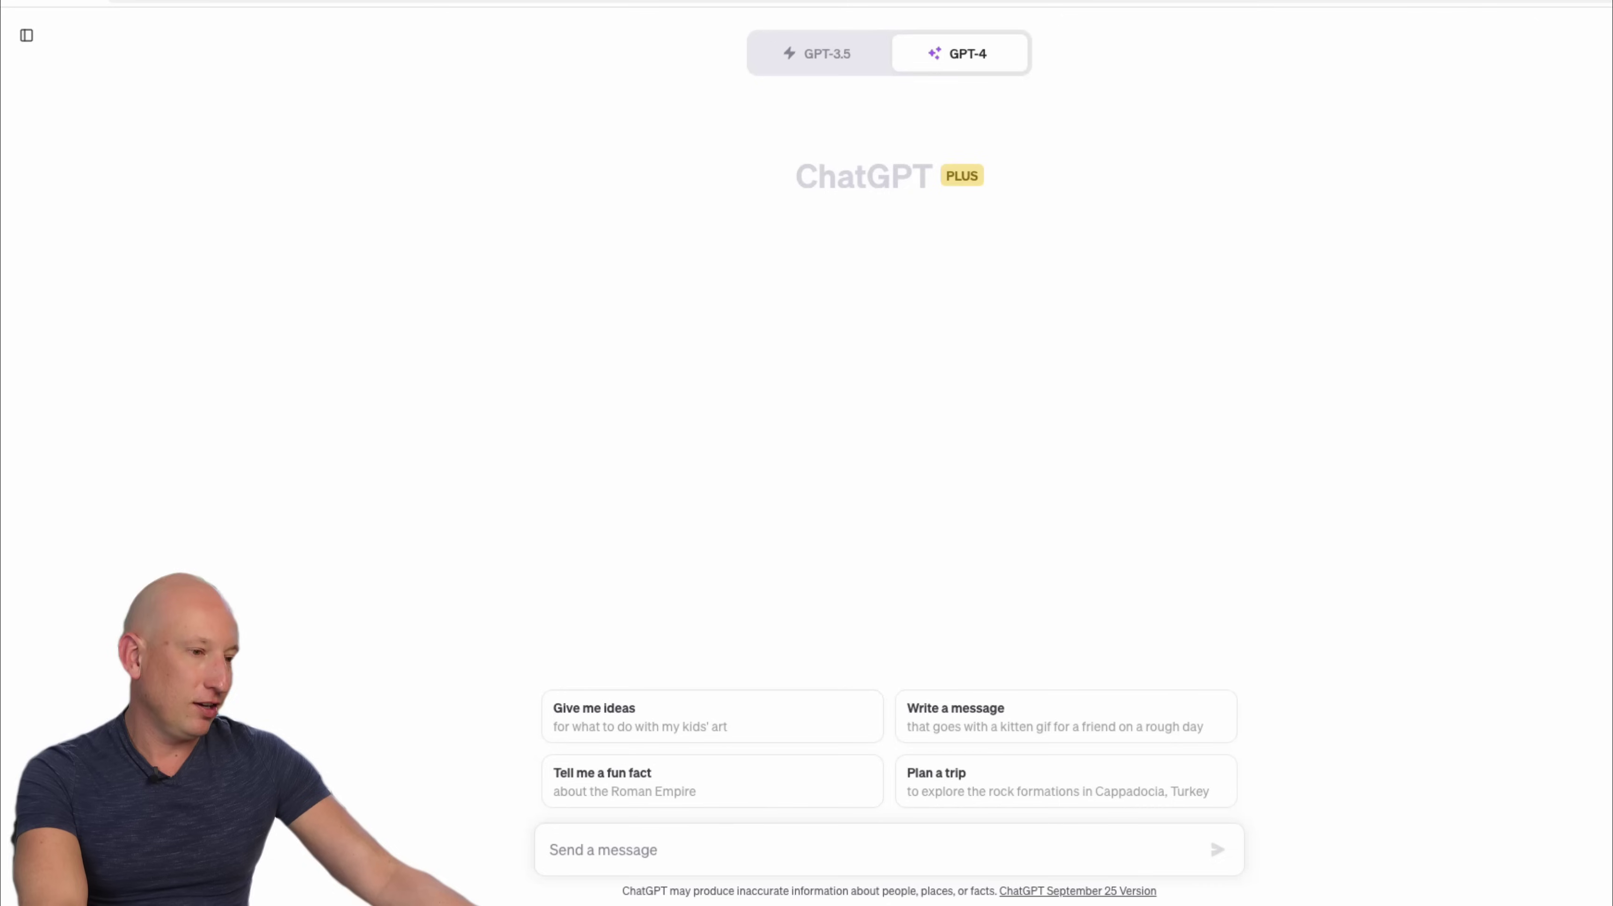
Ask ChatGPT to create a t-shirt title and description for a cute puppy t-shirt with a smiling dog and the caption "beware puppy kisses".
click(752, 839)
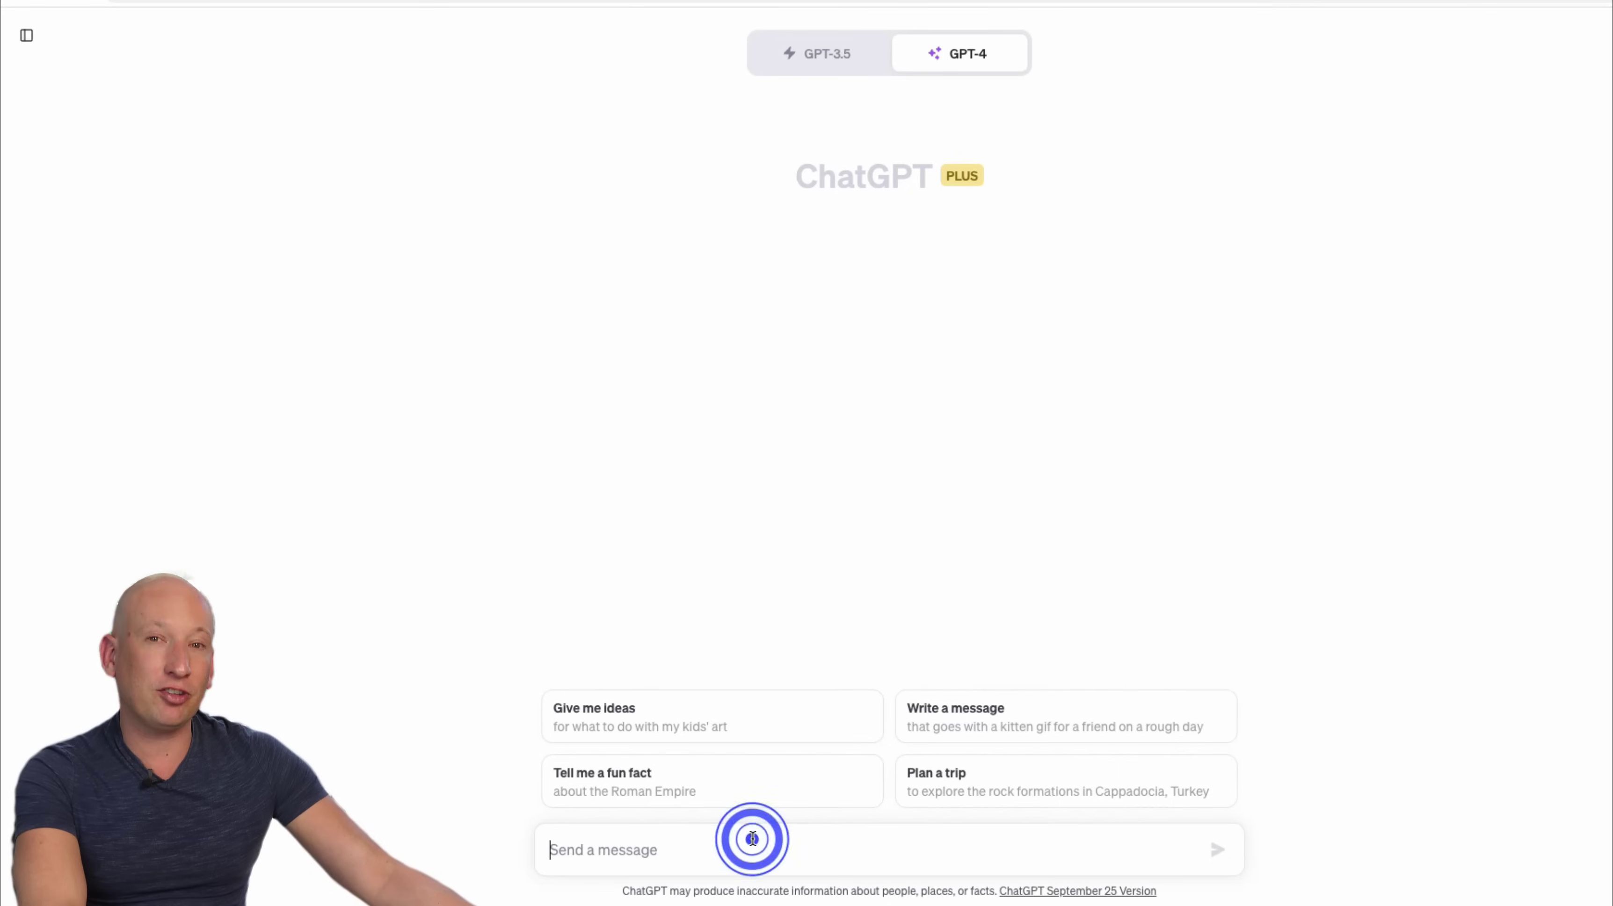
text(create a)
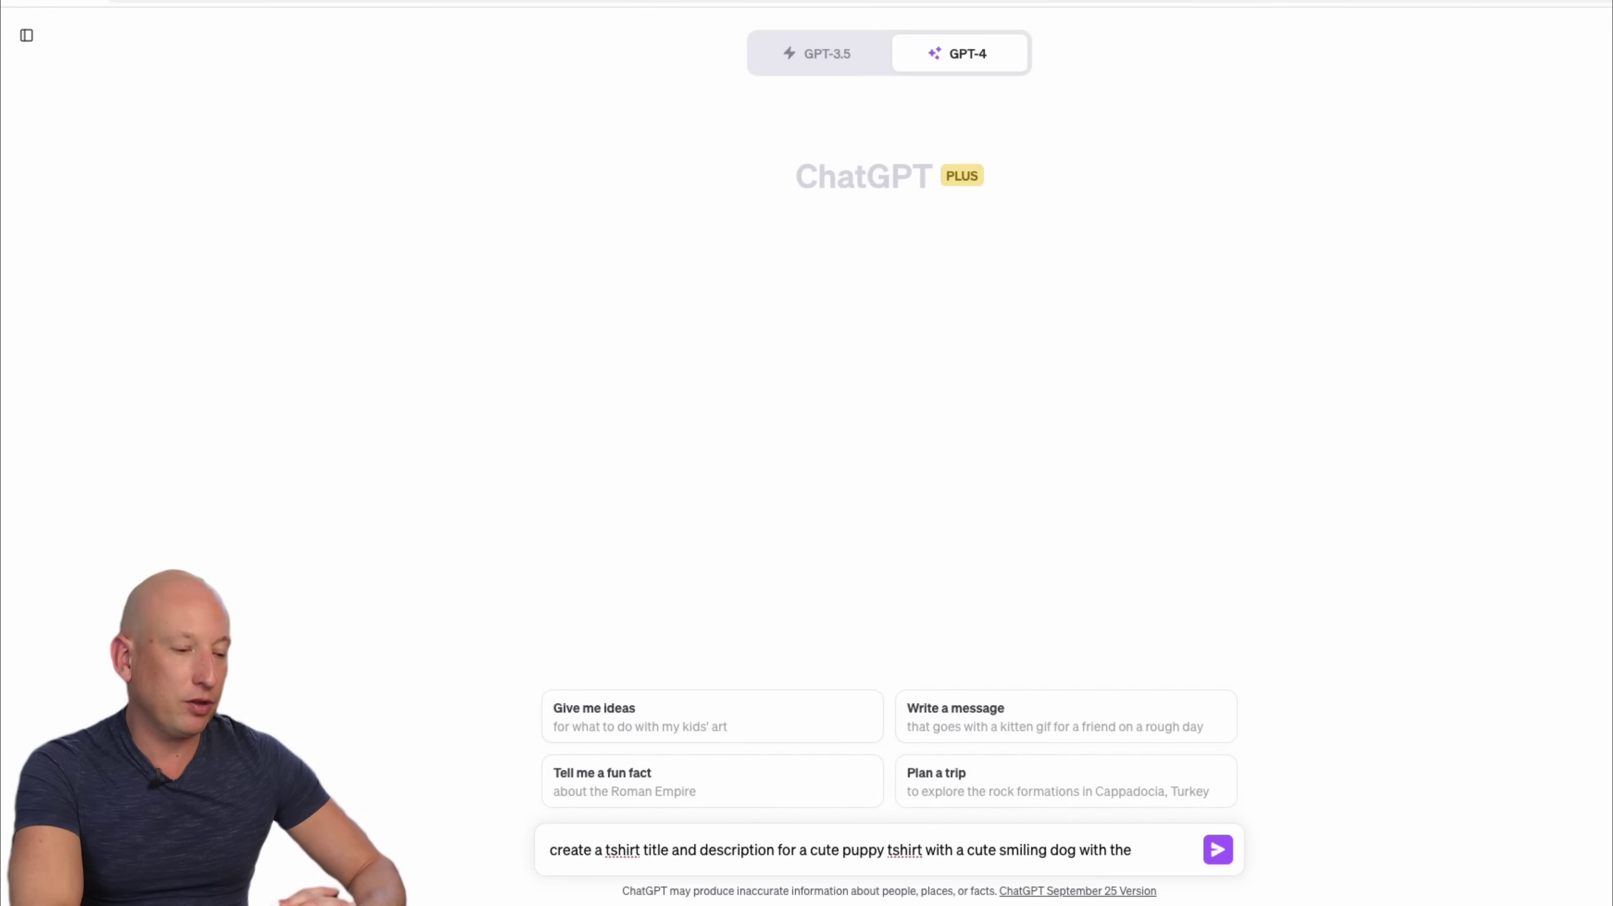
text(beware puppy kisses)
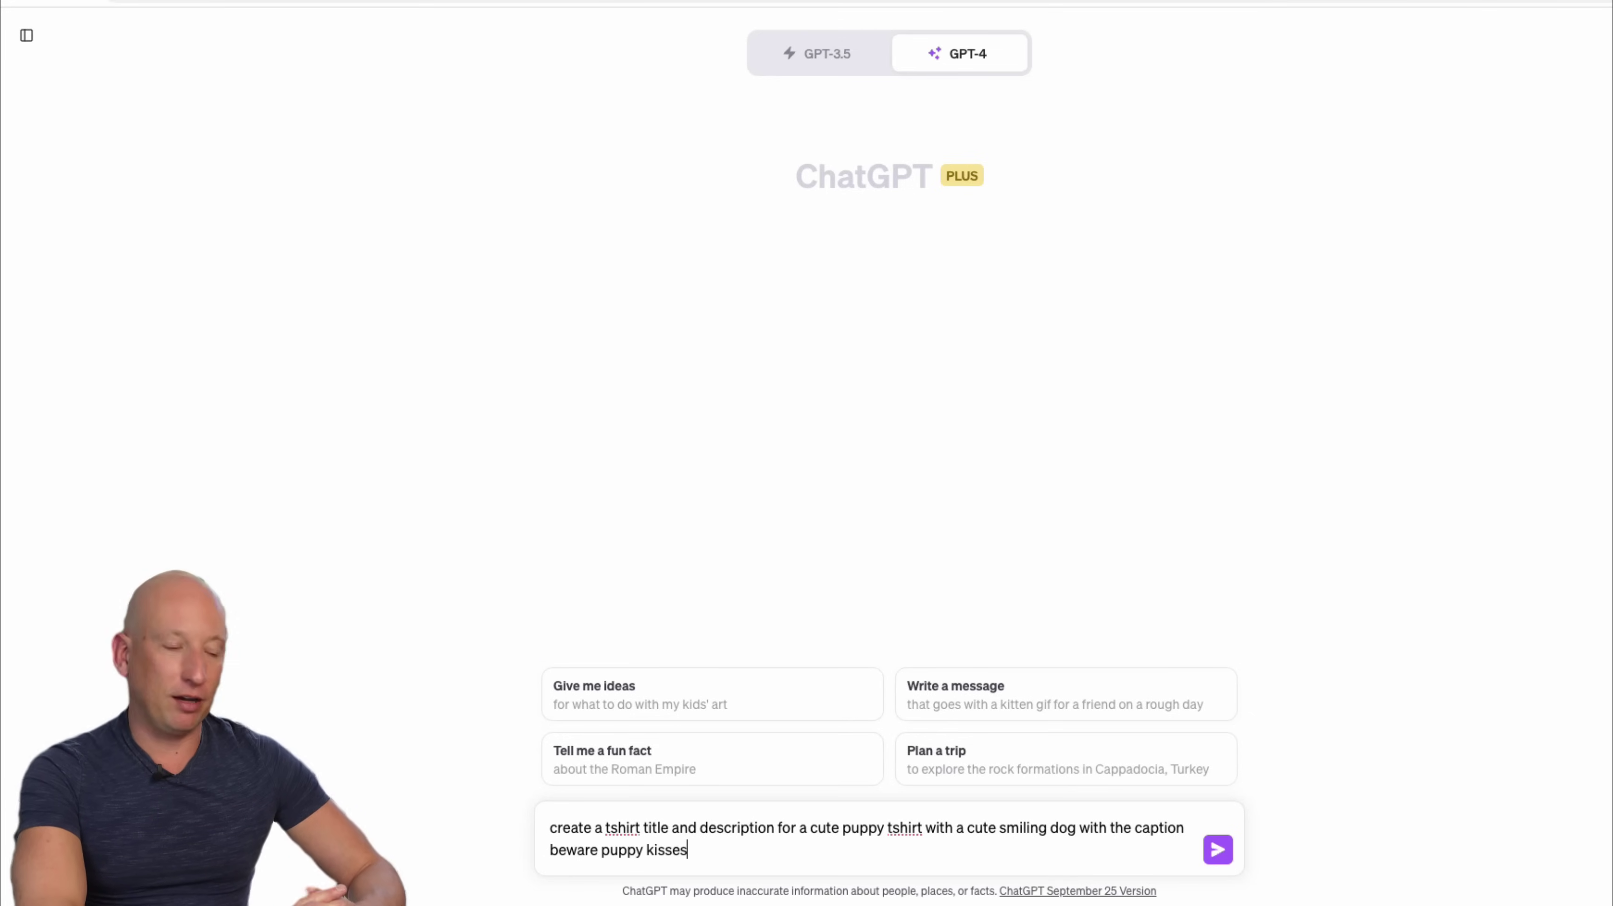
key(Return)
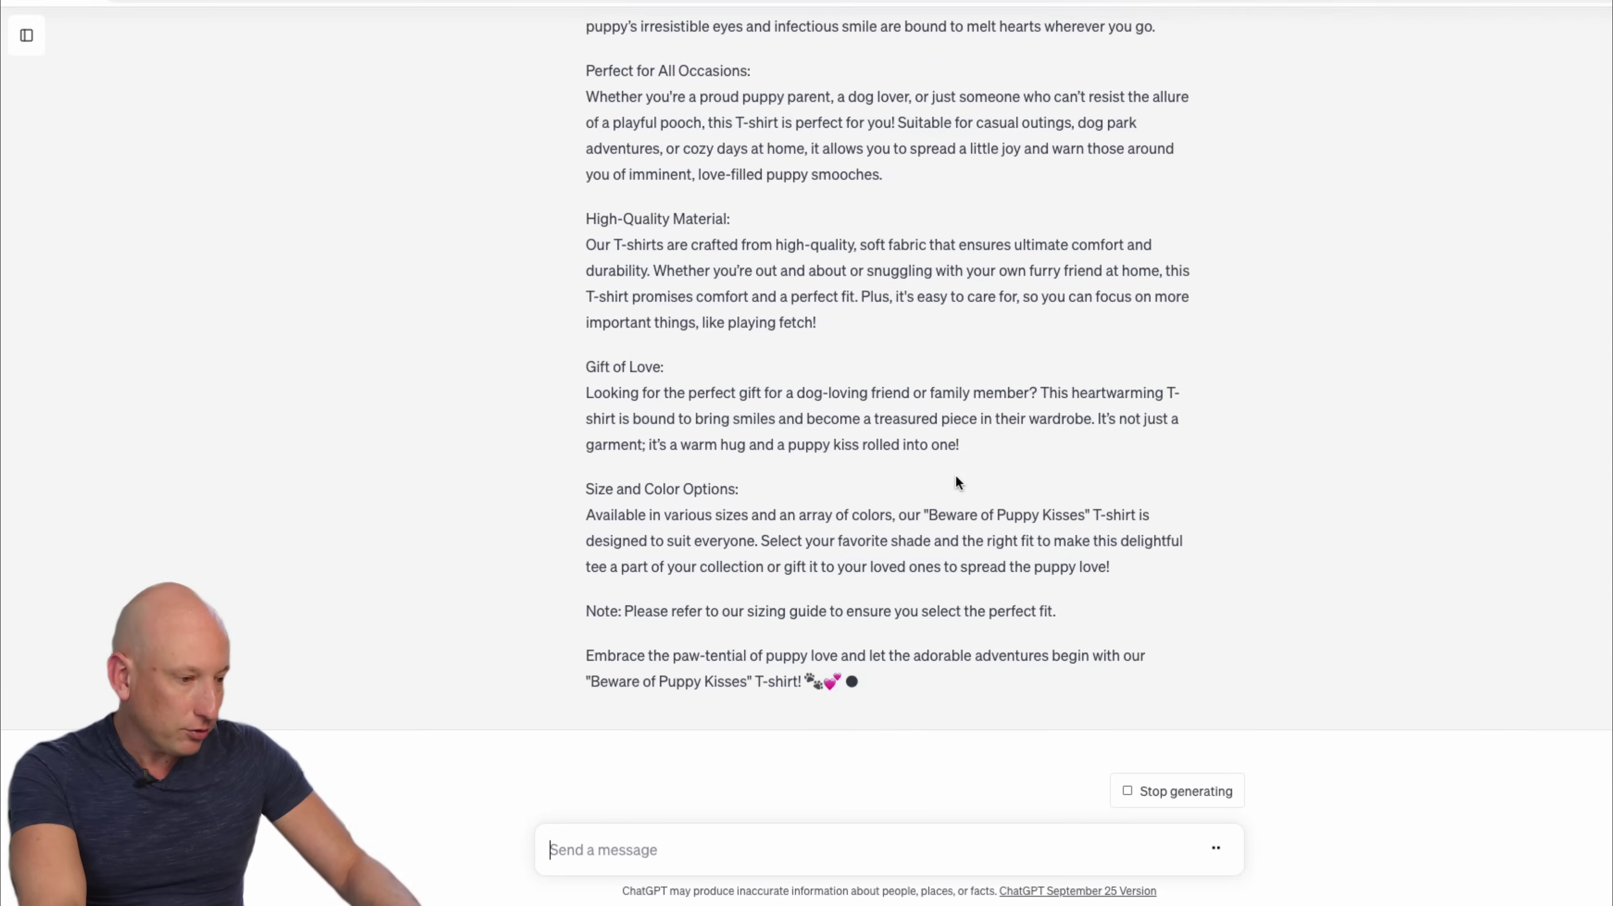
Ask ChatGPT to redo the description so it is shorter and more impactful, and to do the title and description for SEO.
click(775, 845)
text(please re)
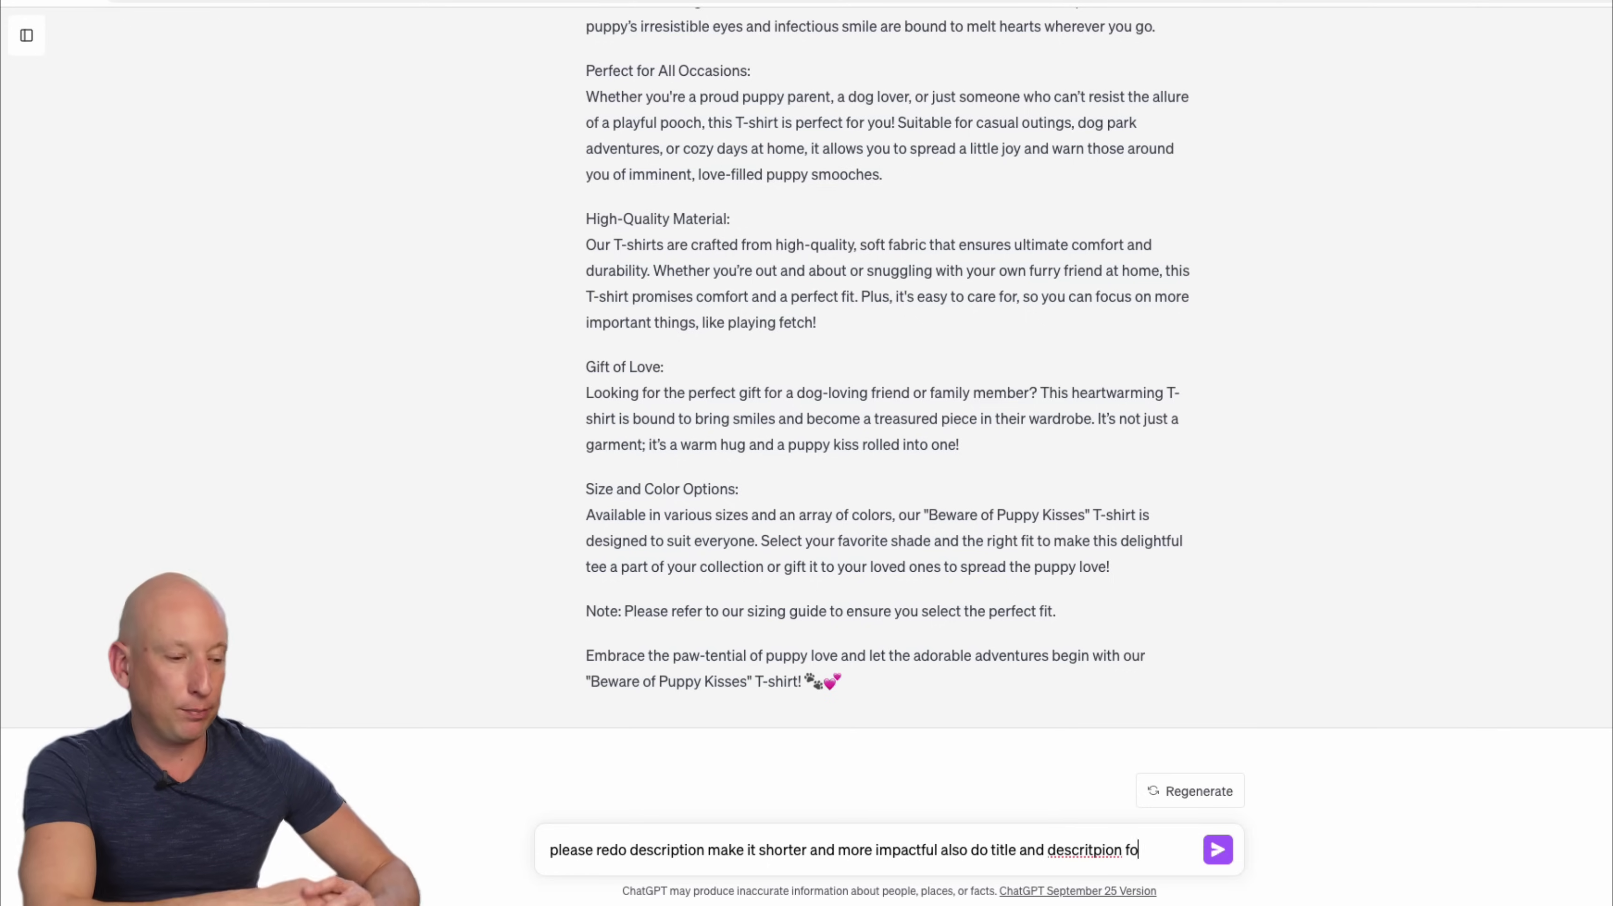
text(o)
key(Return)
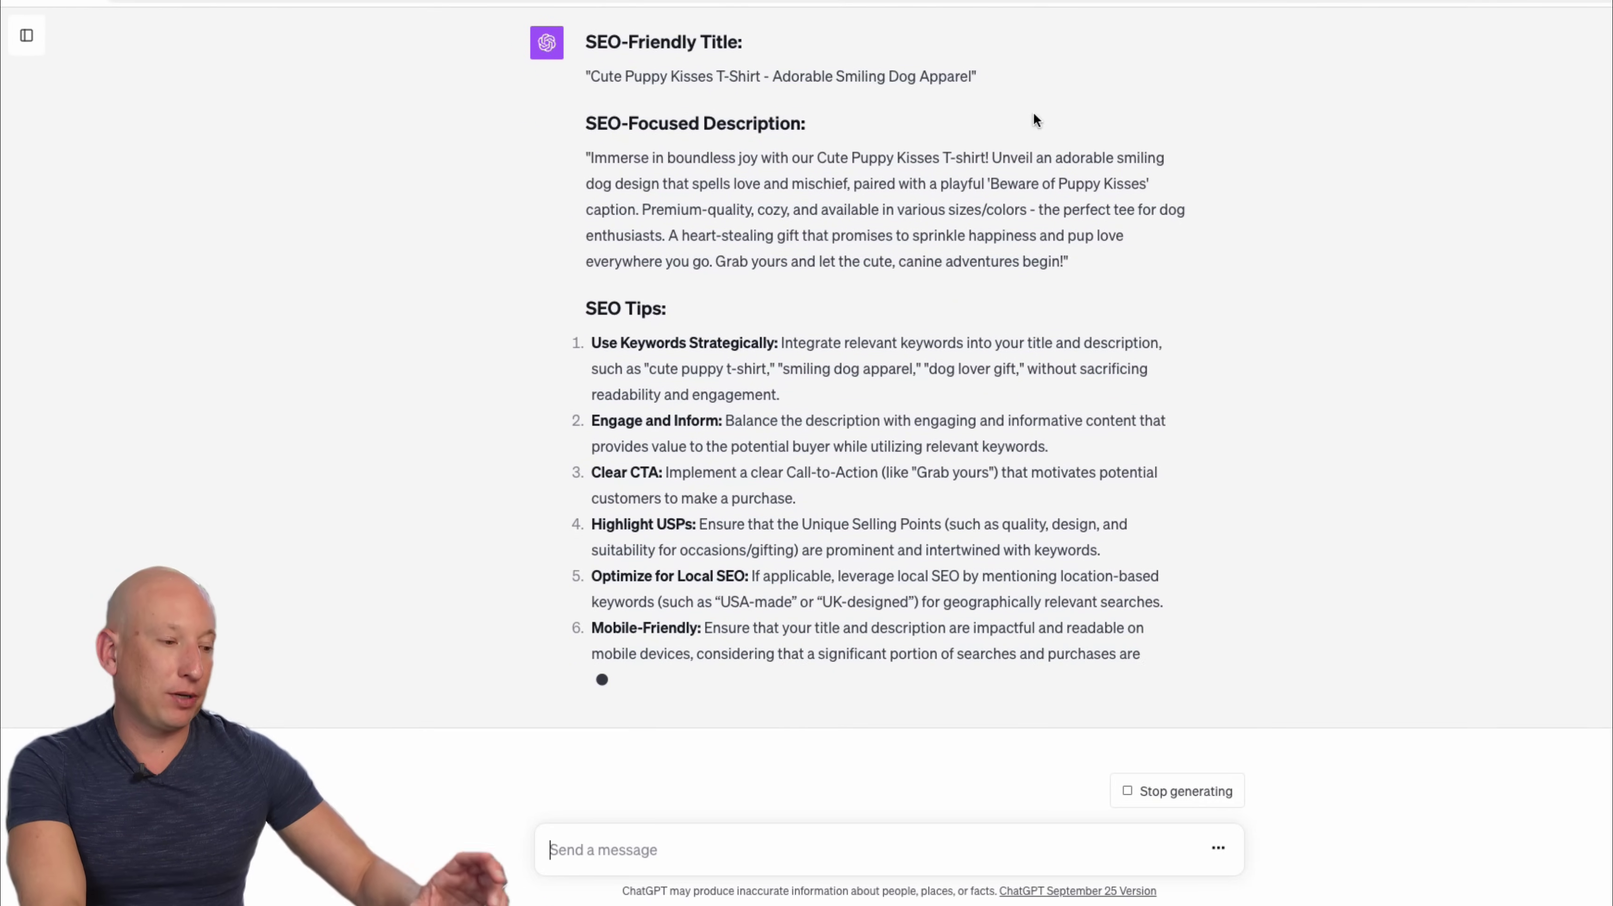
Copy ChatGPT's title "Cute Puppy Kisses T-Shirt - Adorable Smiling Dog Apparel" and replace the Printify listing title with it.
scroll(893, 314, up, 5)
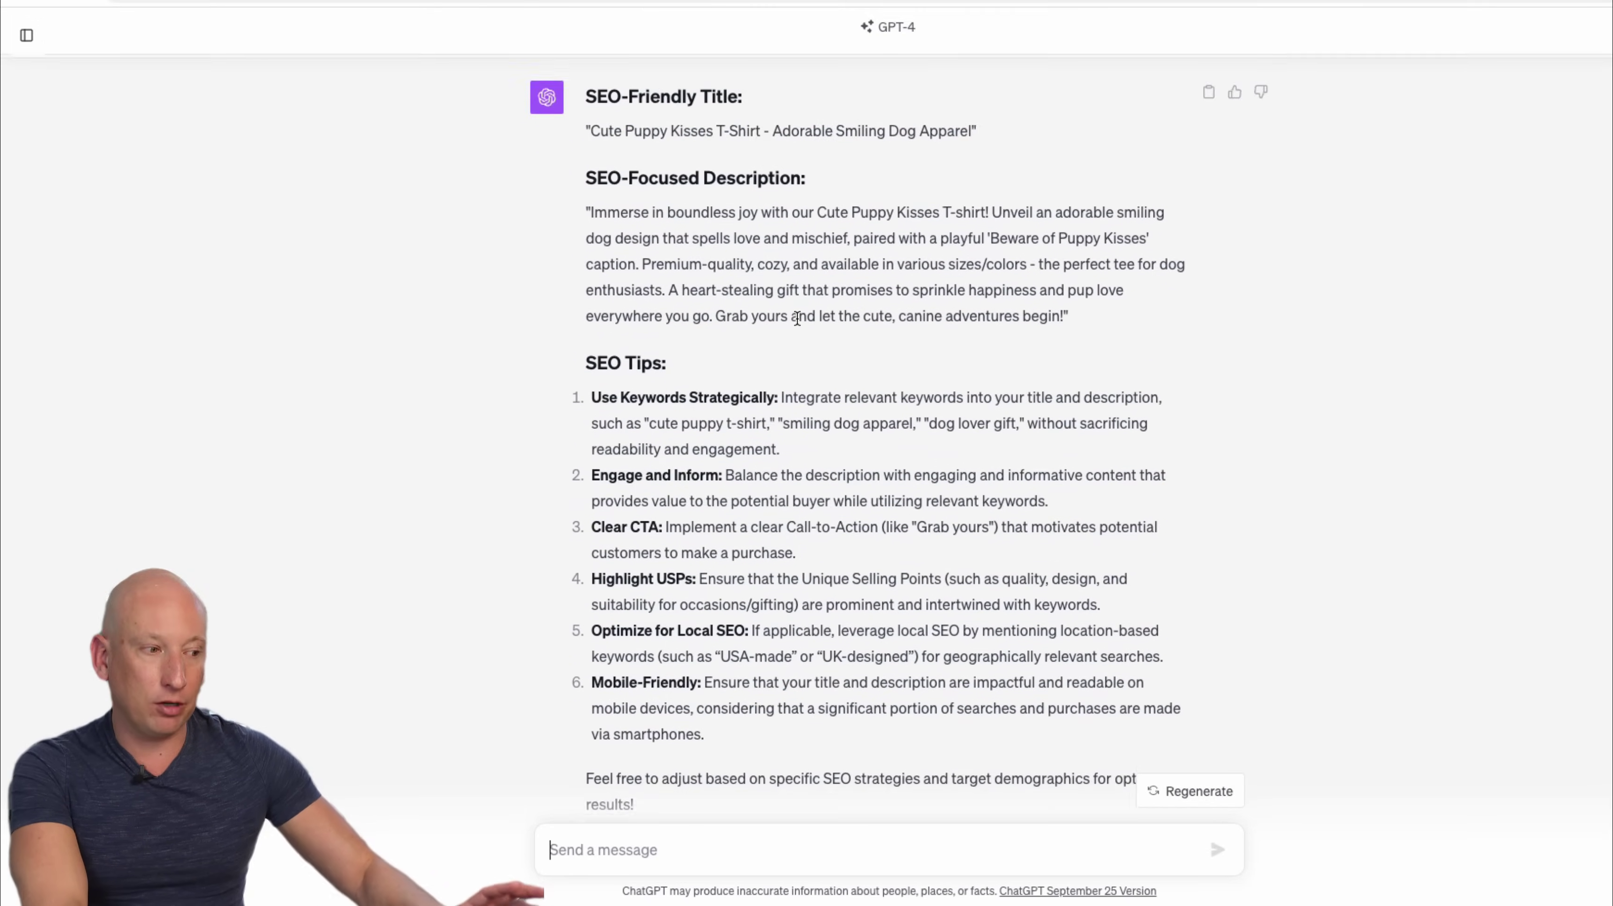
drag(972, 318, 593, 321)
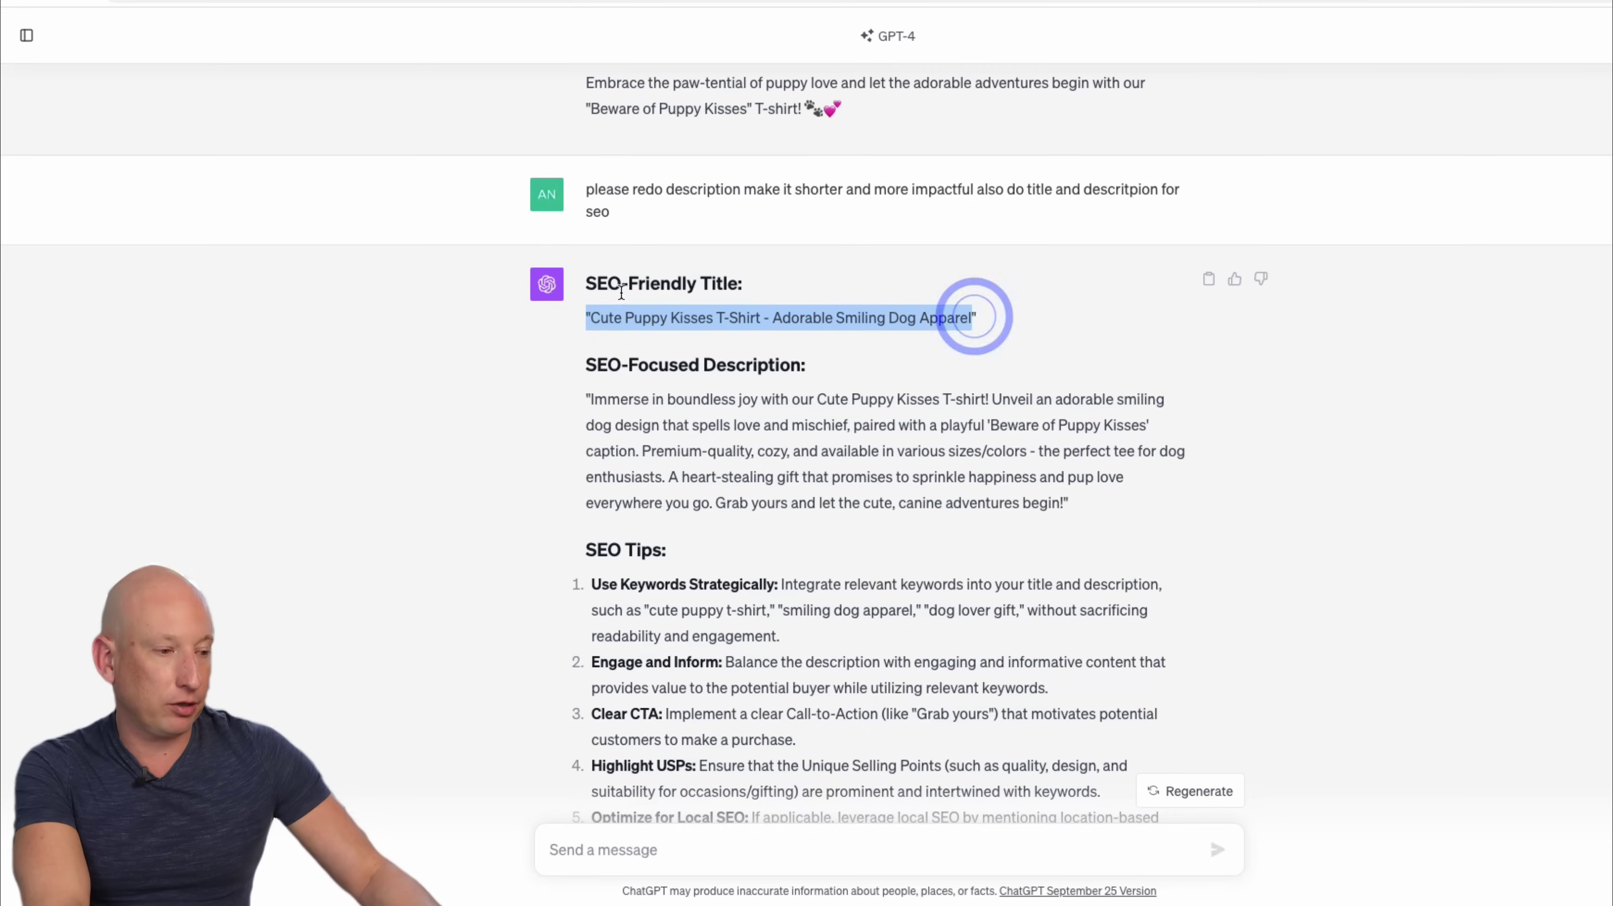
right_click(593, 322)
click(651, 357)
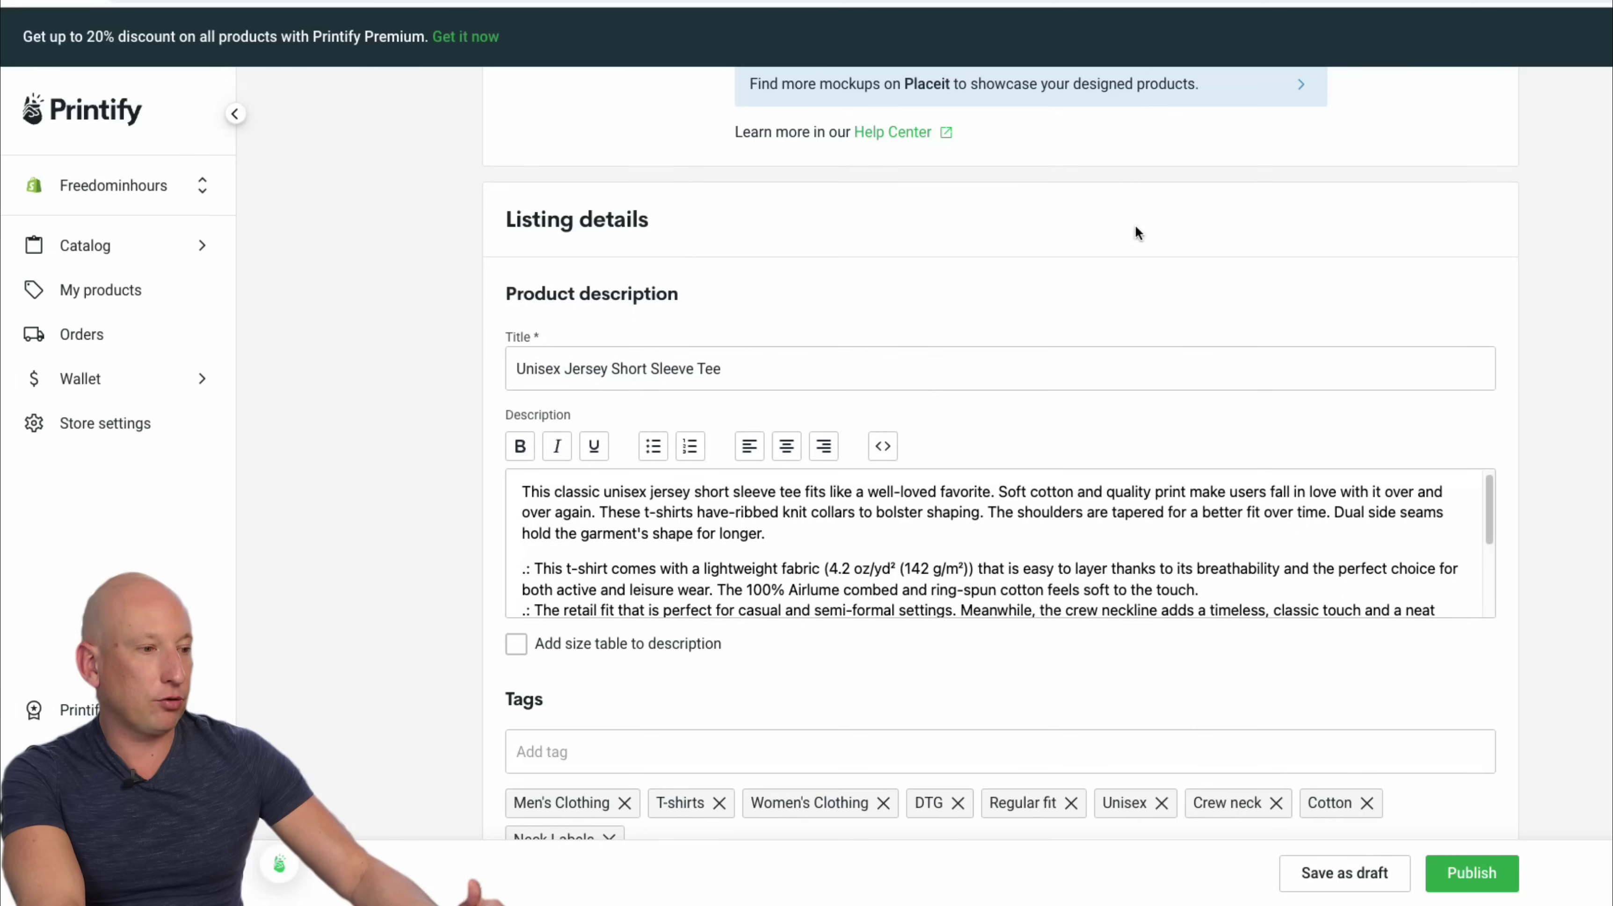
click(790, 371)
triple_click(790, 371)
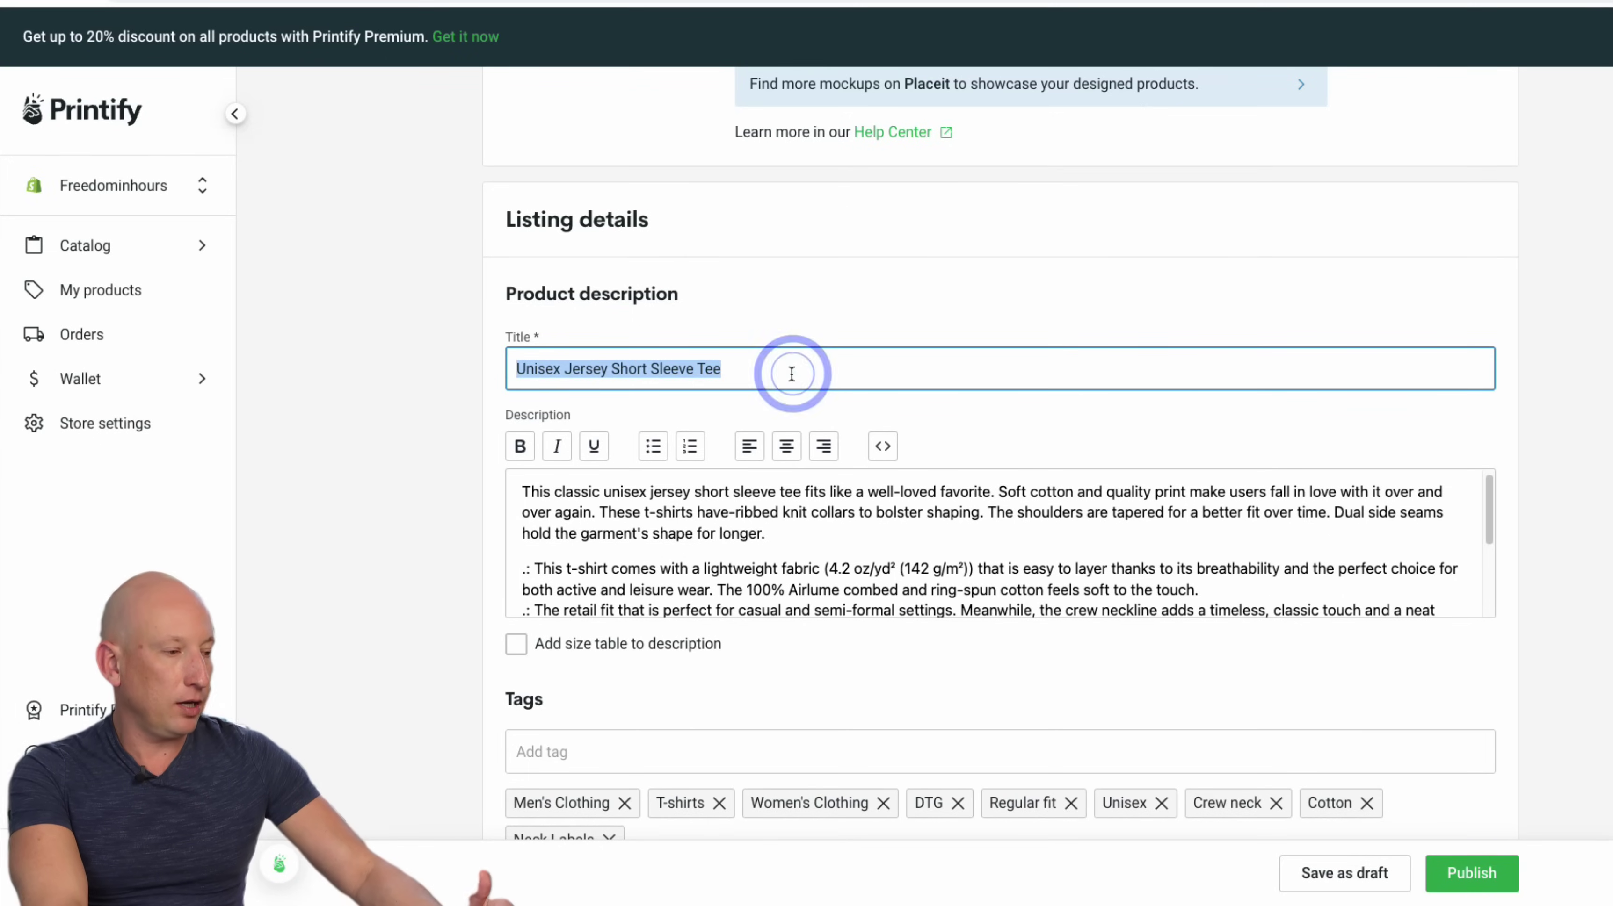
key(ctrl+v)
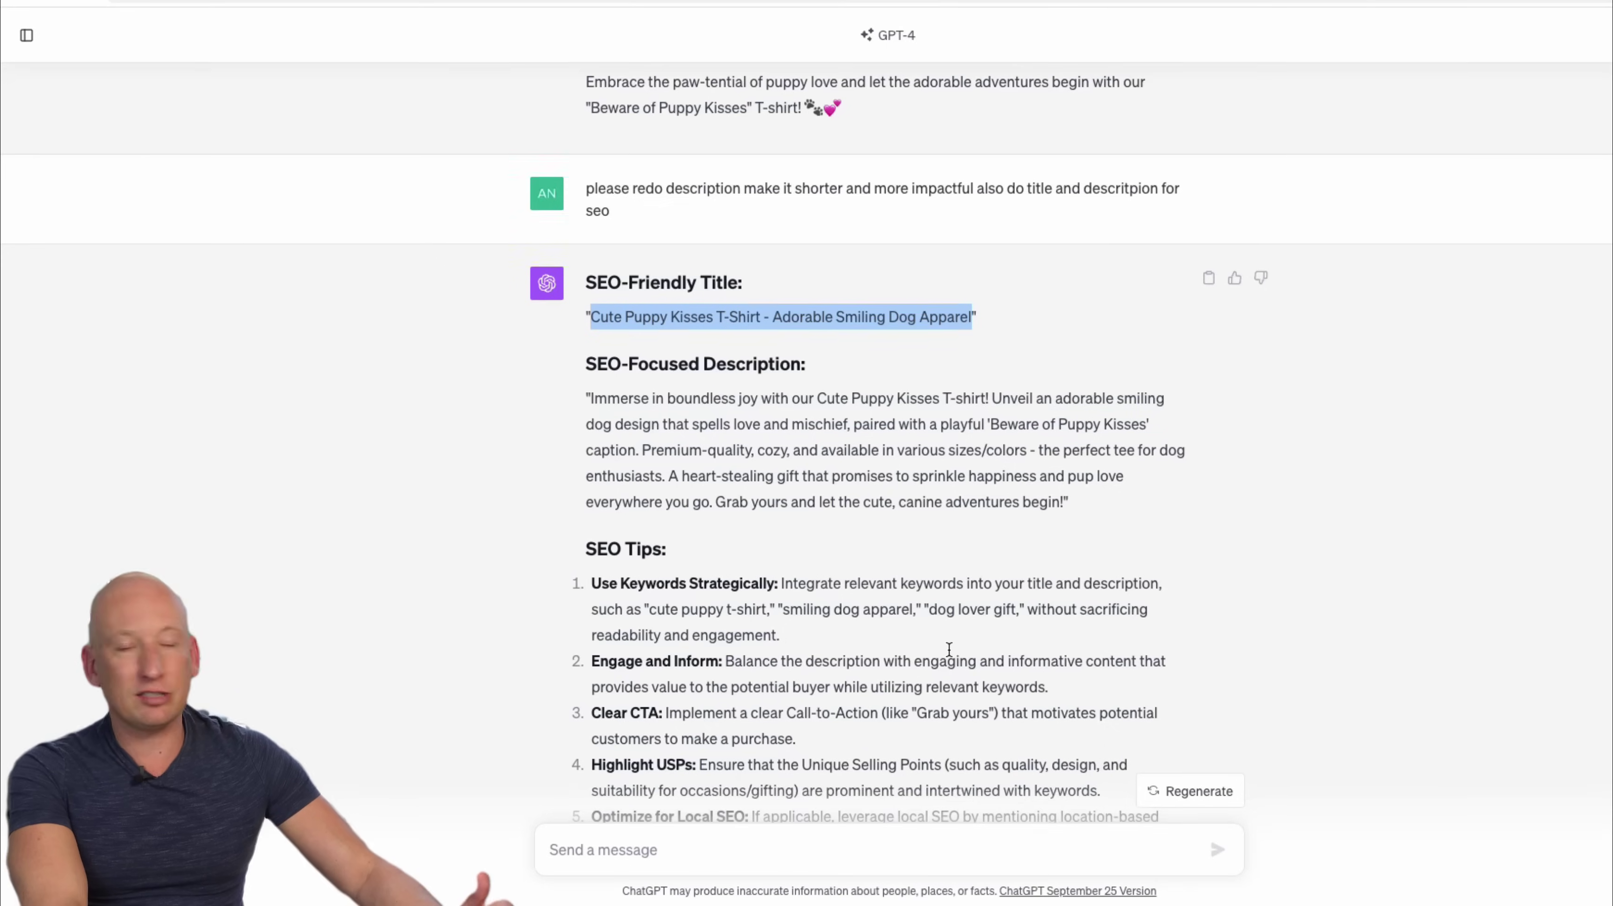
Replace the listing's description with ChatGPT's SEO-focused text and split it into paragraphs before "Unveil an adorable" and "A heart-stealing gift".
scroll(951, 345, down, 3)
drag(1118, 353, 588, 248)
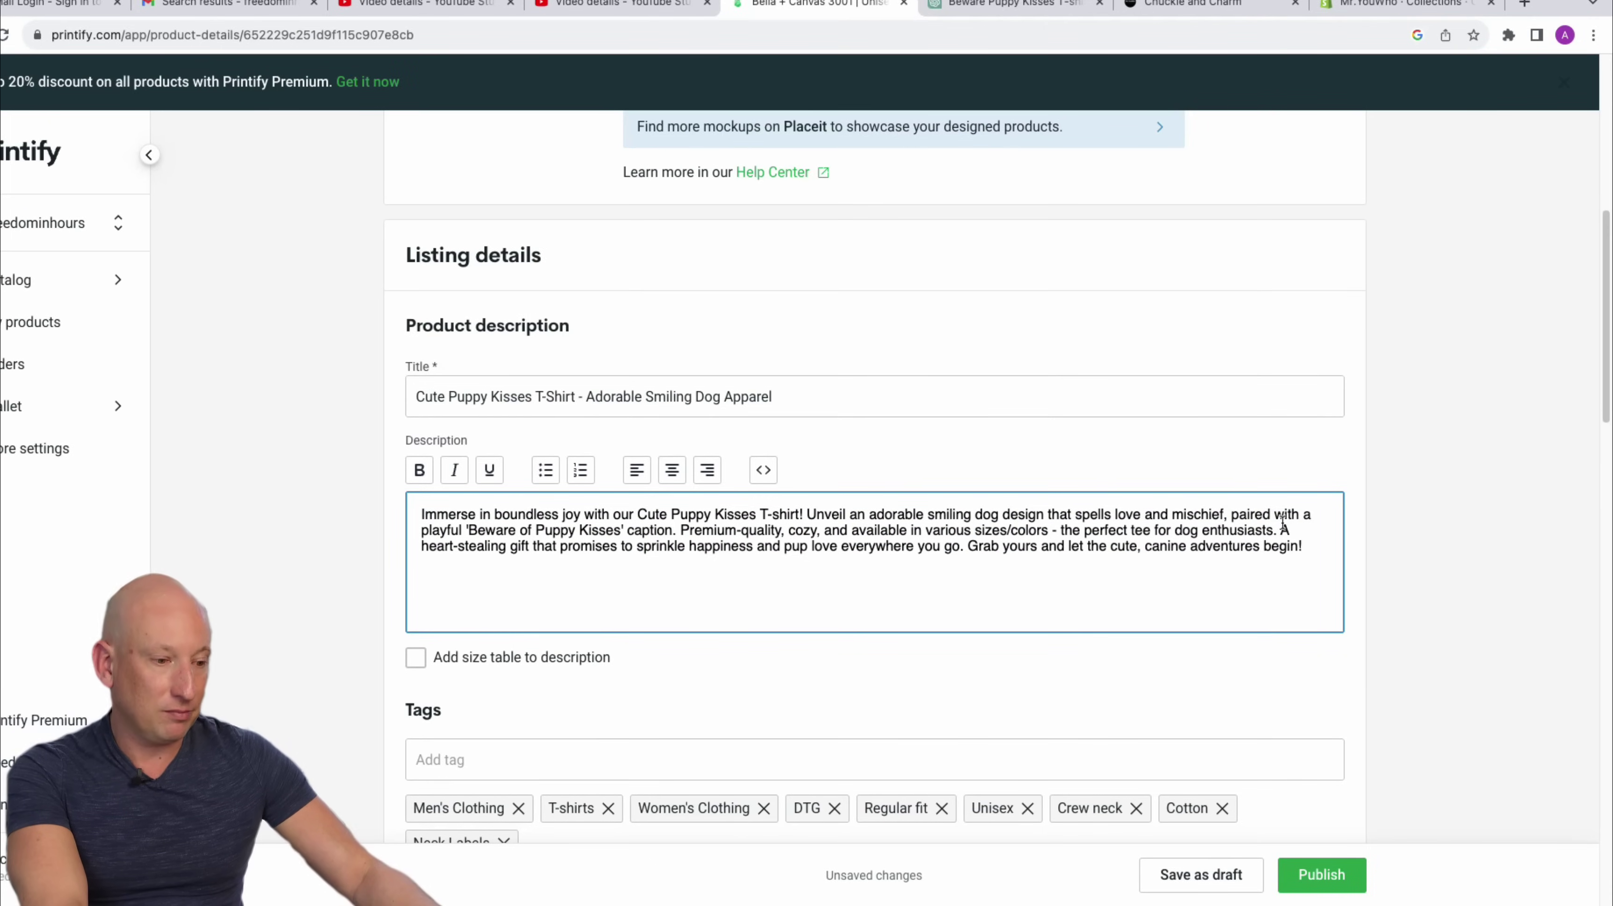
click(1282, 527)
key(Return)
key(Return)
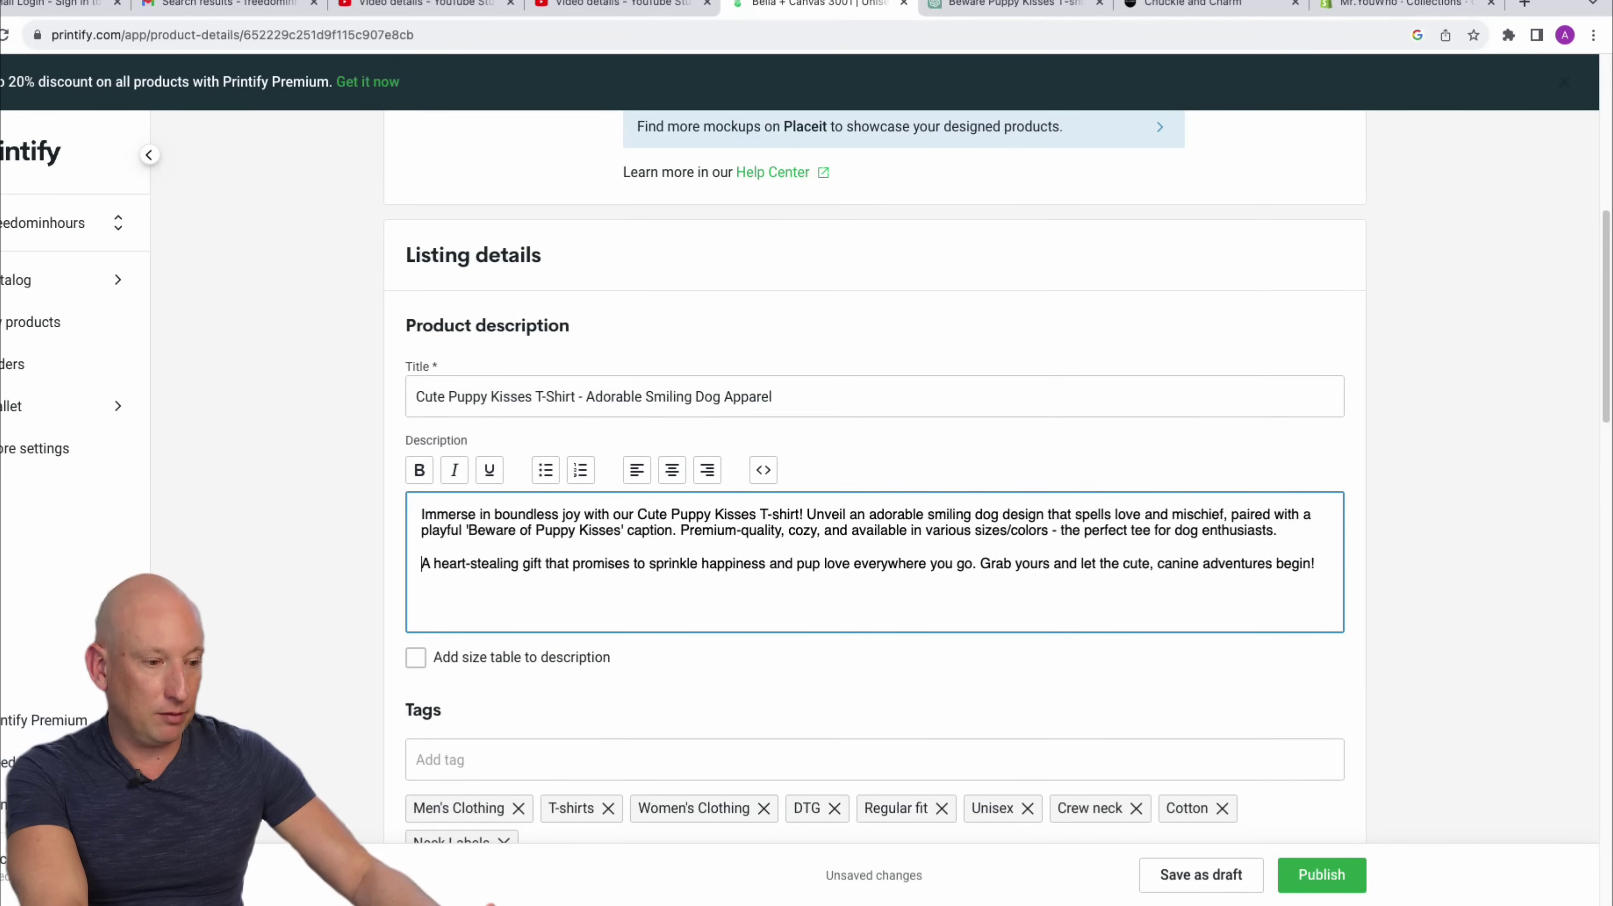
click(808, 514)
key(Return)
key(Return)
Switch to ChatGPT, request product tags with the prompt "do some tags", and stop the reply once the list is written.
scroll(1143, 571, down, 5)
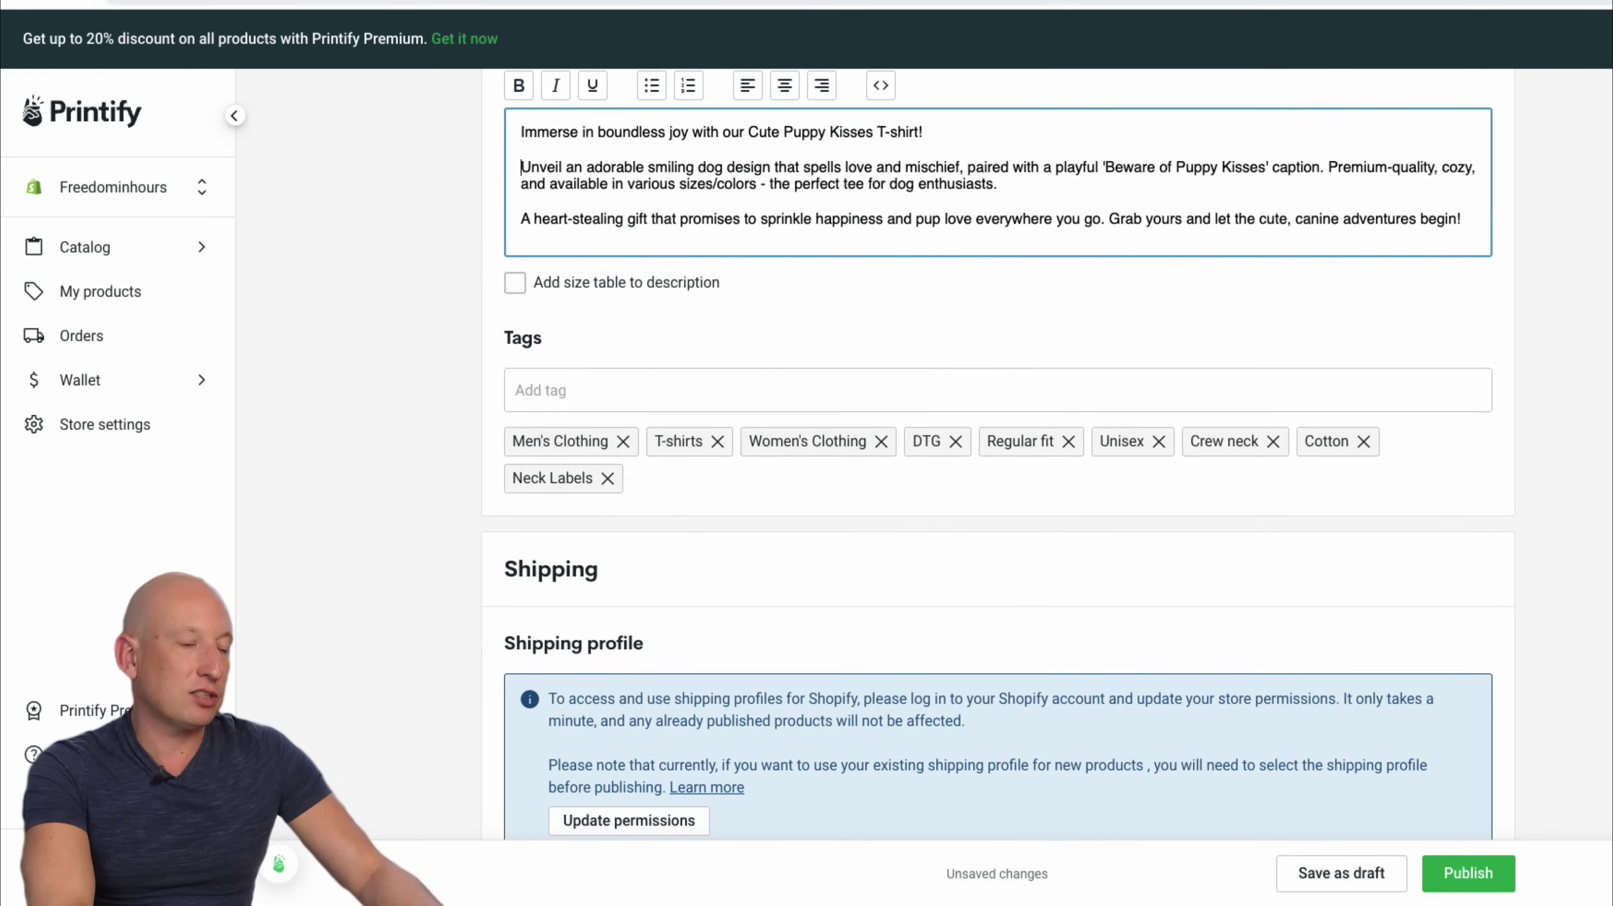
key(ctrl+Tab)
click(780, 840)
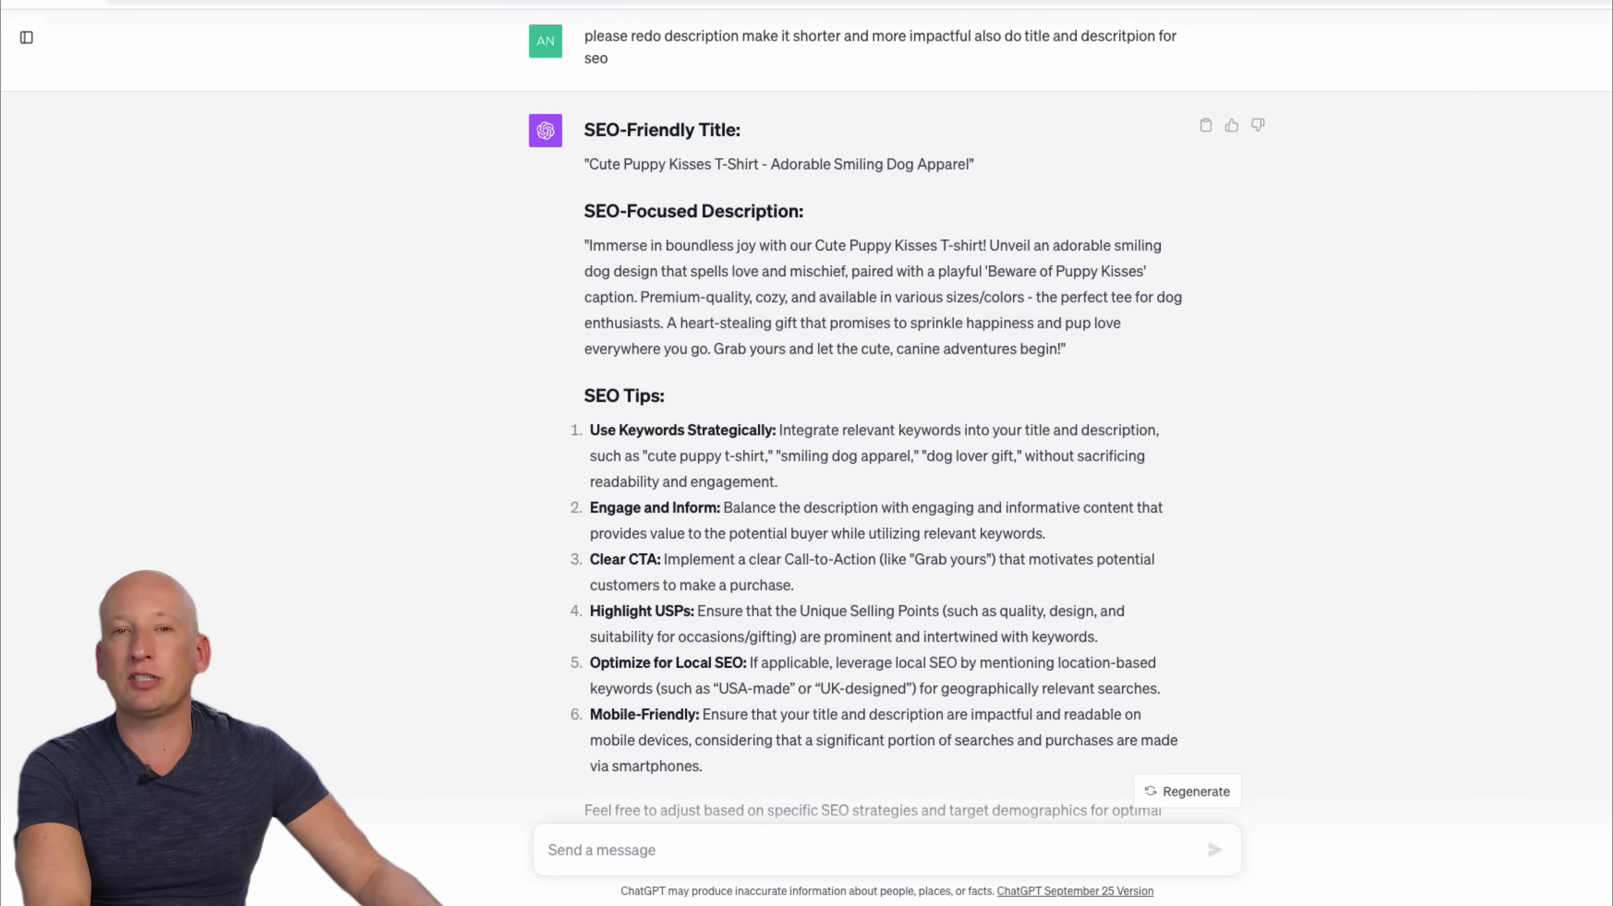
text(do some tag)
key(Return)
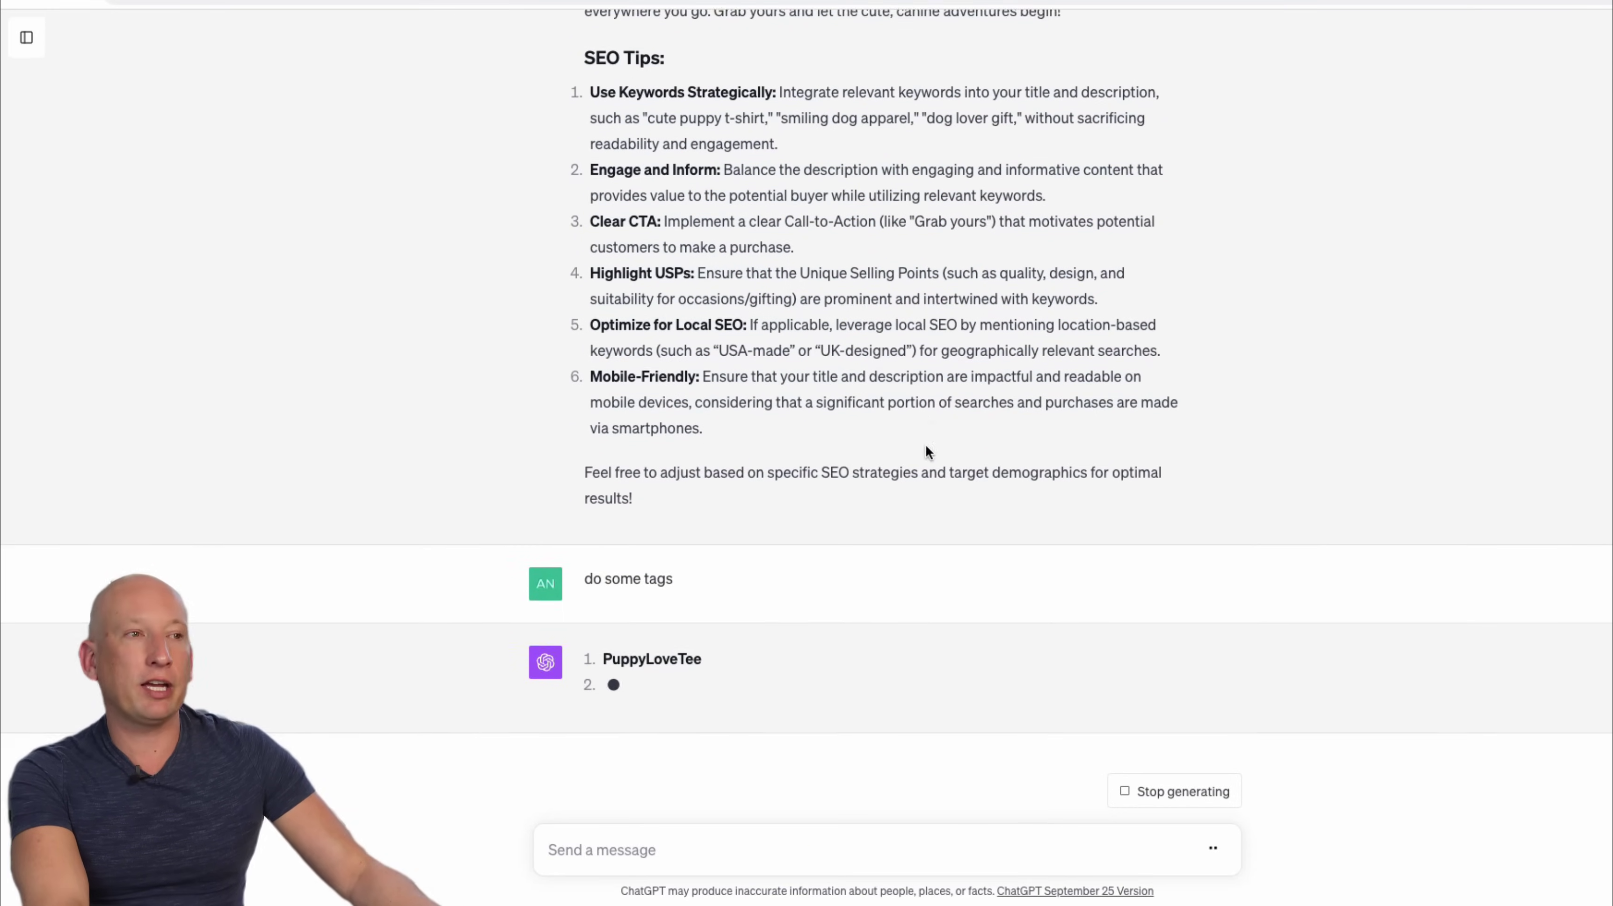
drag(719, 618, 703, 538)
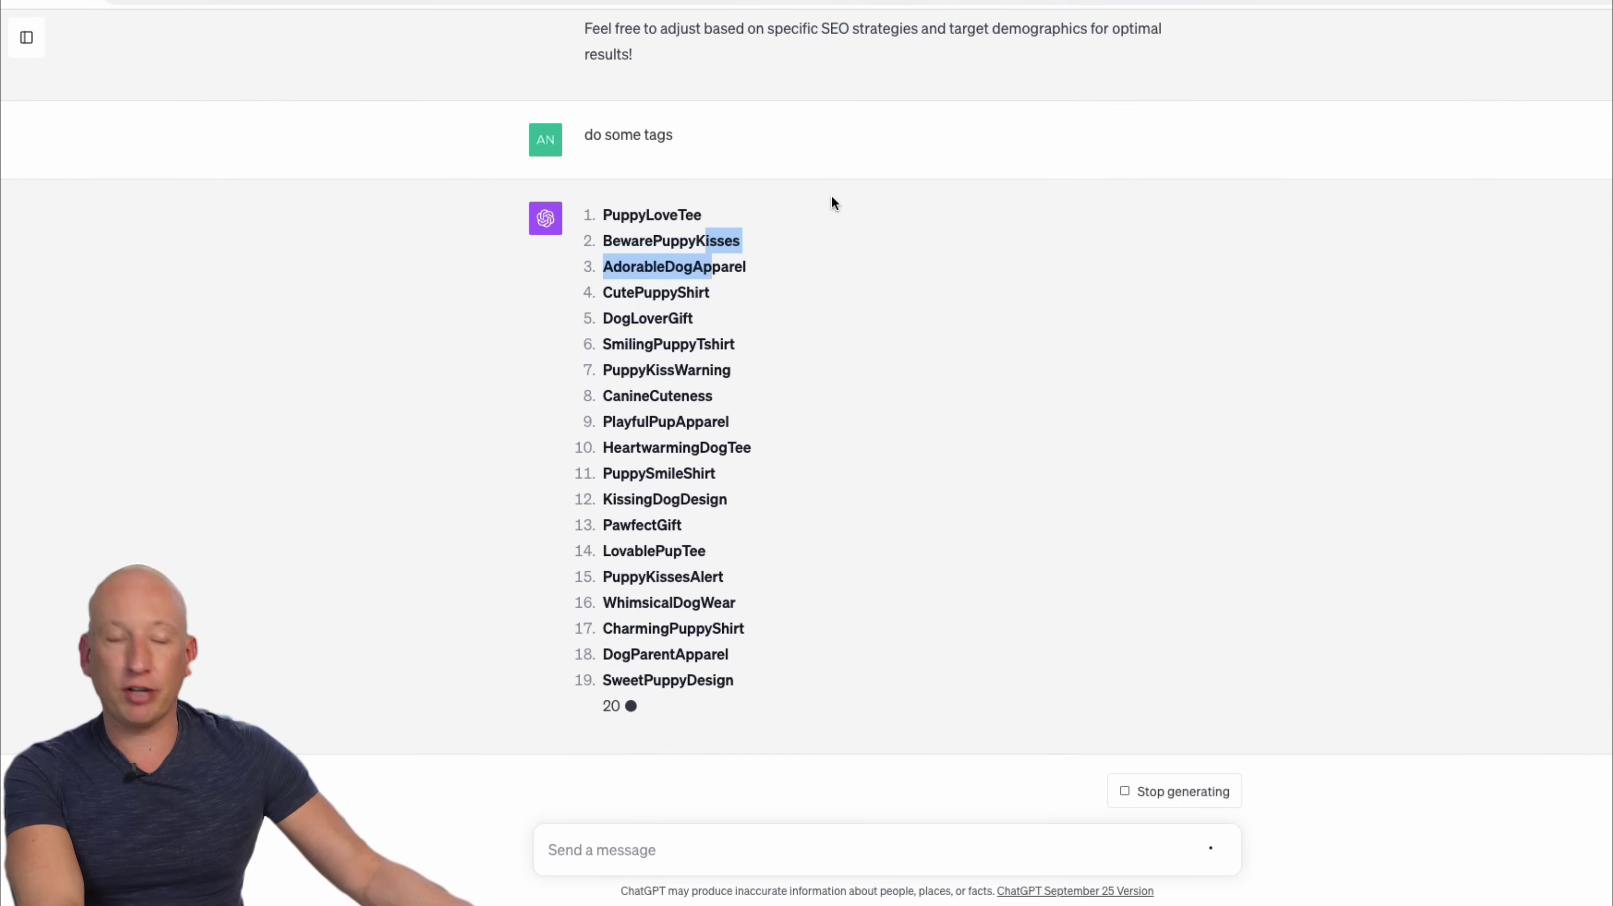
click(1151, 787)
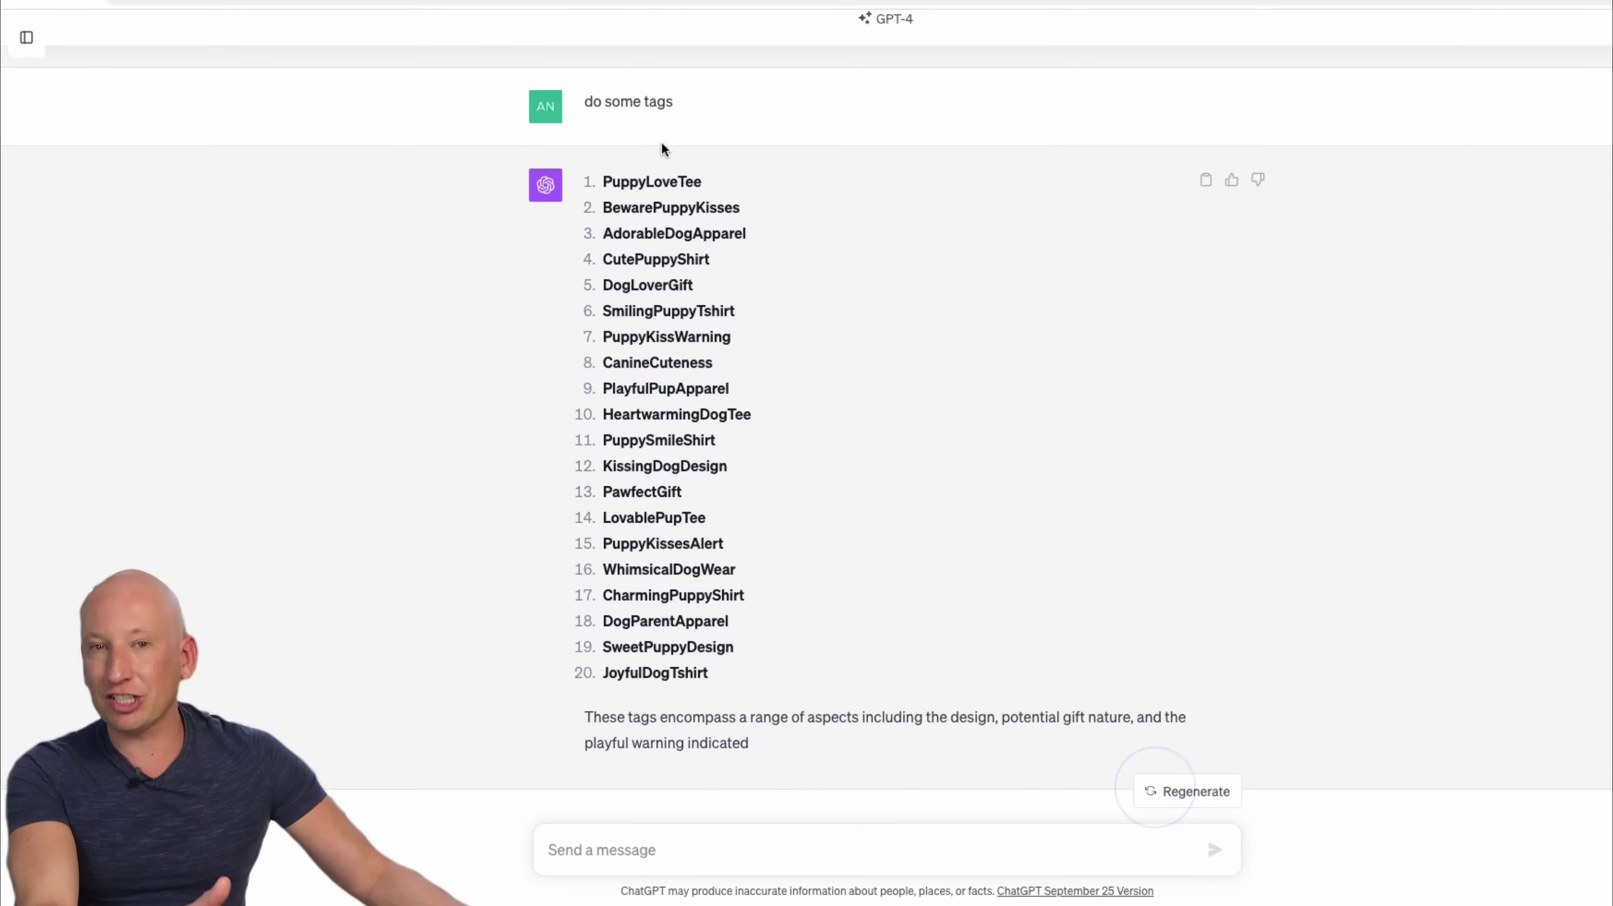
Copy the tag "PuppyLoveTee" from ChatGPT's list and add it to the product's tags in Printify.
double_click(694, 176)
right_click(609, 171)
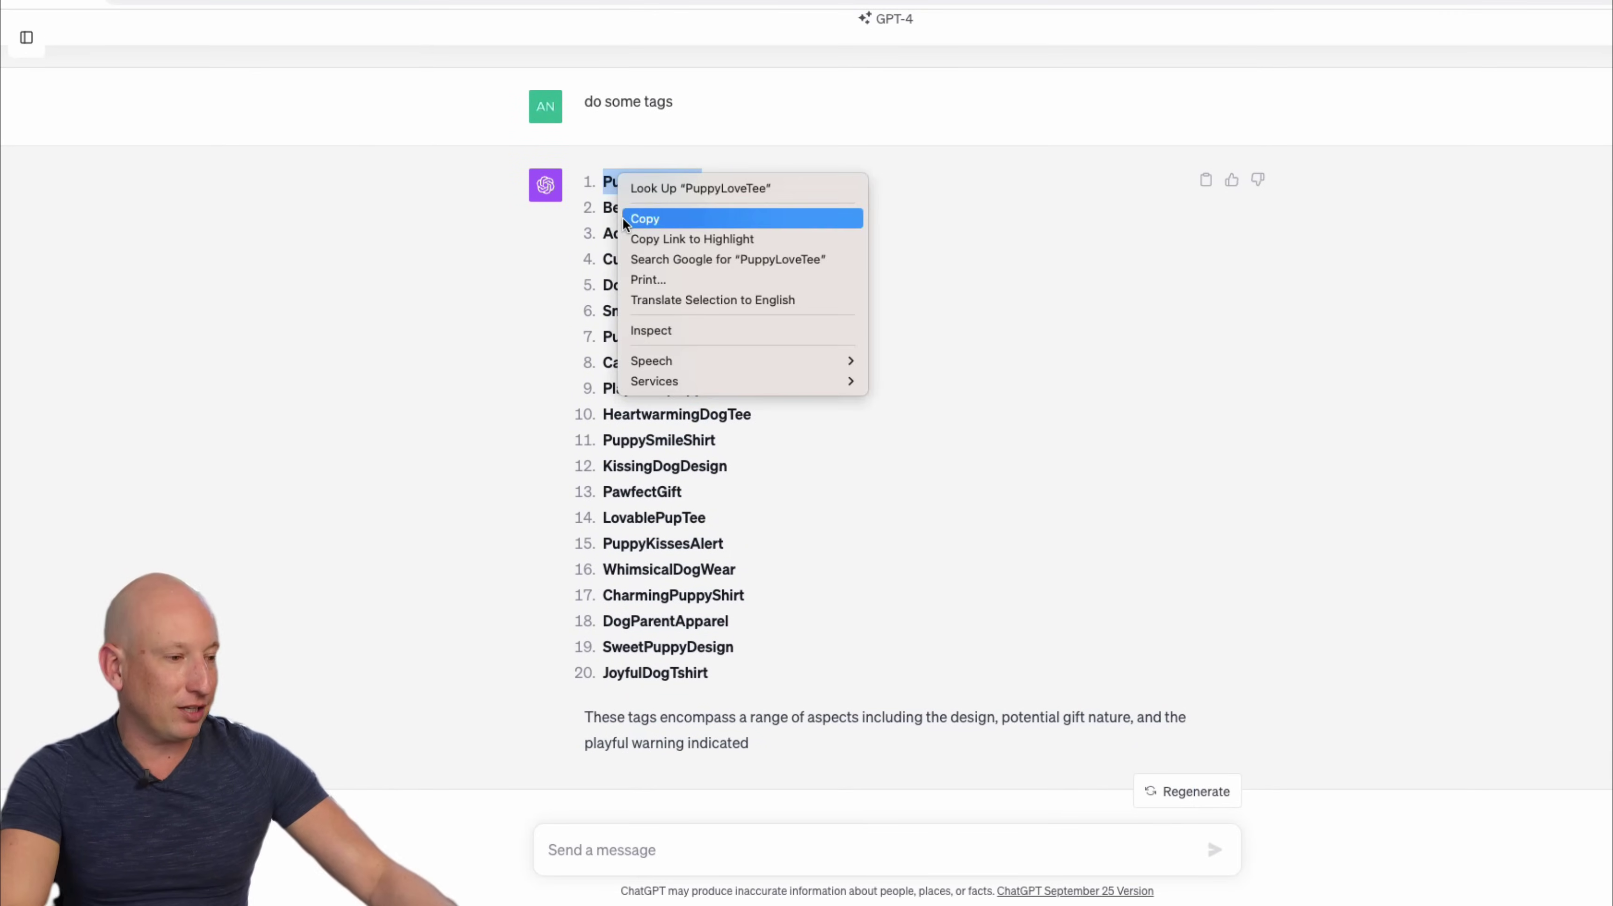
click(628, 217)
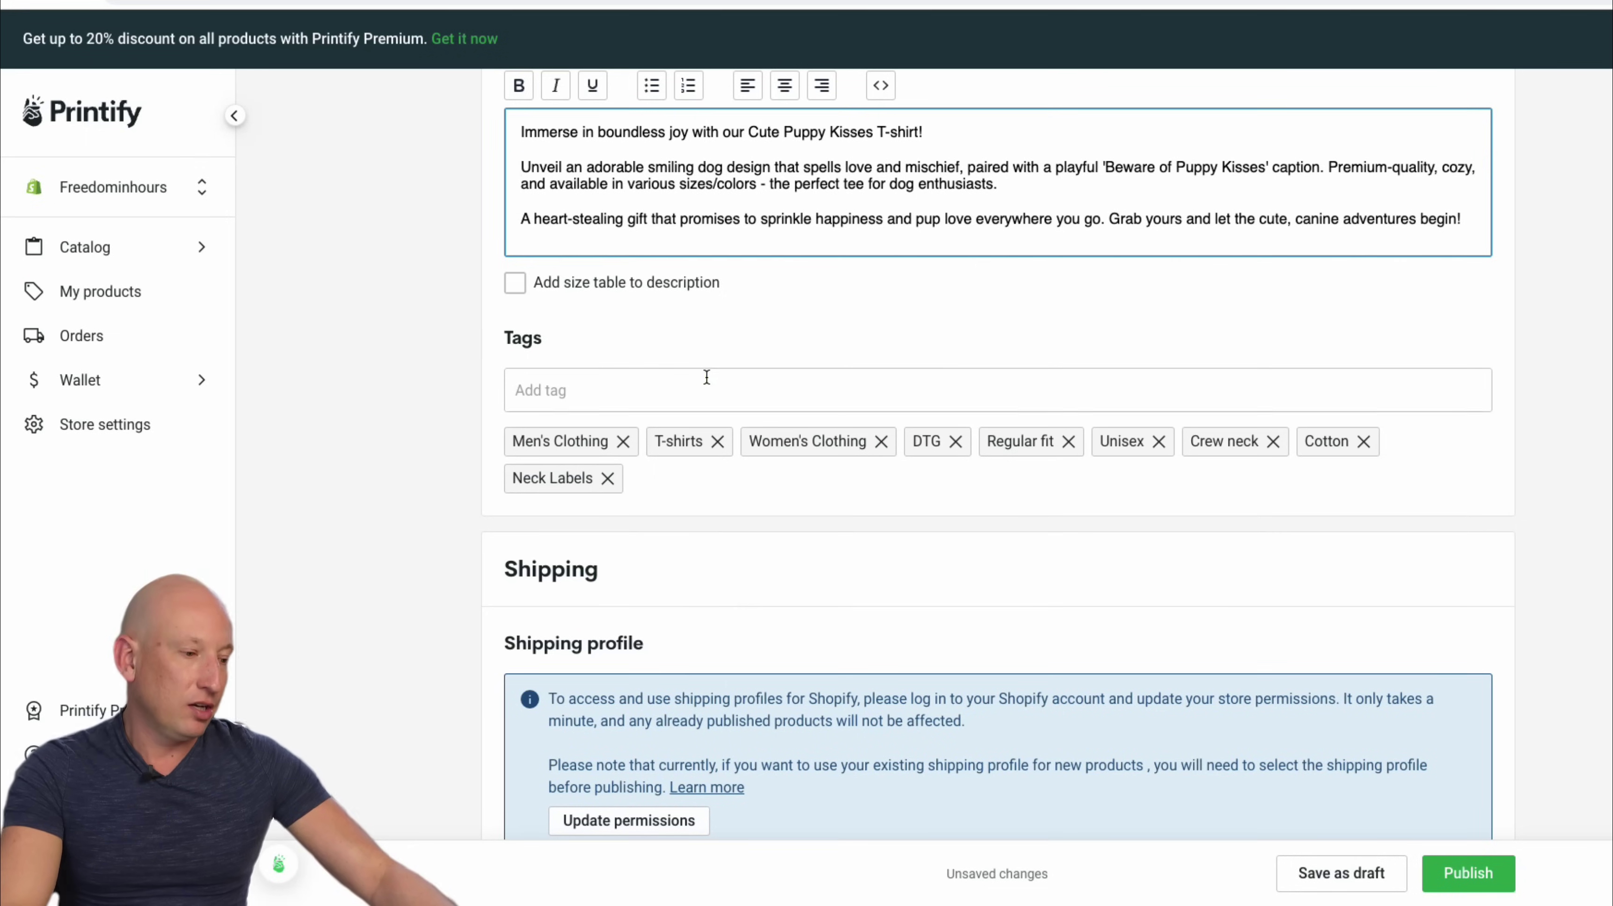
click(707, 377)
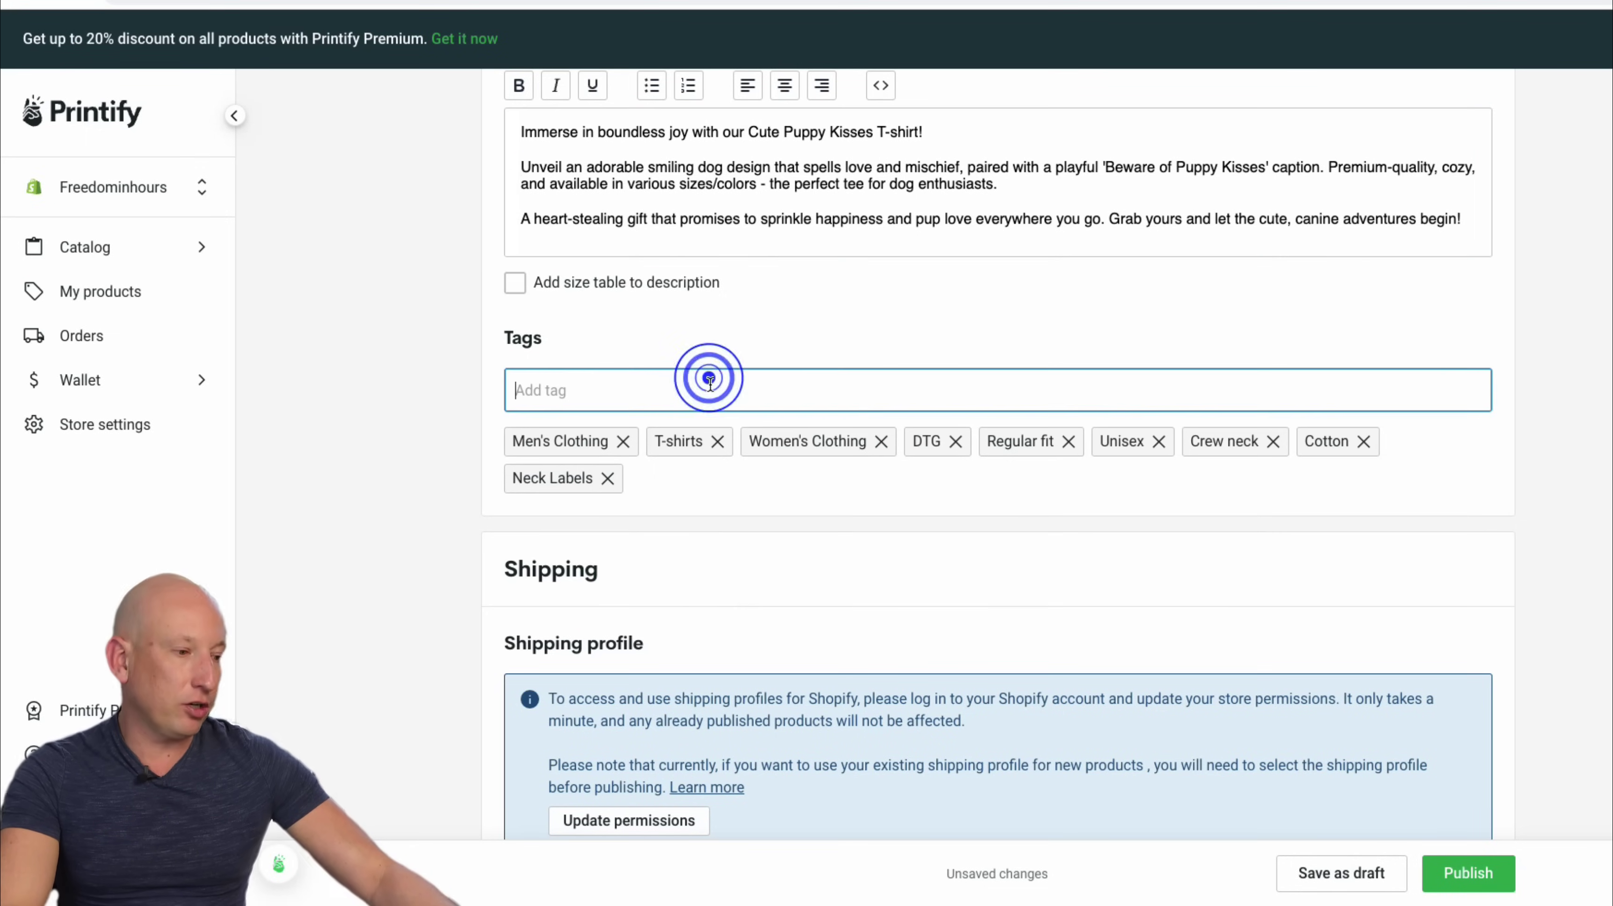
key(ctrl+v)
key(Return)
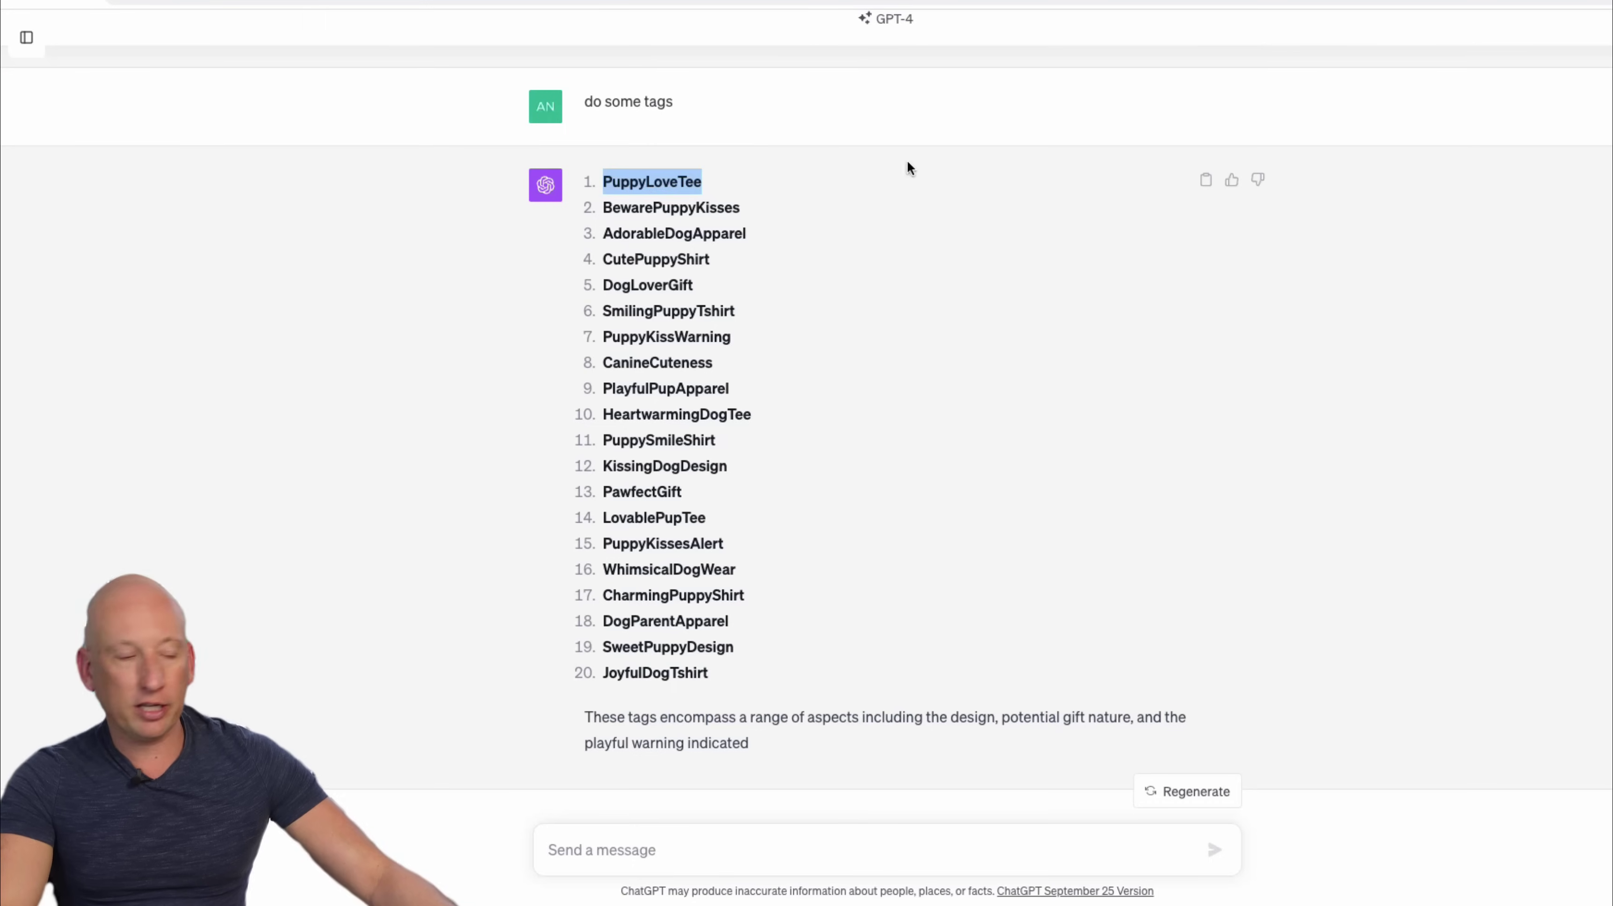
Copy the tag "BewarePuppyKisses" from ChatGPT's list and add it to the Printify product's tags.
click(723, 241)
double_click(688, 200)
right_click(687, 200)
click(705, 241)
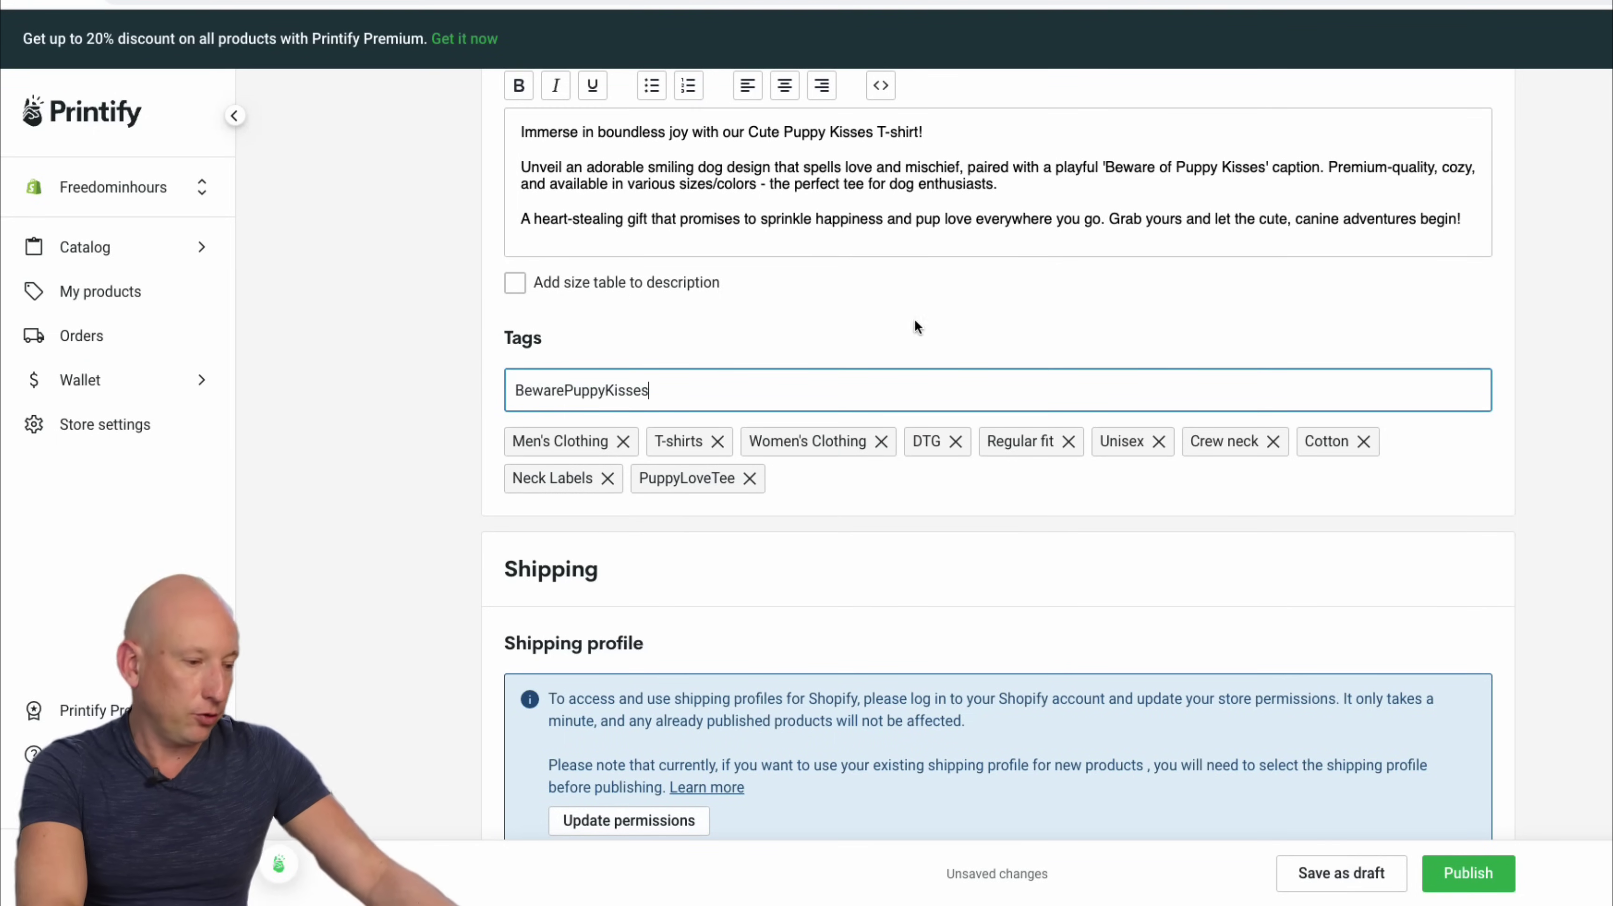
key(Return)
Select all size variants in the pricing table and assign the product to the Shopify category "Chuckle and Charm".
scroll(1061, 593, down, 10)
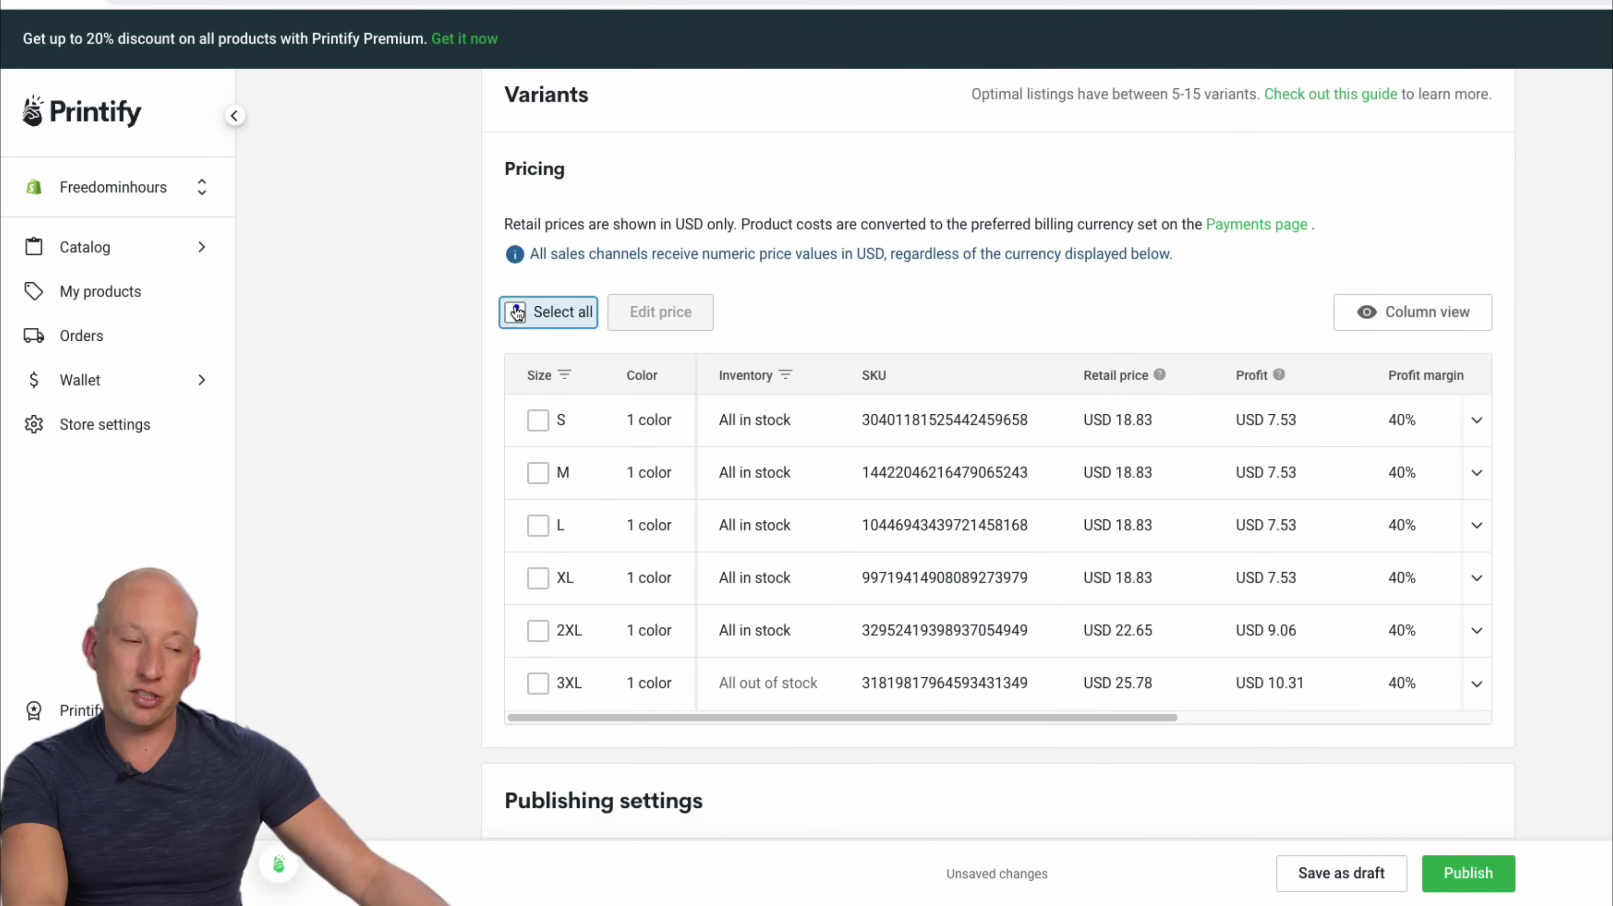
click(517, 312)
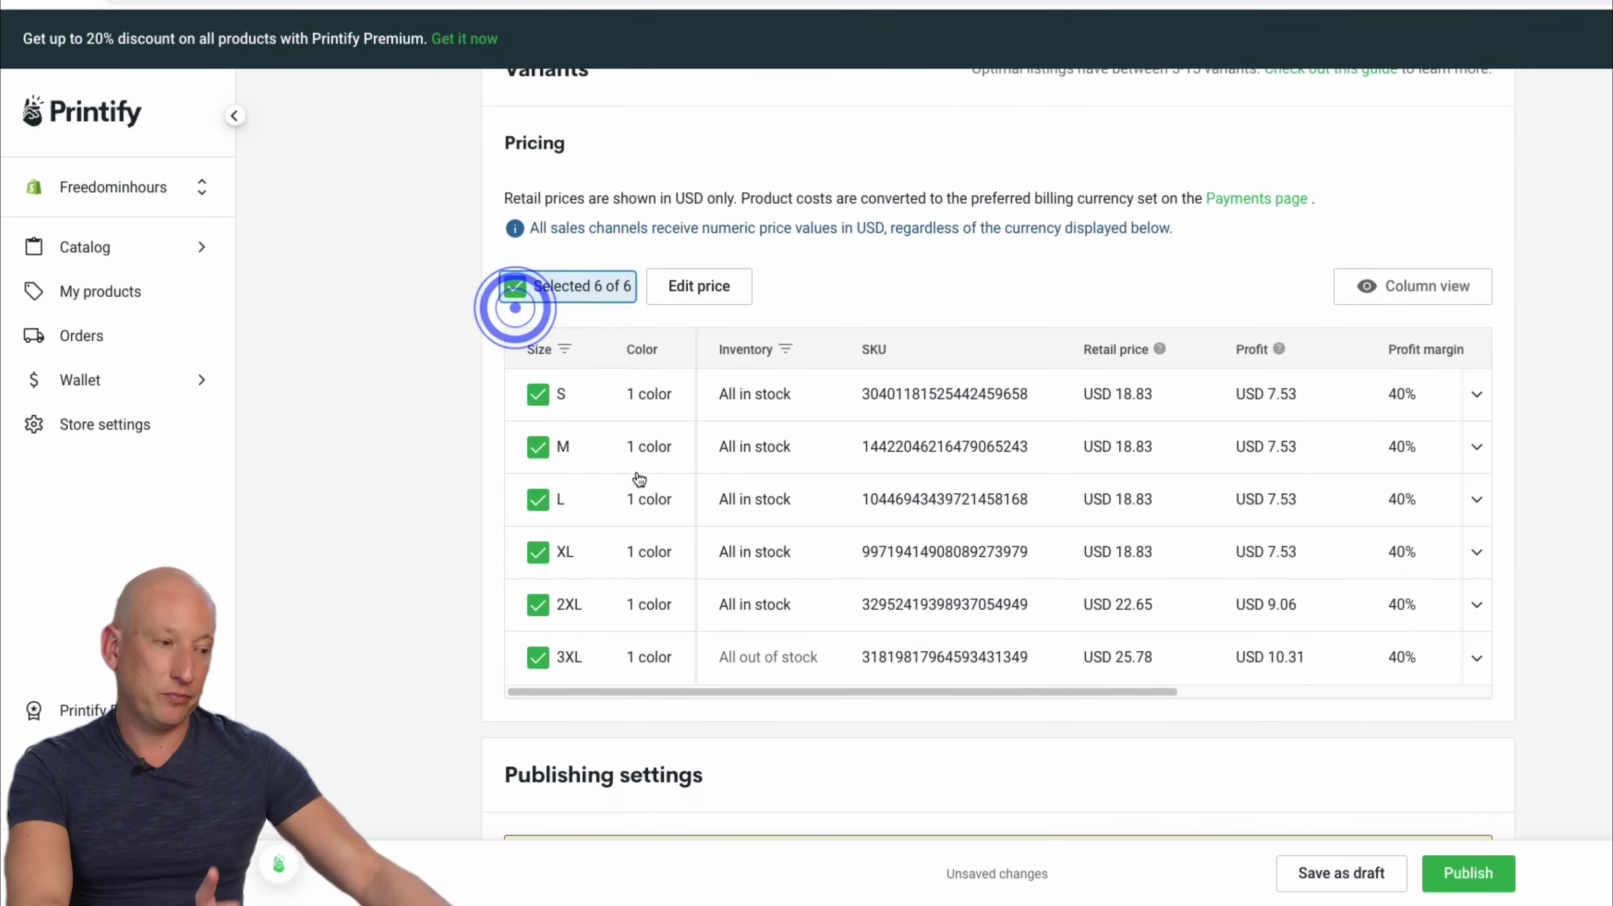
scroll(673, 541, down, 10)
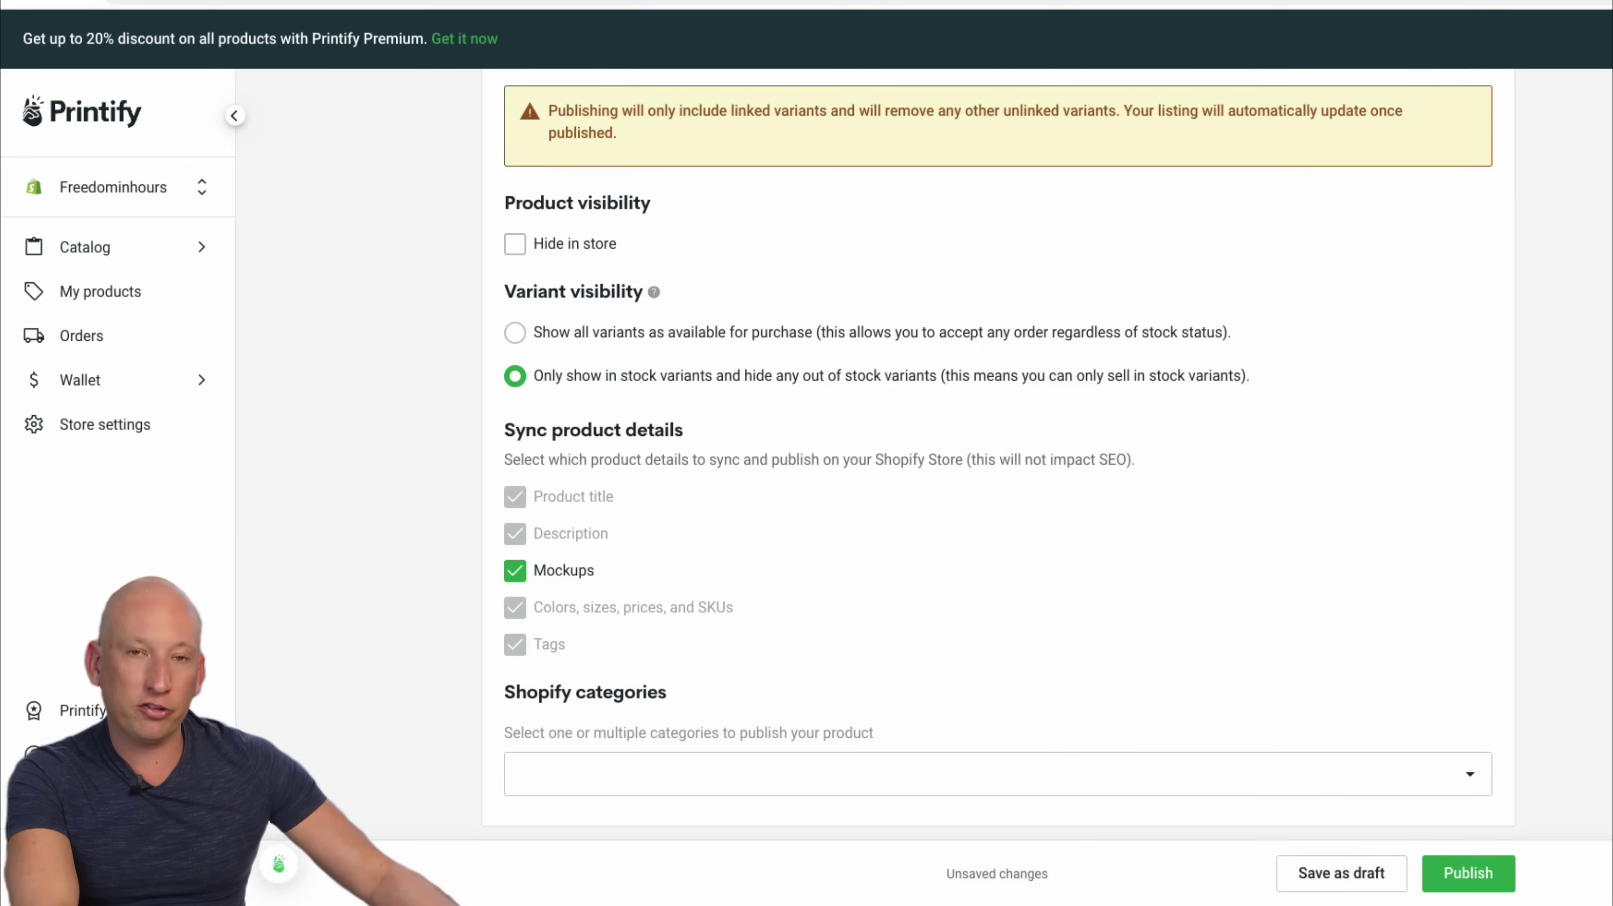
scroll(615, 447, down, 1)
click(769, 773)
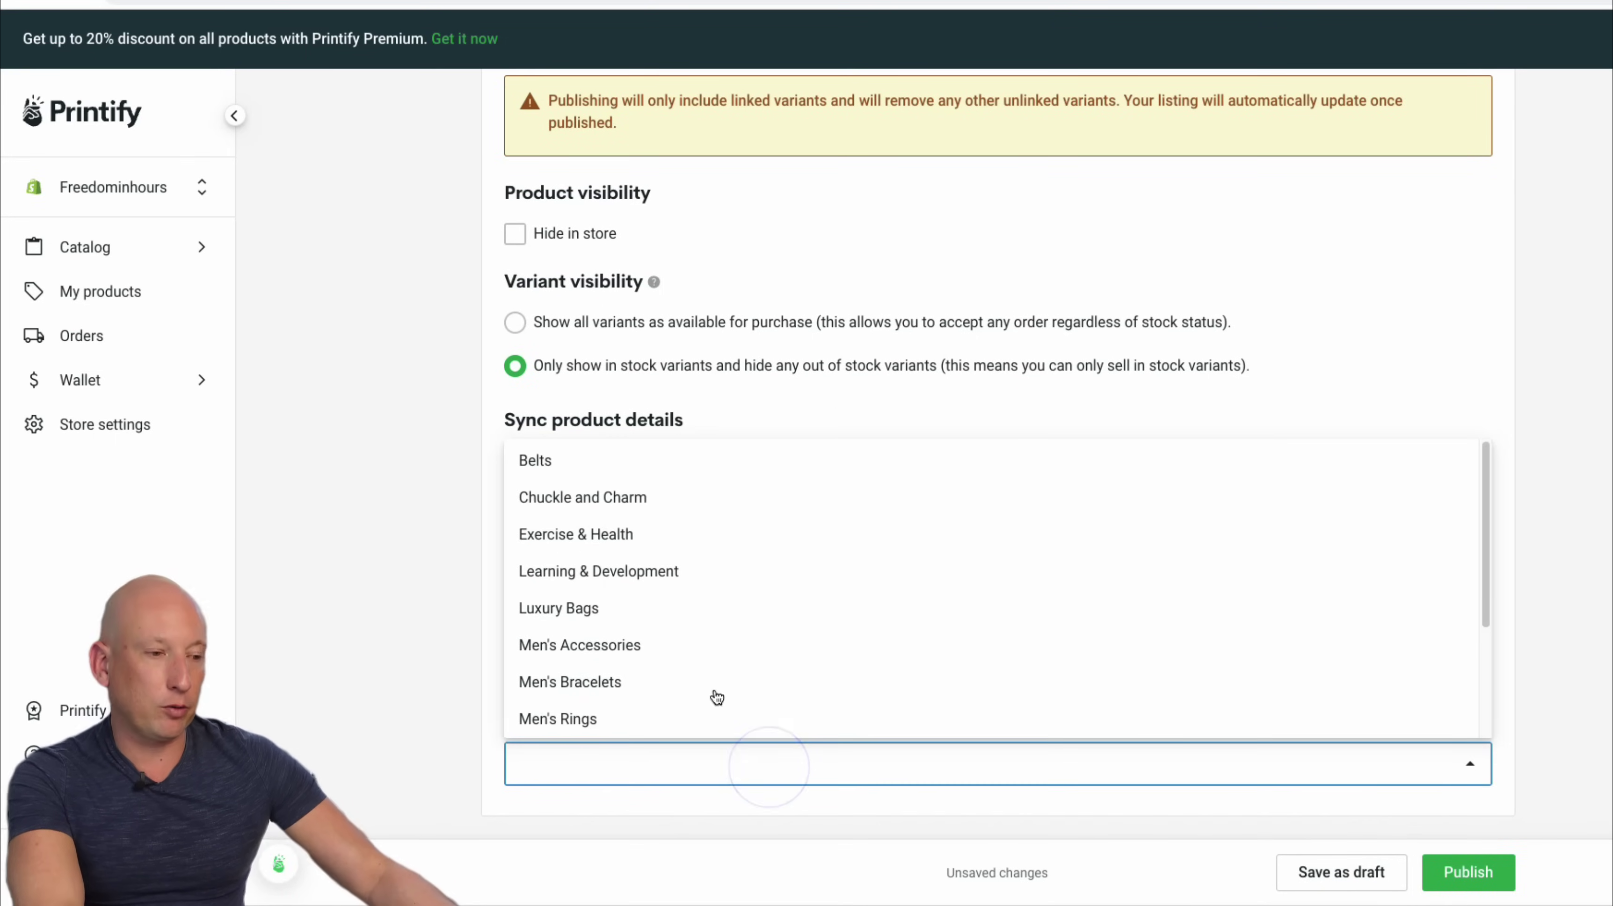
click(587, 497)
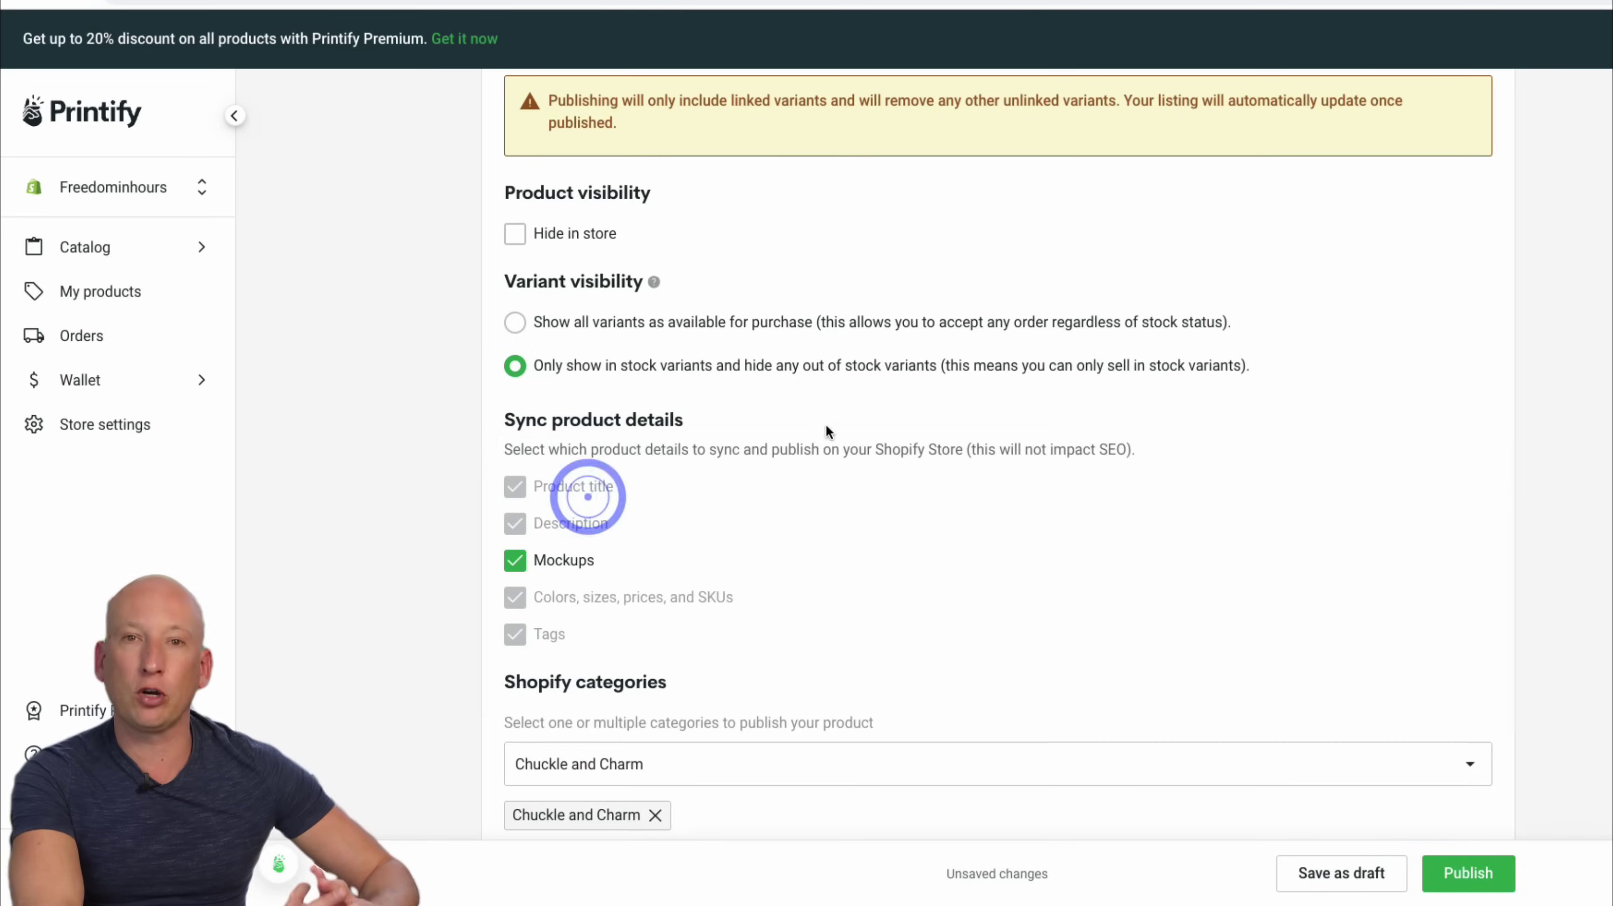
Check the shirt's mockup views and publishing settings, and publish the product to the Shopify store.
scroll(587, 498, up, 20)
scroll(813, 380, up, 15)
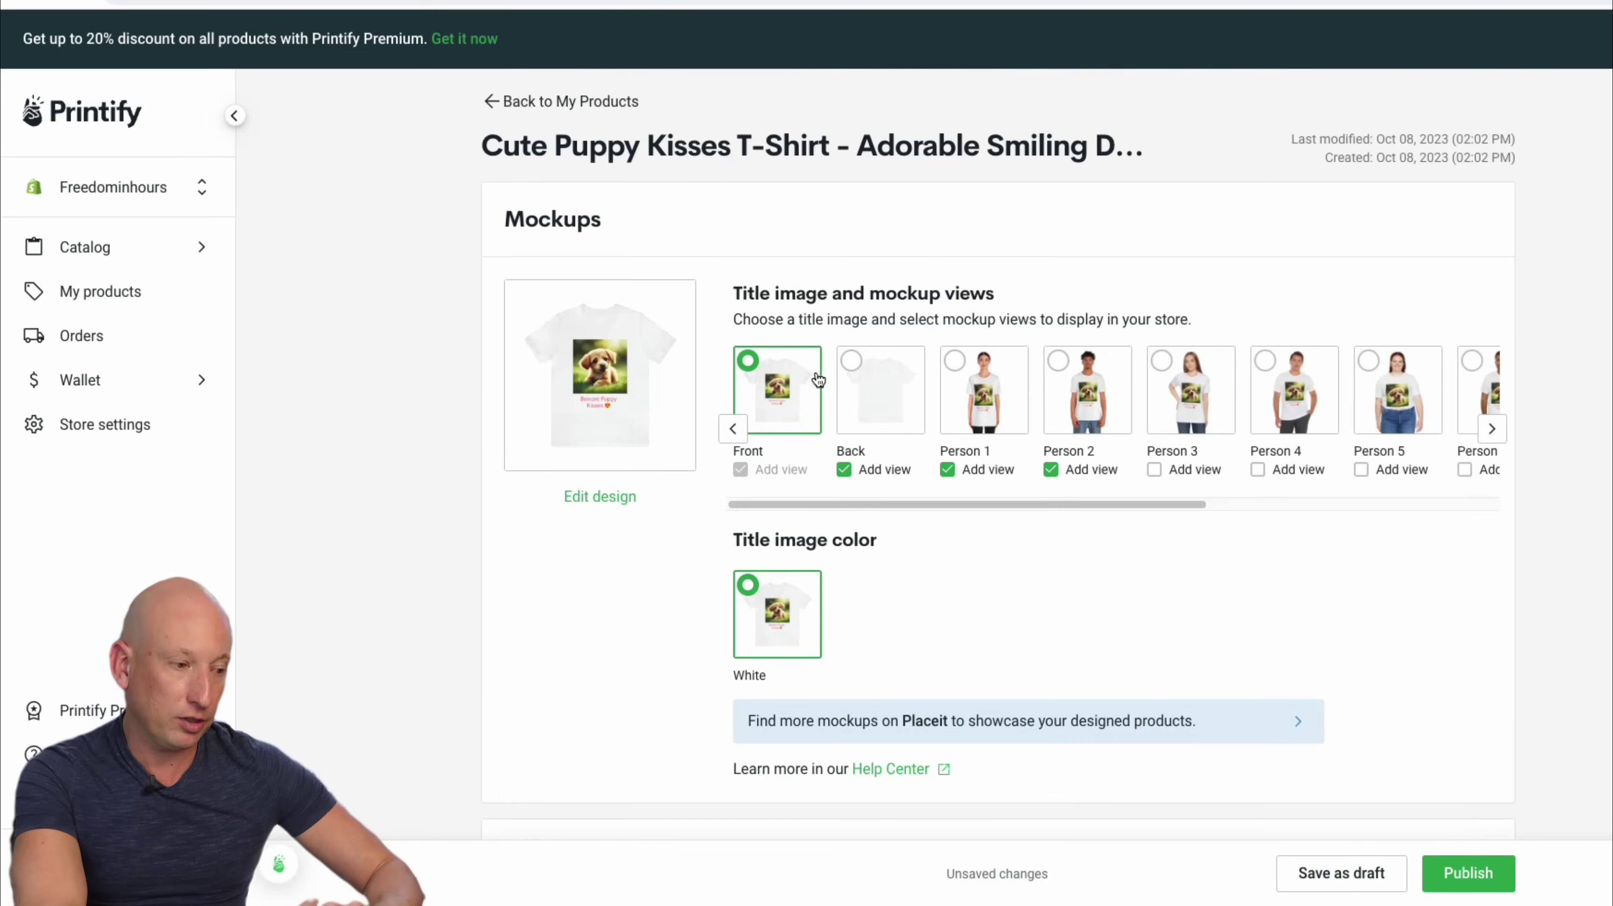
scroll(1264, 637, down, 20)
scroll(1425, 787, down, 15)
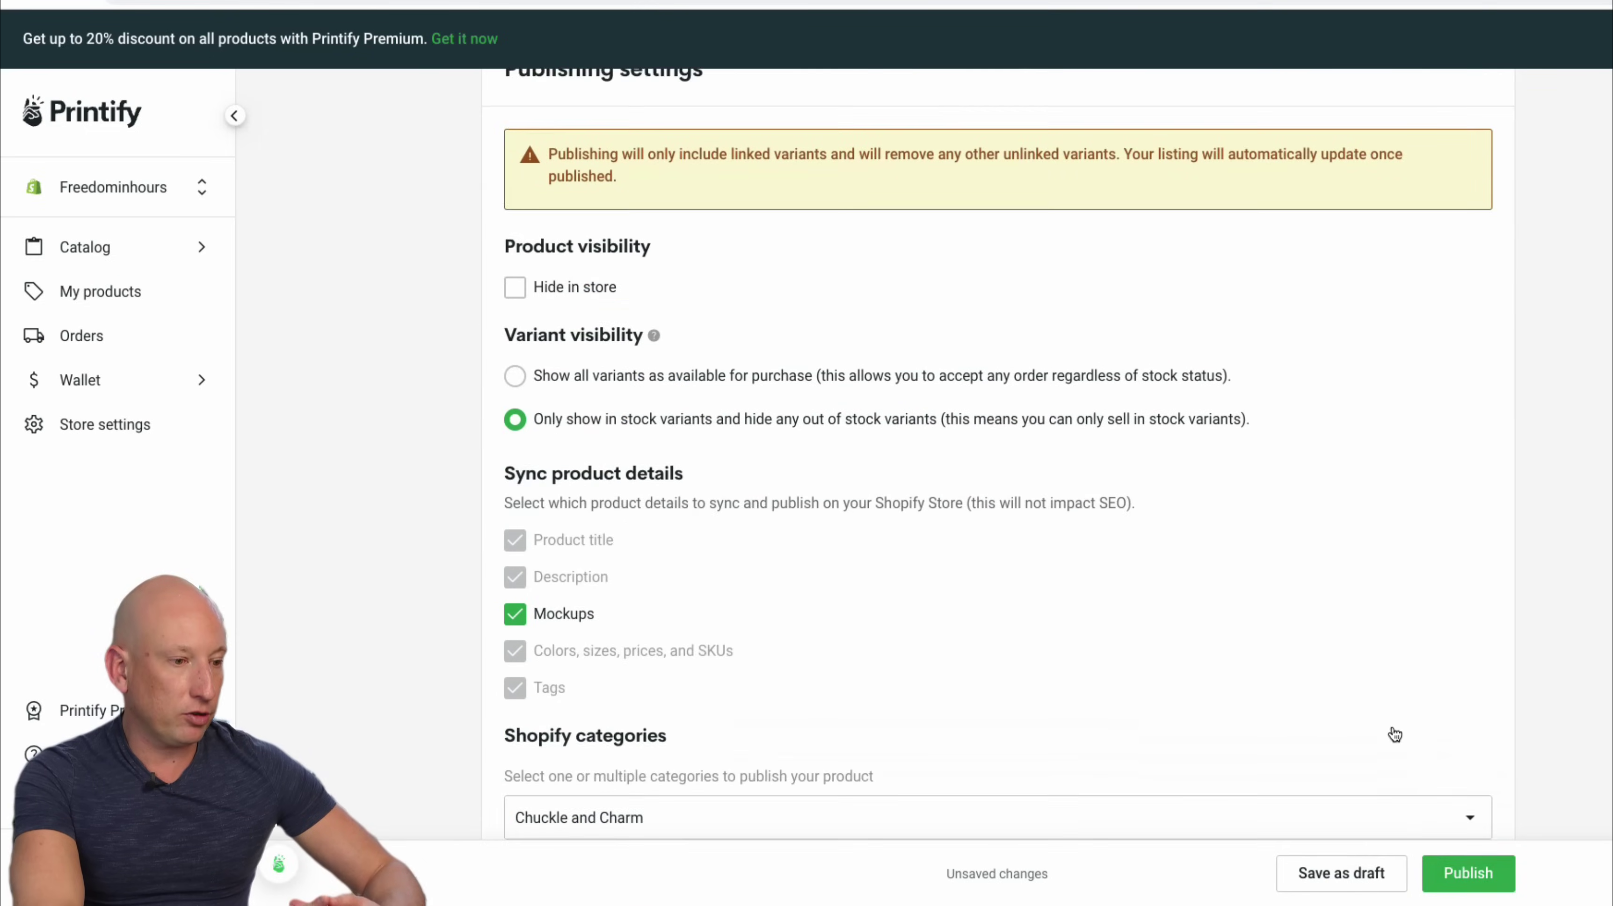
click(1459, 881)
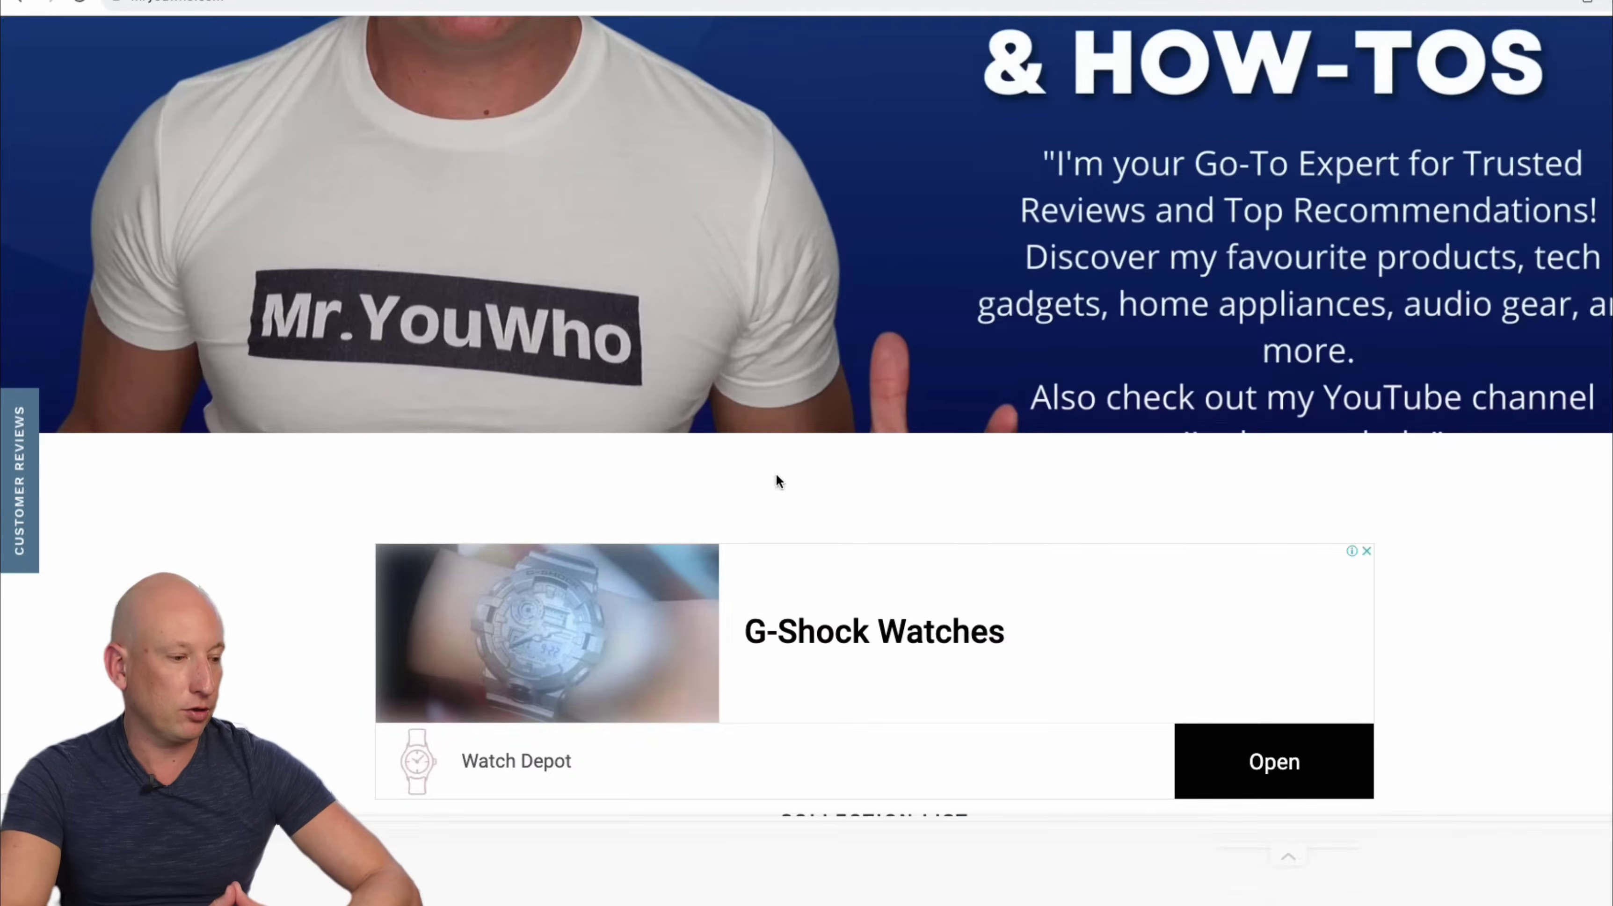
Open the "Chuckle and Charm" collection in the Mr.YouWho store and review the product page of the Cute Puppy Kisses T-Shirt.
scroll(787, 508, down, 10)
click(525, 225)
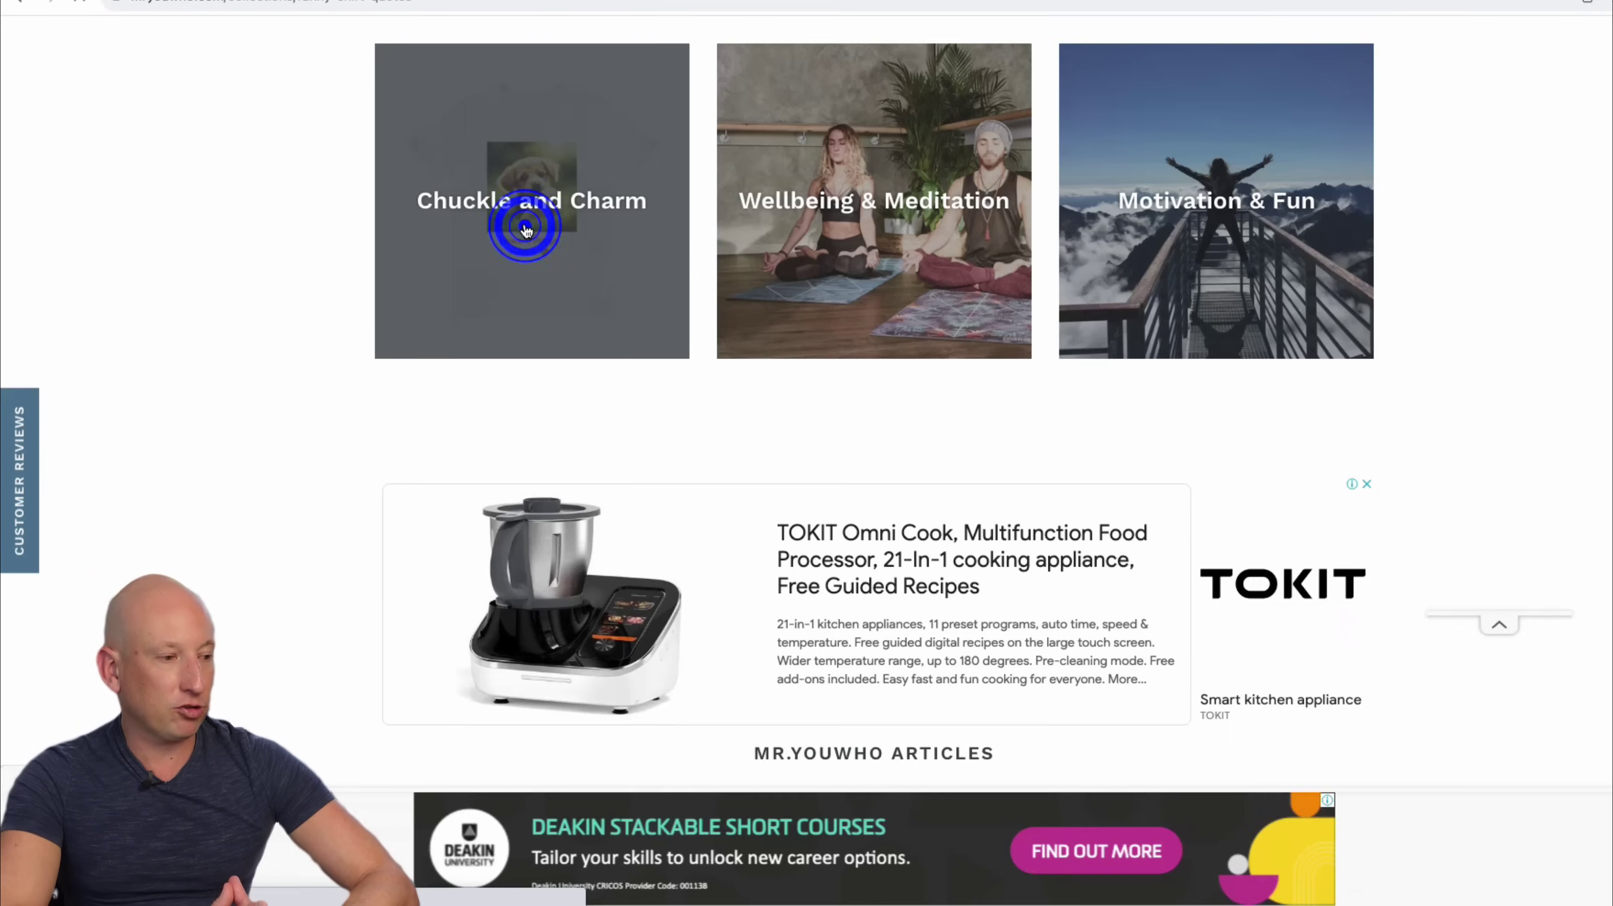
scroll(1015, 553, down, 3)
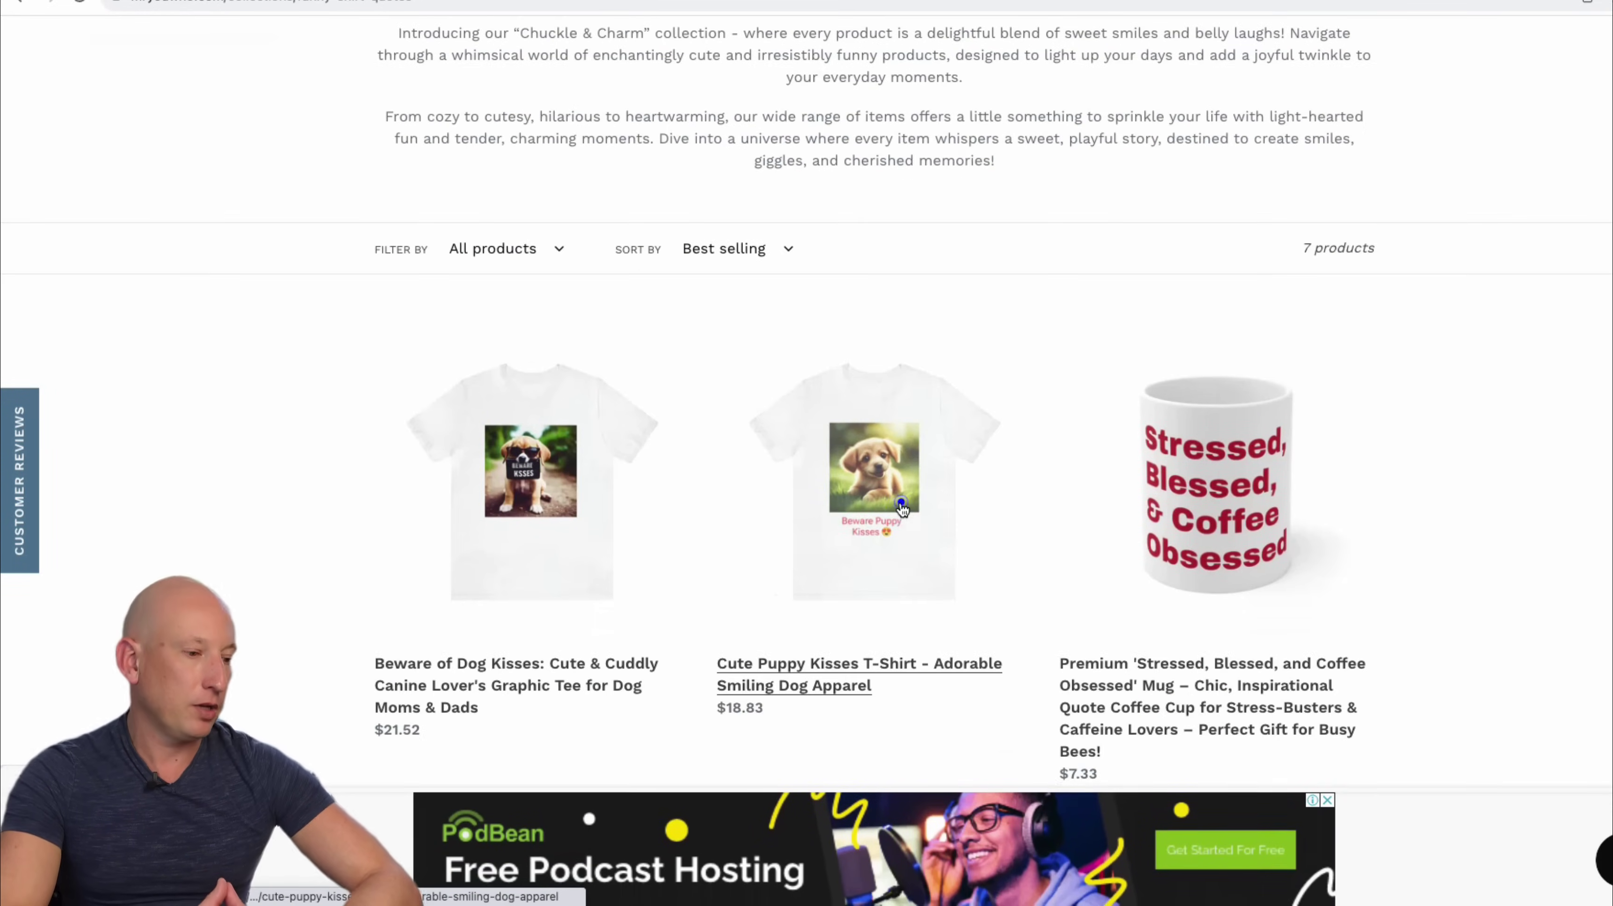
click(900, 503)
scroll(968, 495, down, 3)
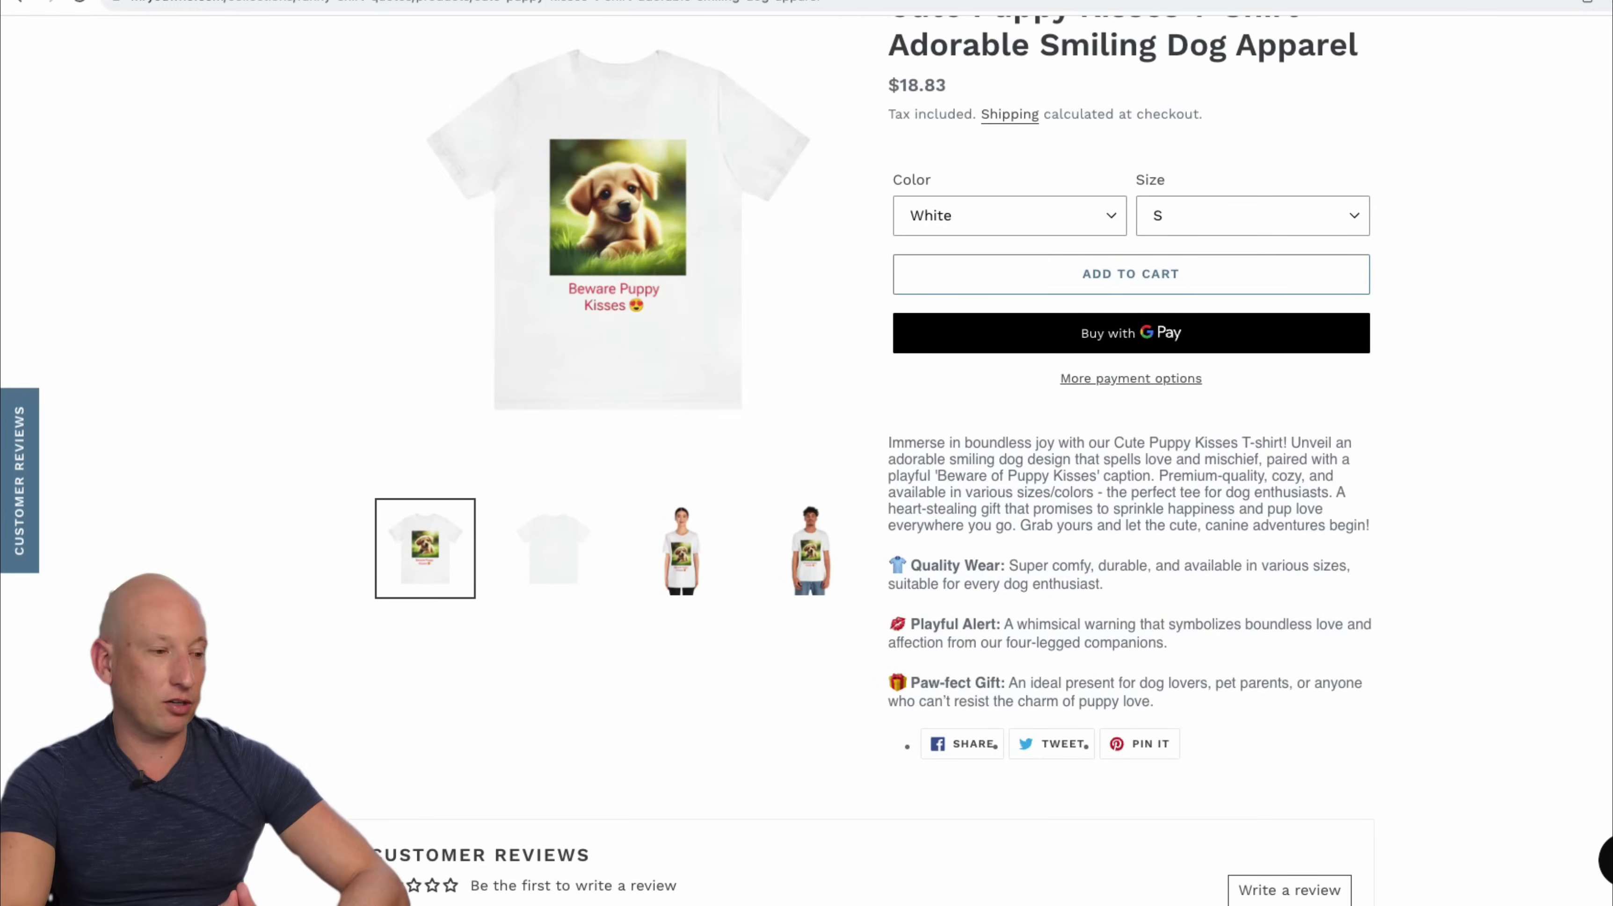
scroll(960, 663, down, 3)
click(965, 590)
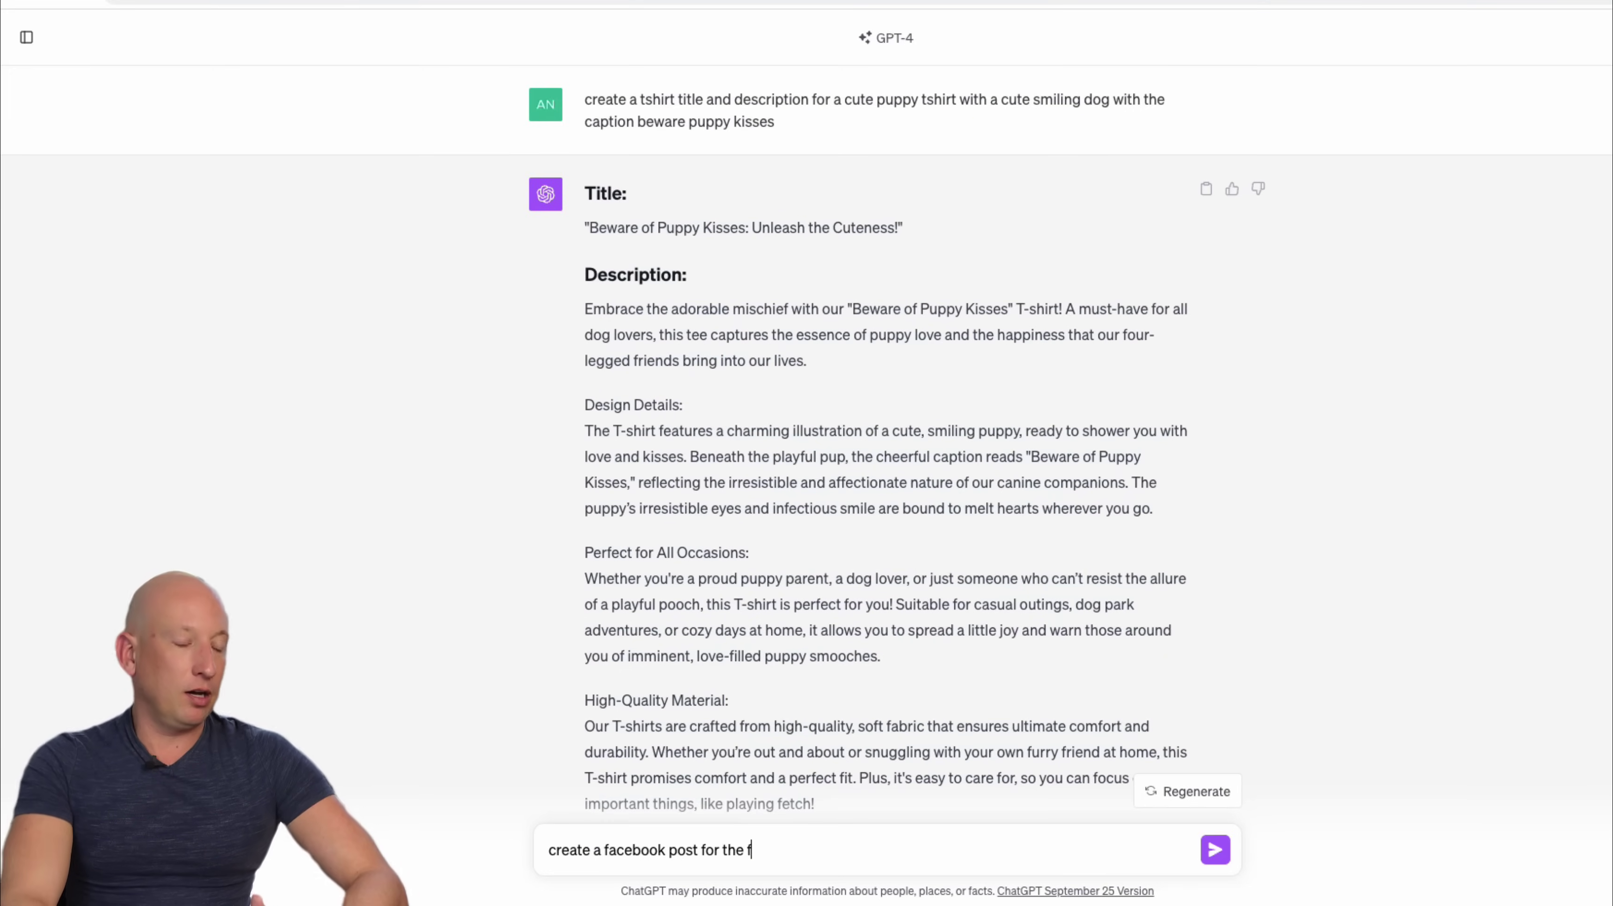
Have ChatGPT write a Facebook post for the cute smiling dog t-shirt captioned "beware puppy kisses" and copy the post text.
key(Return)
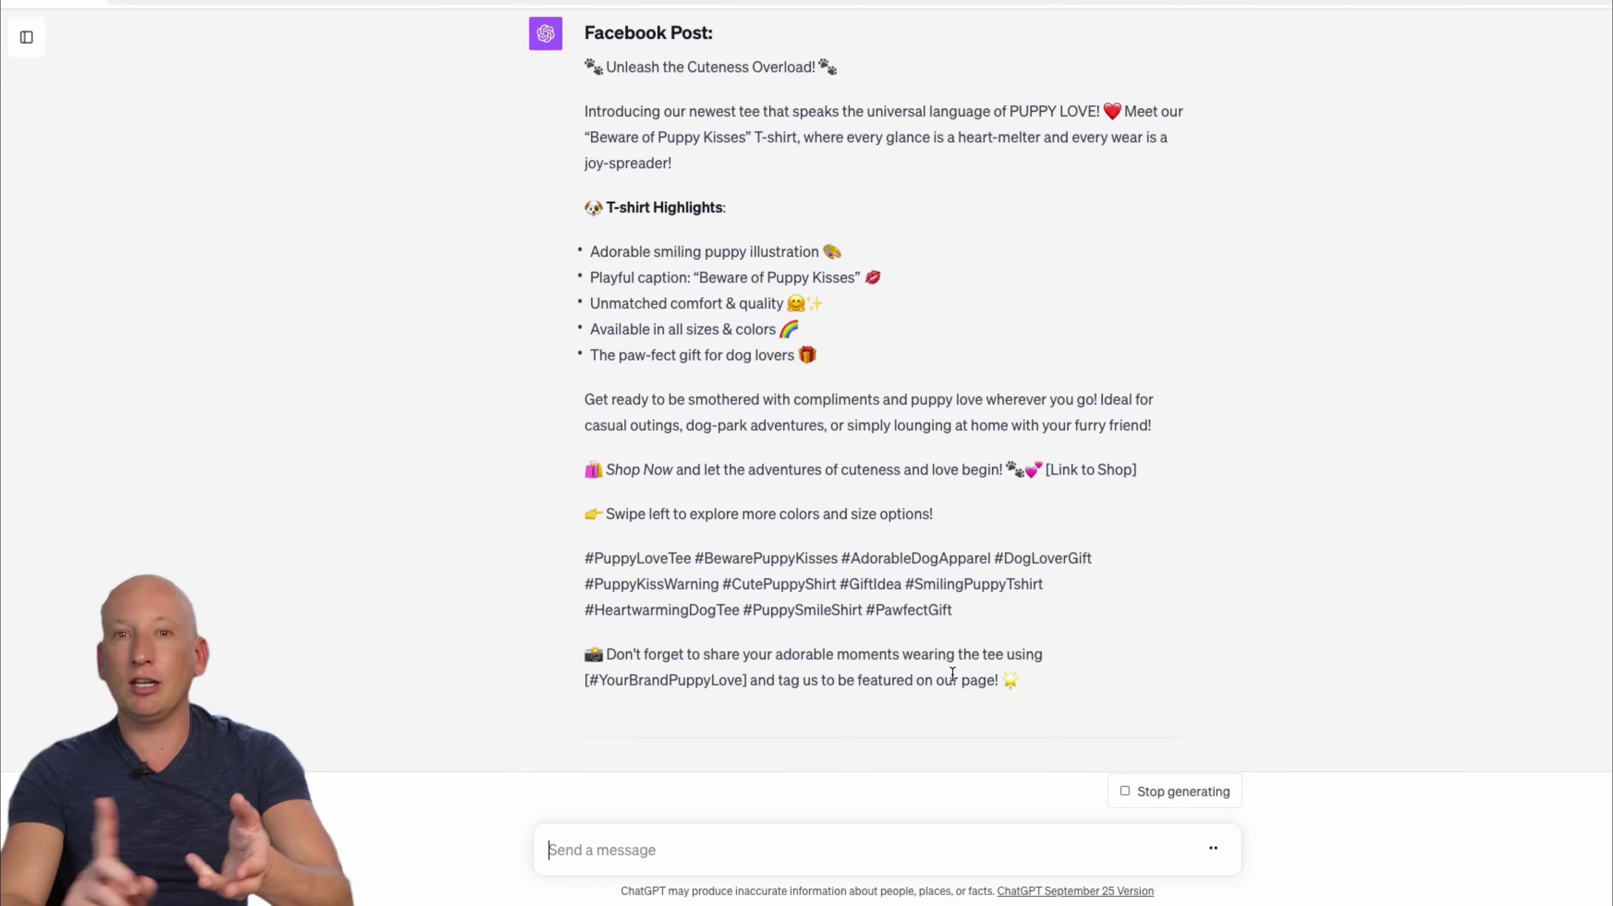
drag(1066, 506, 587, 153)
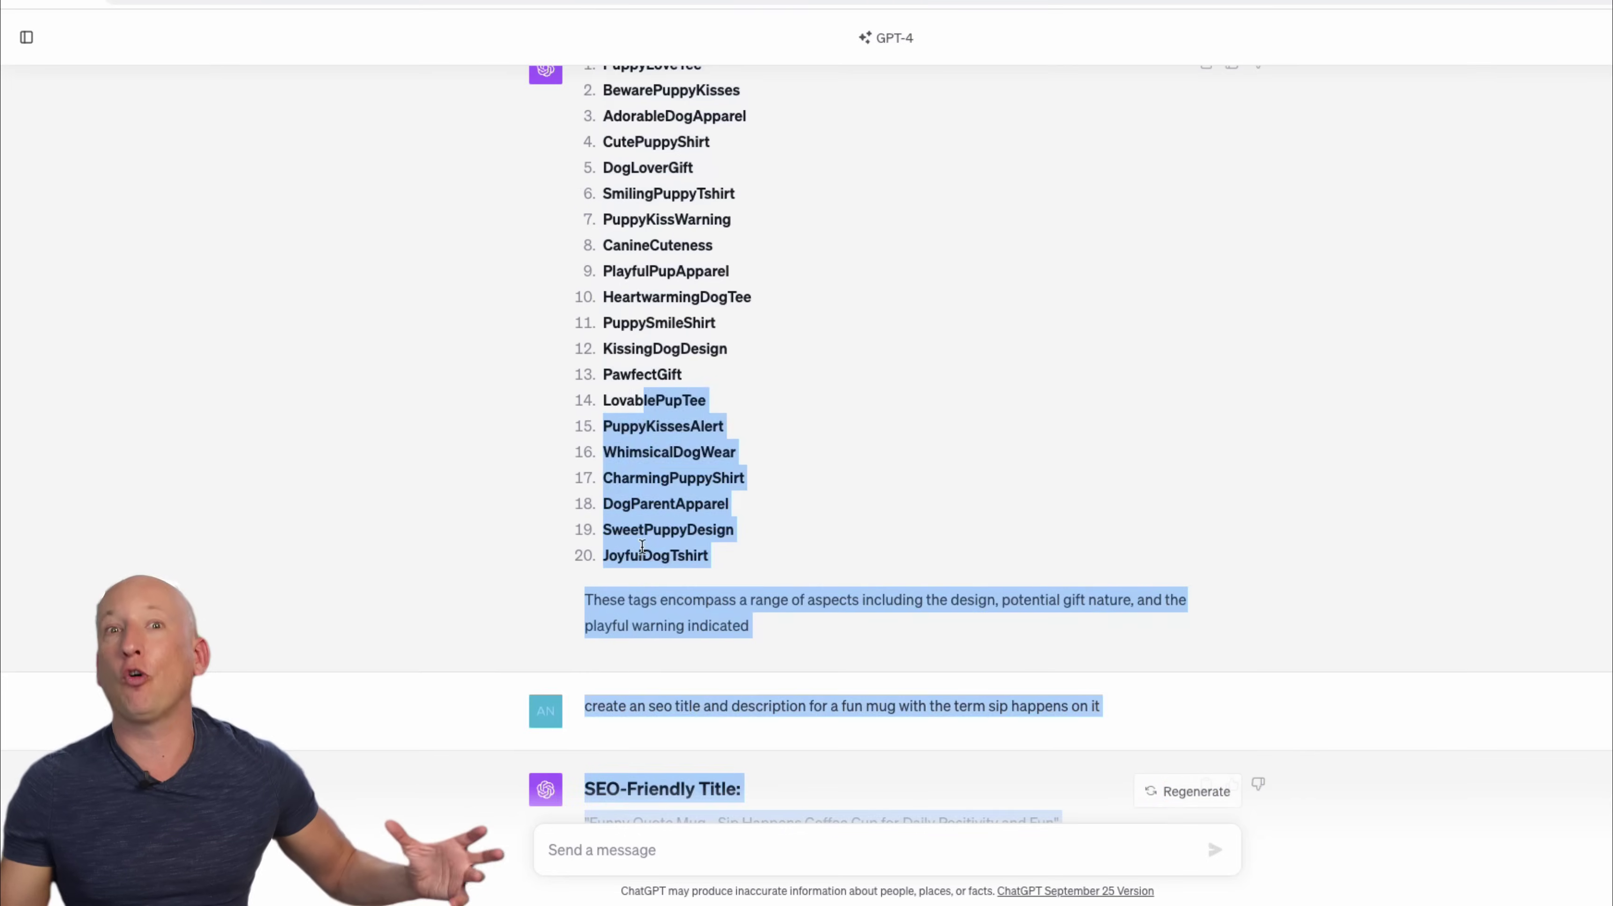
scroll(650, 872, down, 7)
scroll(649, 871, down, 10)
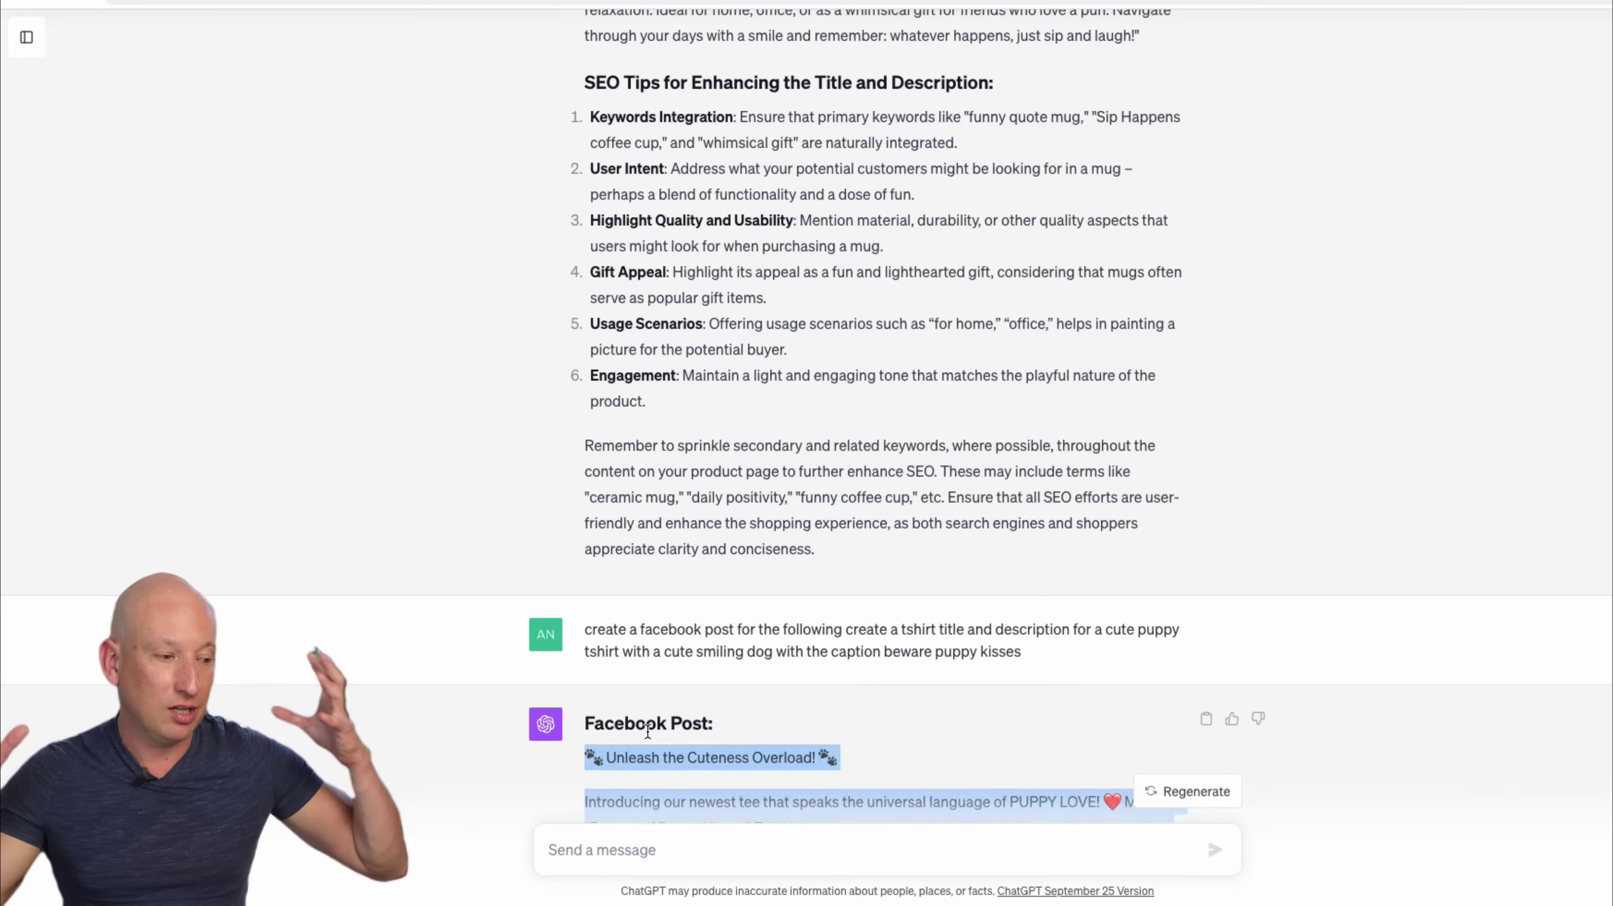
drag(649, 882, 675, 294)
right_click(674, 294)
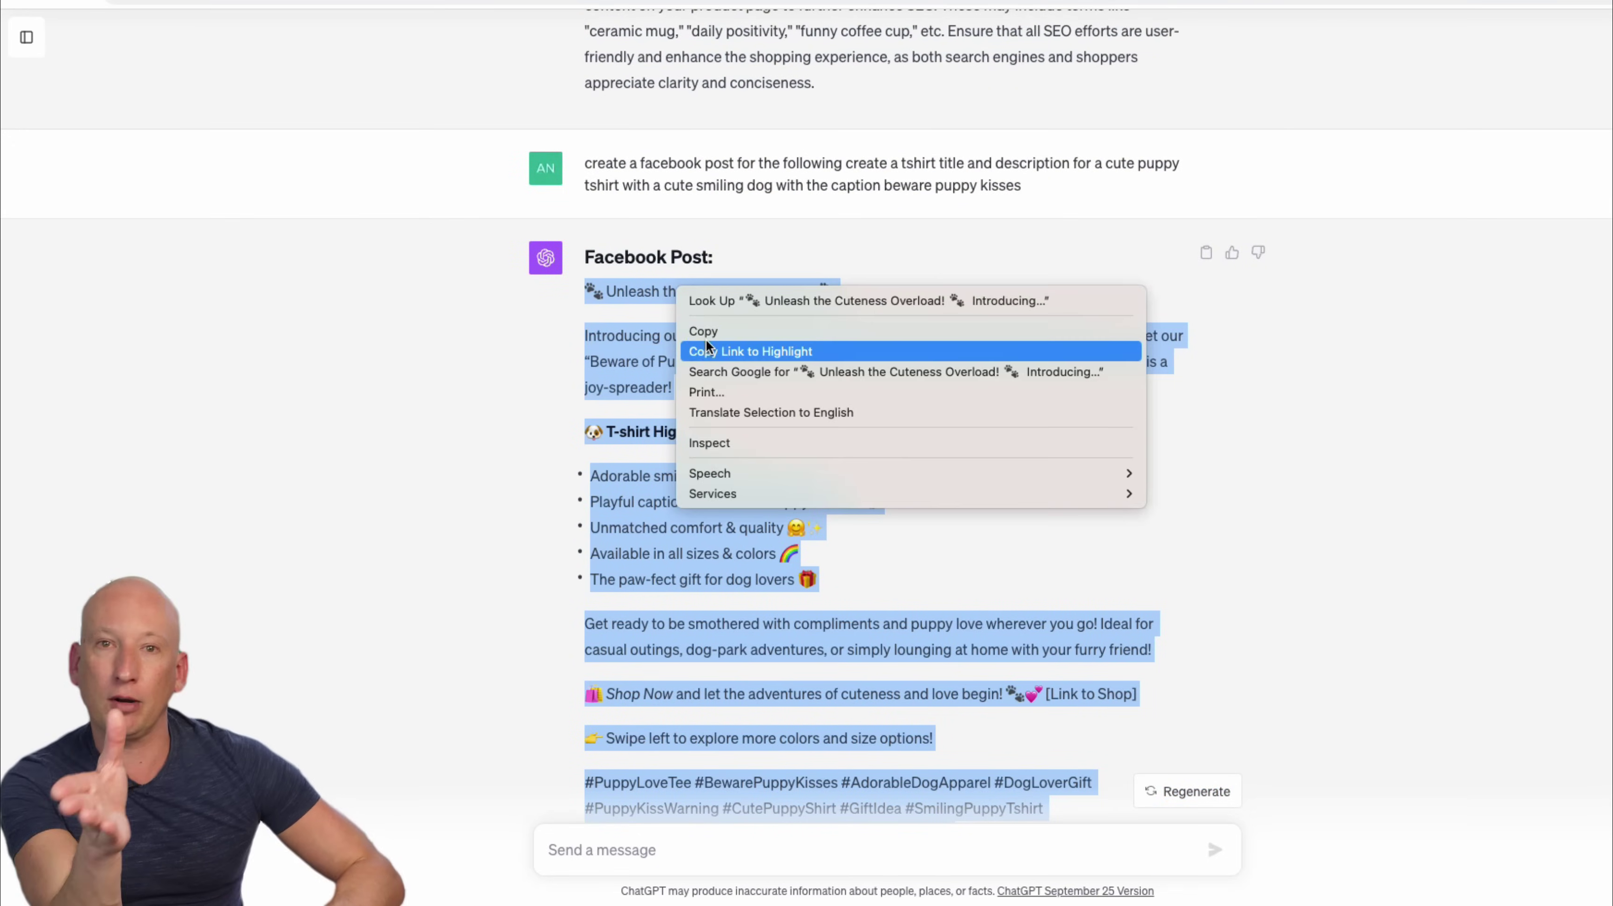
click(691, 327)
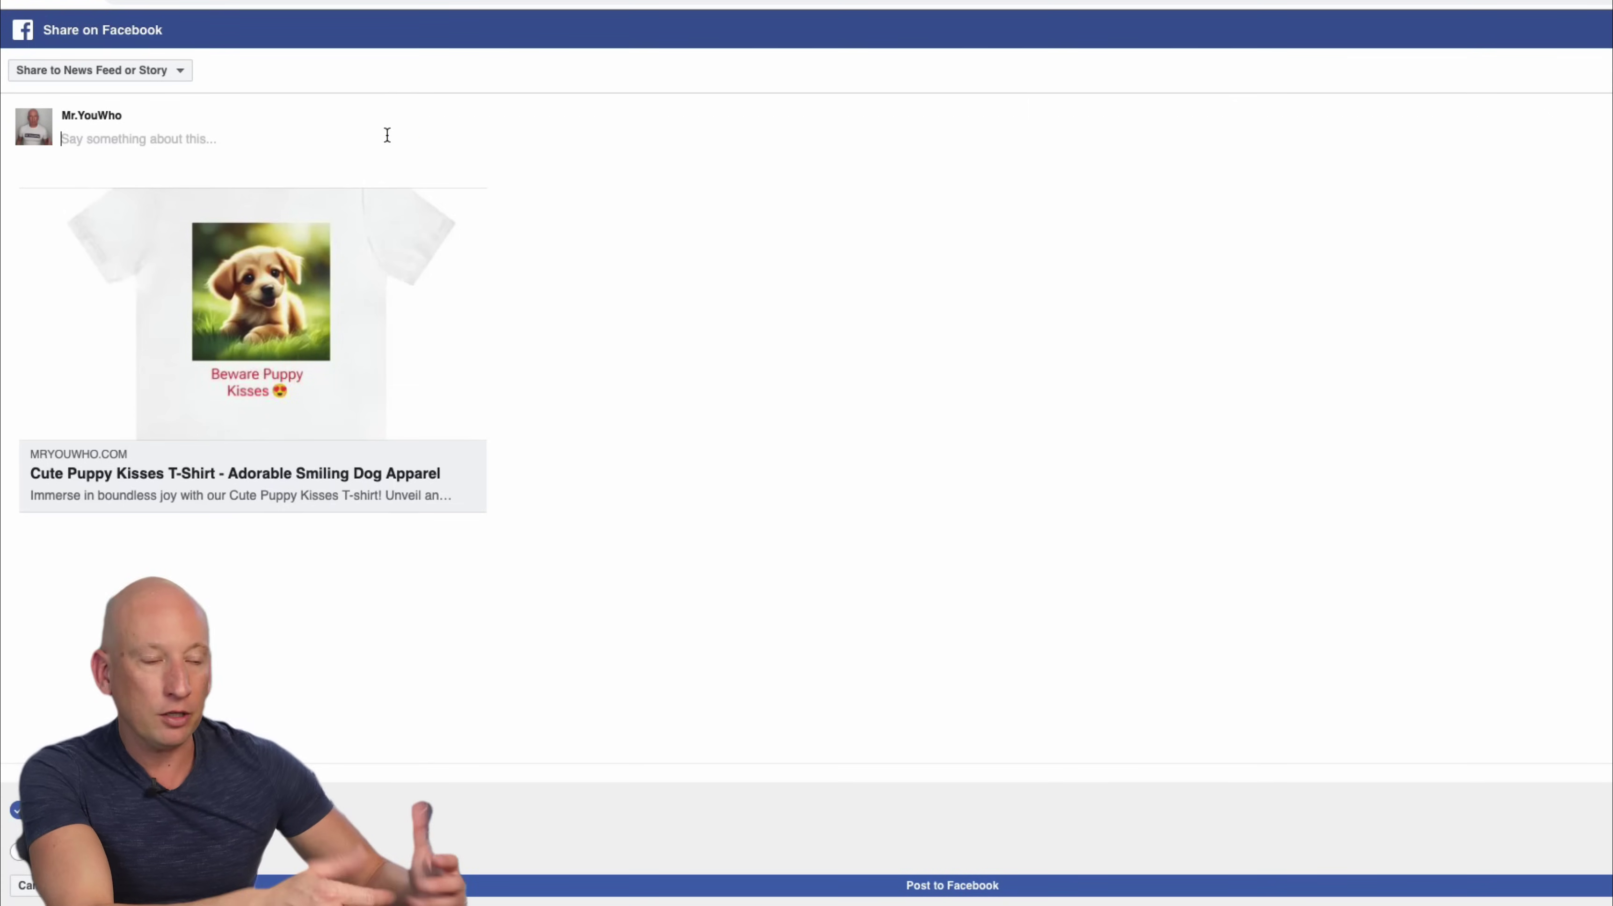
Paste the copied post into the Facebook share of the Cute Puppy Kisses T-Shirt and remove the "[Link to Shop]" placeholder.
click(386, 136)
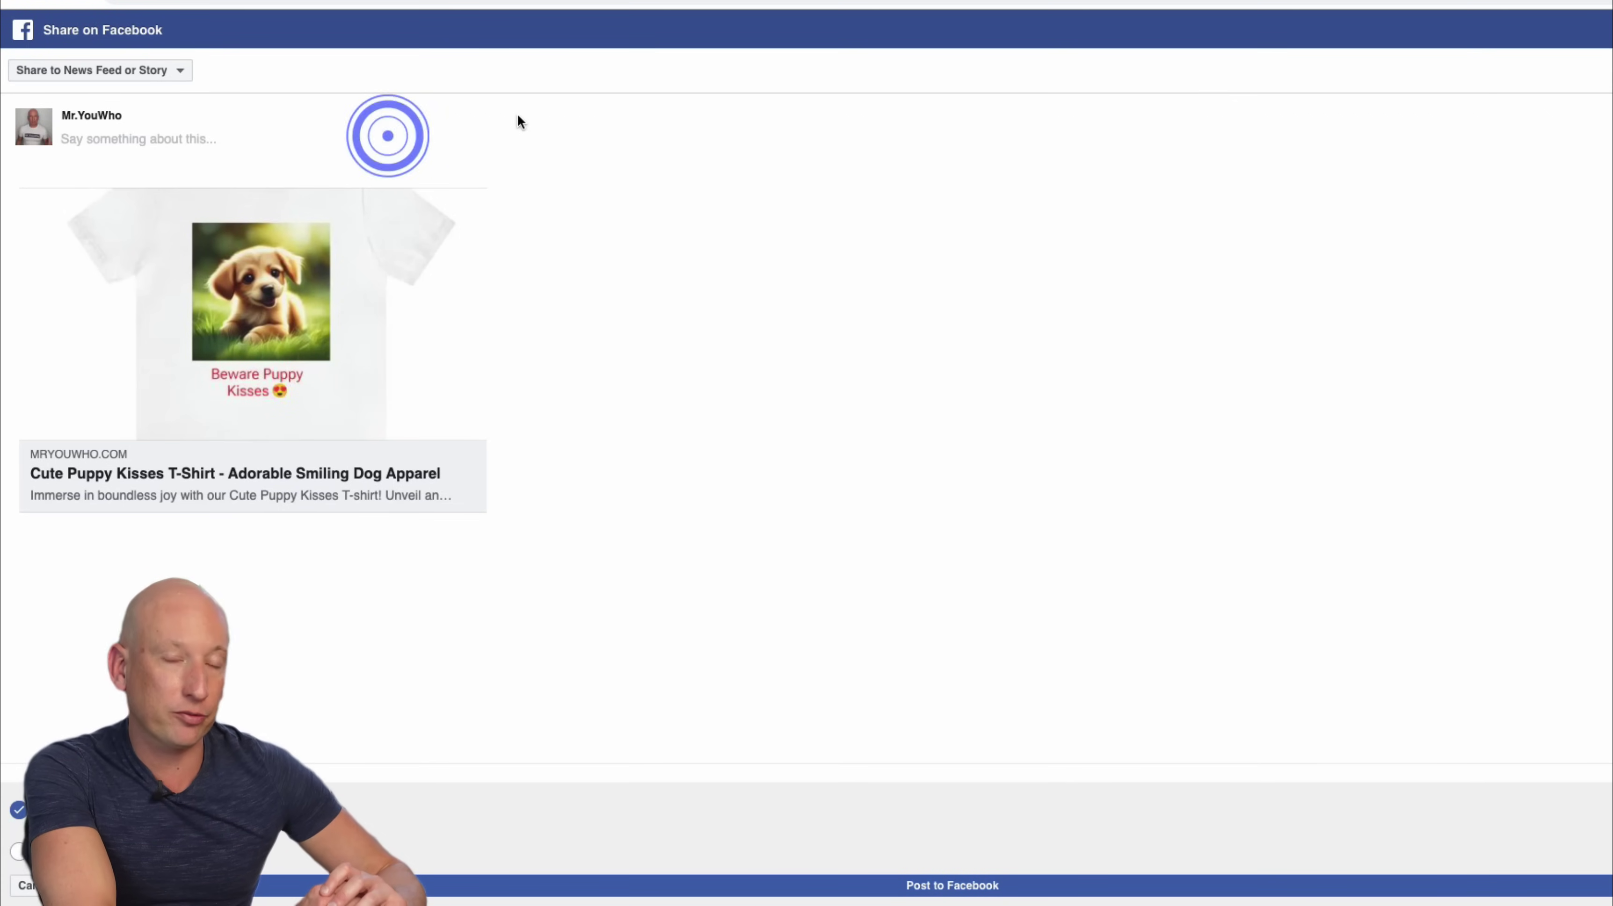
key(super+v)
click(623, 404)
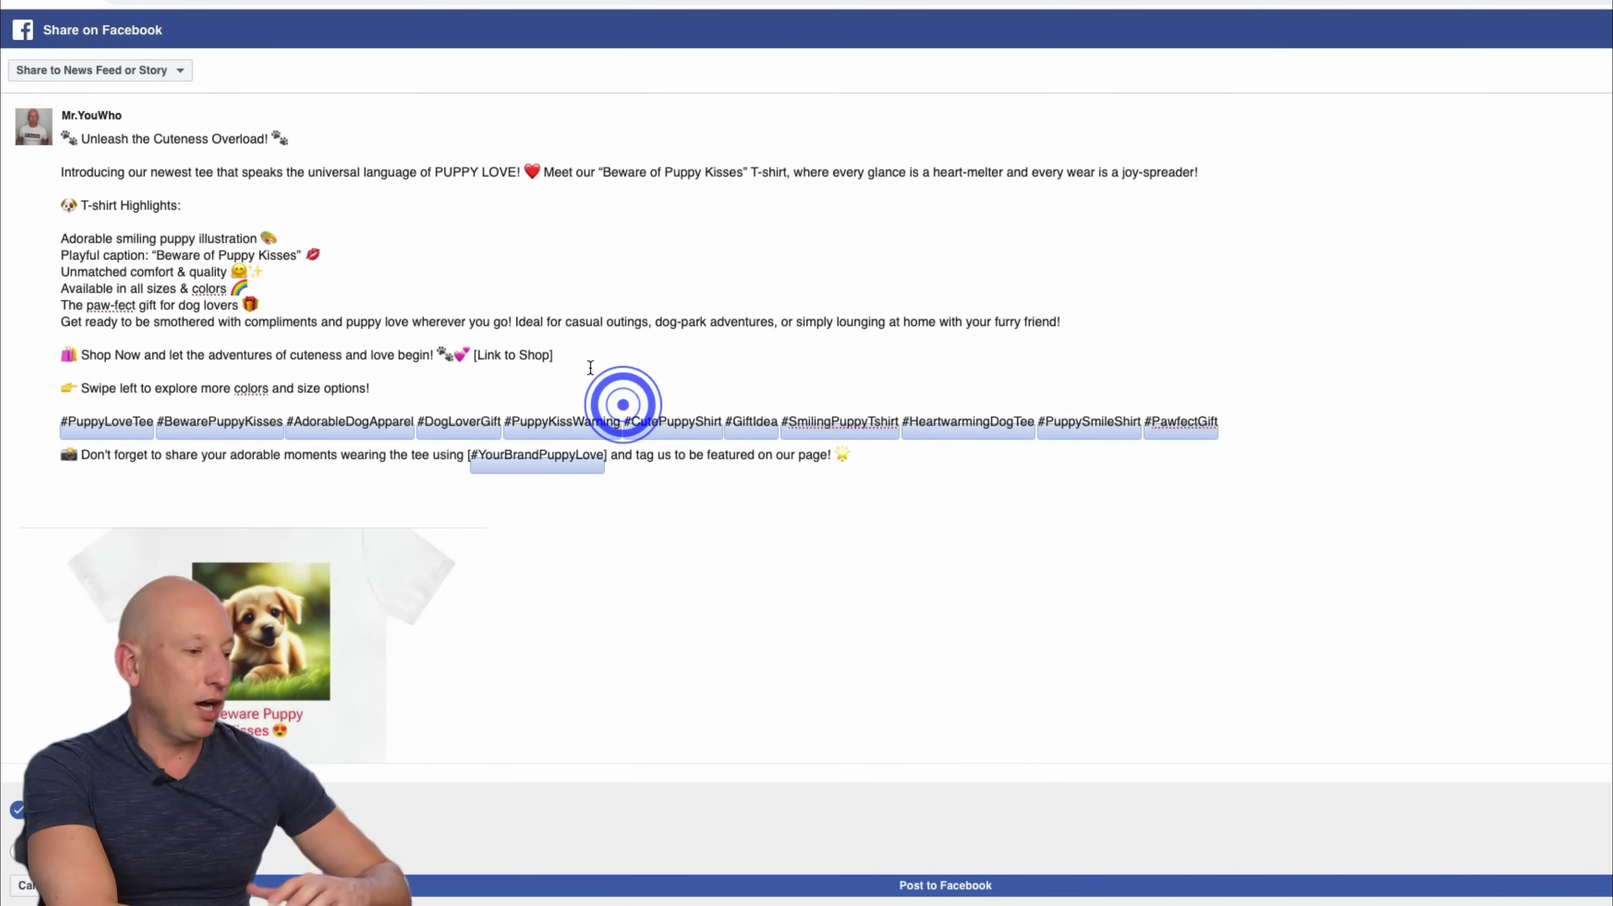
drag(479, 355, 576, 360)
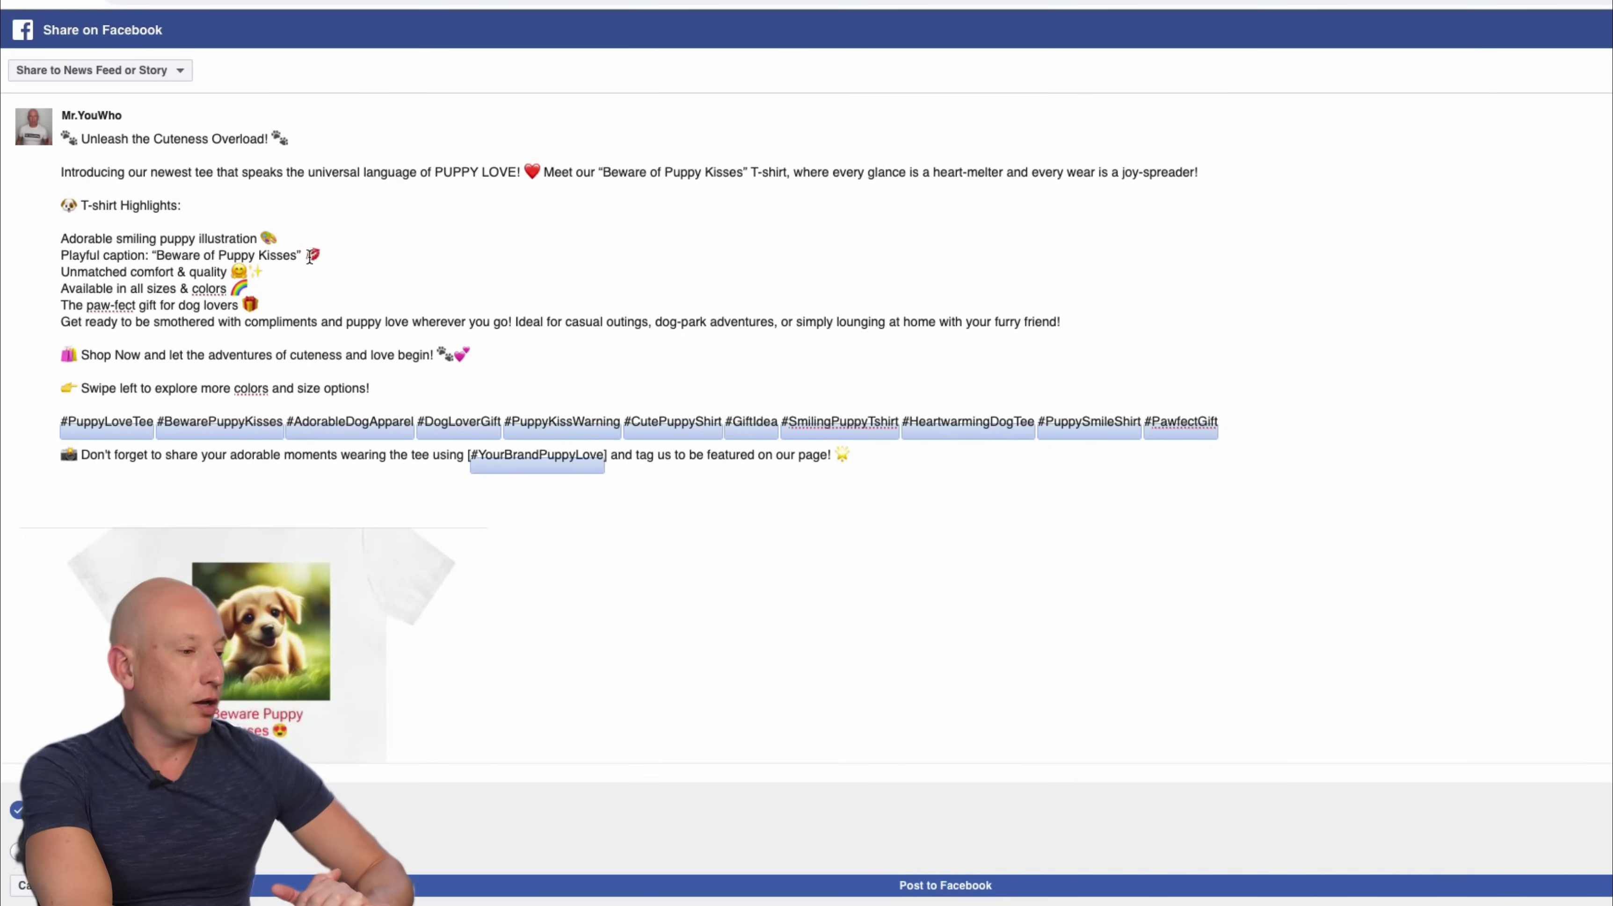
click(442, 234)
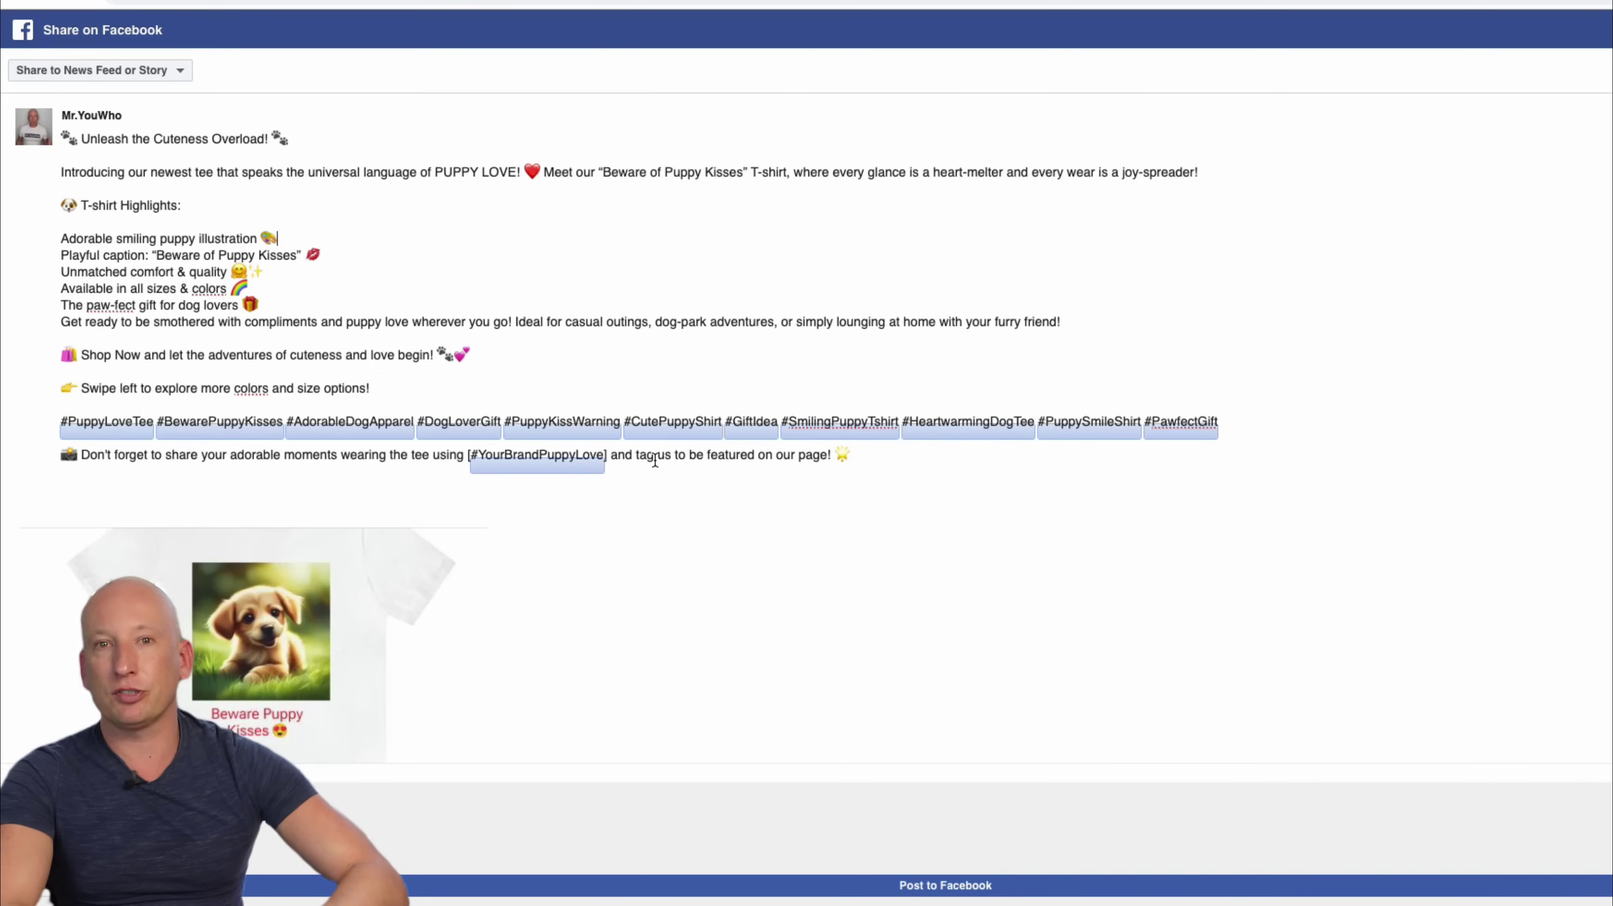
Delete the "[#YourBrandPuppyLove]" placeholder and its leading wording from the post's last line, and publish the post to Facebook.
drag(612, 457, 510, 460)
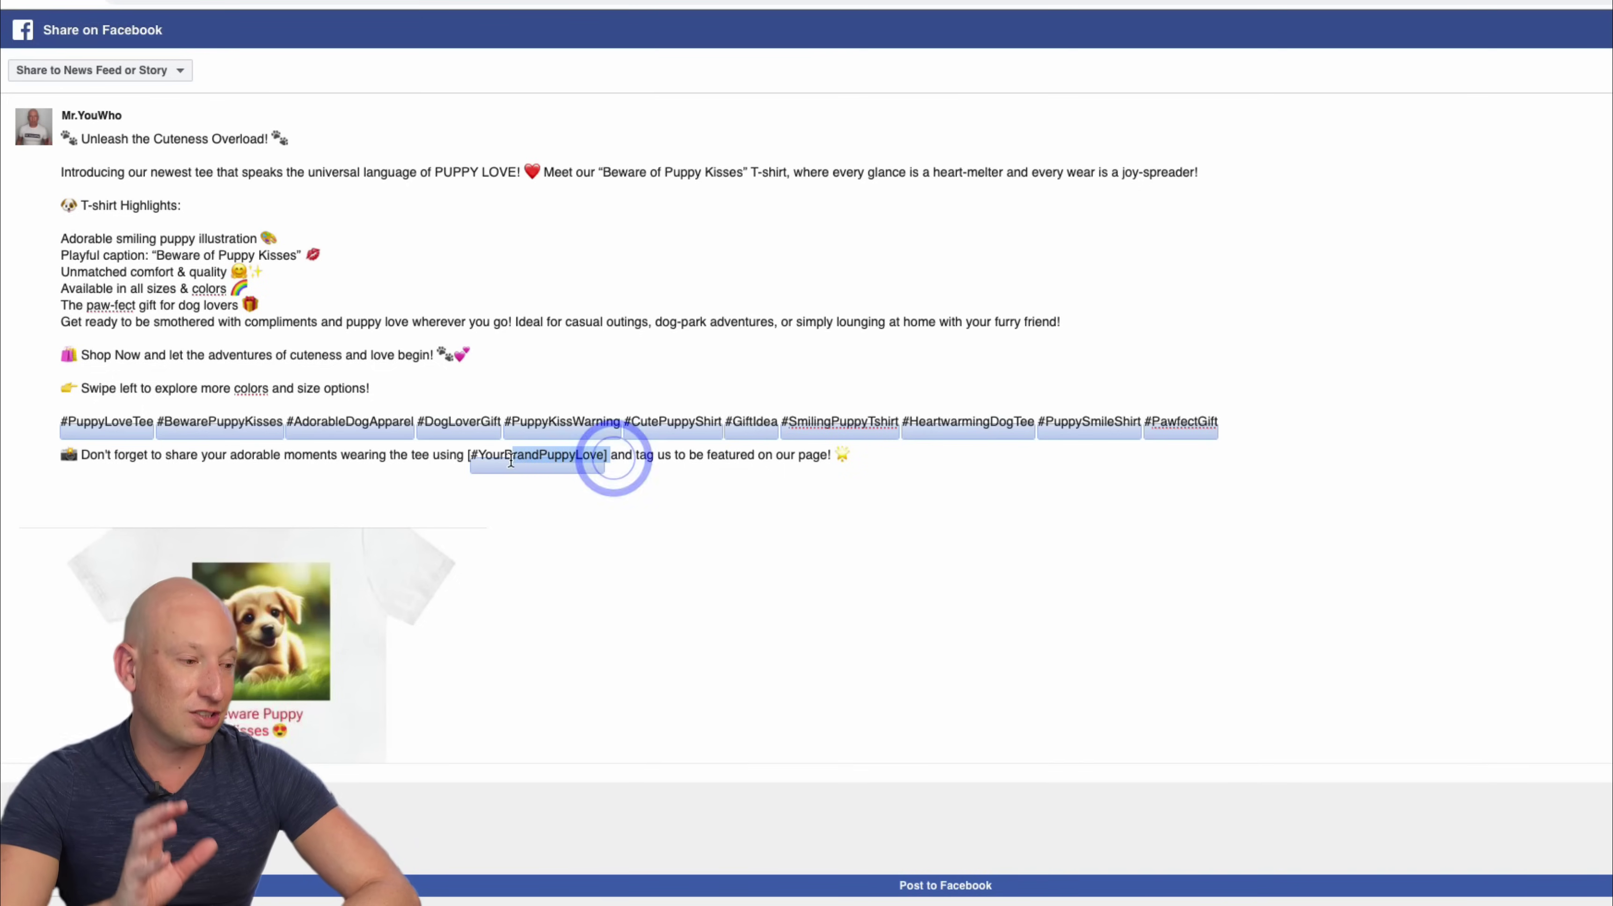
key(BackSpace)
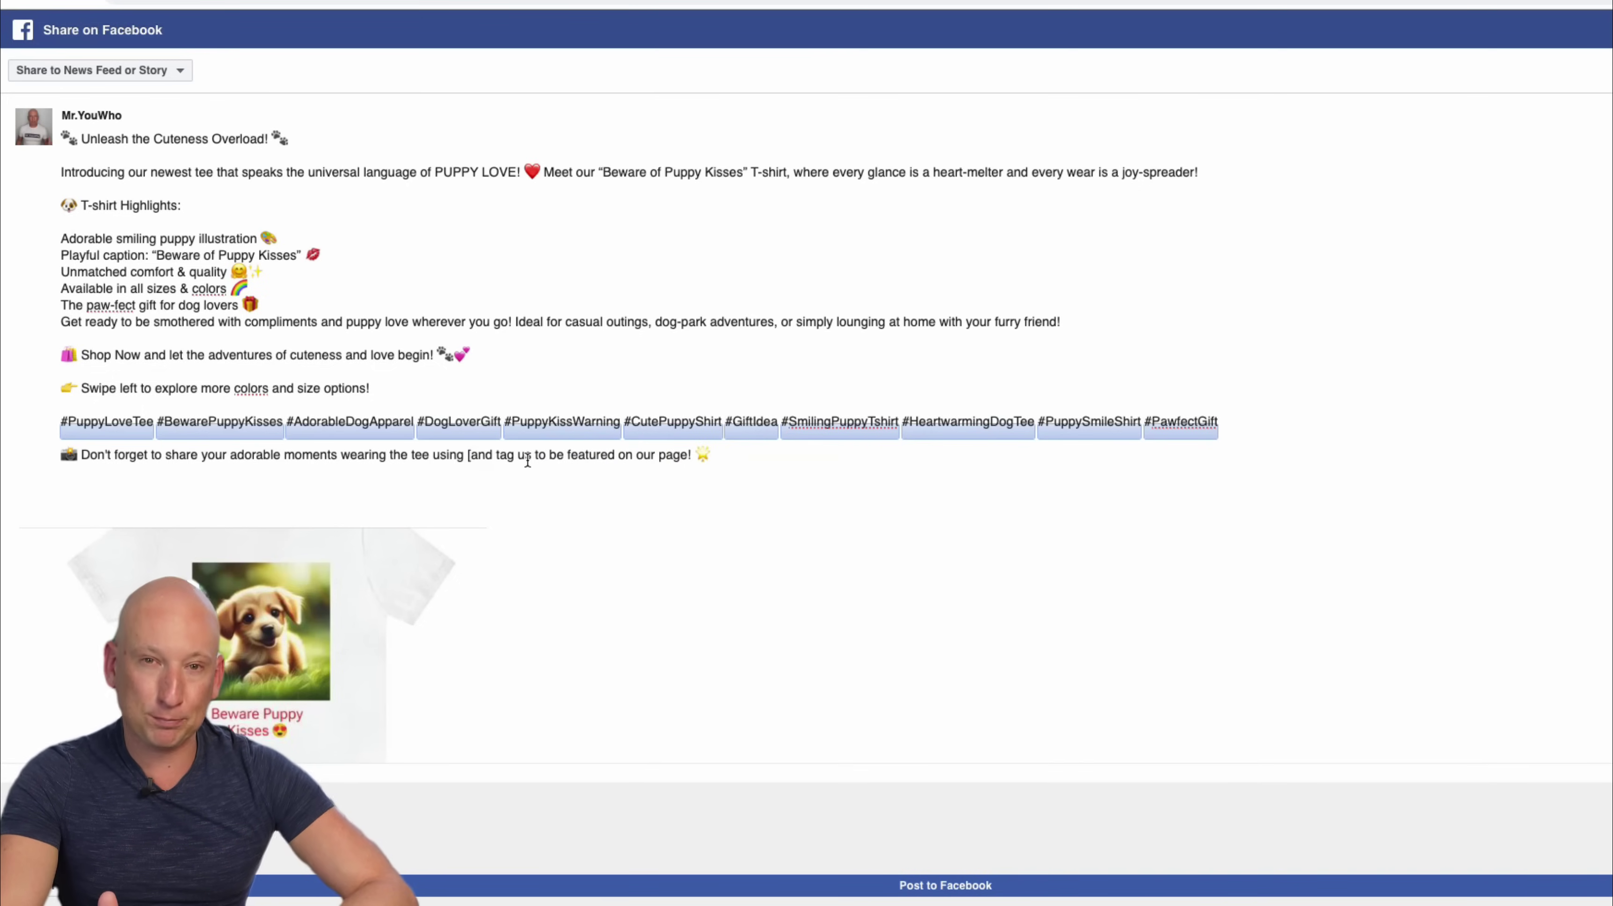
click(470, 456)
key(BackSpace)
key(BackSpace)
key(BackSpace)
key(BackSpace)
key(BackSpace)
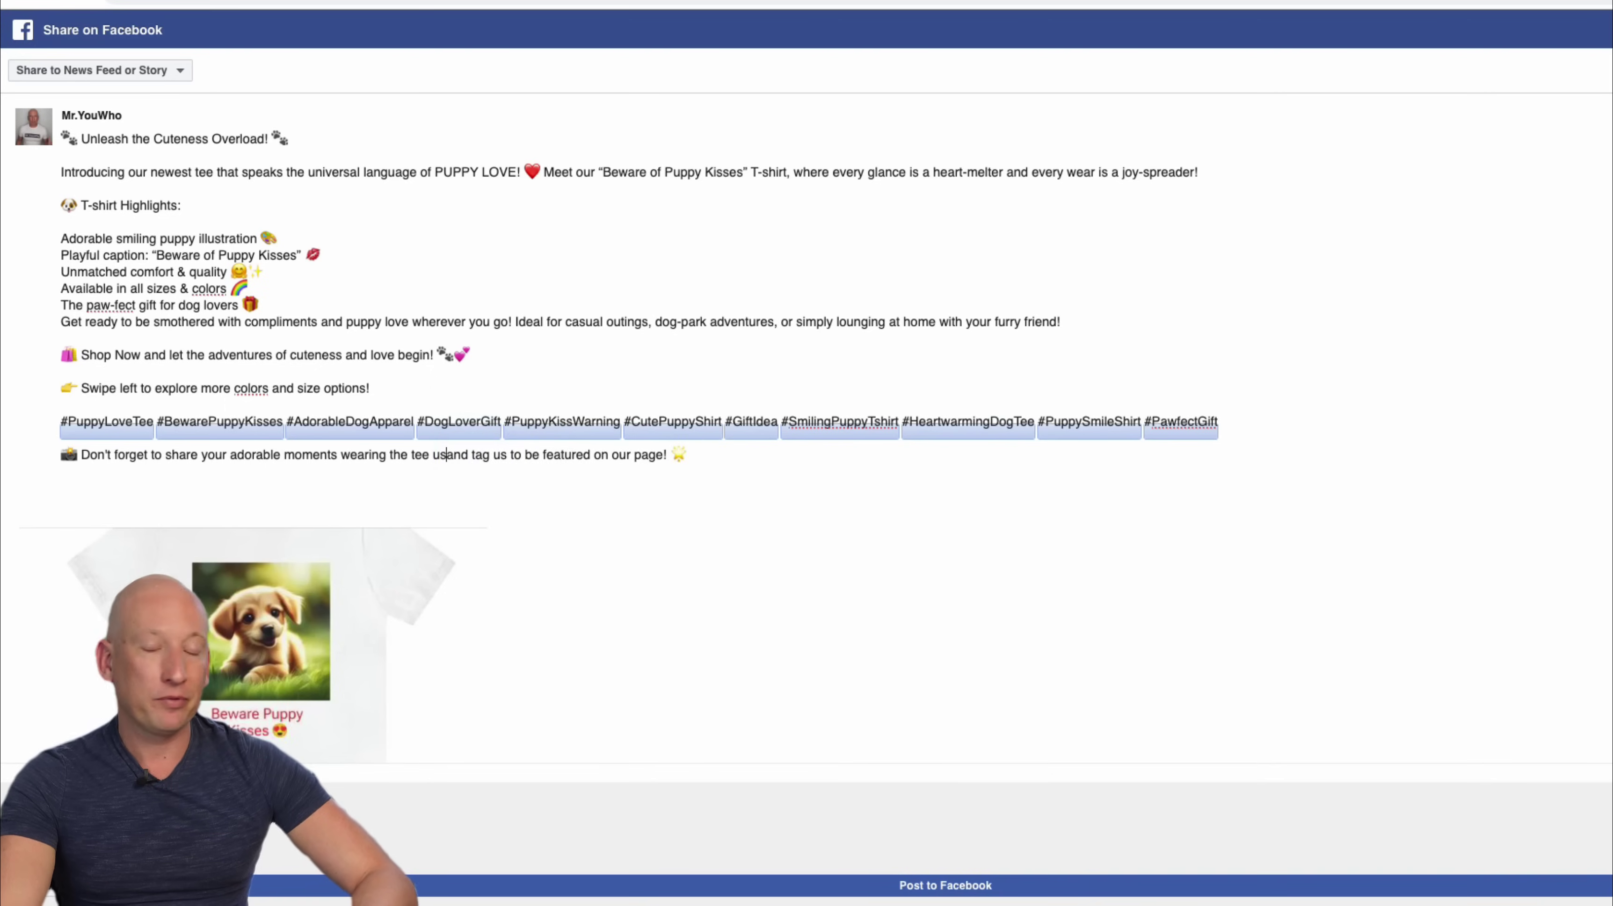
scroll(801, 612, down, 2)
click(943, 885)
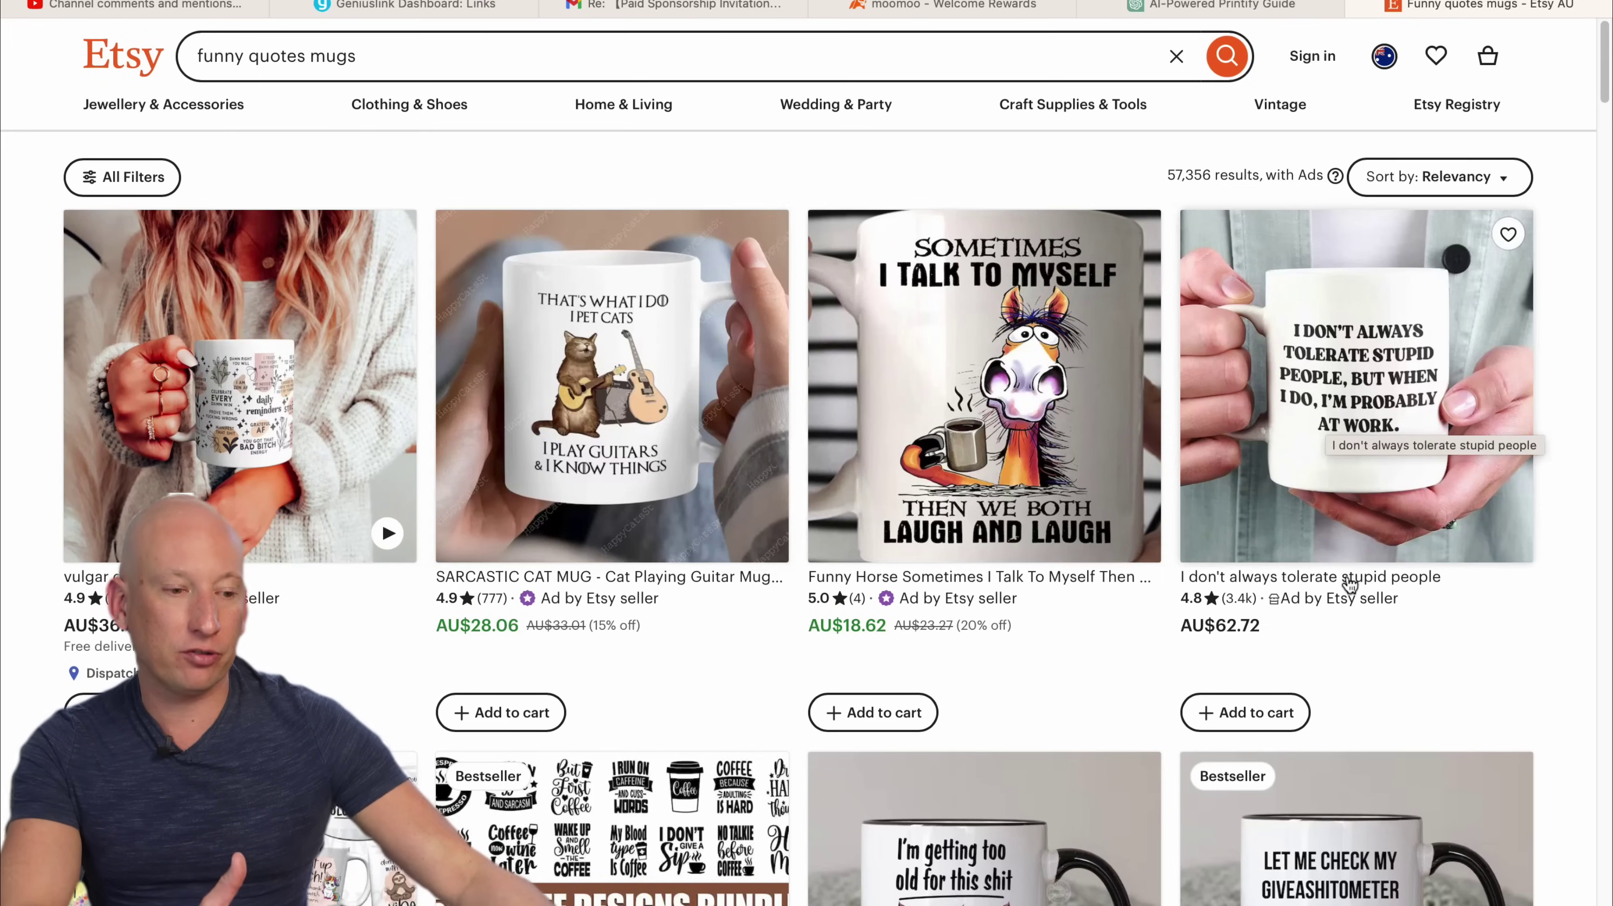
Examine Etsy's "funny quotes mugs" search results for popular mug designs, sayings, review counts and prices.
scroll(1275, 629, down, 8)
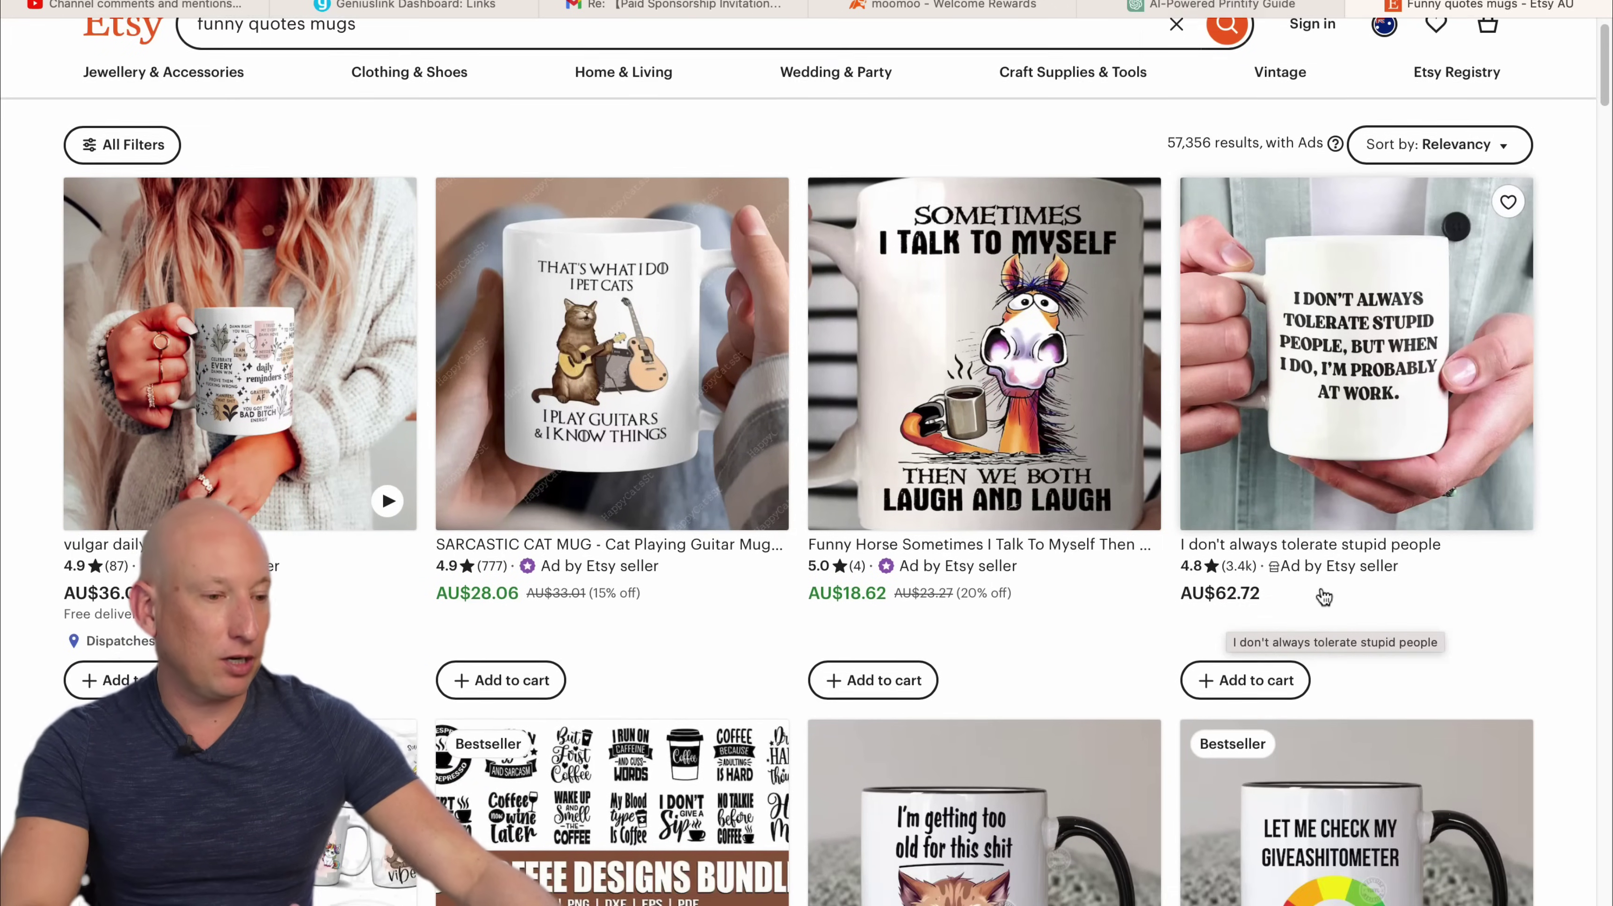
scroll(1310, 575, down, 4)
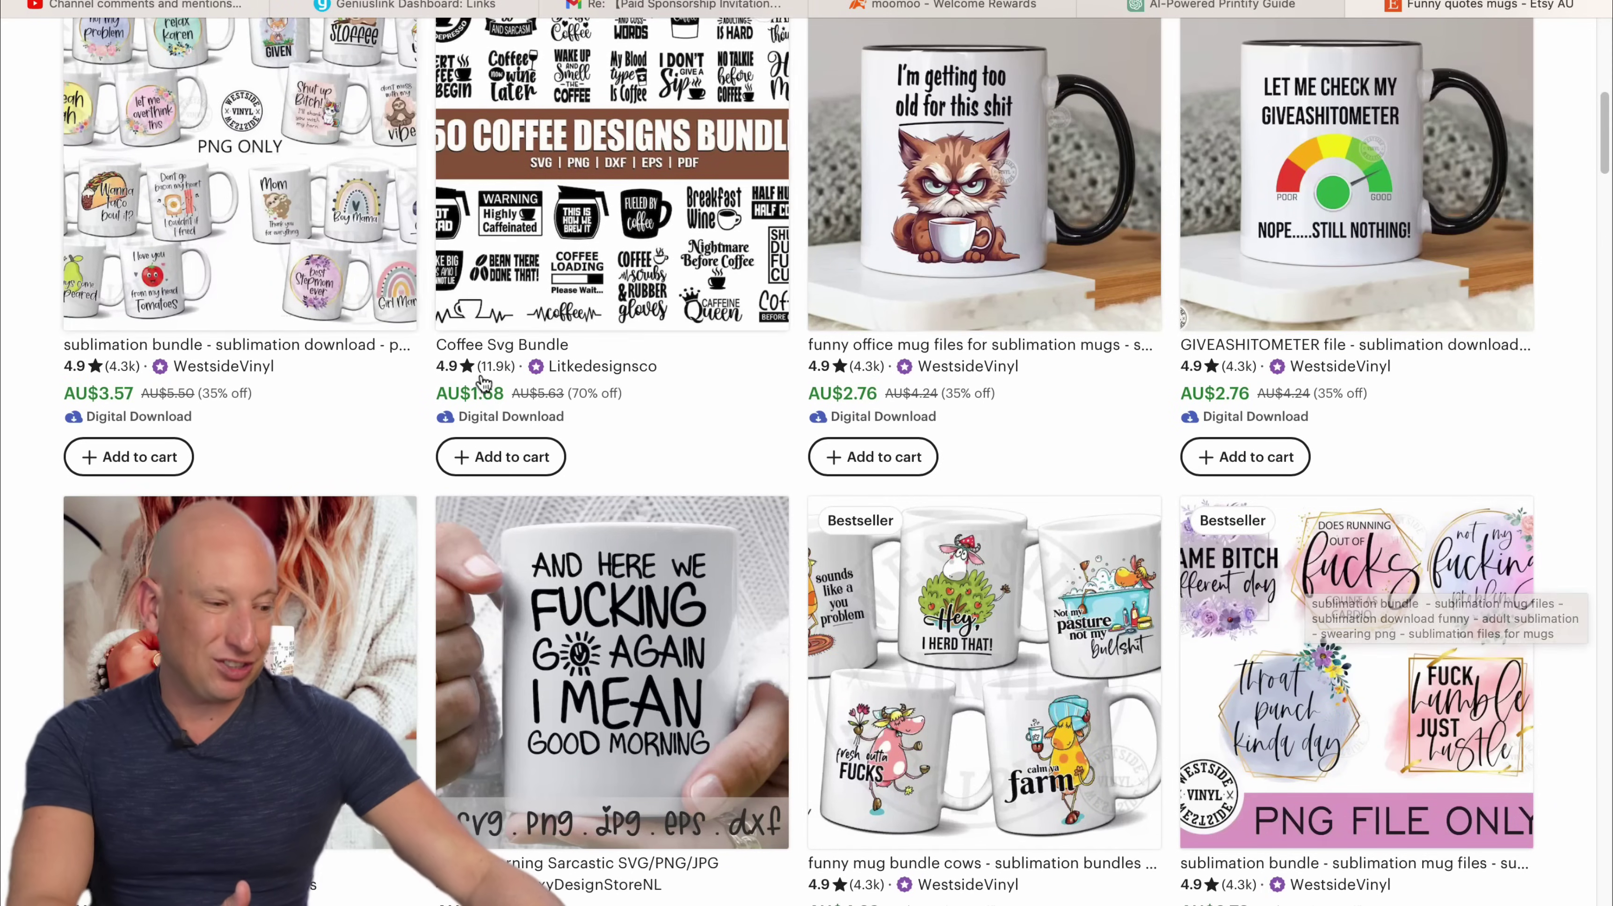
scroll(244, 243, down, 4)
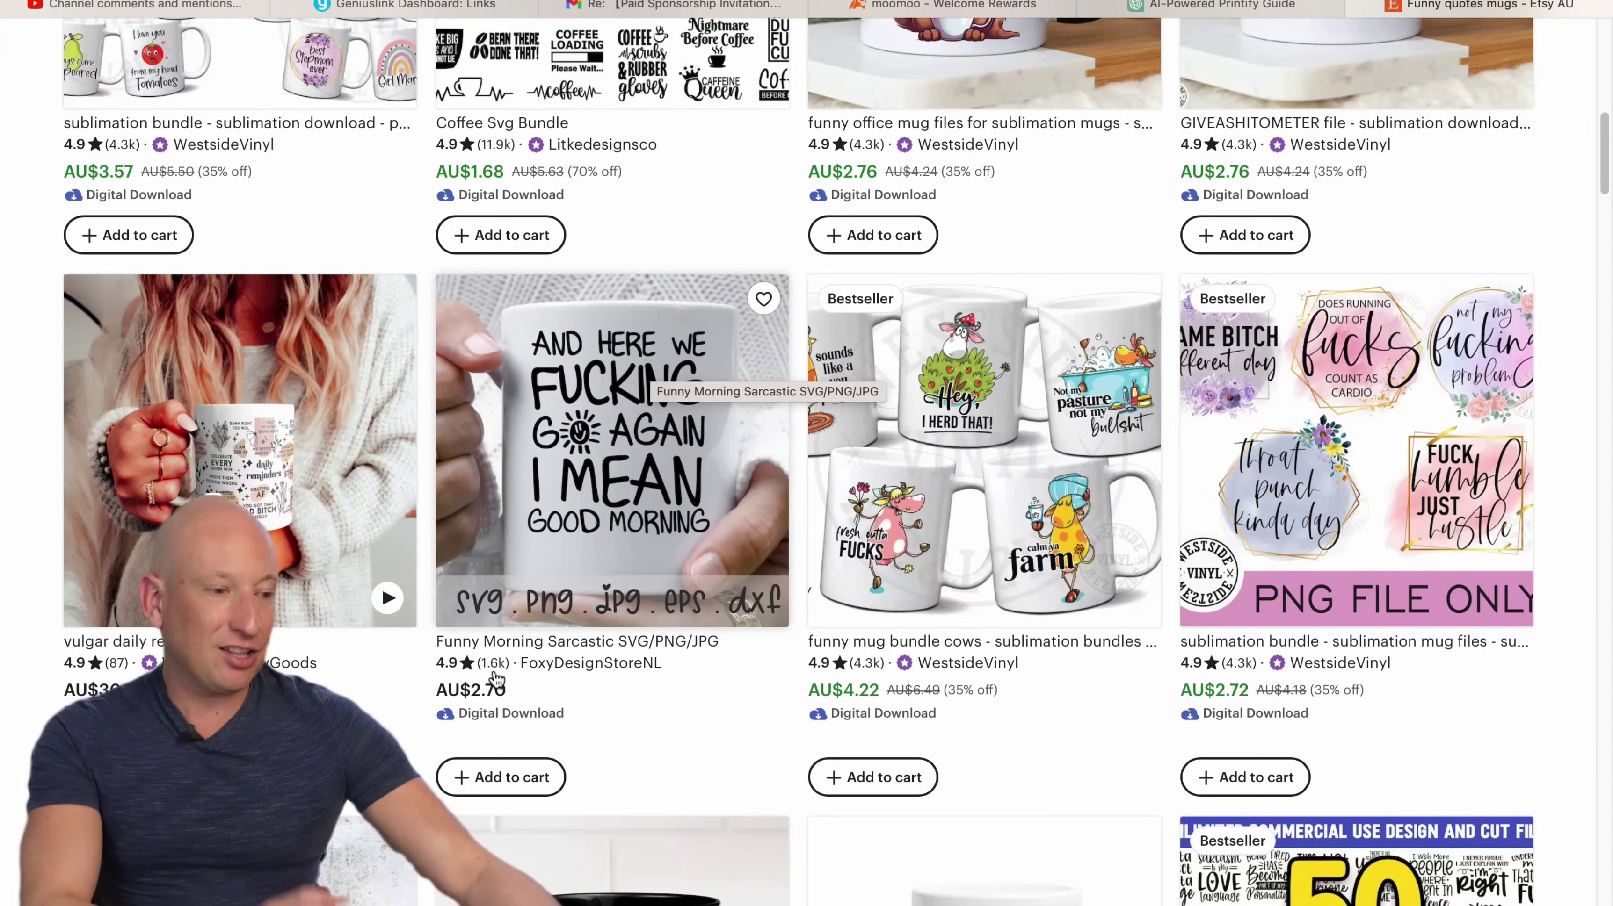
scroll(496, 680, down, 6)
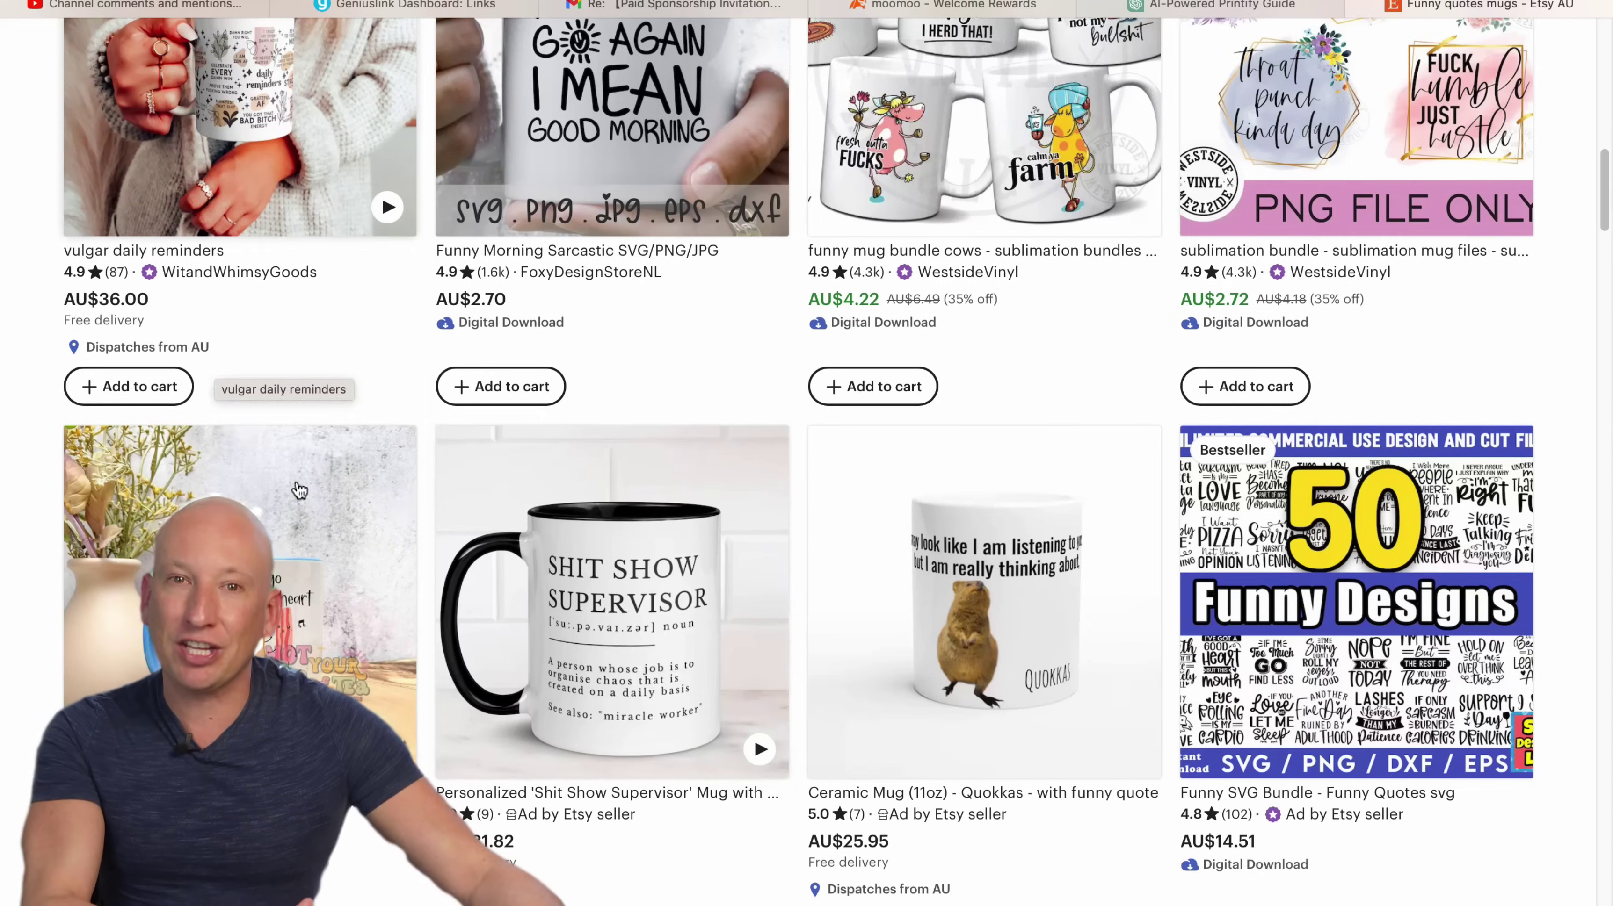
scroll(286, 444, down, 6)
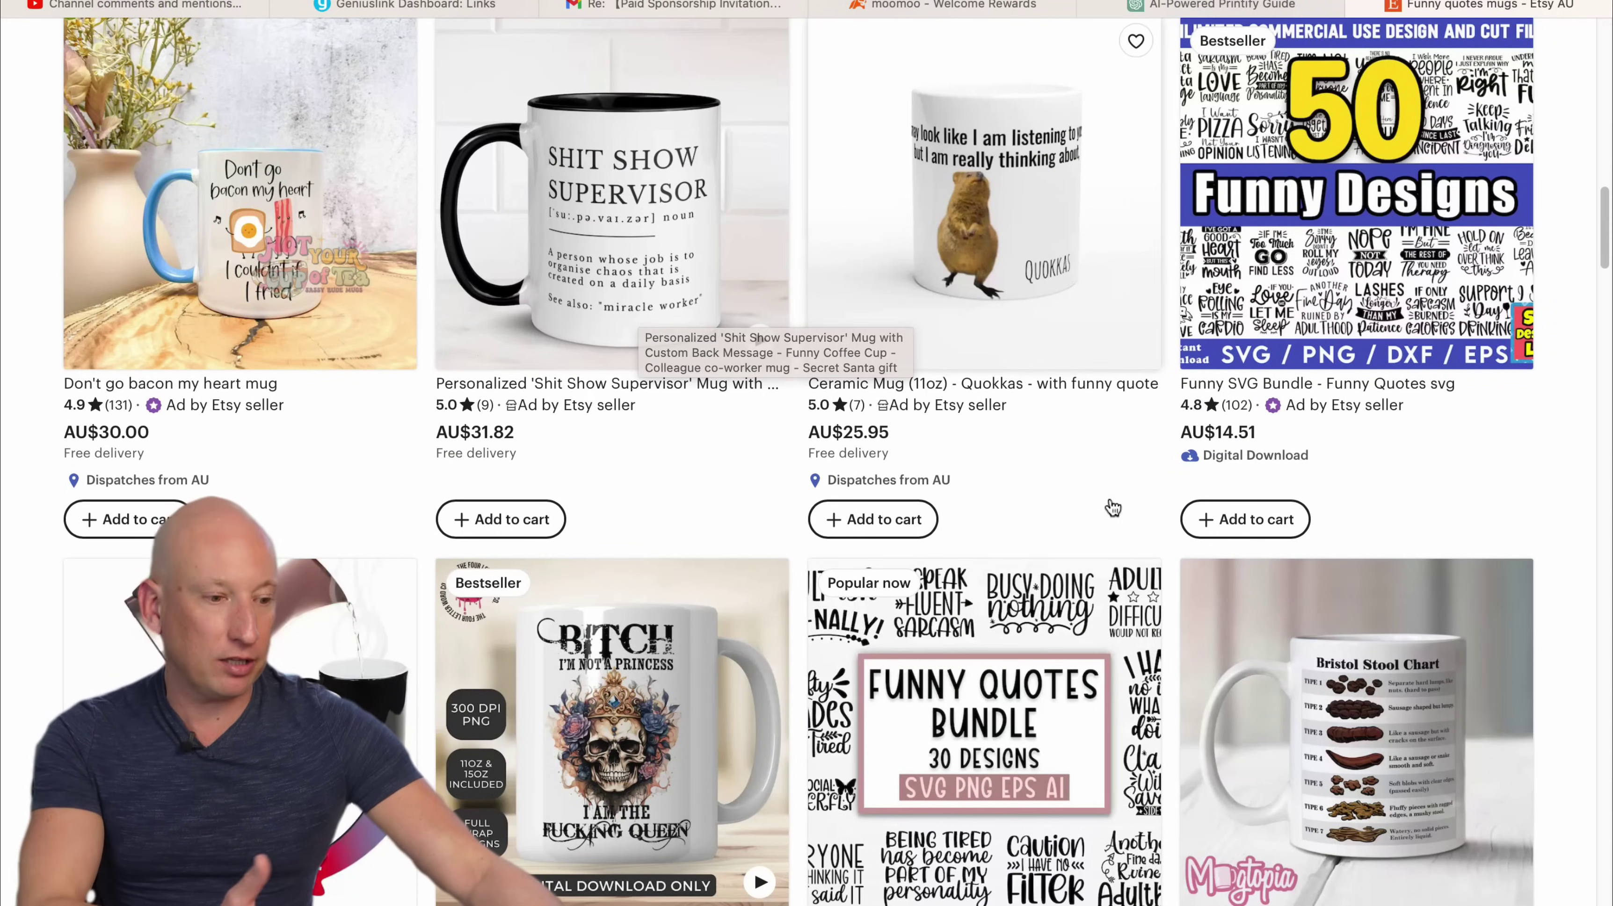
scroll(993, 447, down, 20)
scroll(860, 547, down, 11)
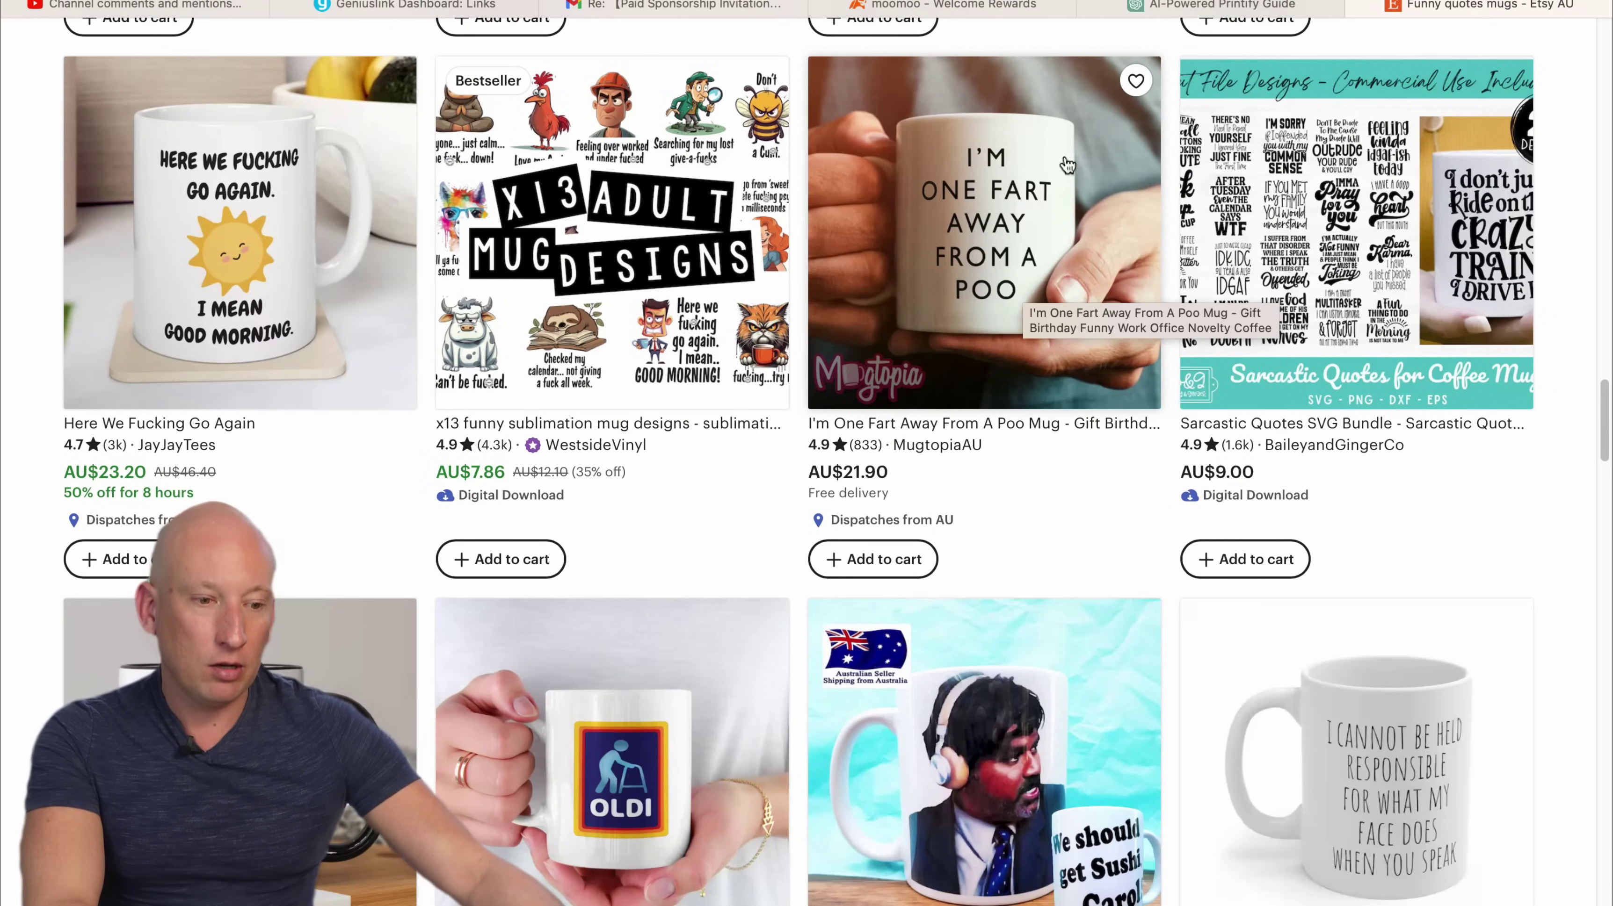
scroll(1016, 458, down, 8)
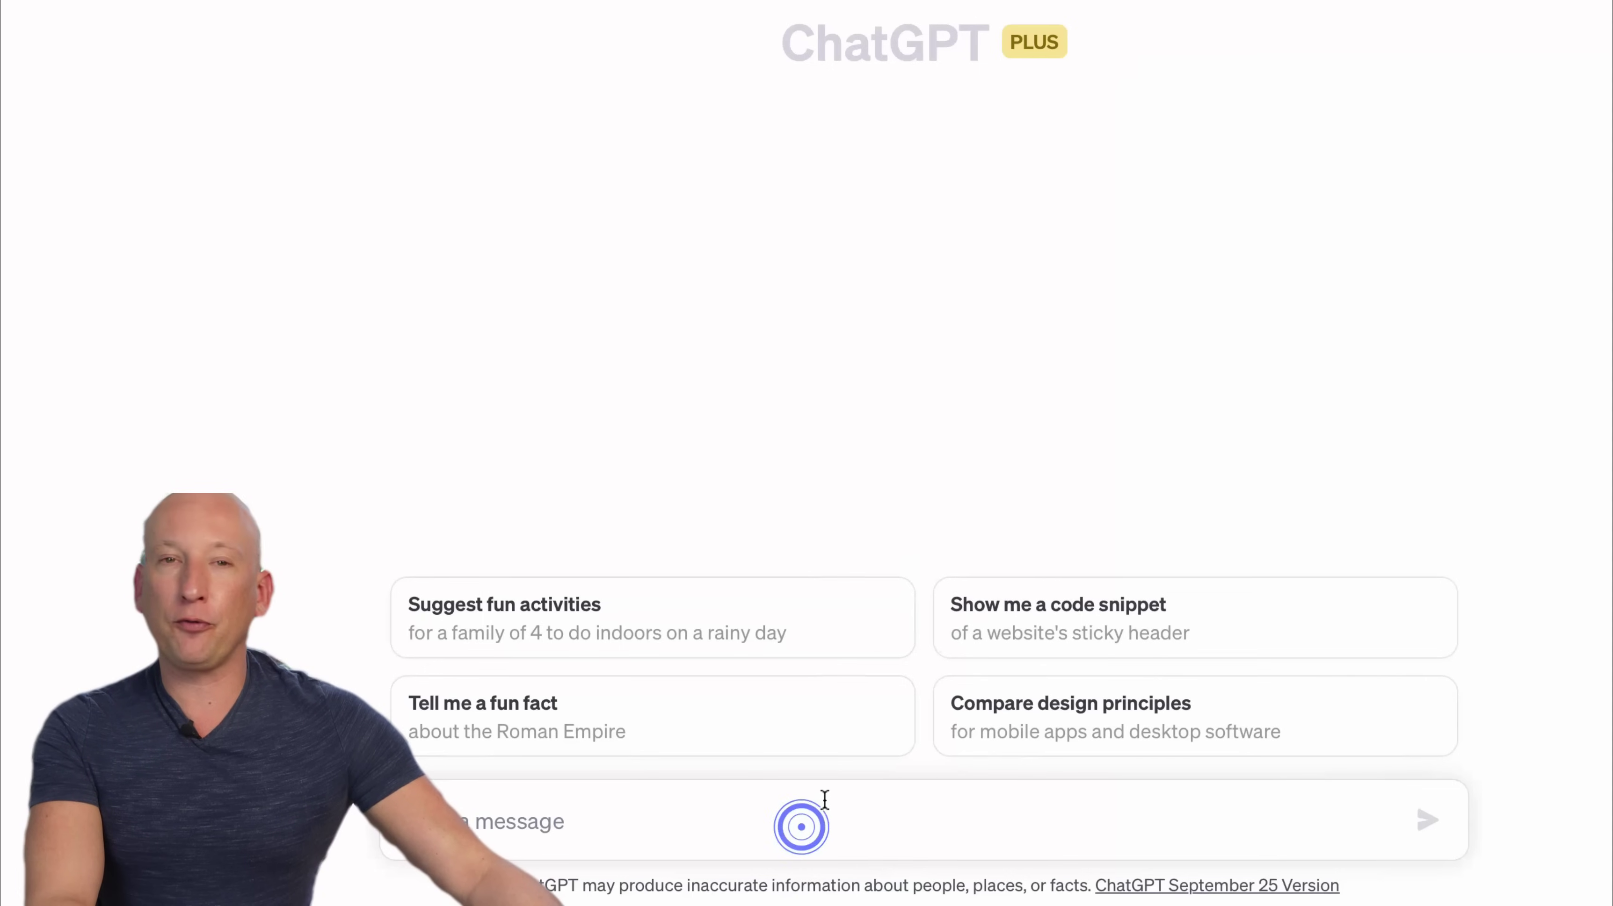
Ask ChatGPT to "please generate some original but really funny ideas for quotes to put on mugs" and pick the quote "Sip happens.".
text(please generate some original but really funny ideas to put on mugs)
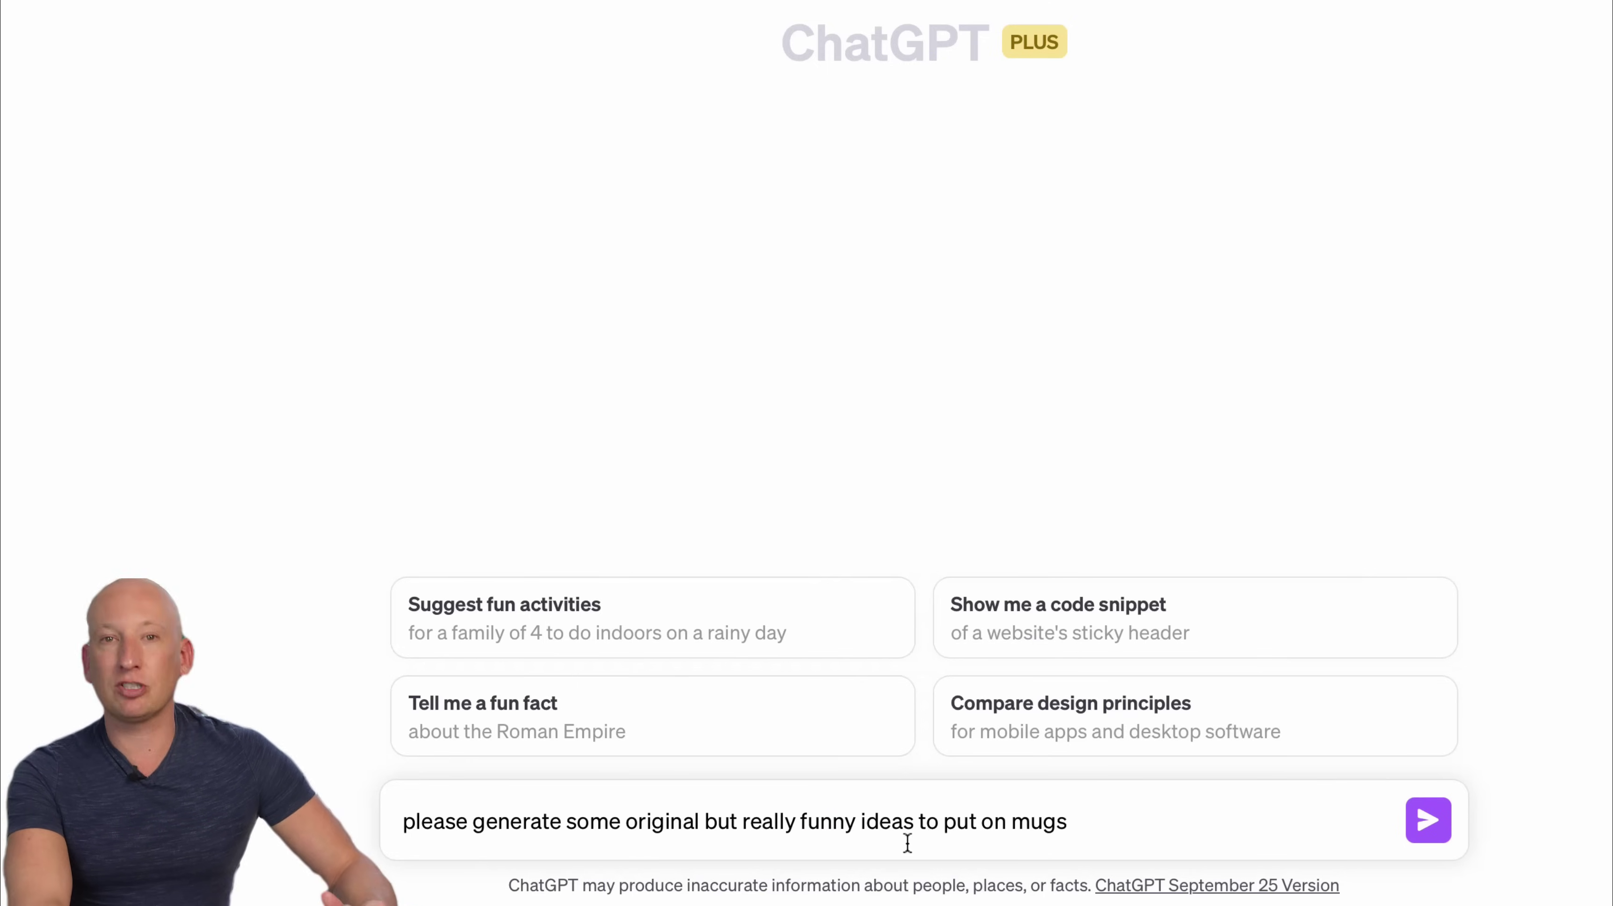
drag(914, 825, 1071, 825)
click(918, 828)
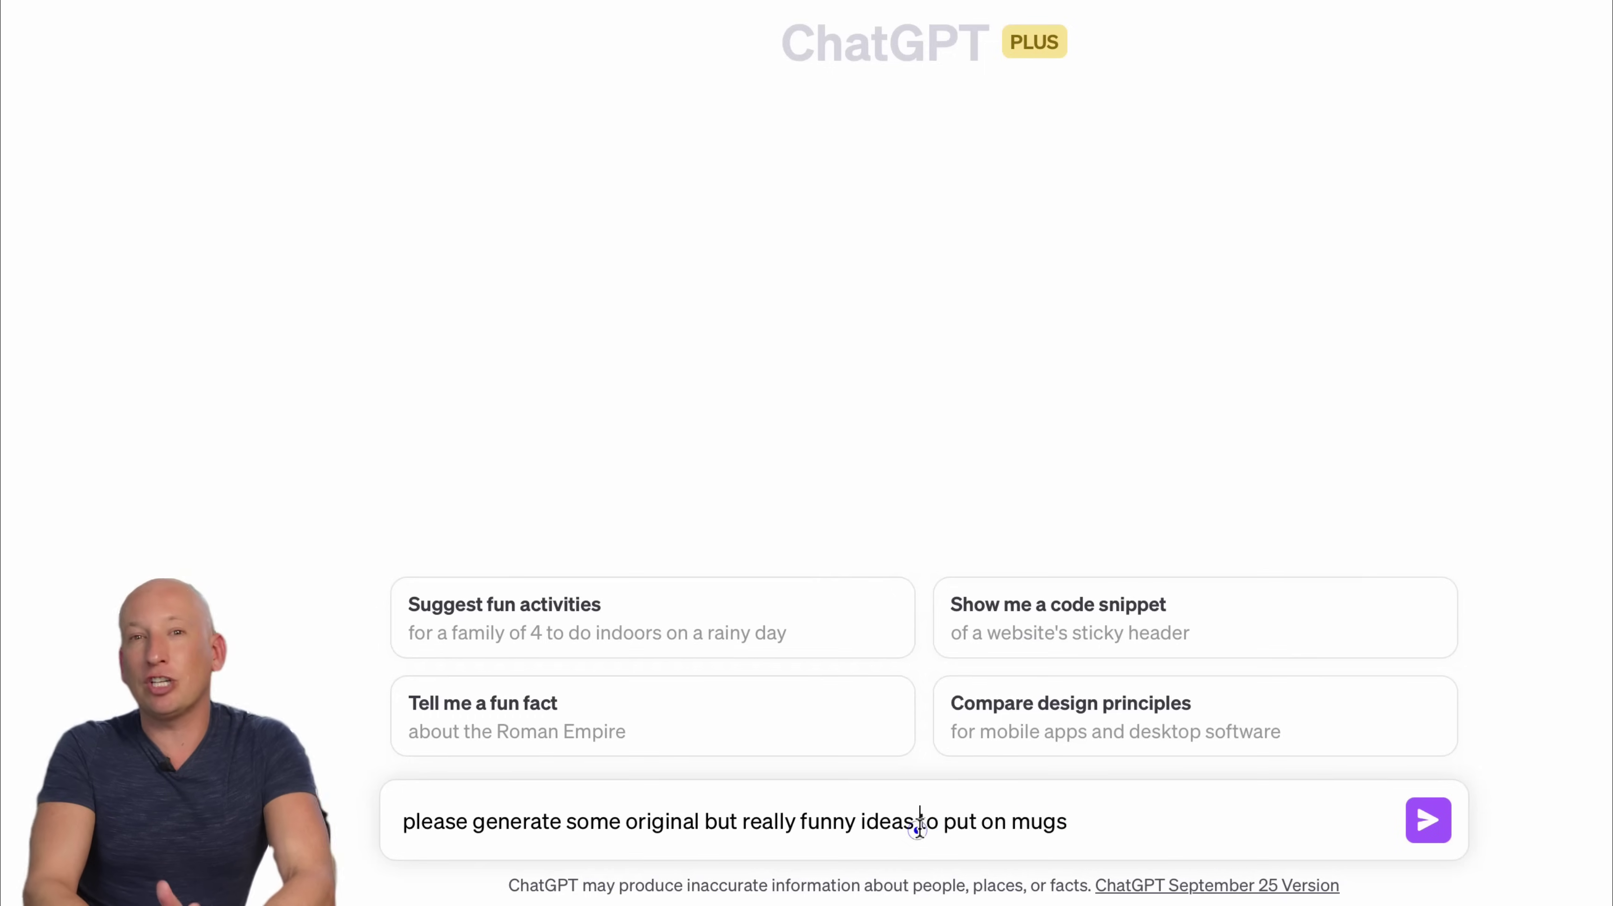
key(Return)
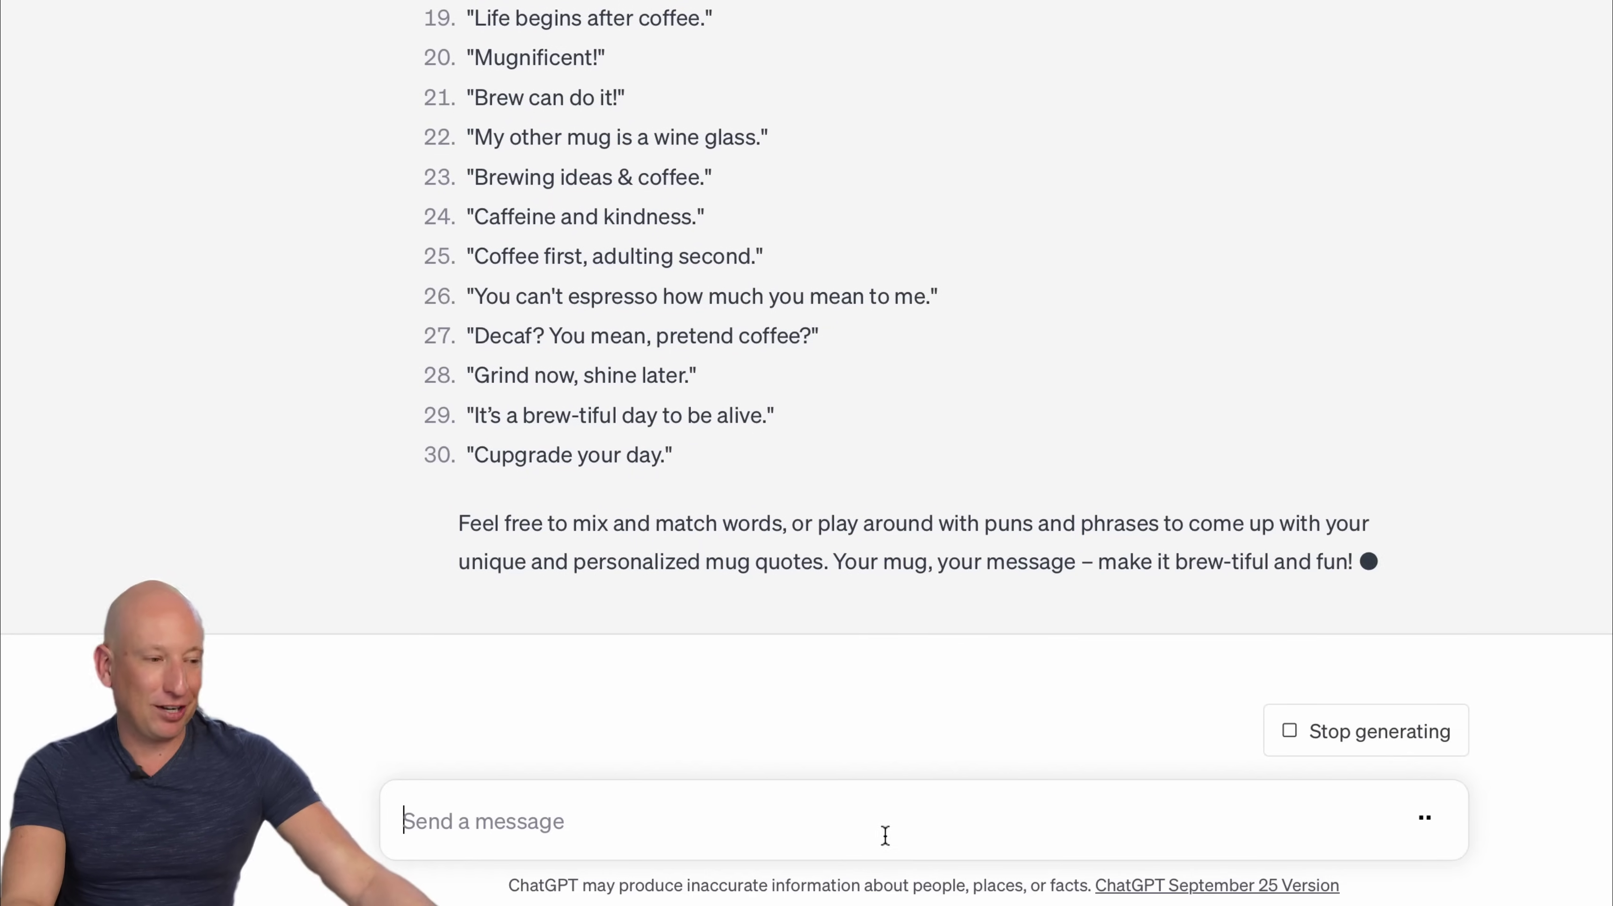
scroll(605, 120, up, 13)
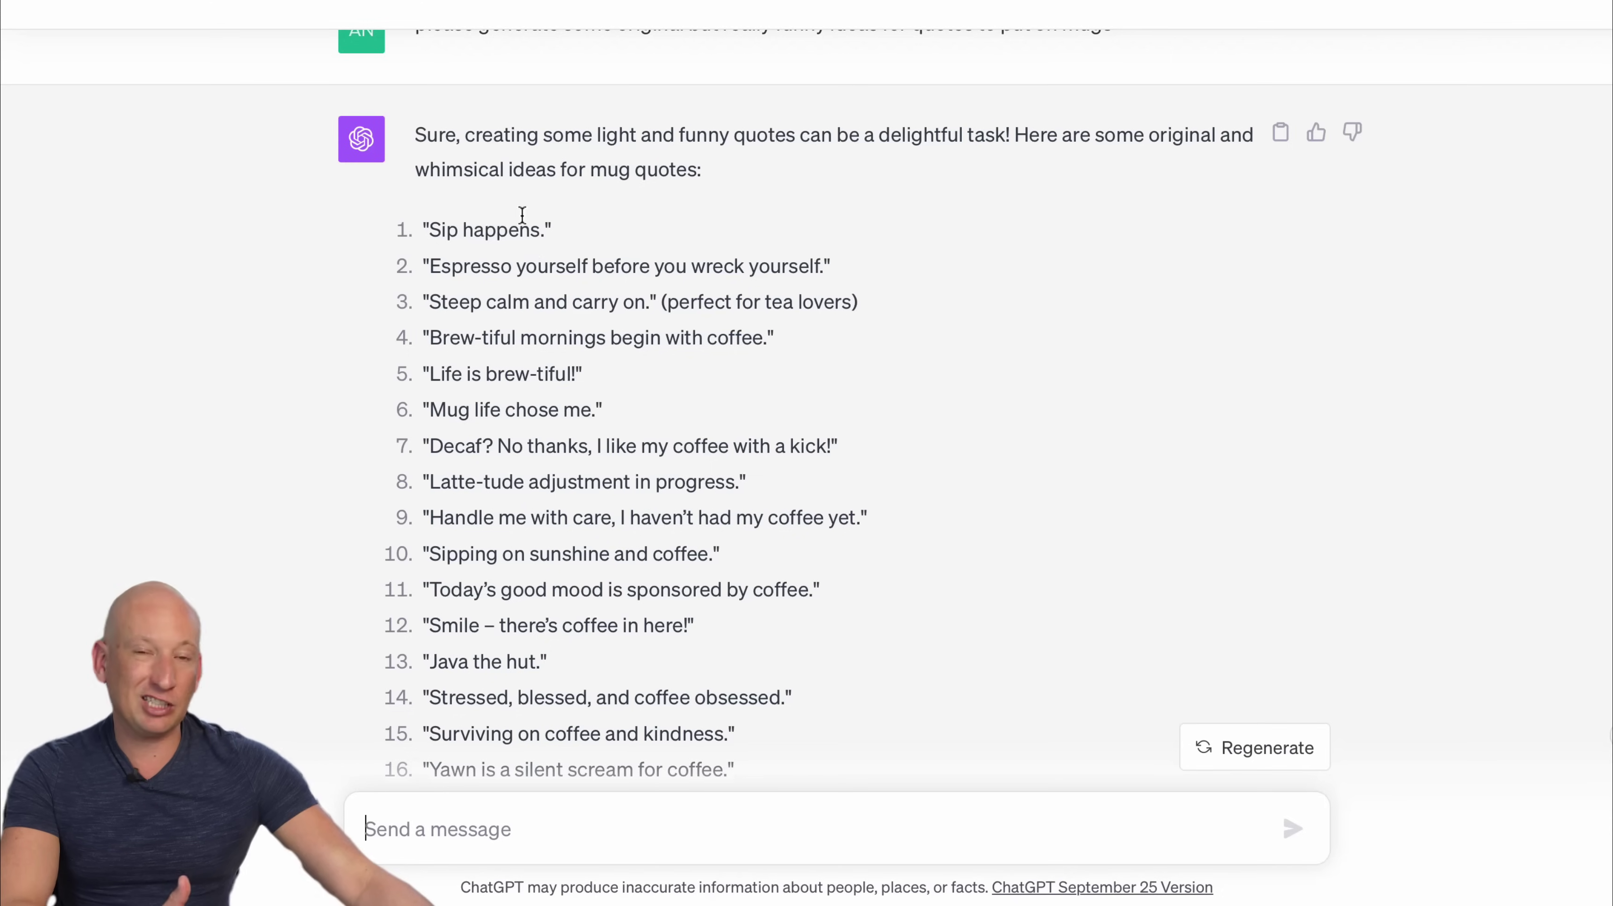
triple_click(513, 226)
click(550, 233)
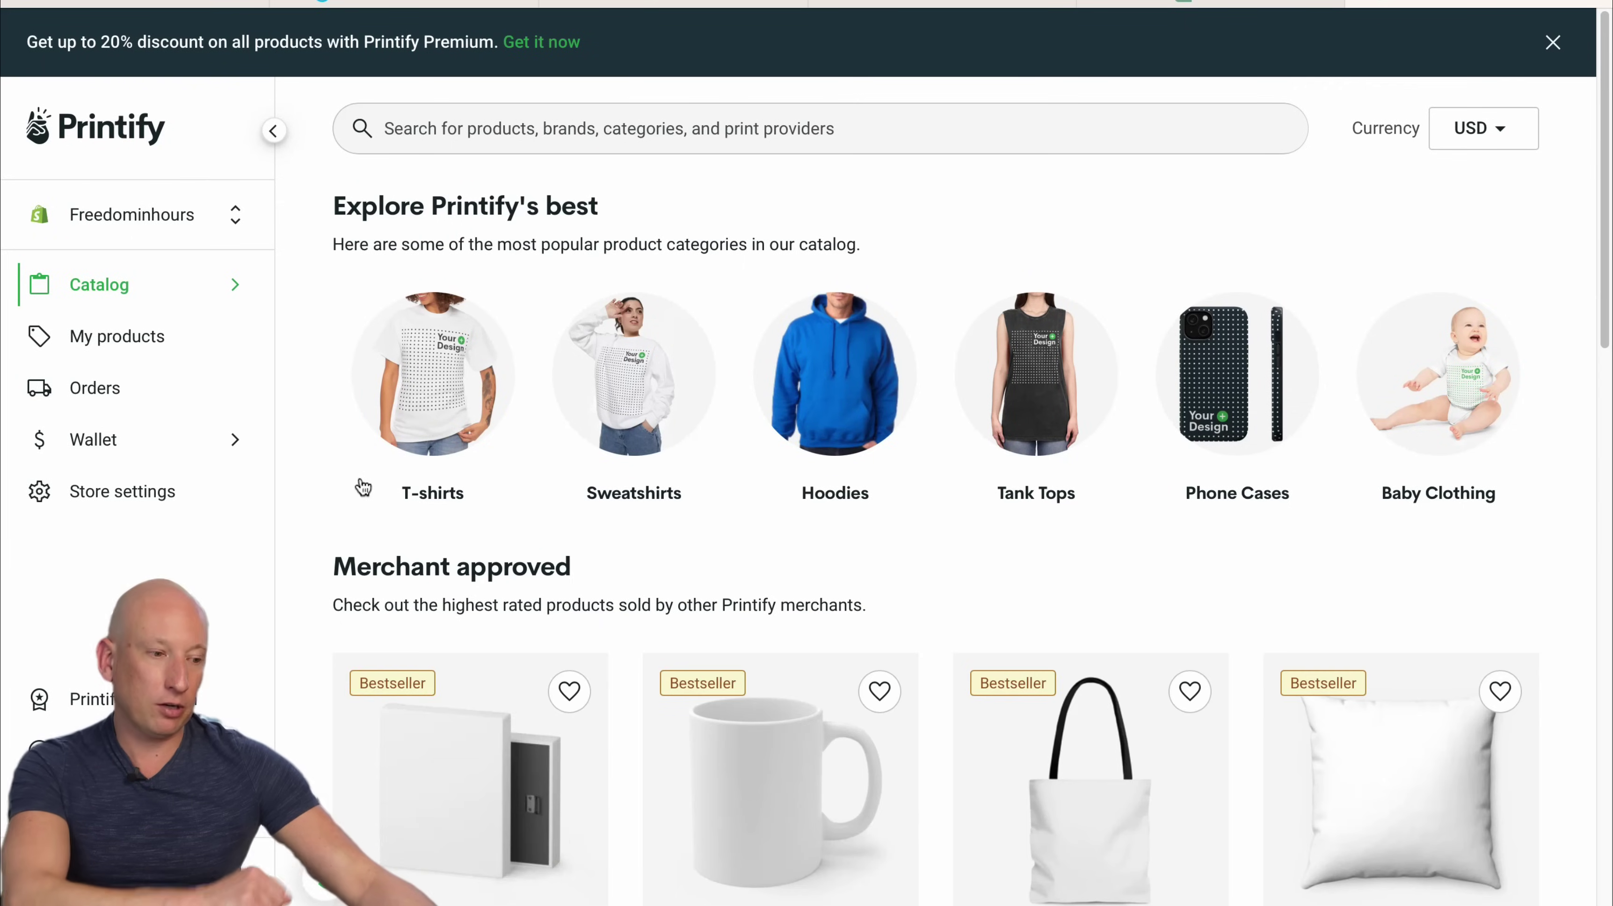
In the Printify catalog, choose the bestselling Ceramic Mug 11oz and start designing it with the first listed provider.
click(783, 807)
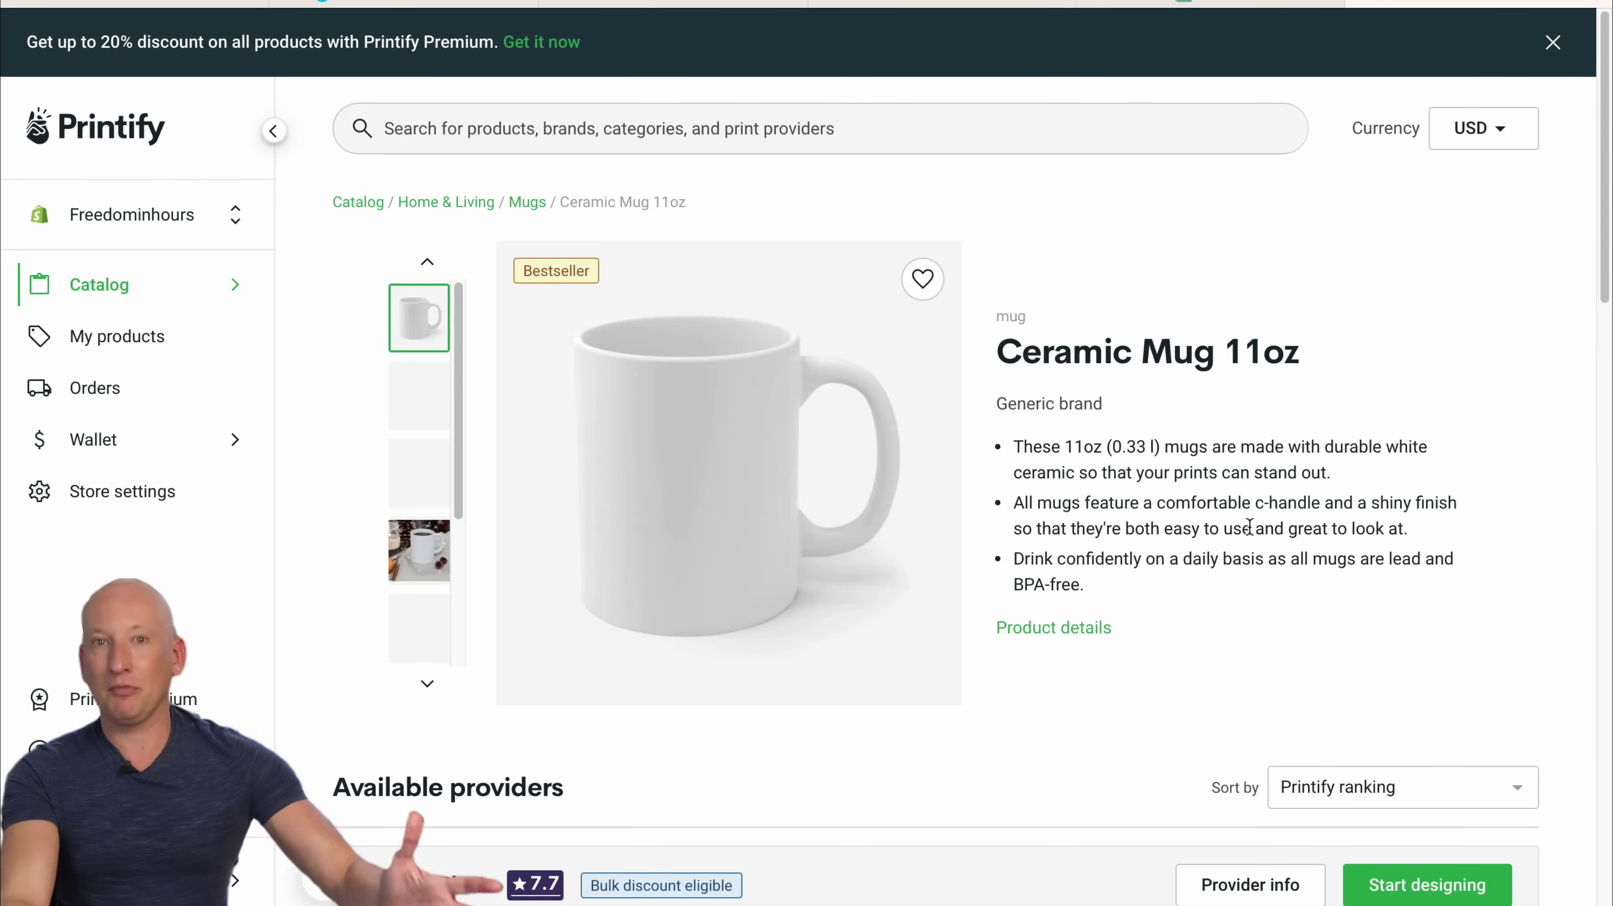
scroll(1386, 615, down, 3)
click(1476, 720)
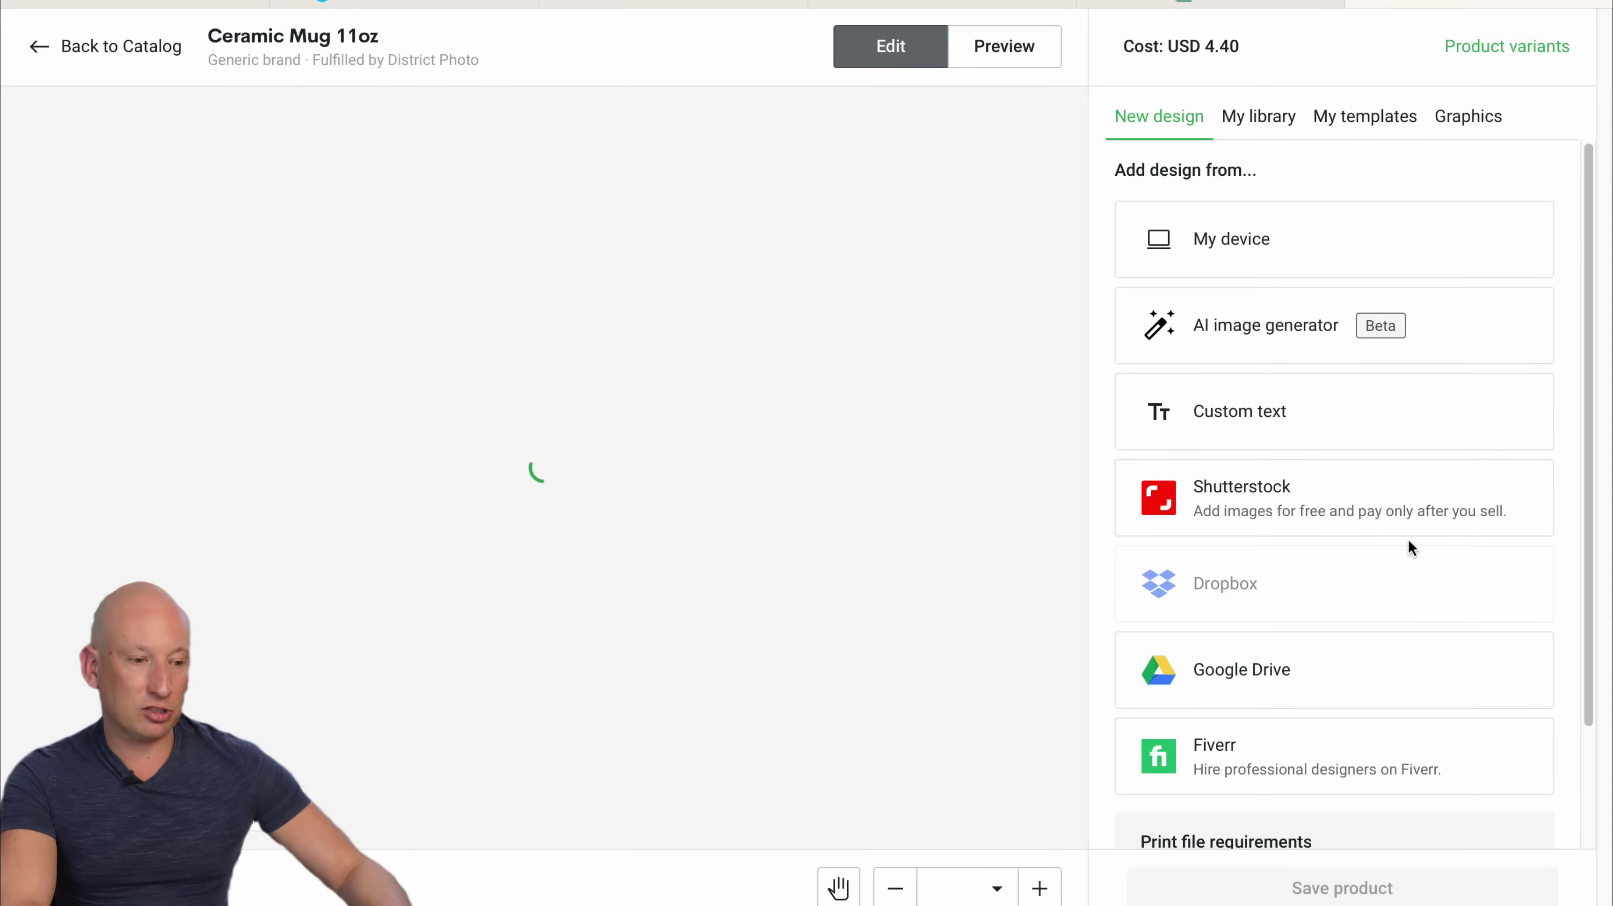
Add custom text reading "Sip Happens!" to the mug, checking the wording against ChatGPT's quote list.
click(1240, 419)
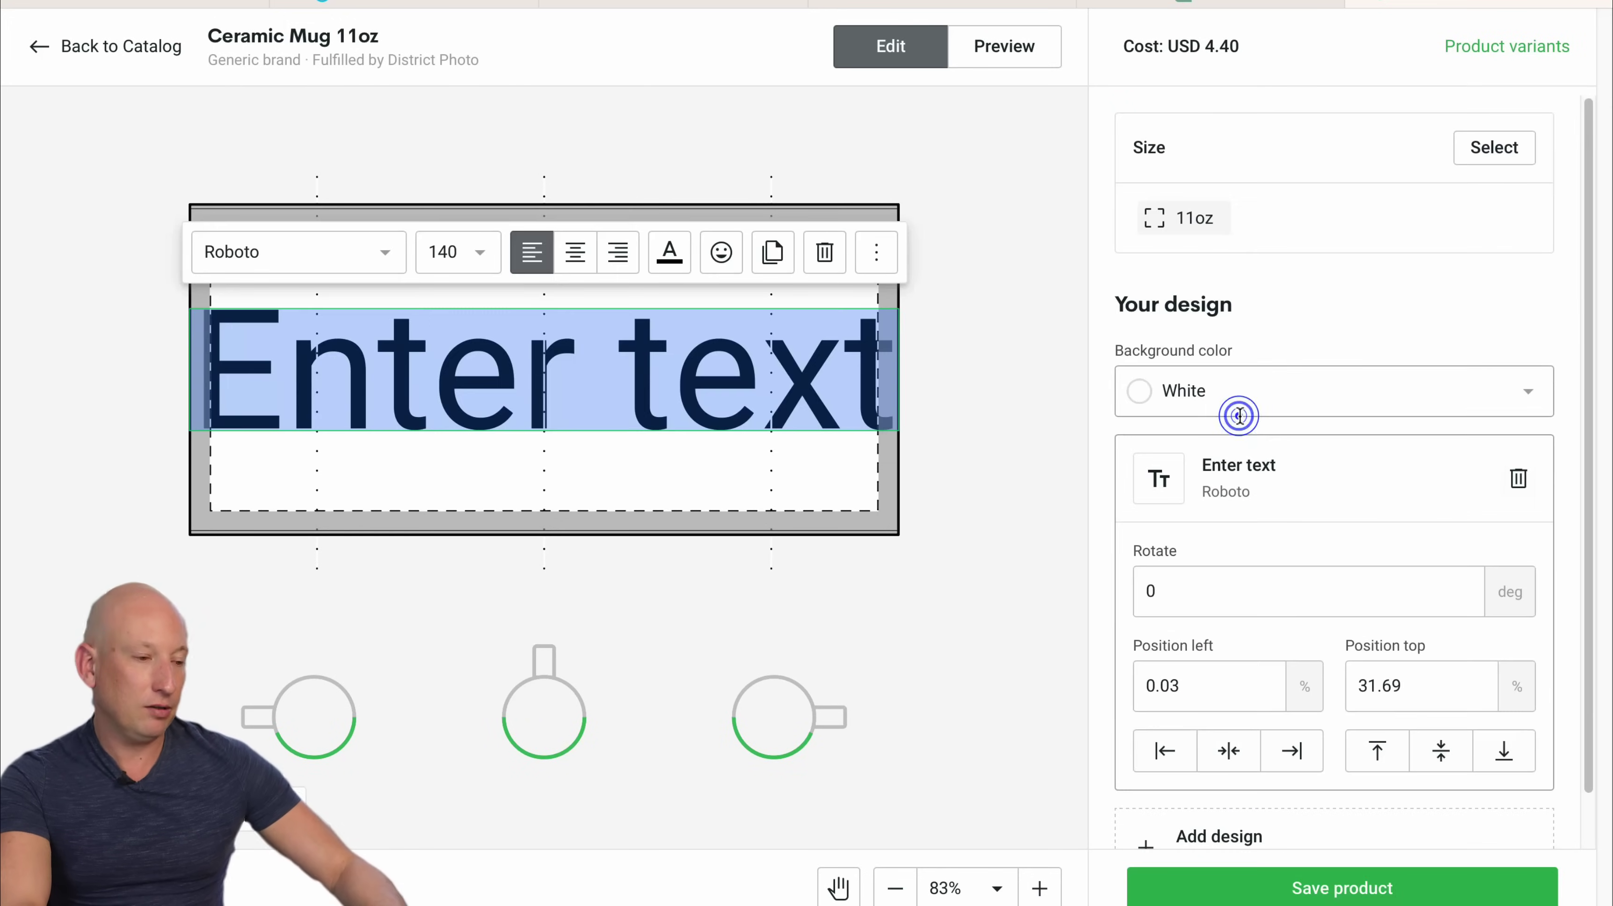
click(640, 383)
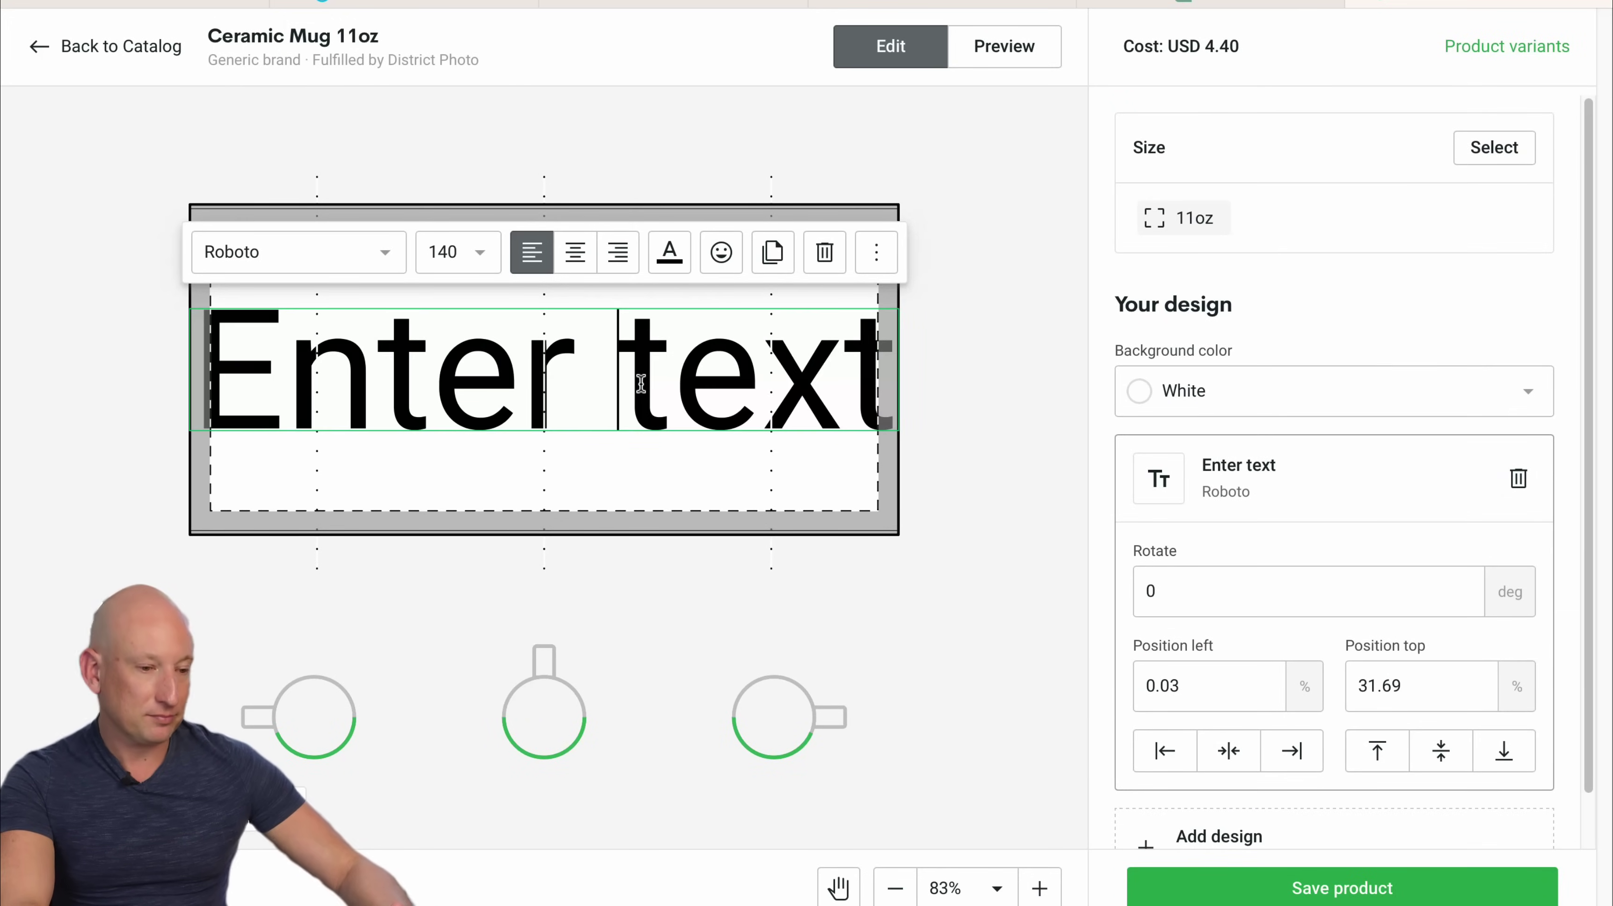
double_click(640, 383)
text(Sip Hpp)
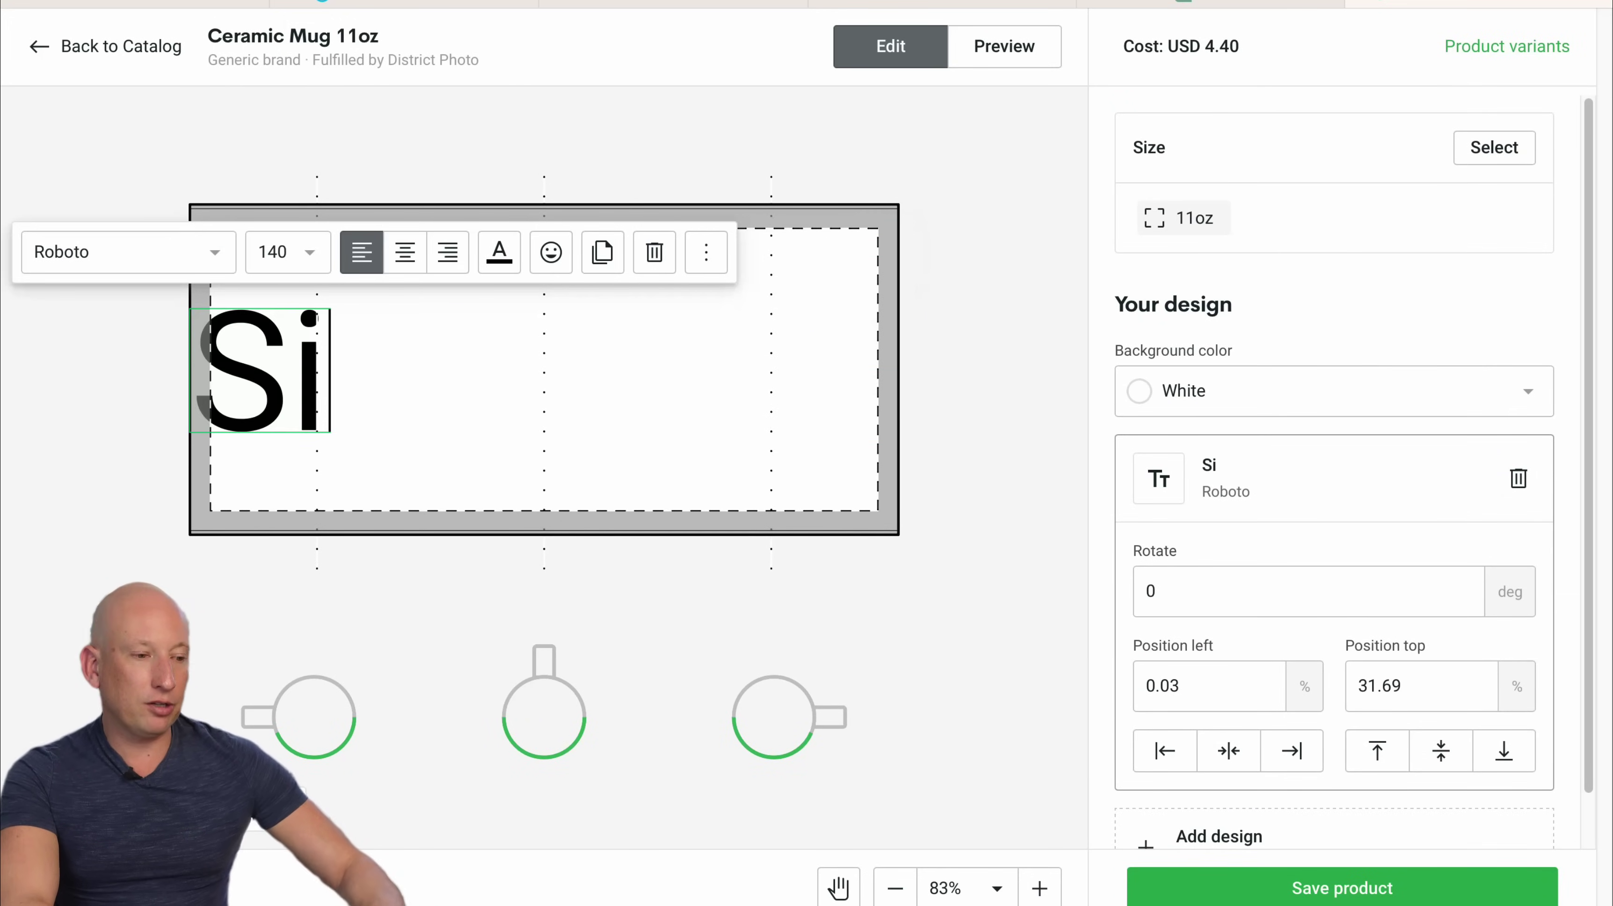
key(BackSpace)
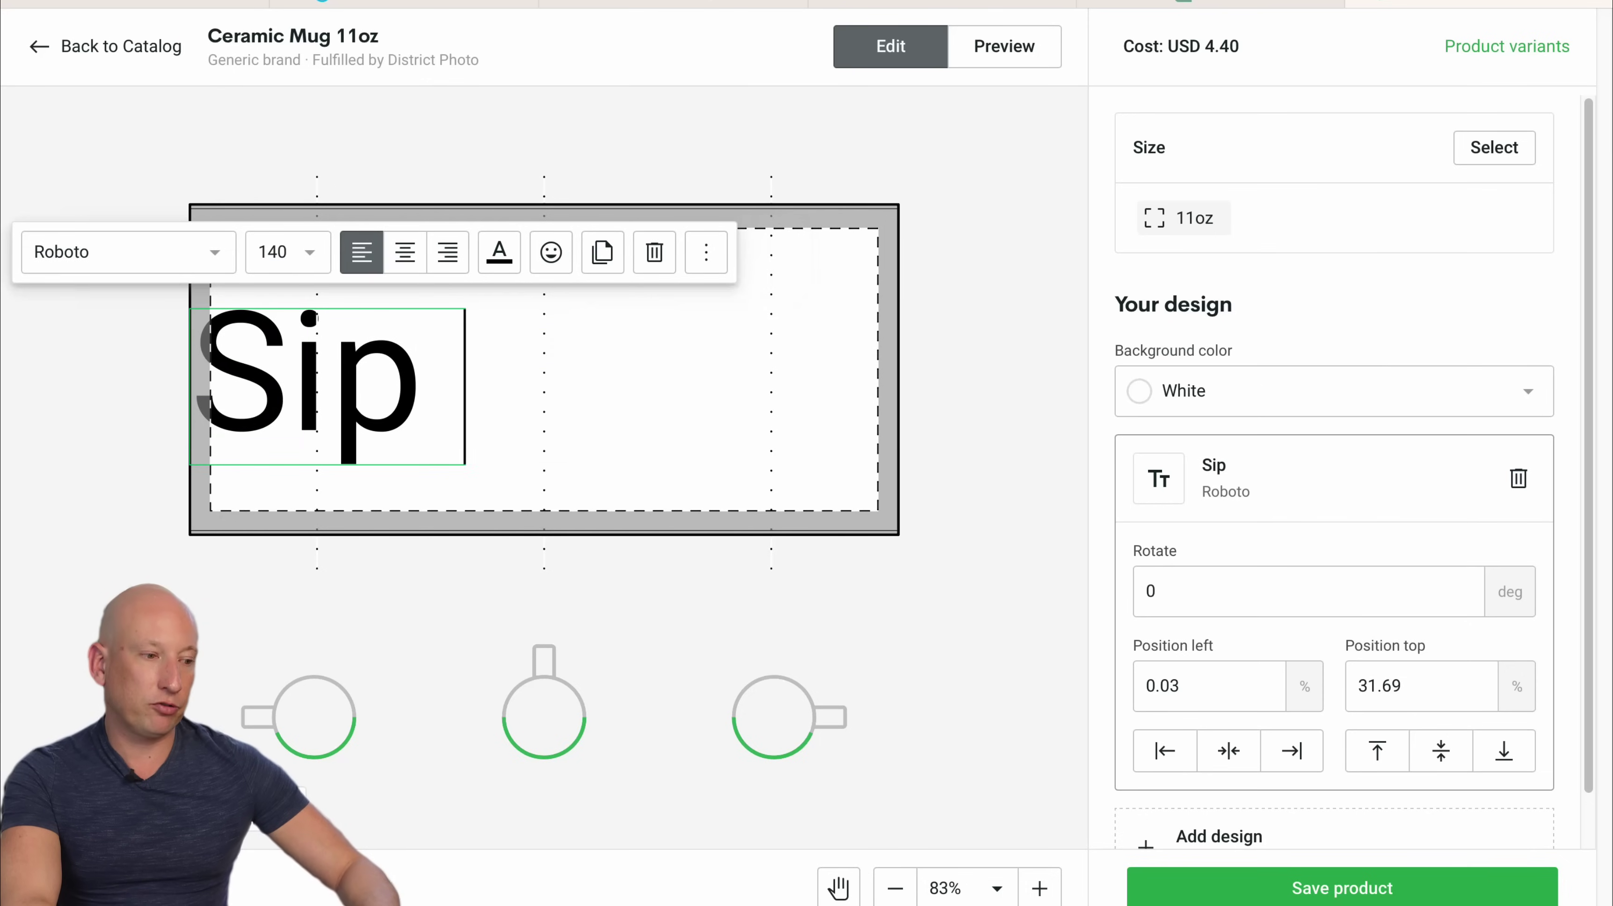
text(Happens!)
click(1176, 3)
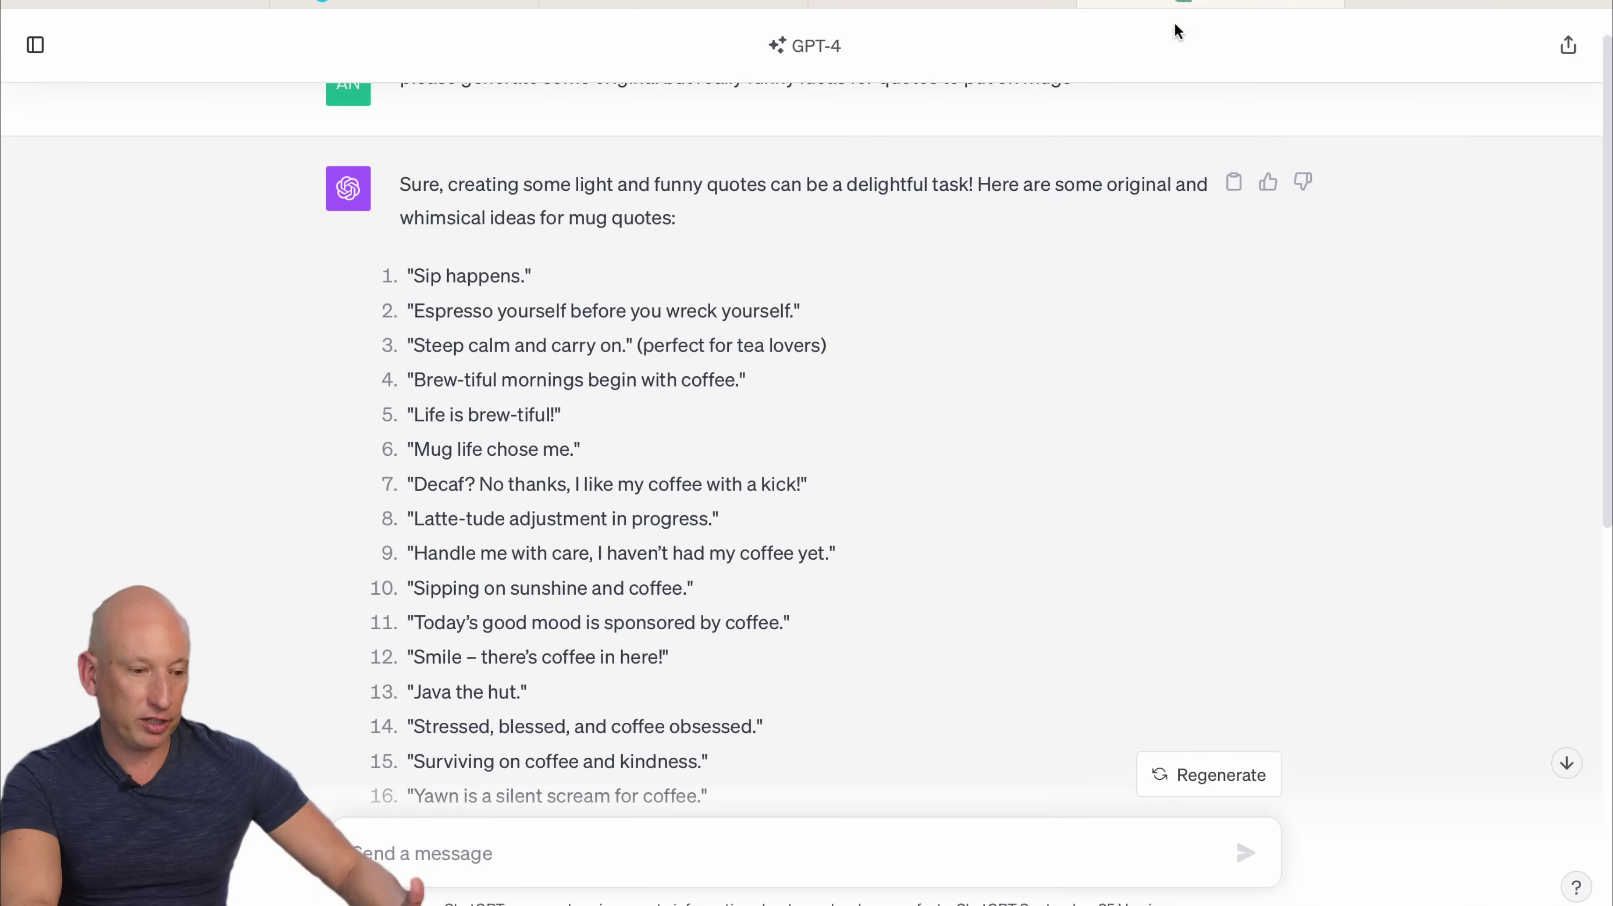
click(1439, 5)
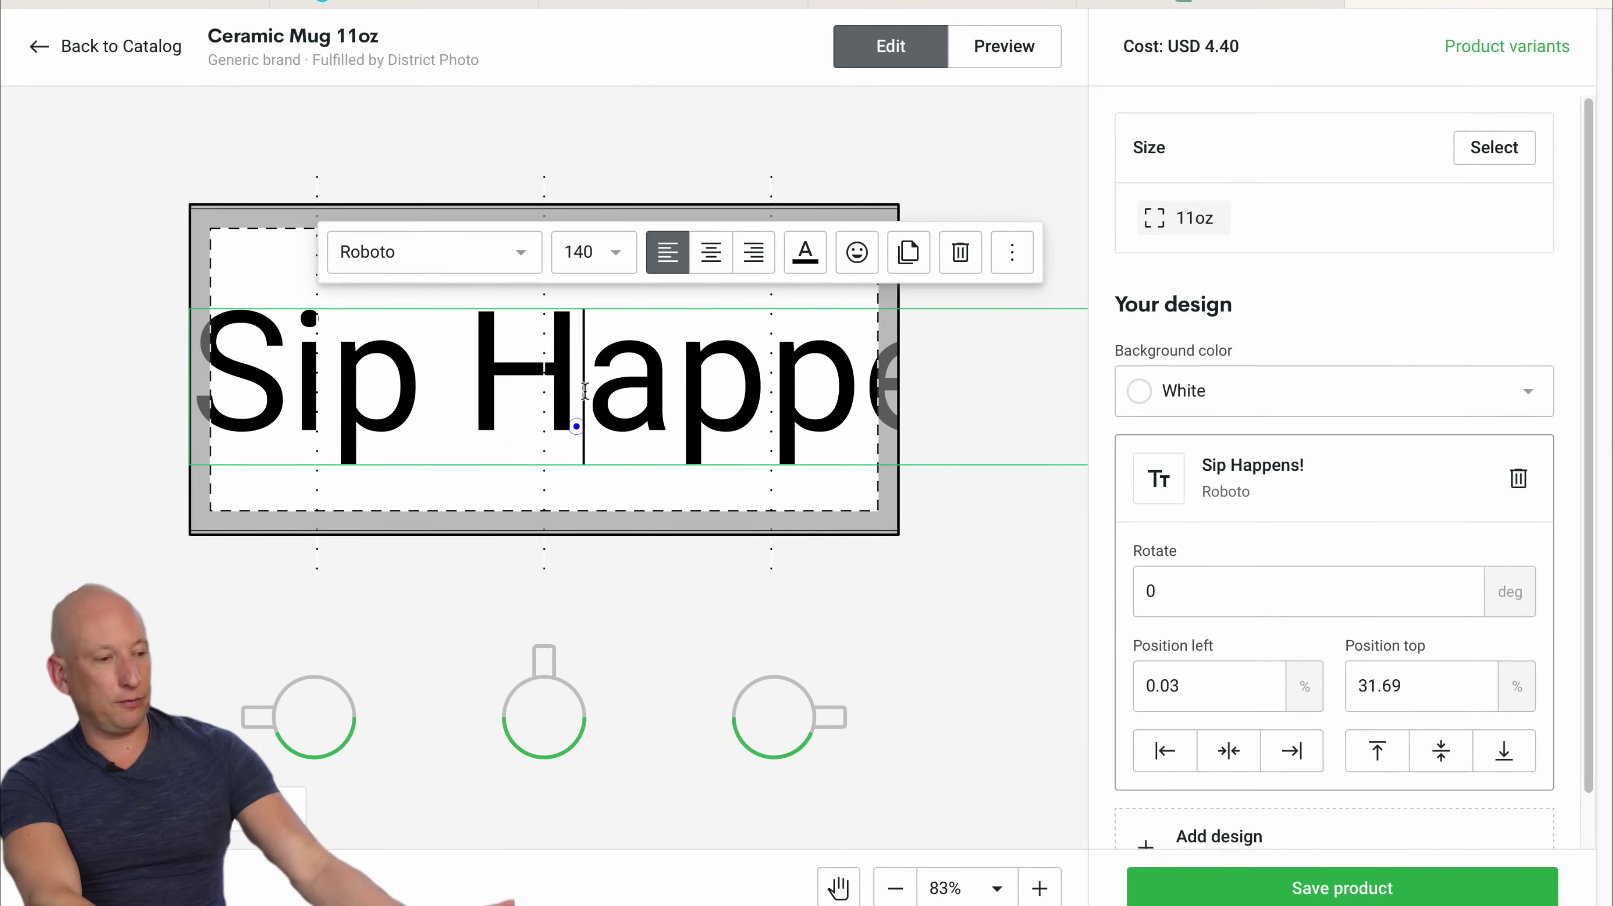
Set the "Sip Happens!" text size to 48 and move it near the centre of the print area, about 27% left and 27% top.
click(613, 252)
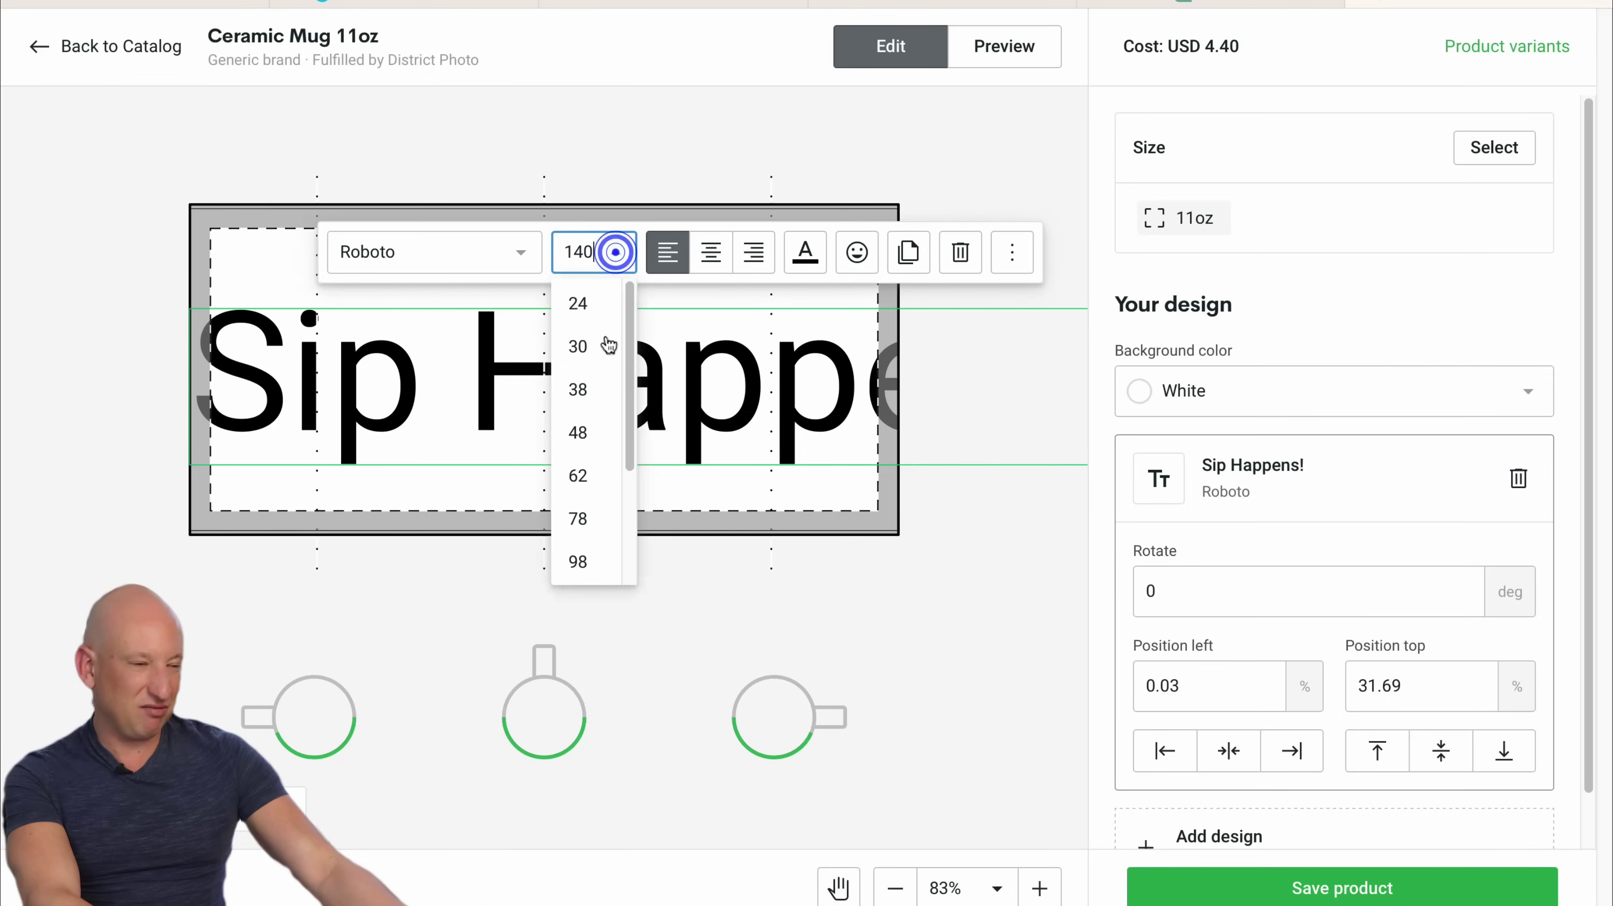
click(581, 434)
drag(614, 373, 484, 306)
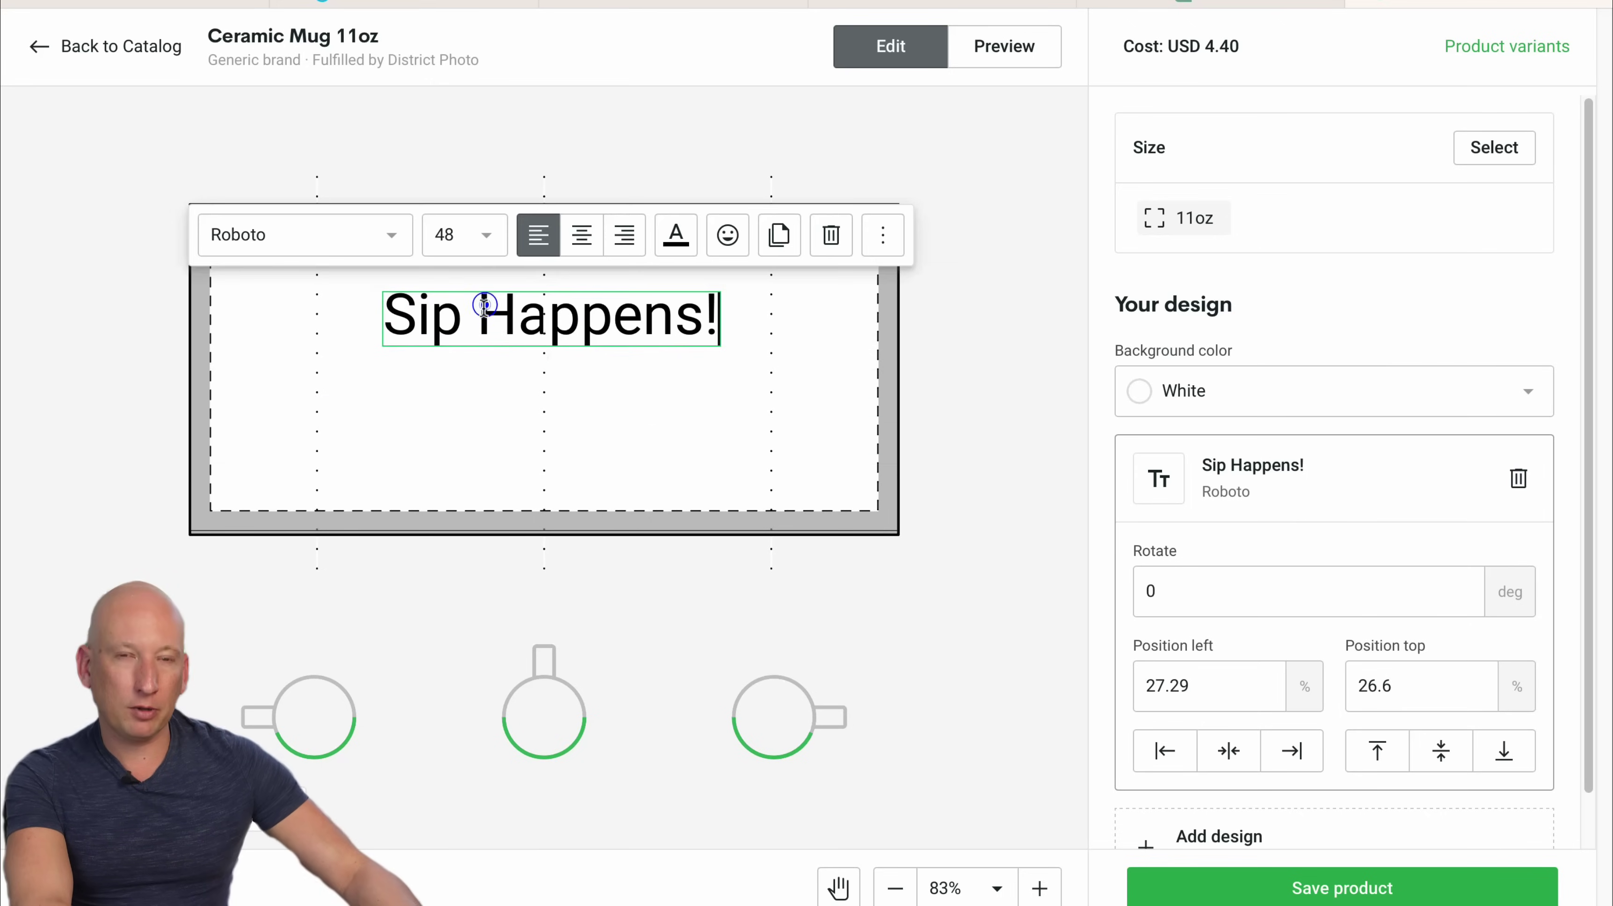
Split the mug text onto two lines, "Sip" above "Happens!", and centre-align it.
triple_click(485, 306)
shift+click(477, 308)
key(BackSpace)
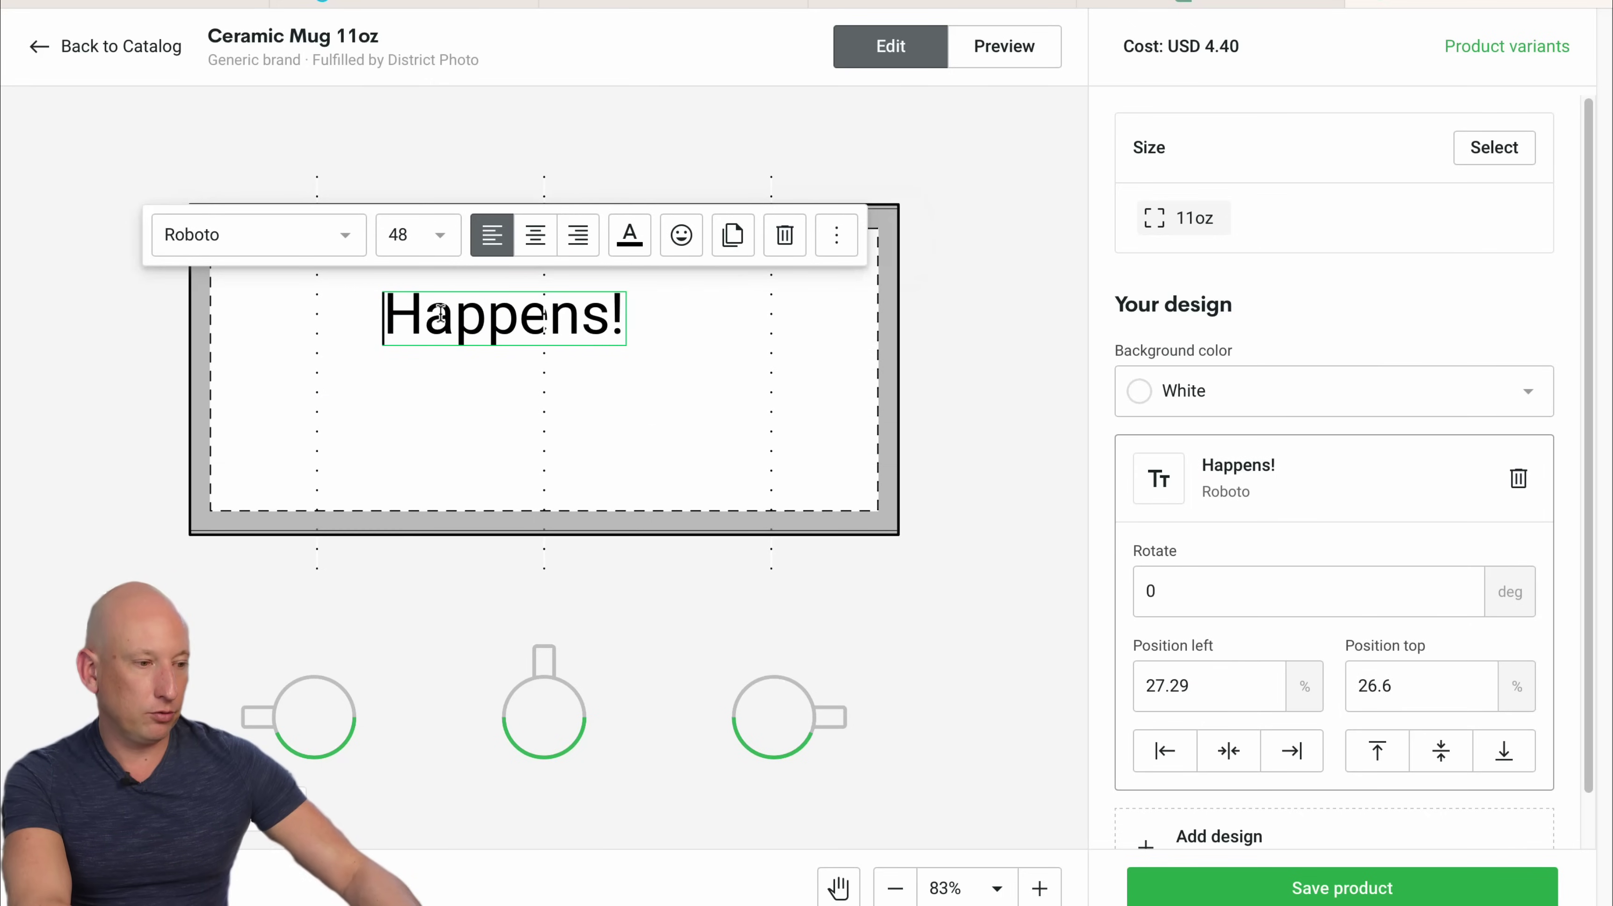
text(Sip)
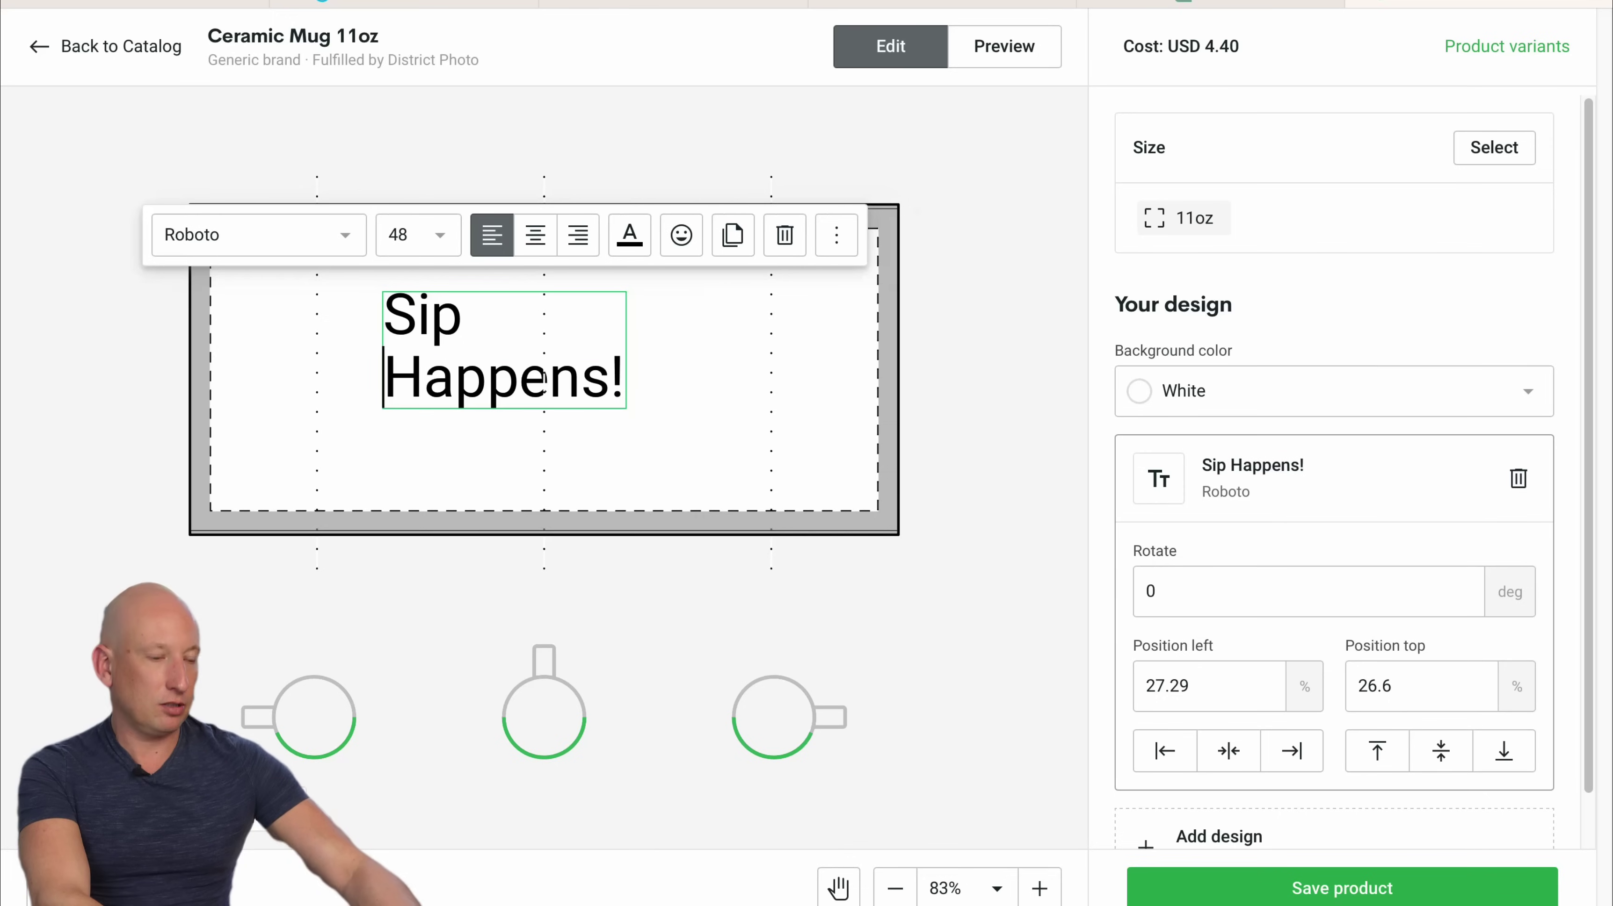
click(535, 240)
Set the "Sip Happens!" text size to 62 and move it to about 28.5% left and 25% top.
click(439, 235)
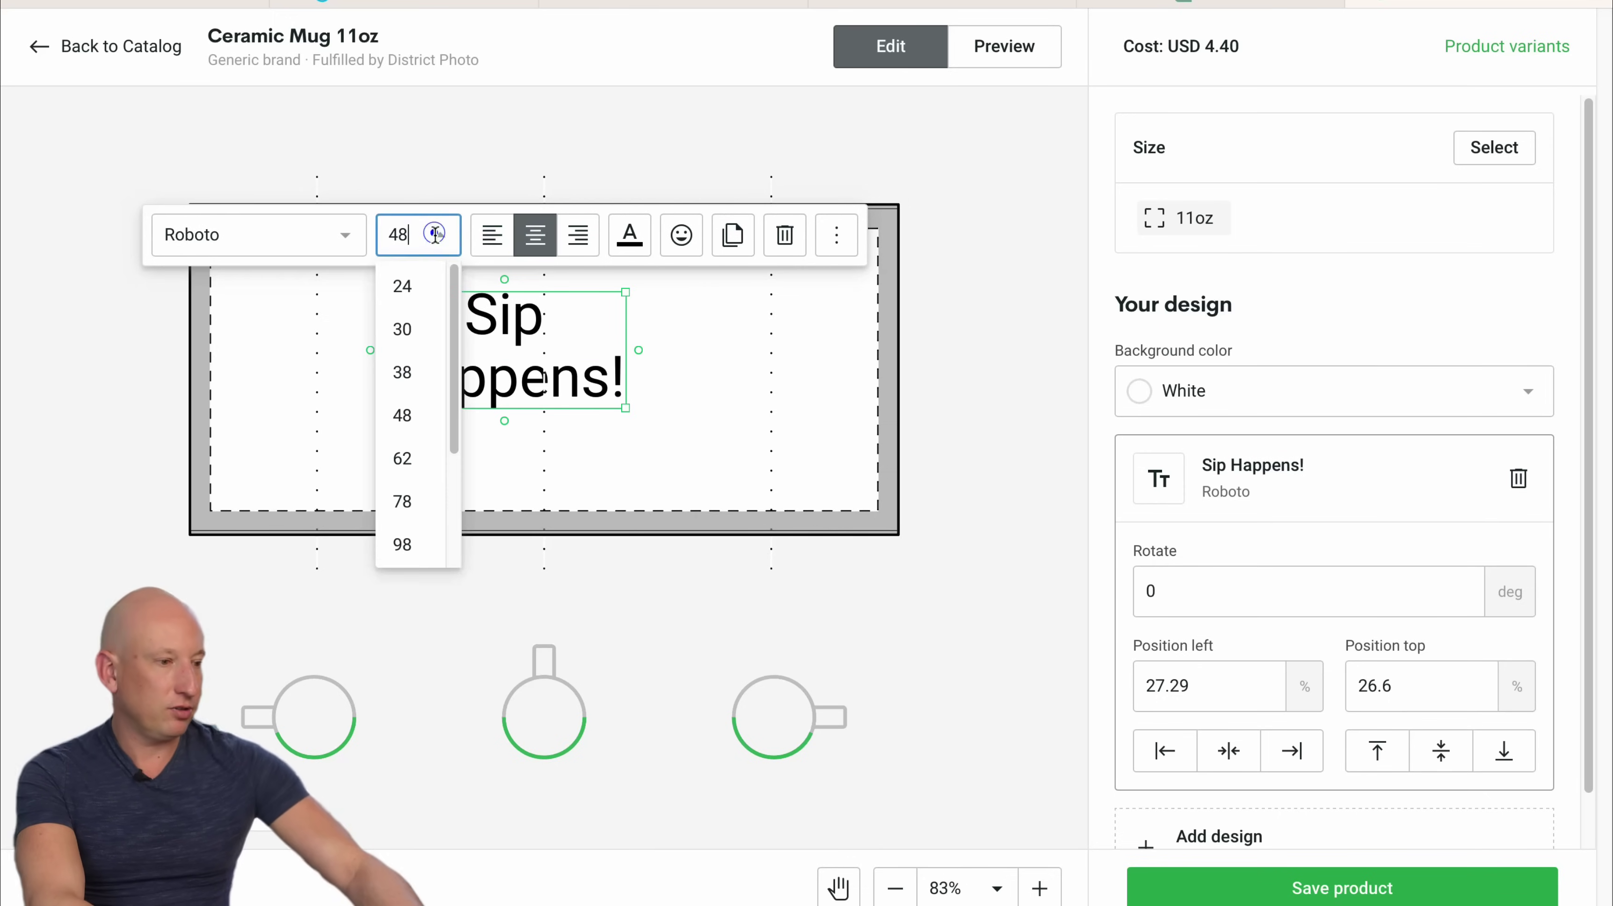
click(417, 459)
drag(502, 343, 520, 308)
Change the "Sip Happens!" font to Anton and nudge the text to about 32% left and 24% top.
click(315, 235)
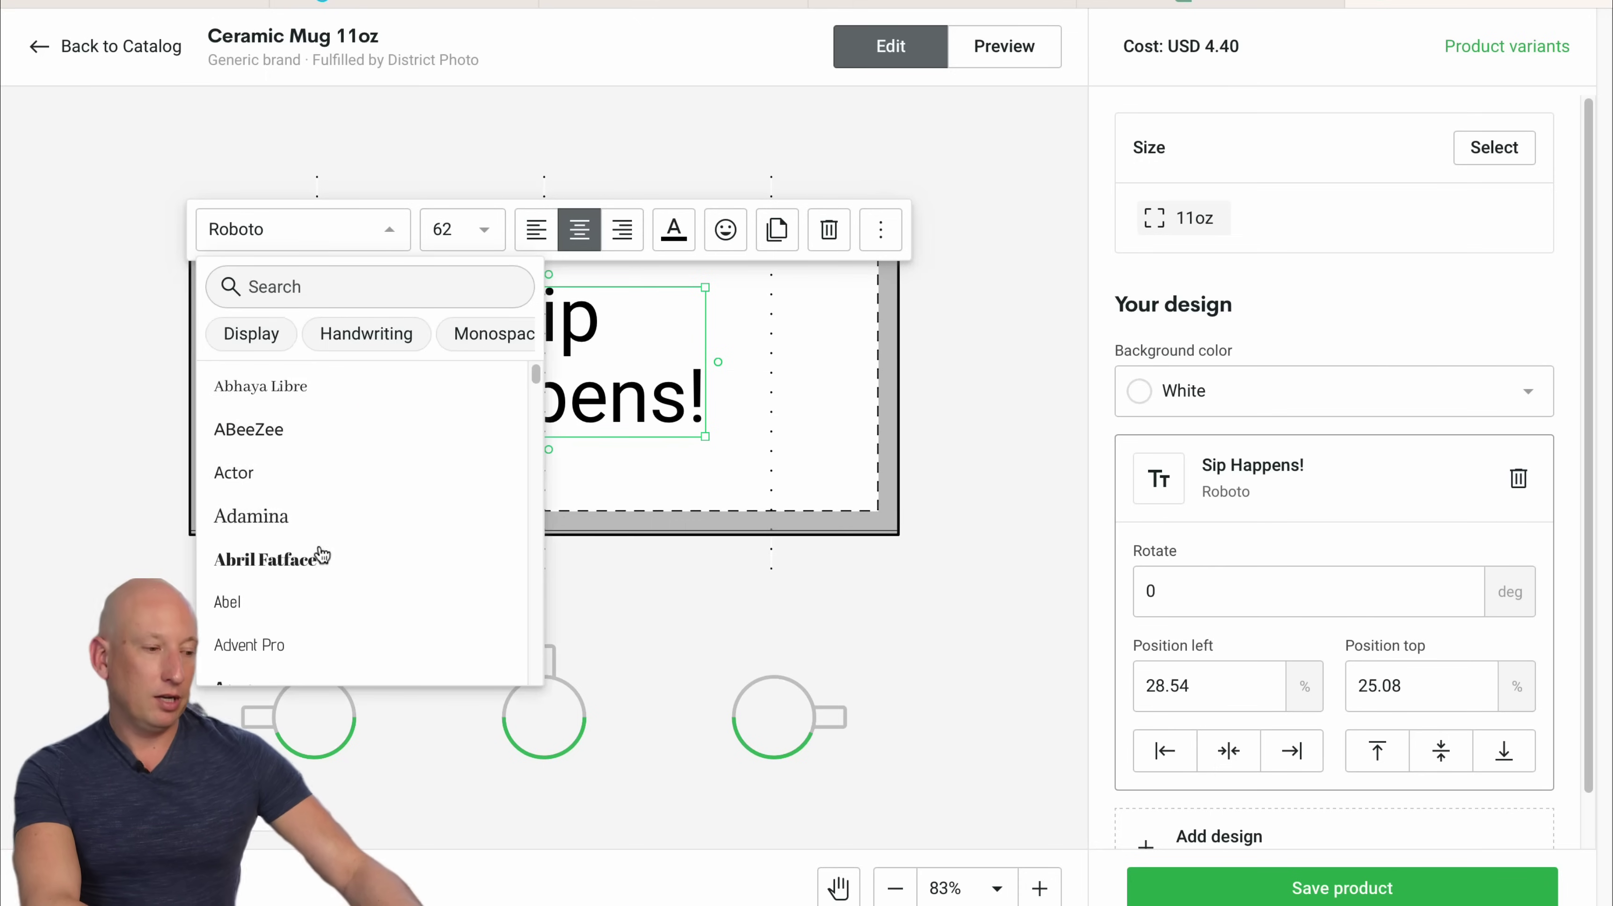
scroll(331, 613, down, 3)
scroll(336, 619, down, 6)
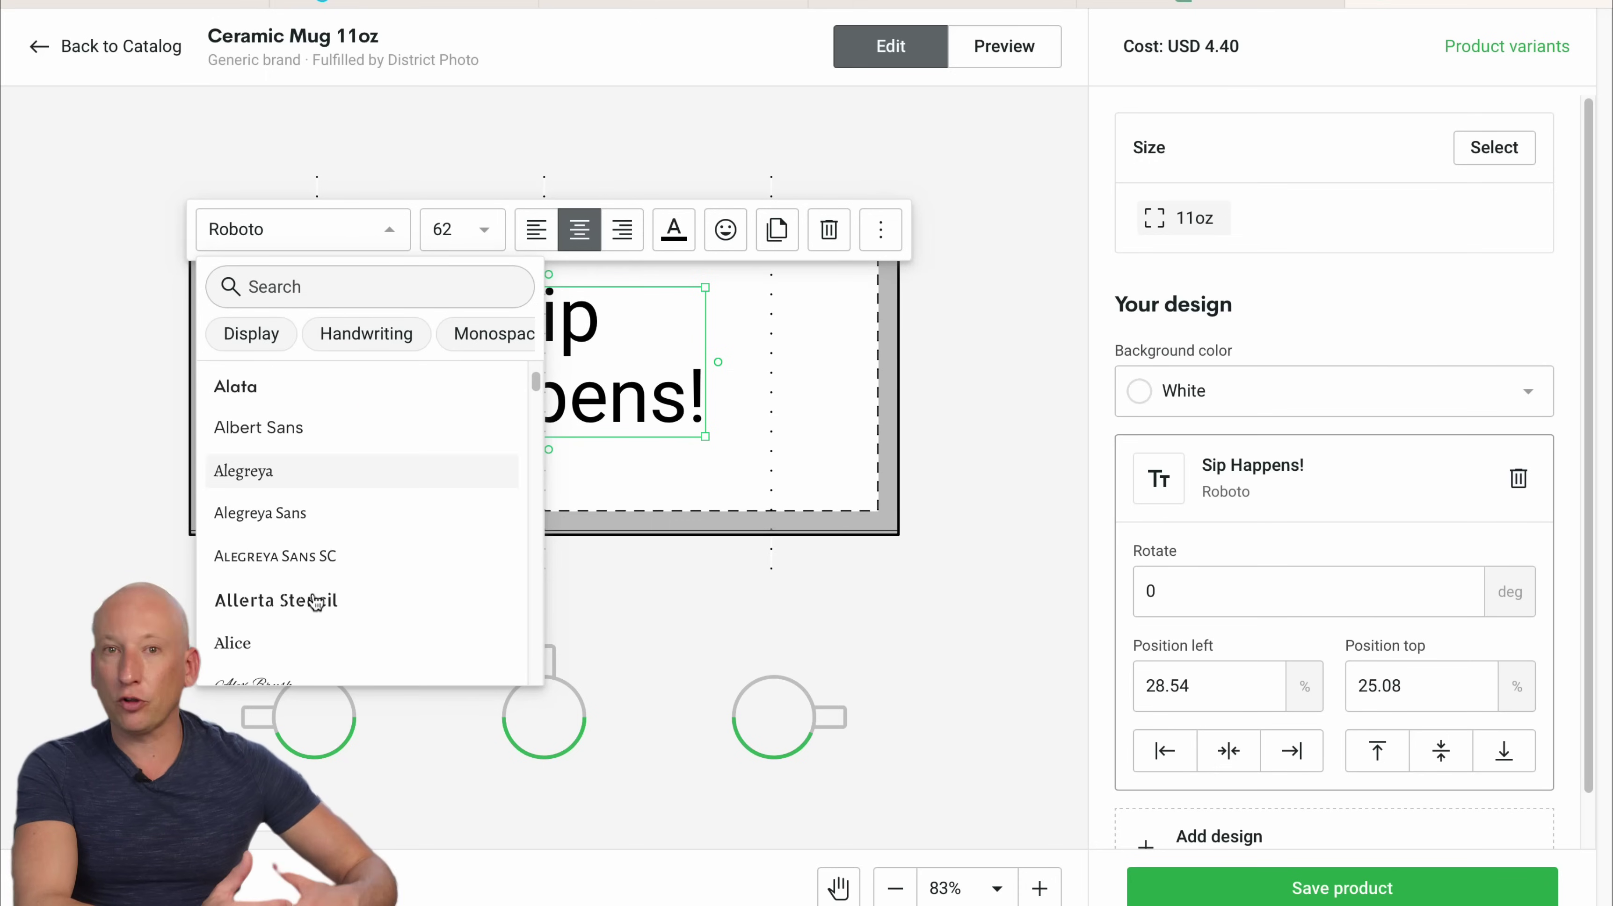
scroll(311, 603, down, 10)
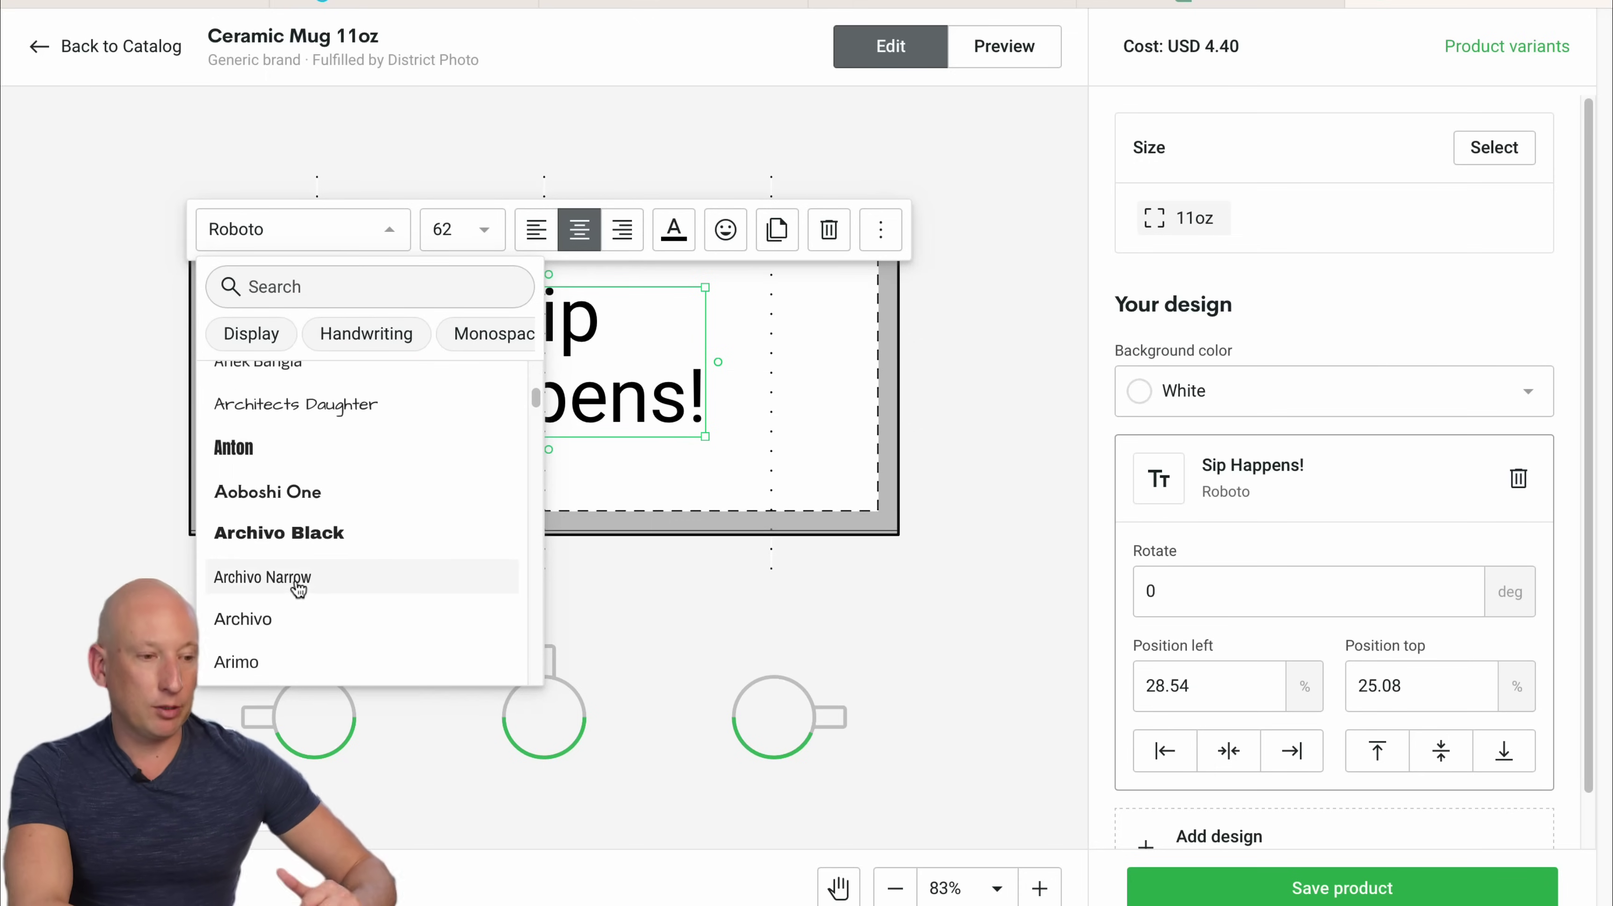
click(281, 448)
drag(573, 392, 577, 396)
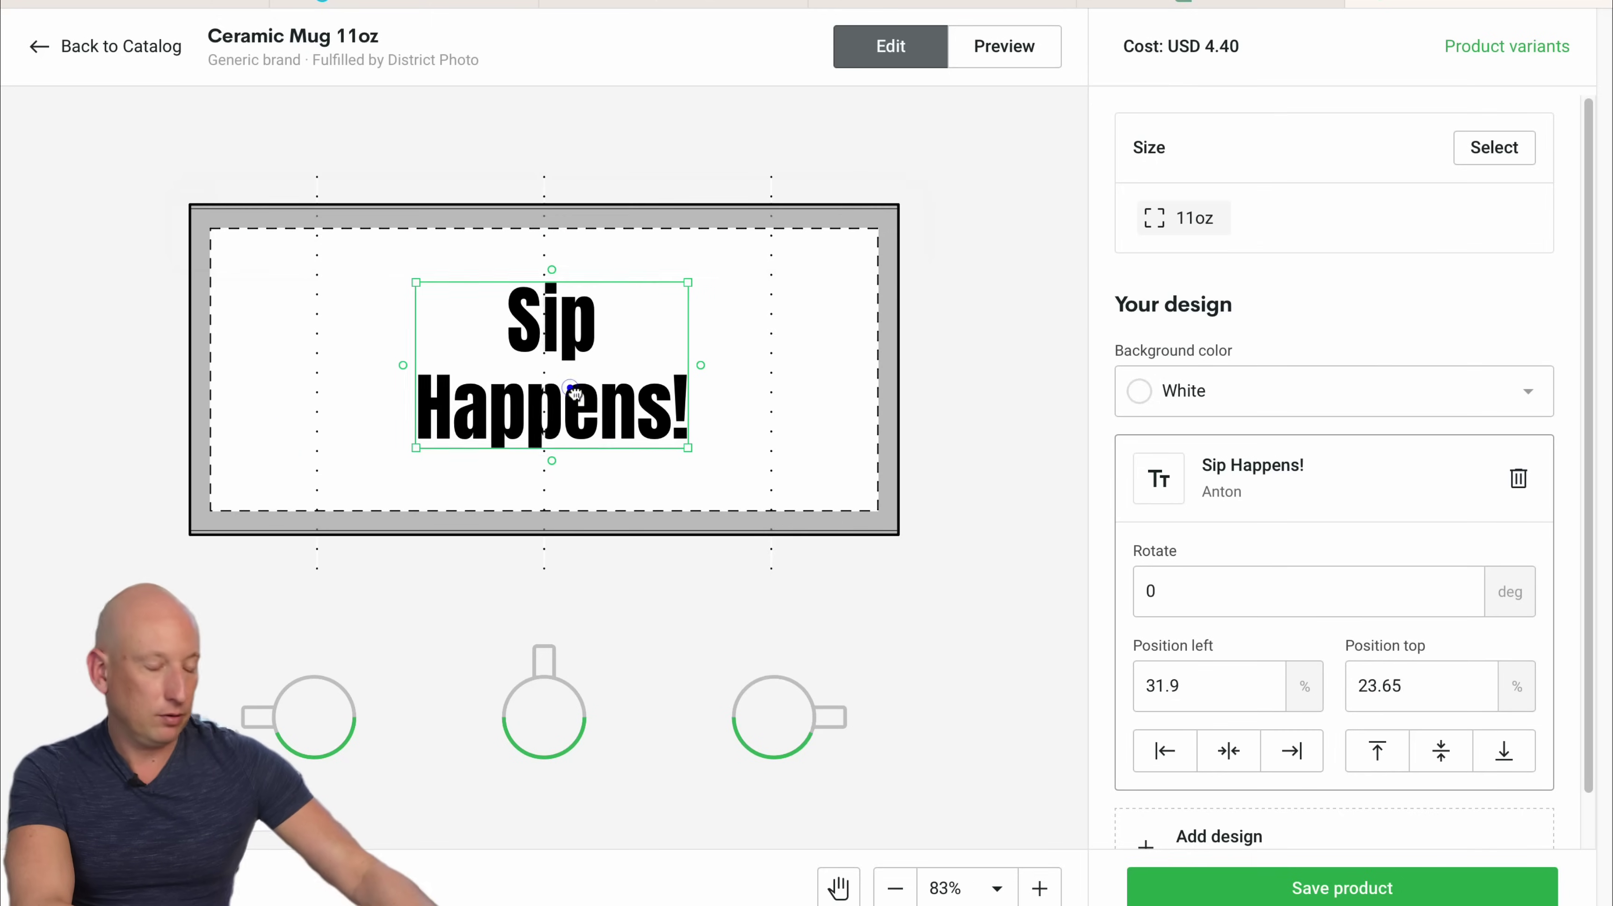
Preview the mug mockup in the Front, Left, Context 1 and Context 5 views, returning to Front.
click(1024, 47)
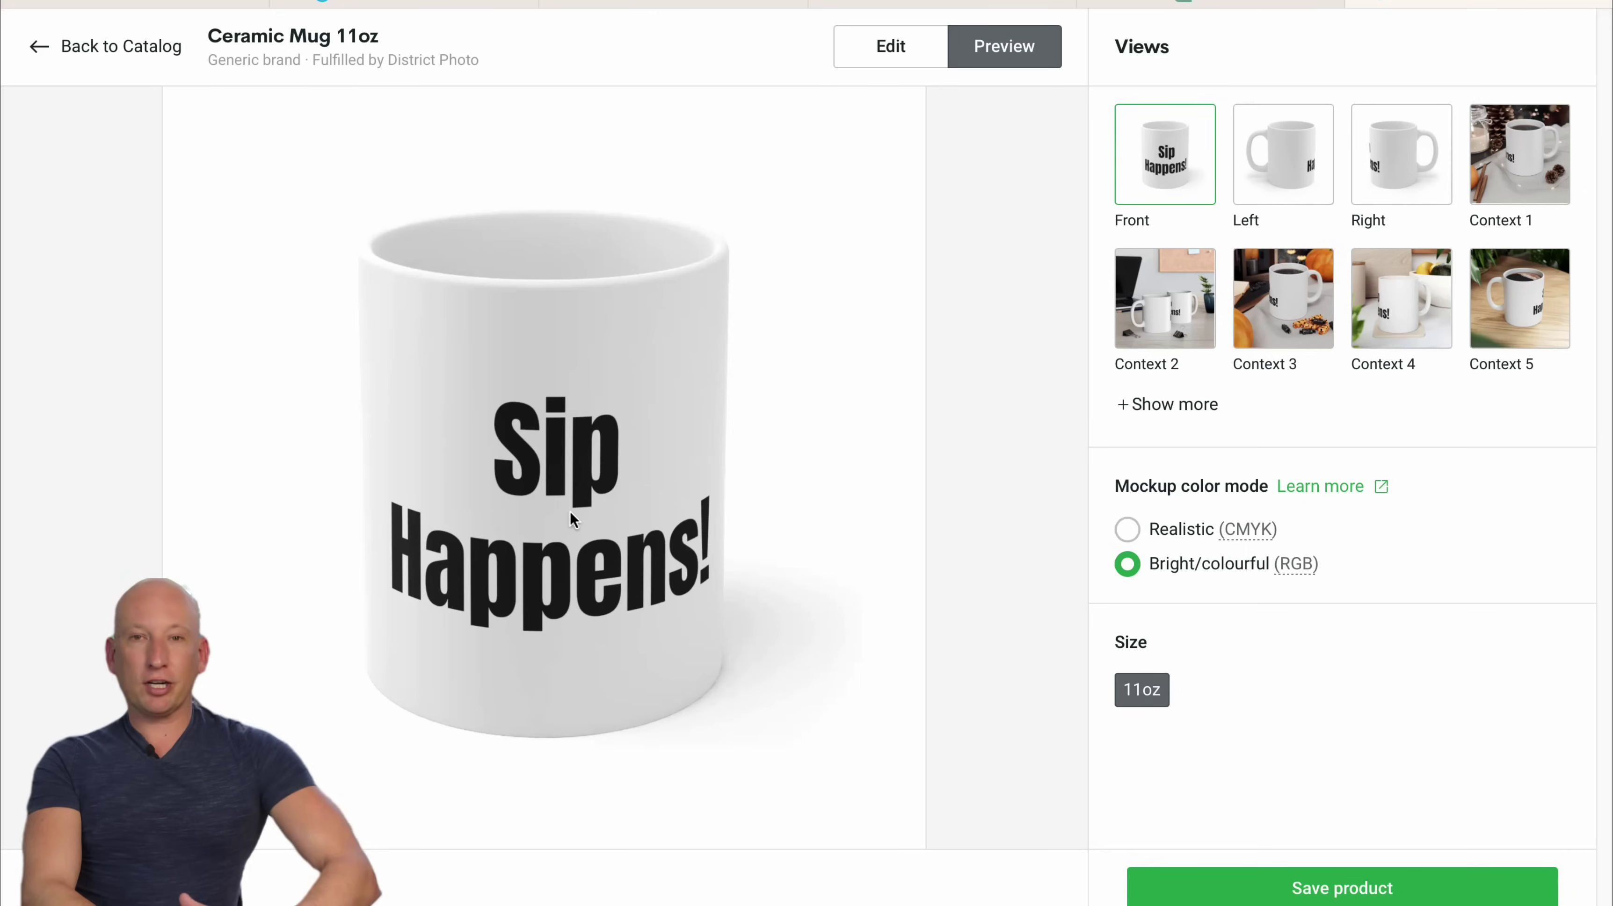
click(1267, 173)
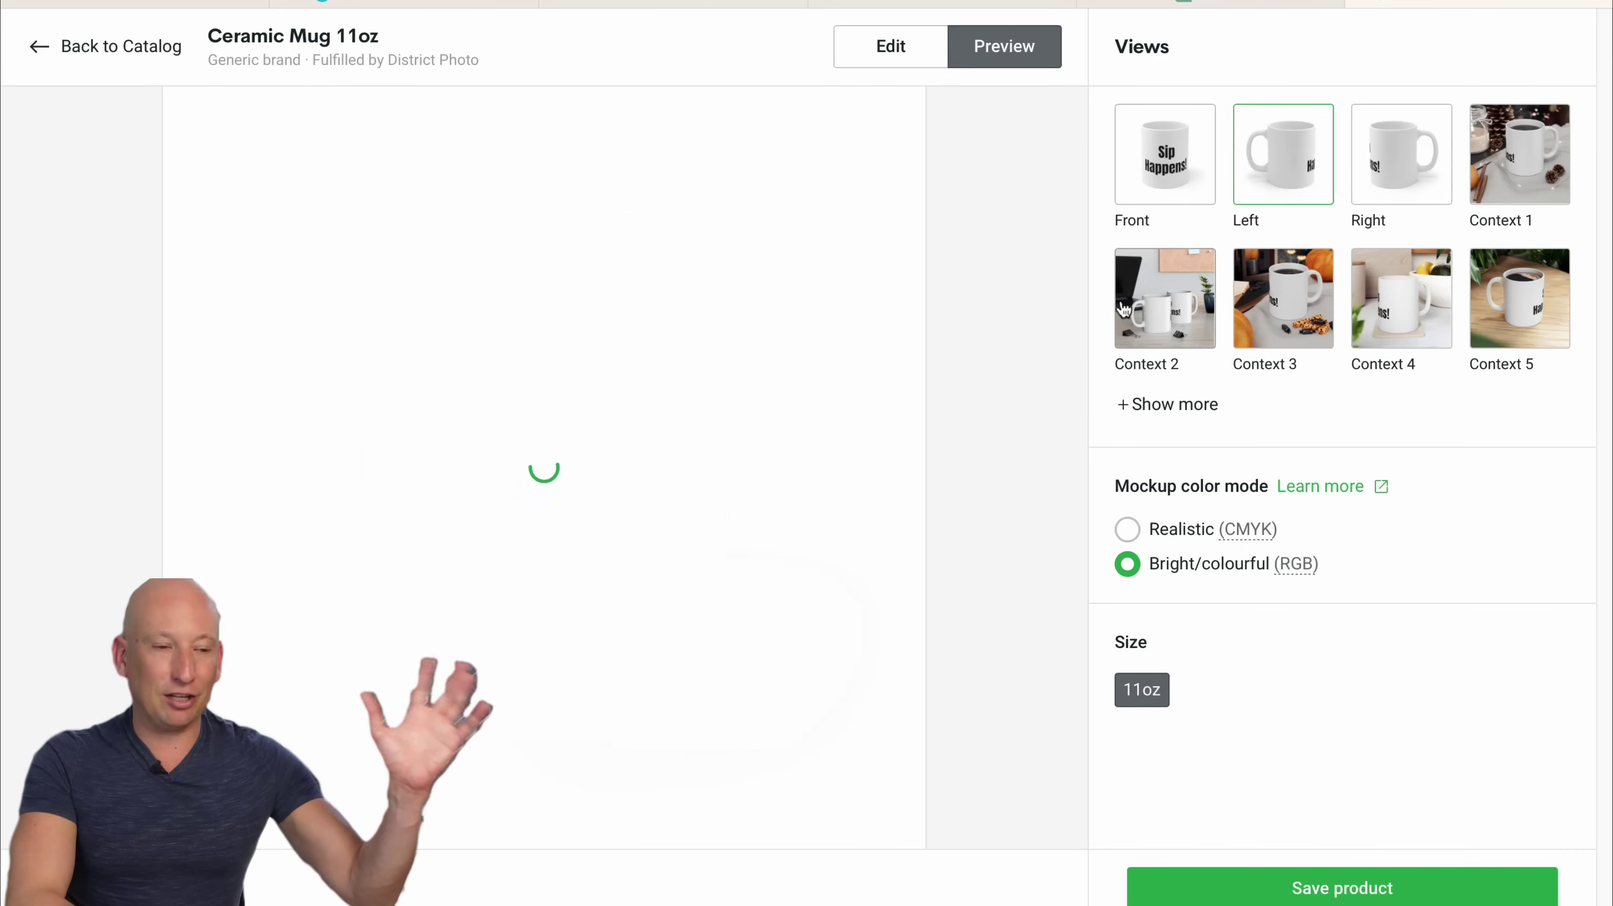
click(1522, 153)
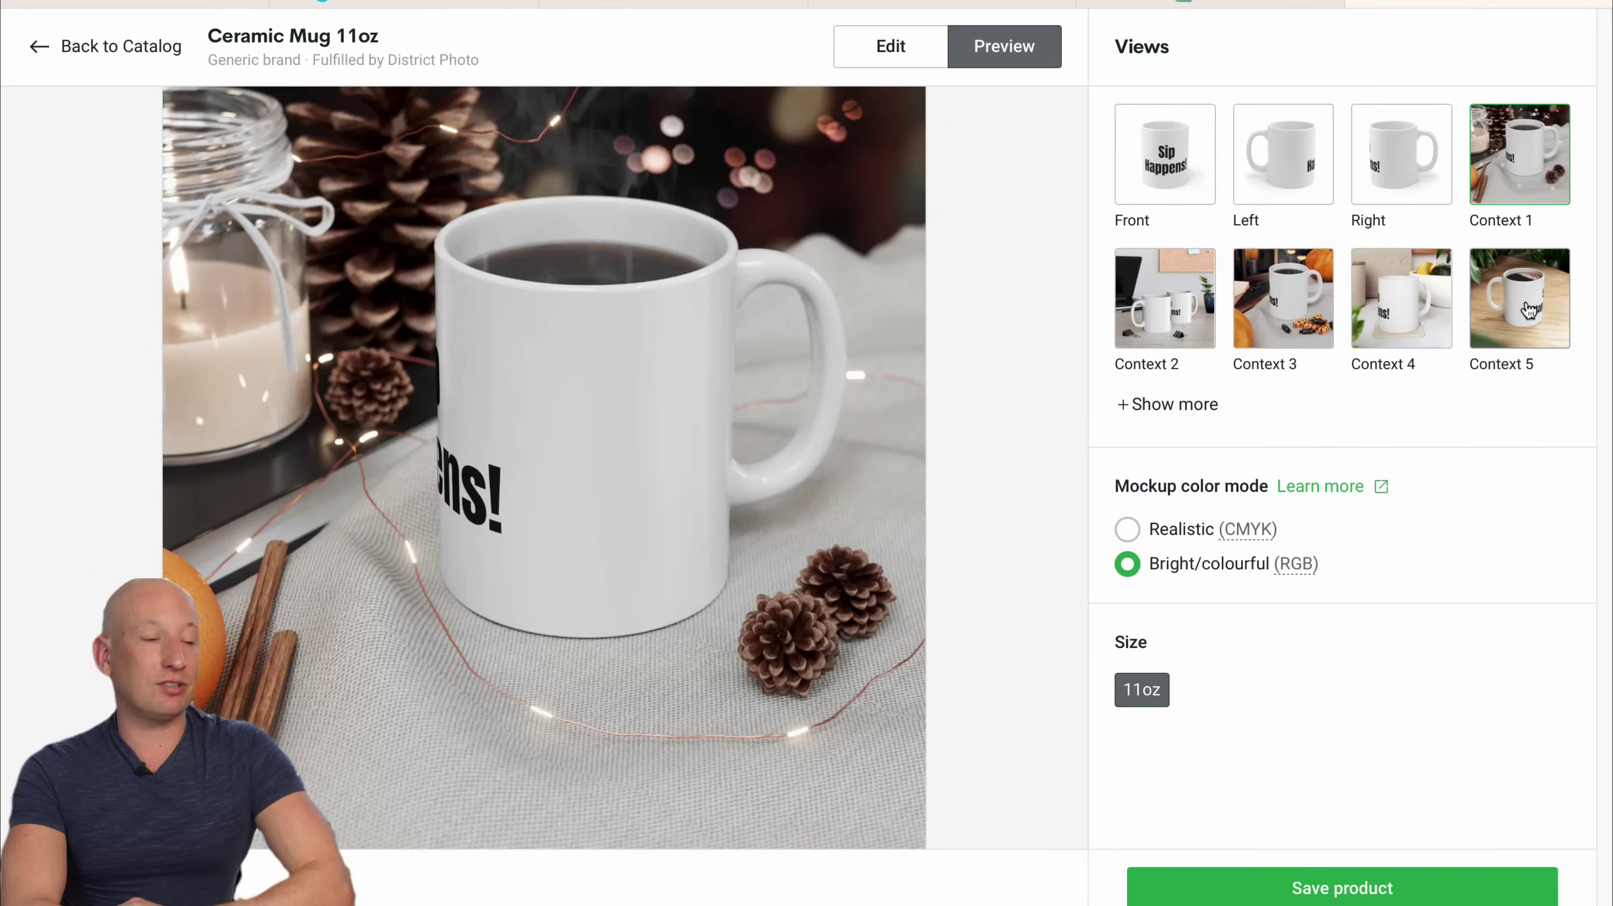
click(1529, 311)
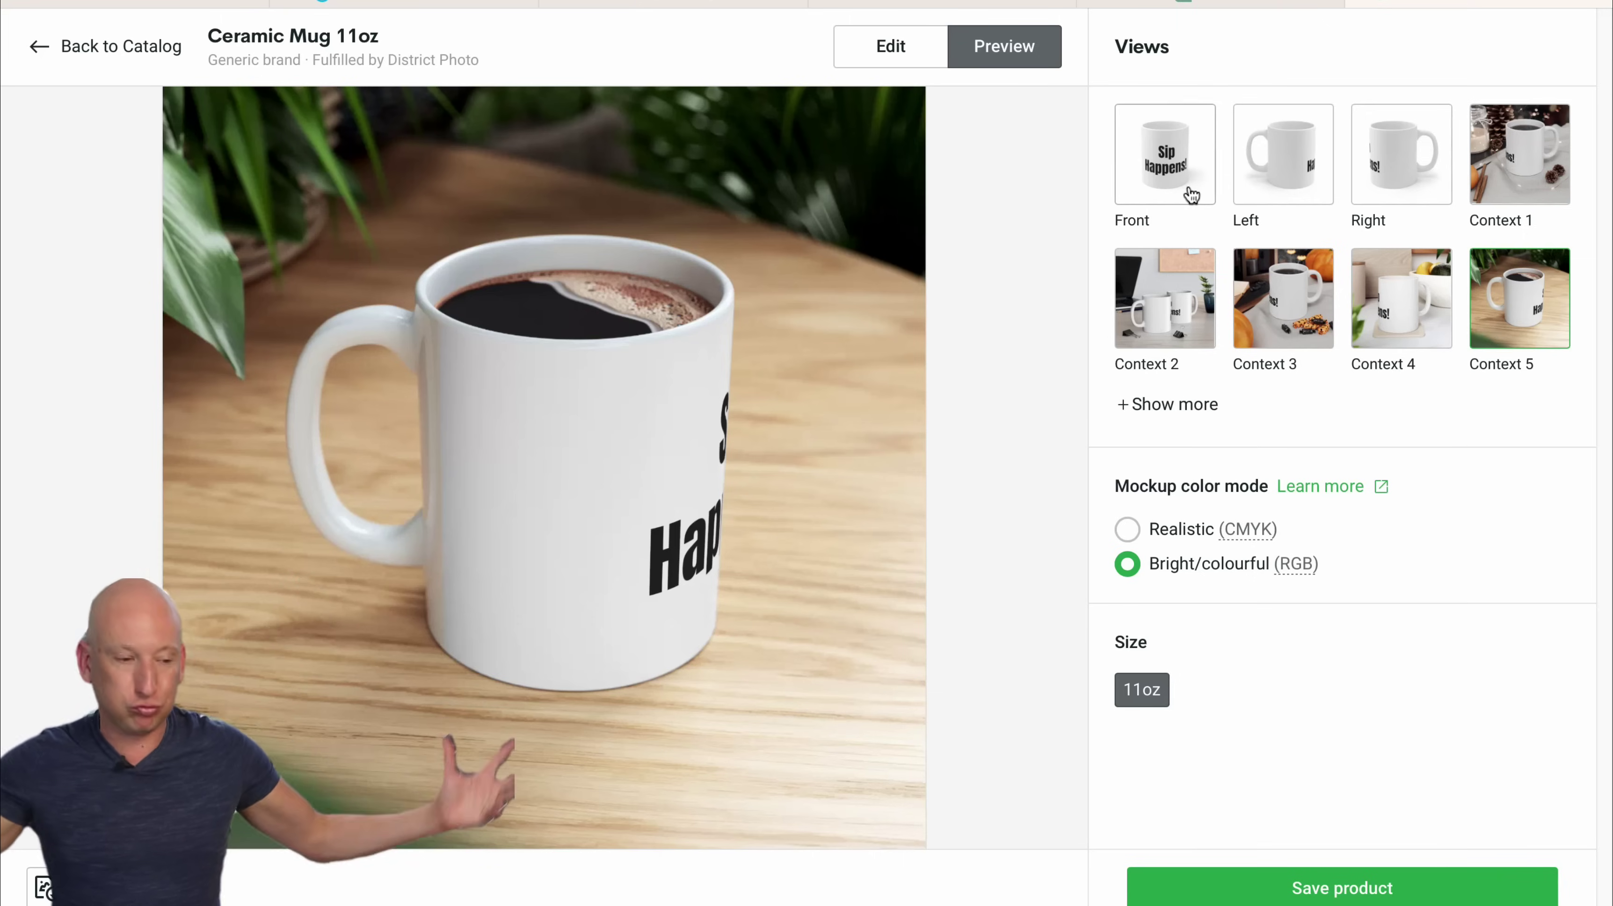
click(1187, 190)
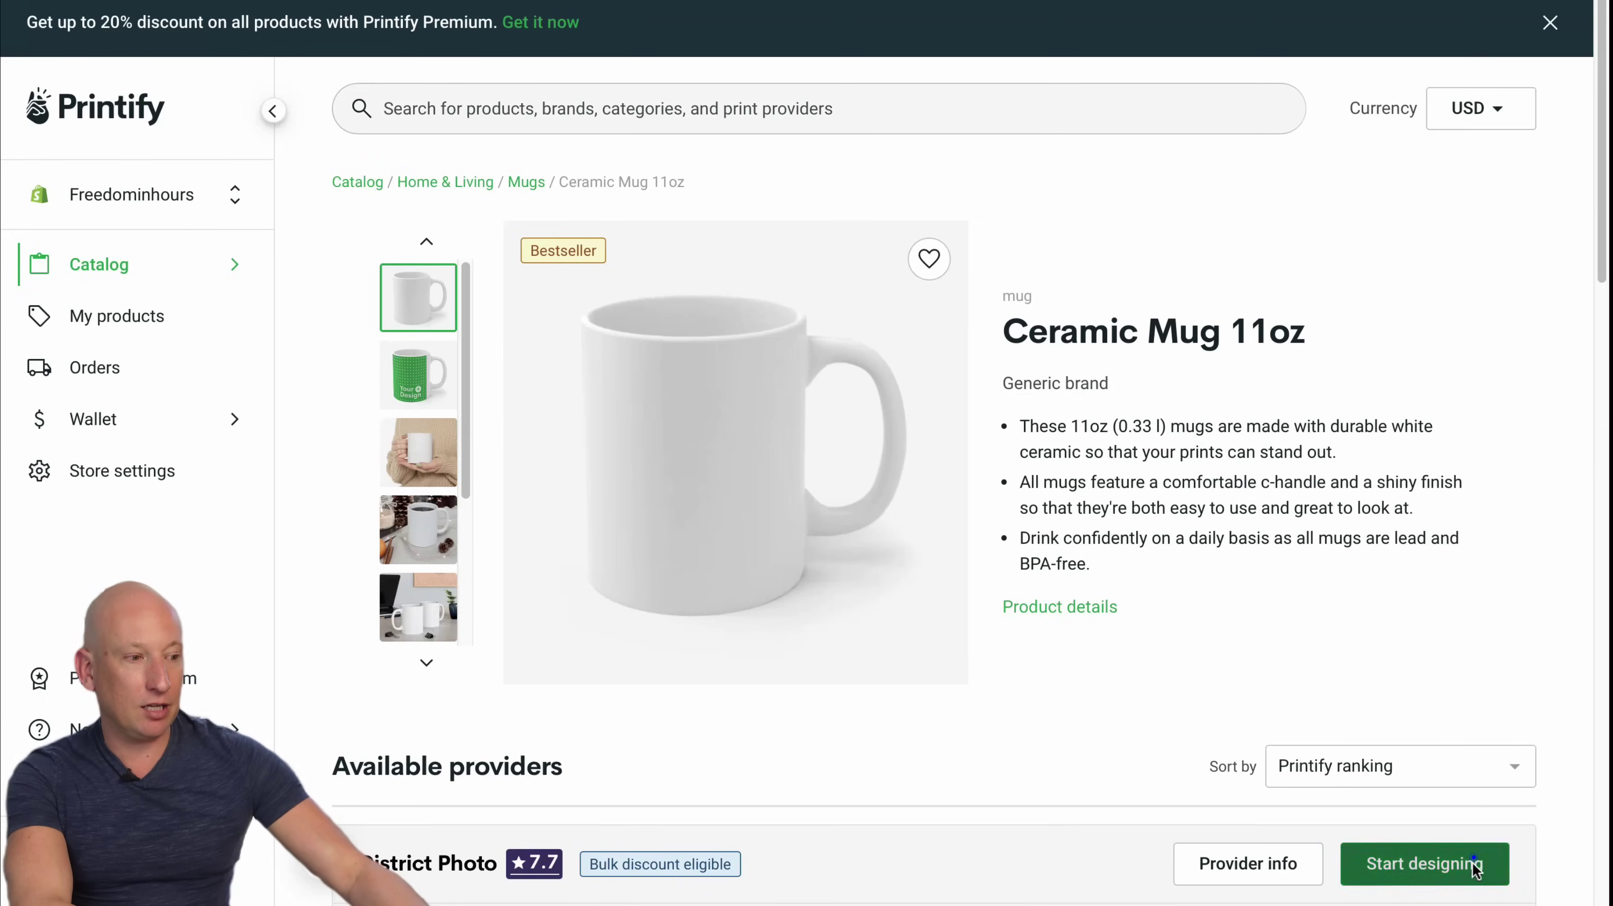
Start a new Ceramic Mug 11oz design with District Photo and add custom text reading "Stressed, blessed, and coffee obsessed".
click(1475, 863)
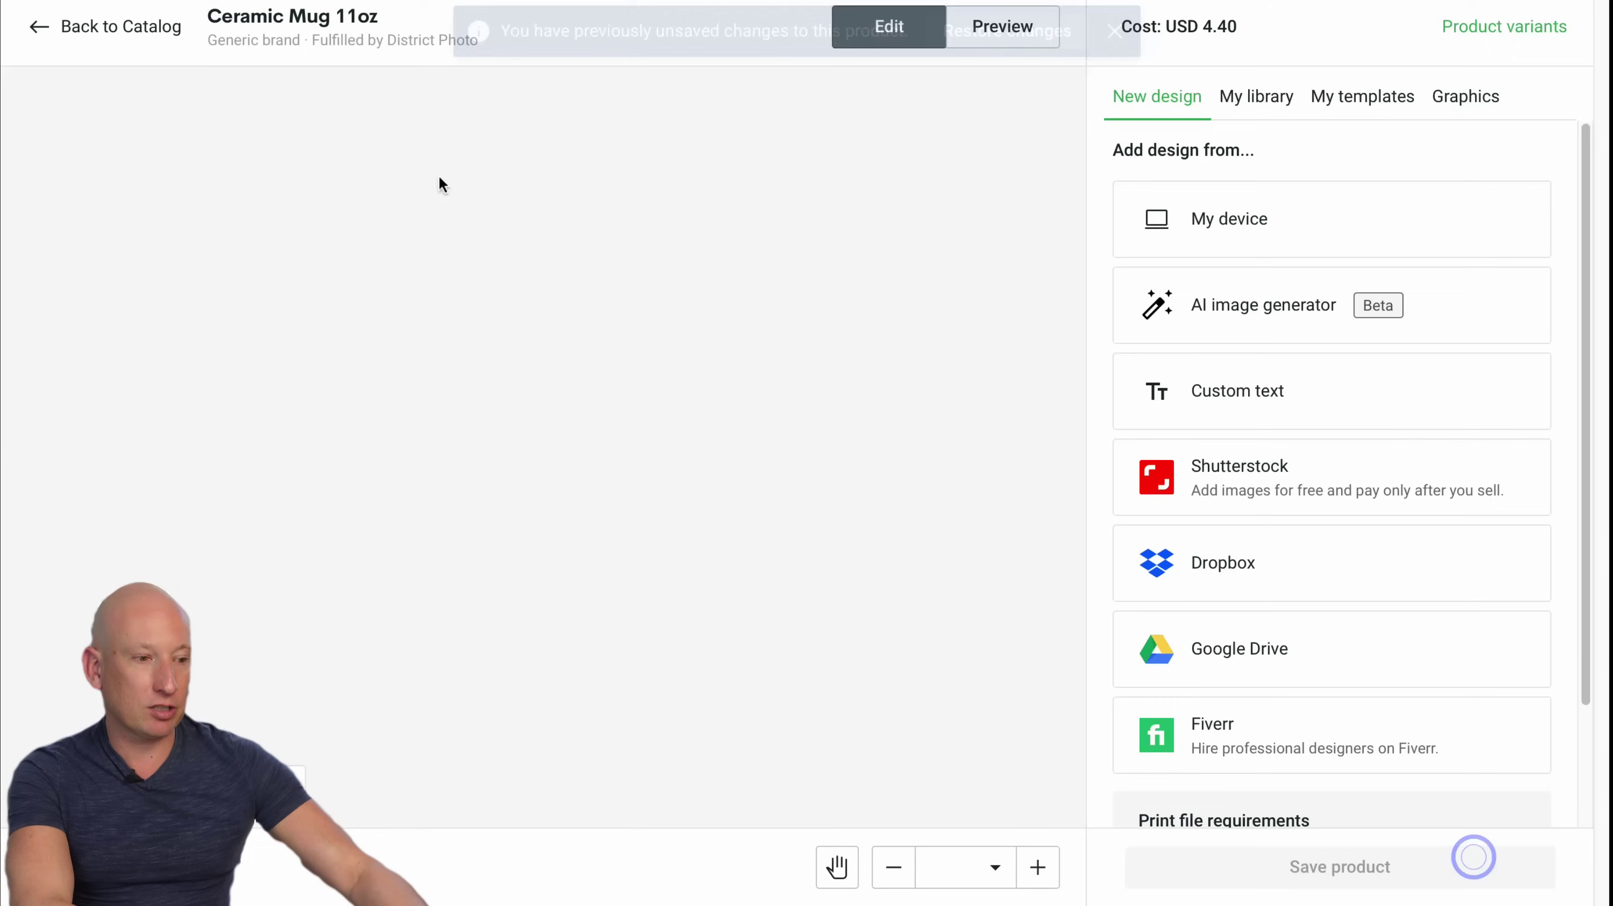
click(529, 328)
click(1243, 414)
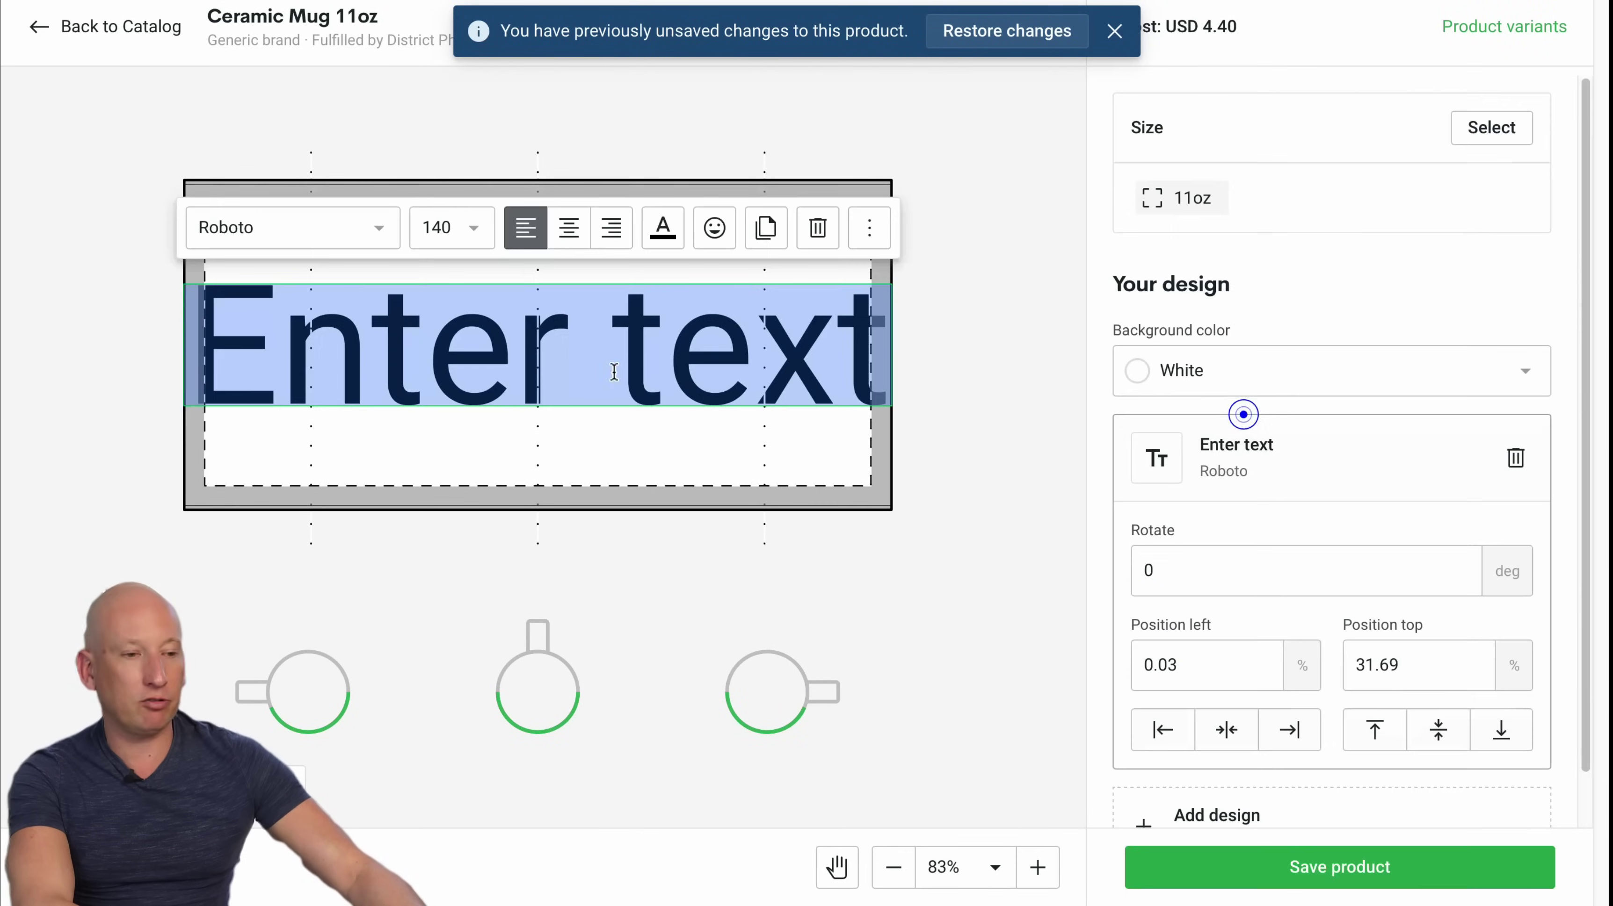
double_click(466, 357)
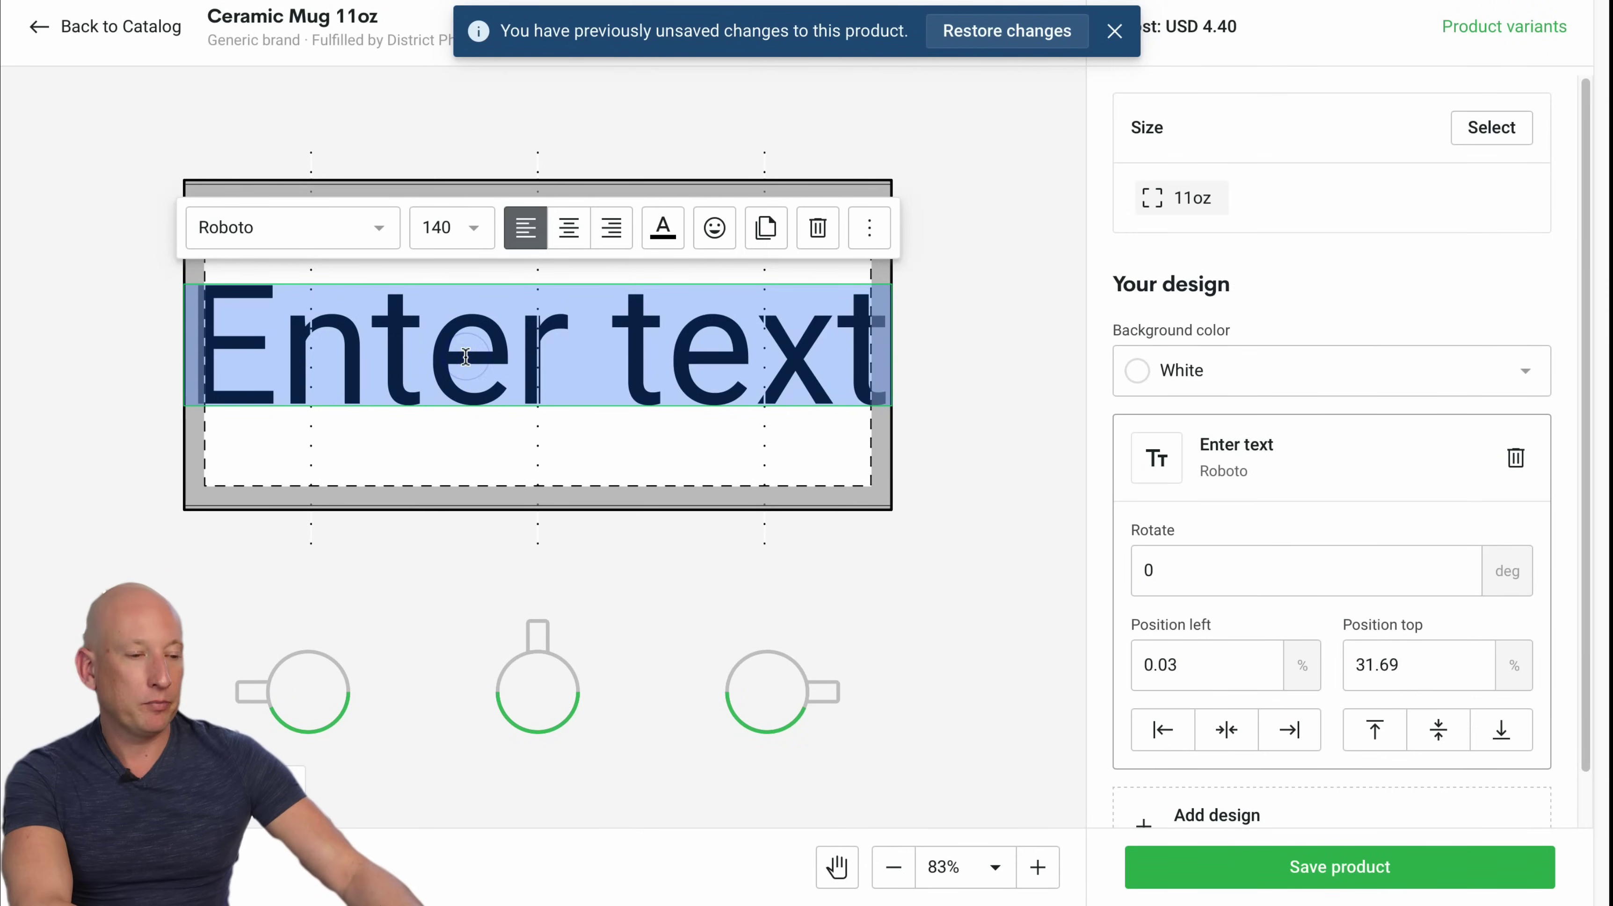
key(ctrl+v)
Set the quote's text size to 78 and move it to about 12% left and 28% top.
click(641, 227)
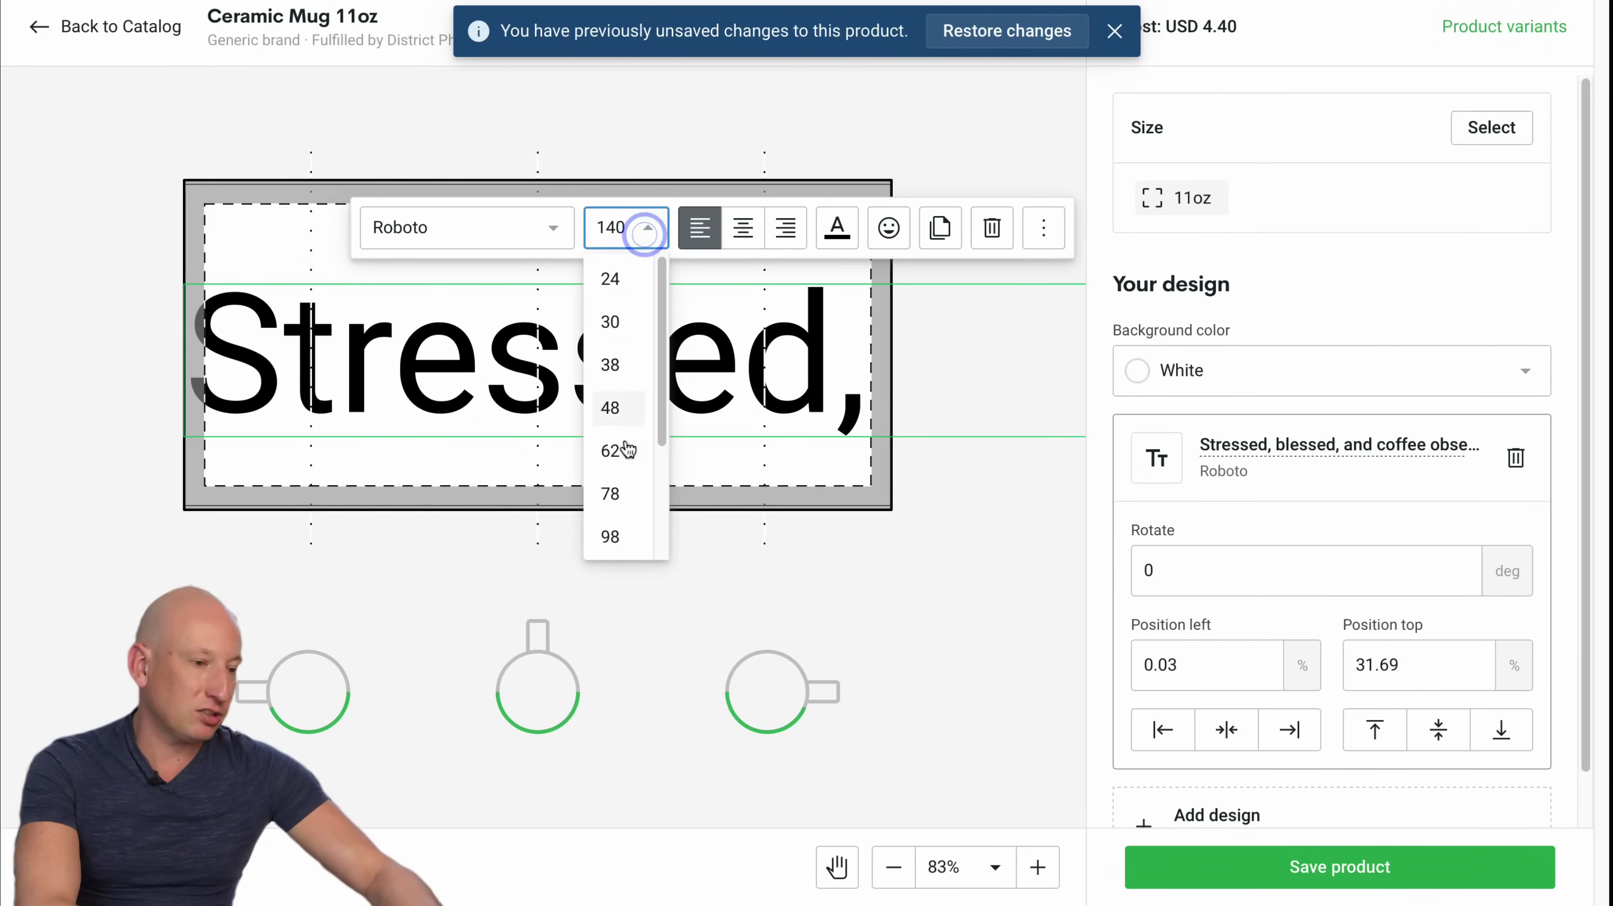
click(625, 491)
drag(850, 362, 292, 315)
Insert line breaks in the quote after "Stressed," and after "blessed,".
click(674, 306)
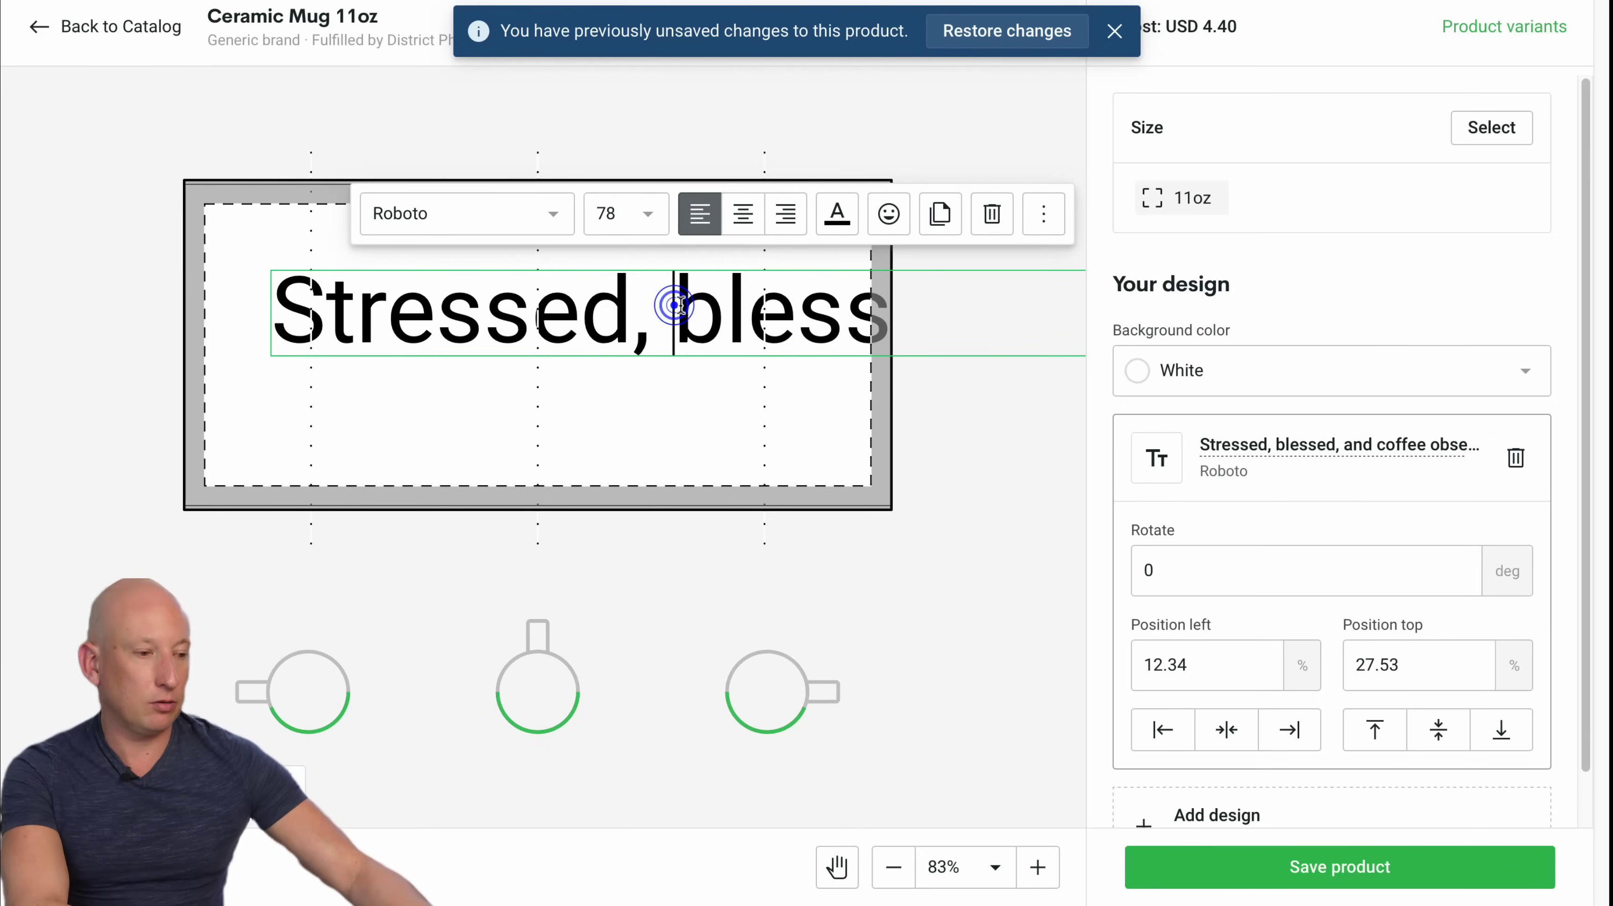
key(Return)
key(Return)
Set the quote's text size to 48 and move it to about 26% left and 20% top.
scroll(695, 392, down, 3)
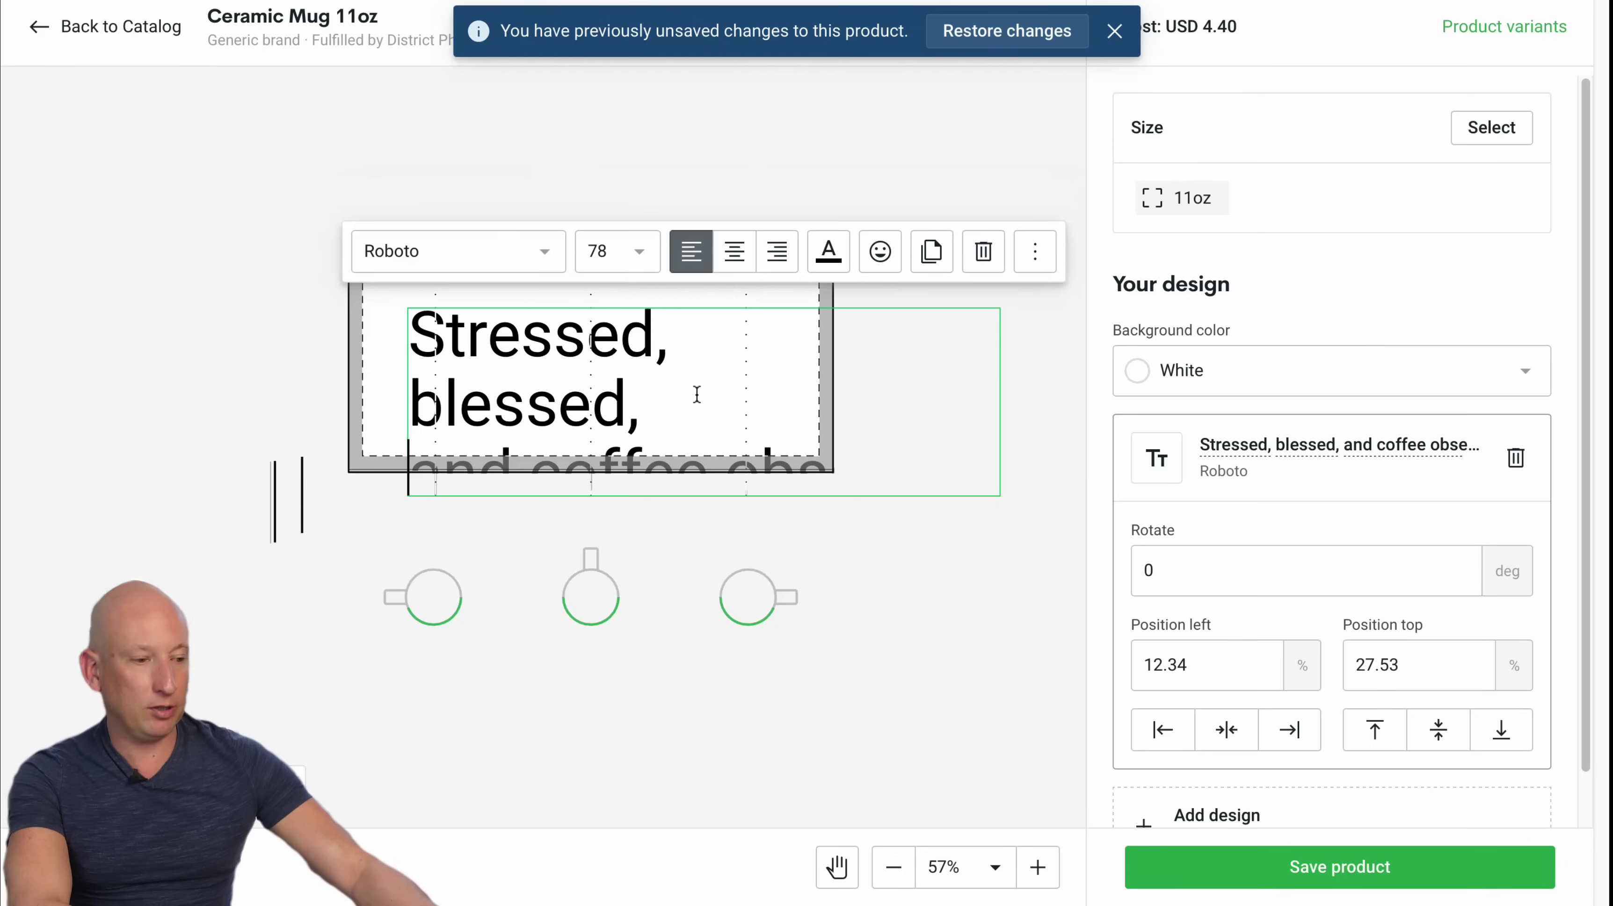
scroll(695, 392, up, 1)
click(637, 251)
click(601, 426)
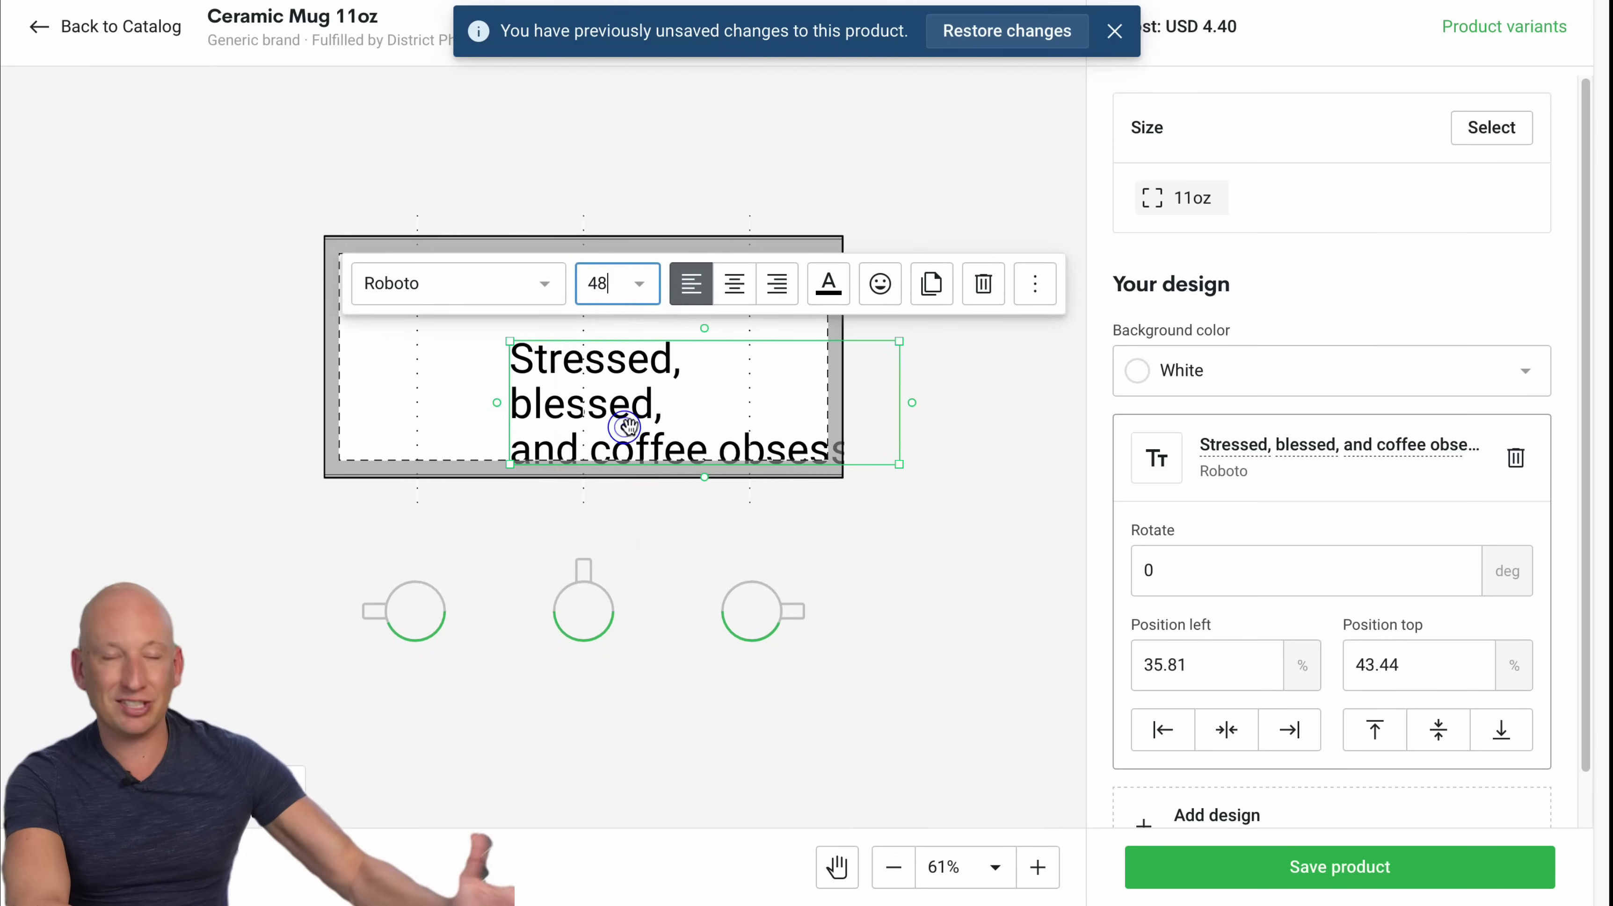
drag(695, 412, 658, 368)
Break the quote's line after "and", and capitalise "Blessed" and "Coffee".
click(658, 368)
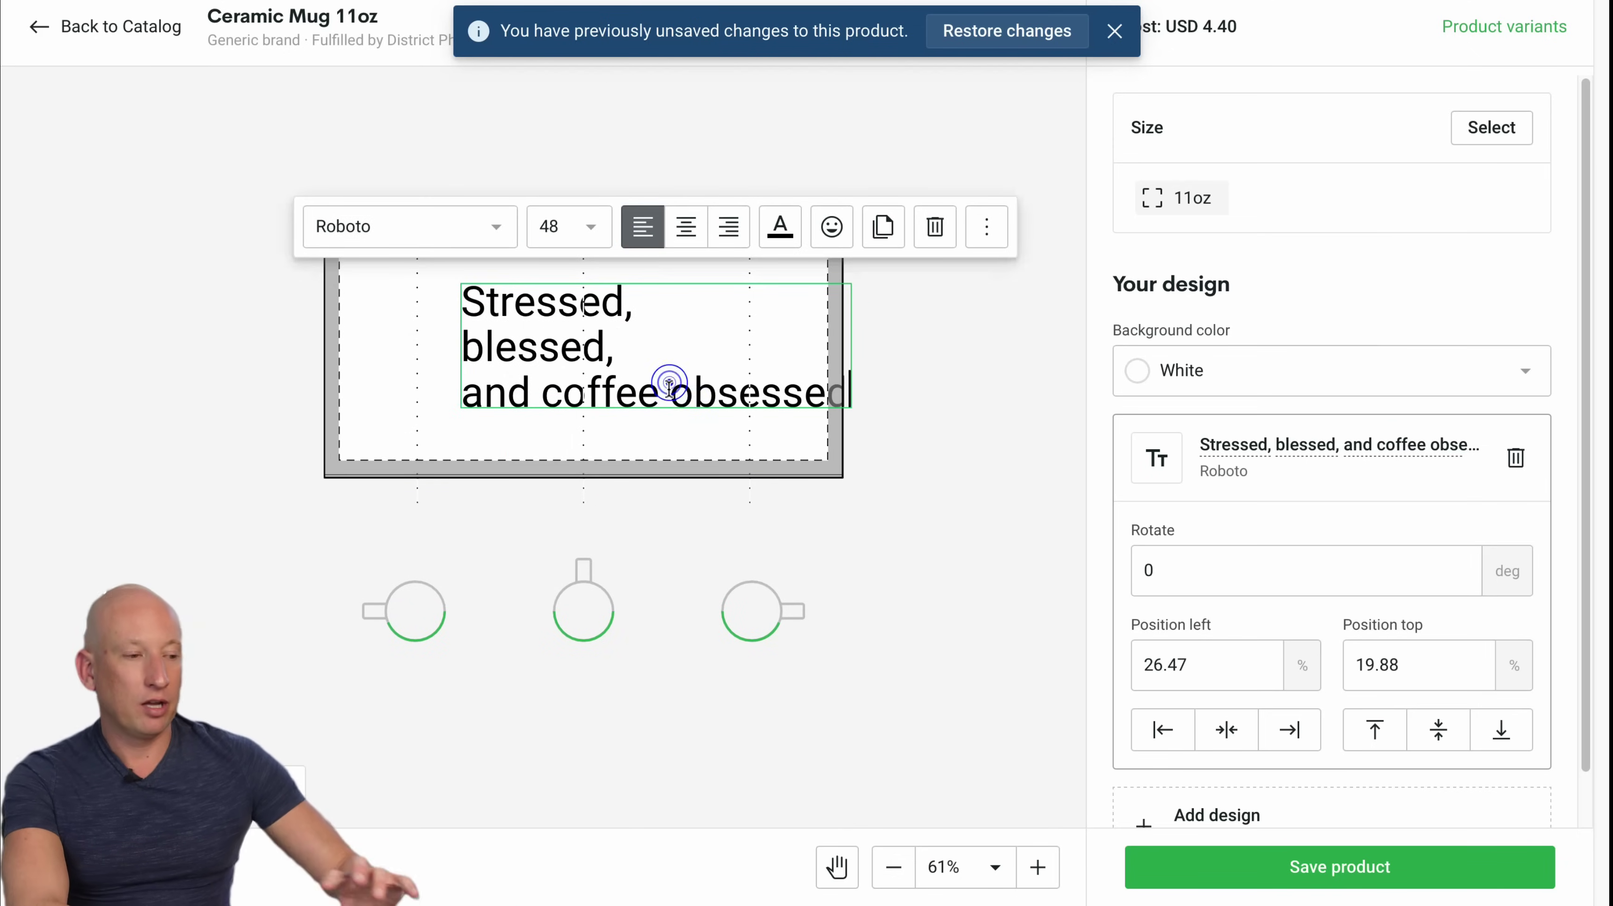
click(543, 384)
key(Return)
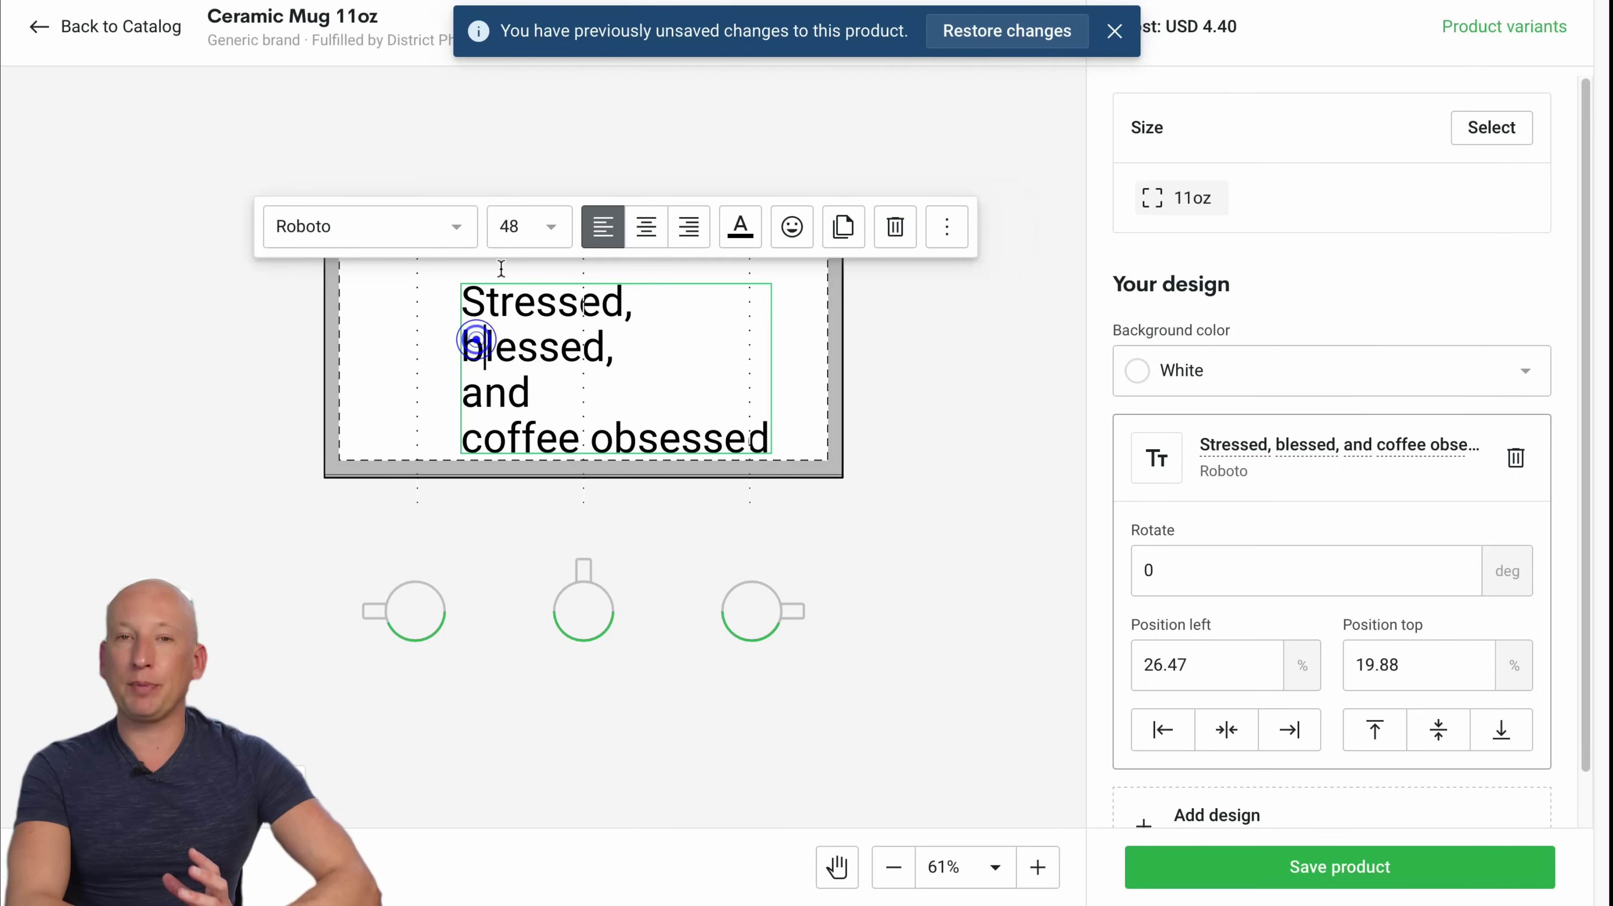
key(BackSpace)
text(B)
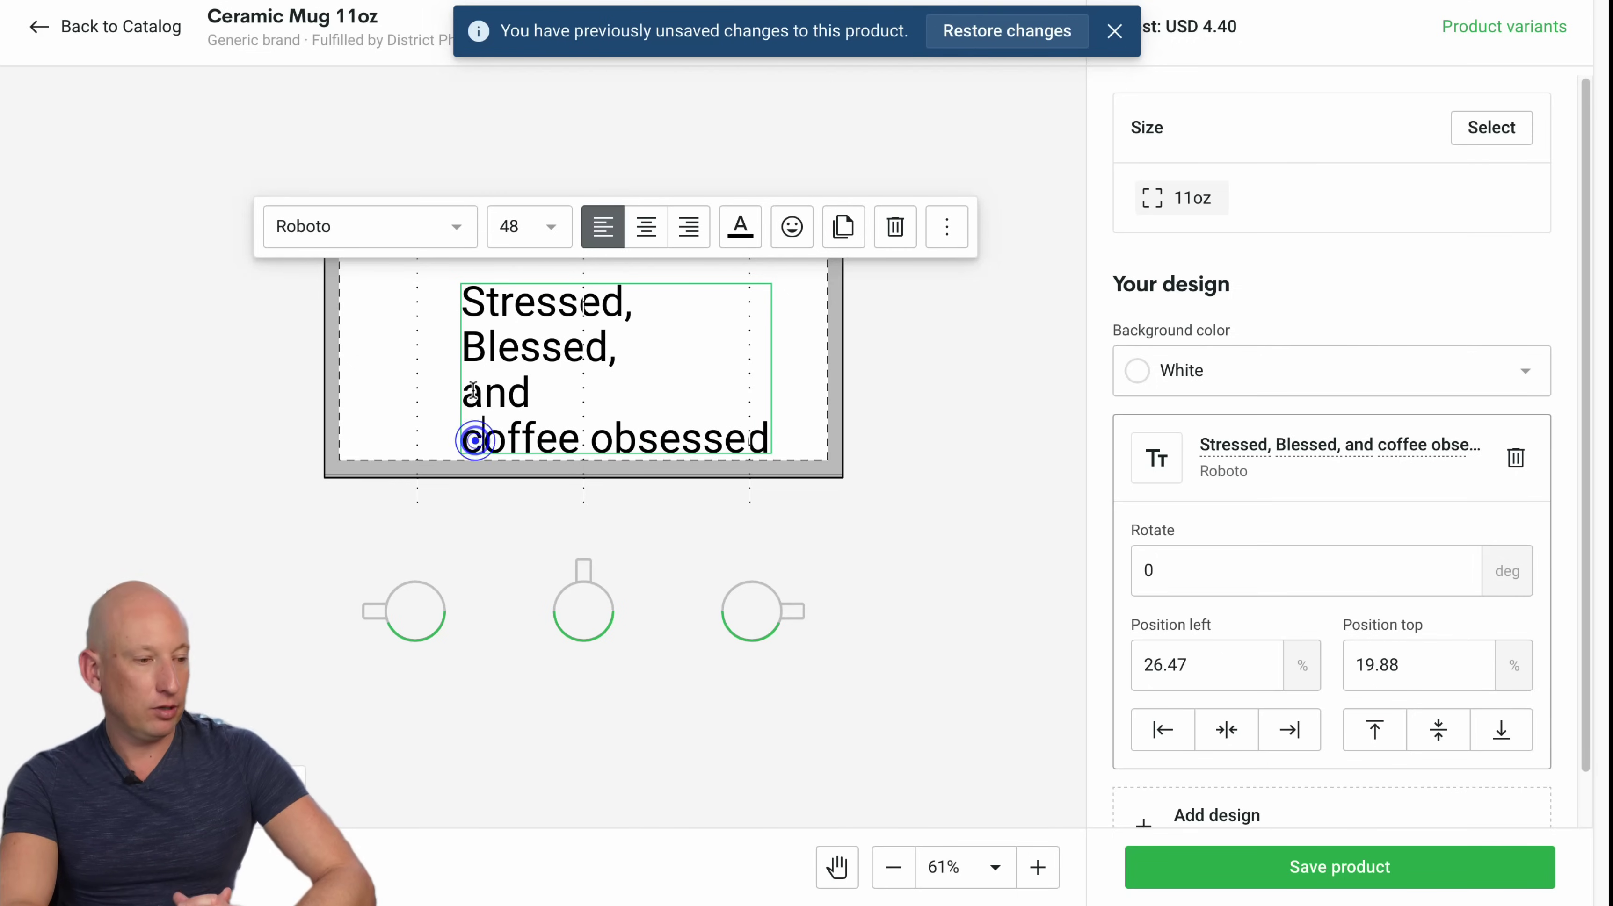
key(BackSpace)
text(C)
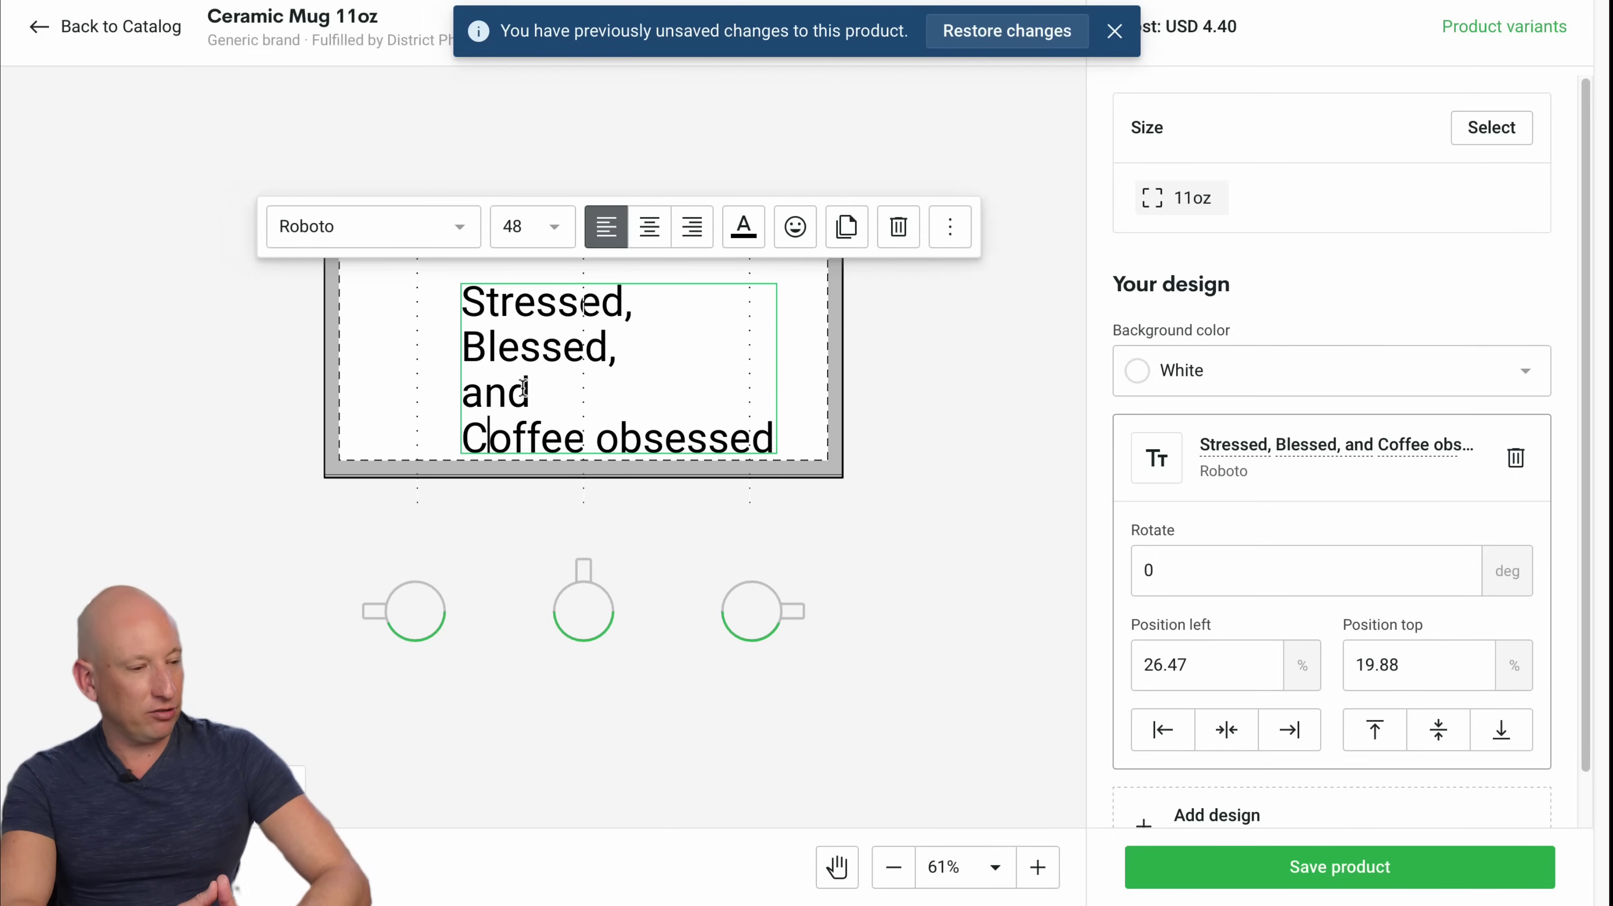
Replace "and" with "&" on the same line as "Coffee", and put a capitalised "Obsessed" on its own line.
drag(540, 384, 468, 384)
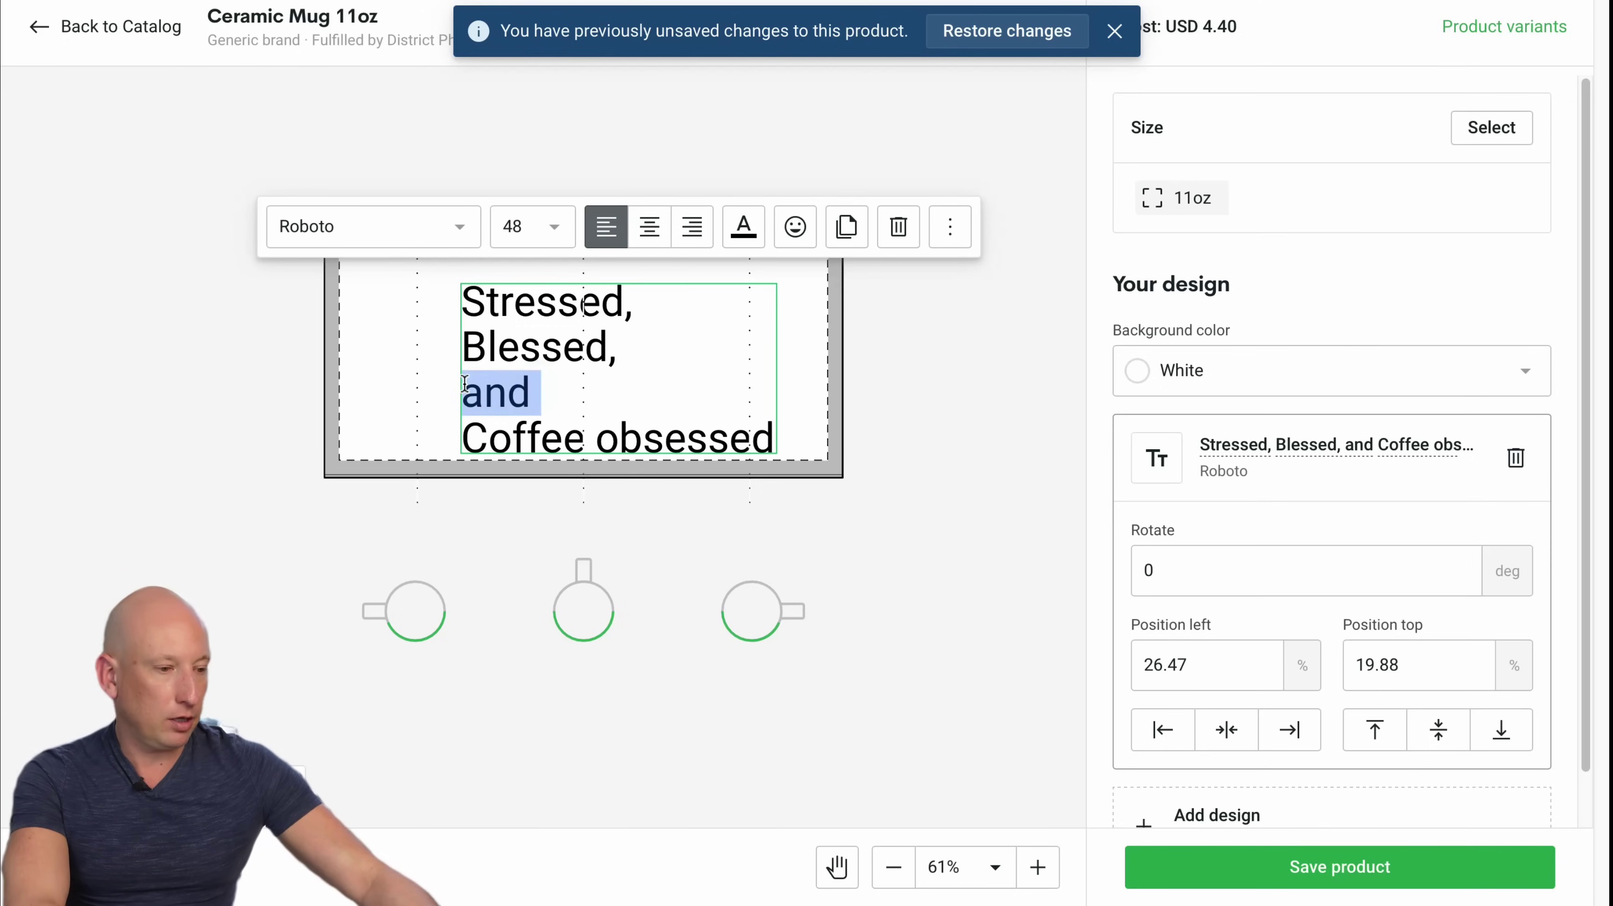
text(&)
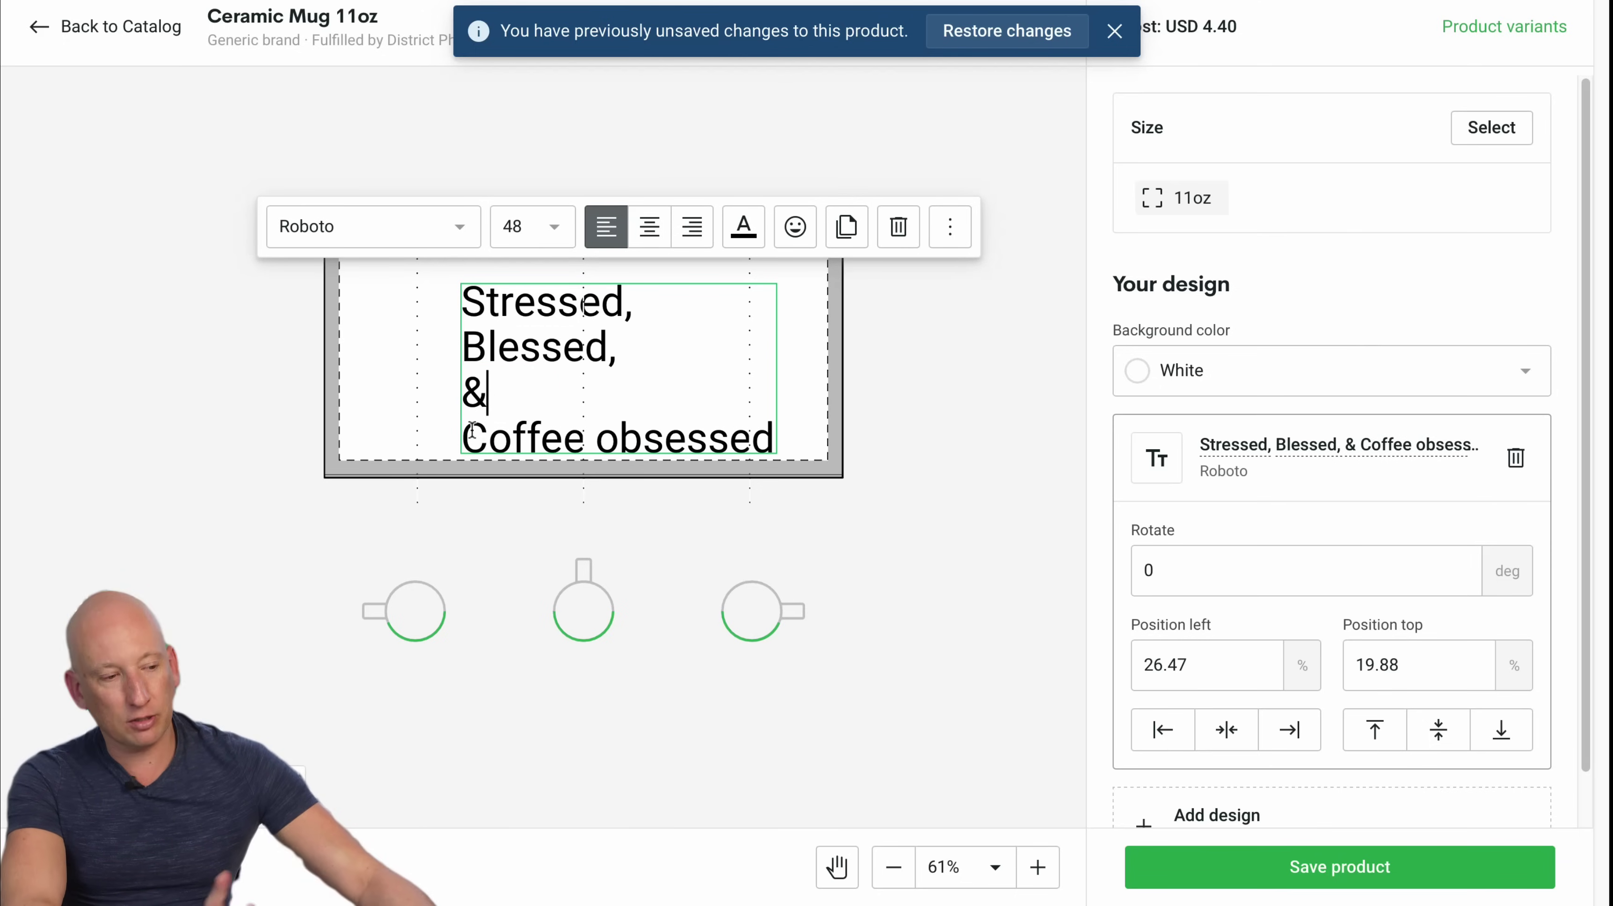
key(BackSpace)
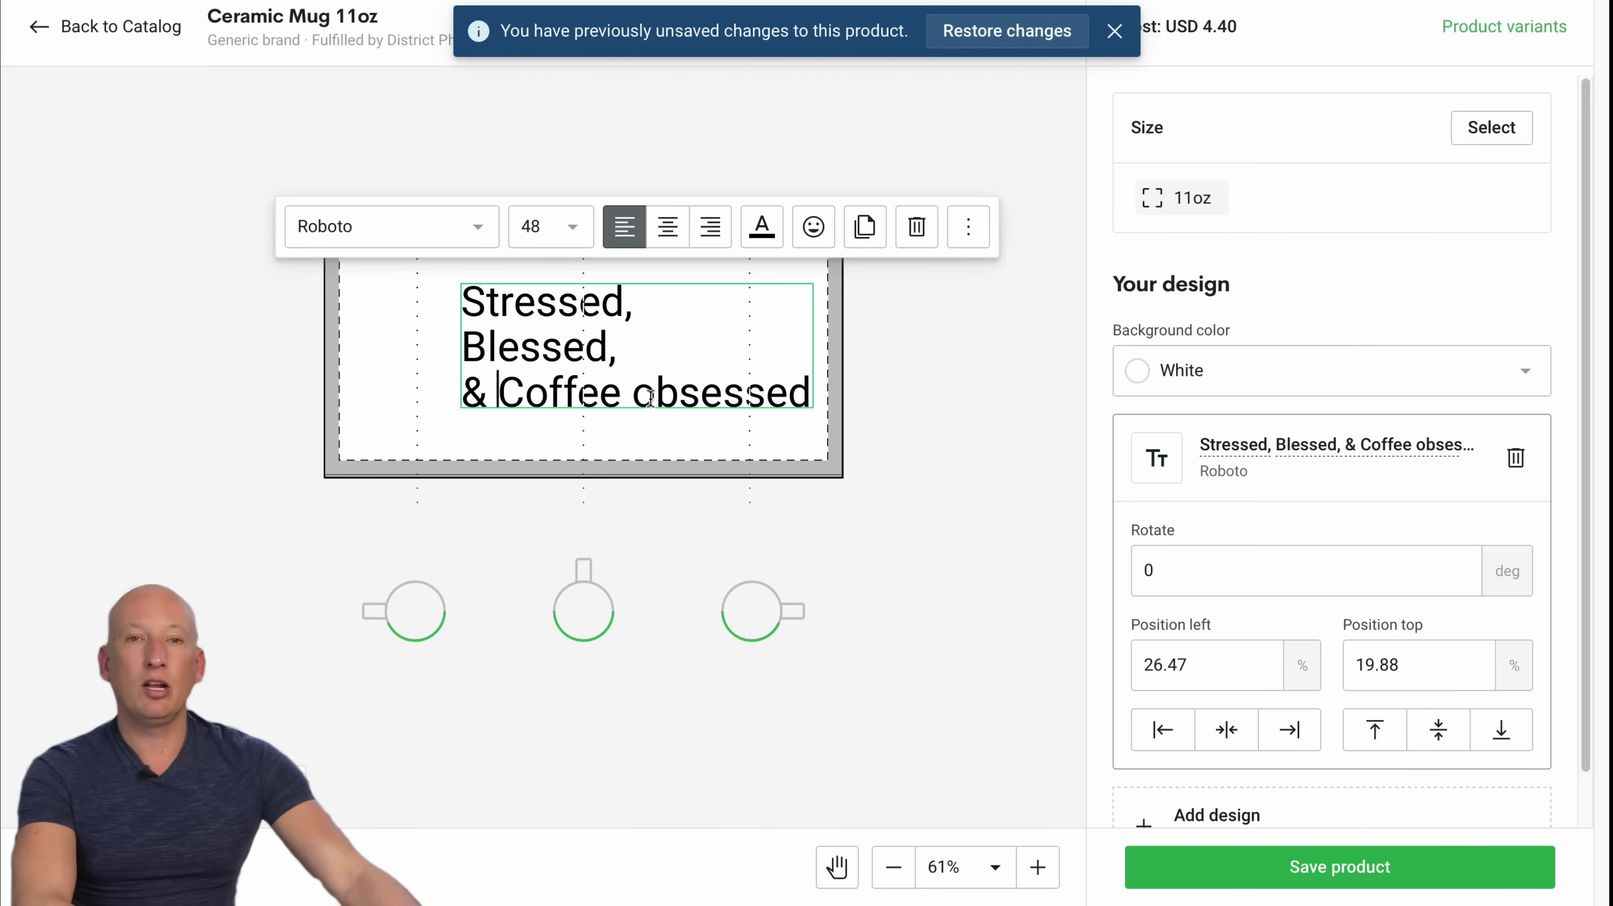
key(Return)
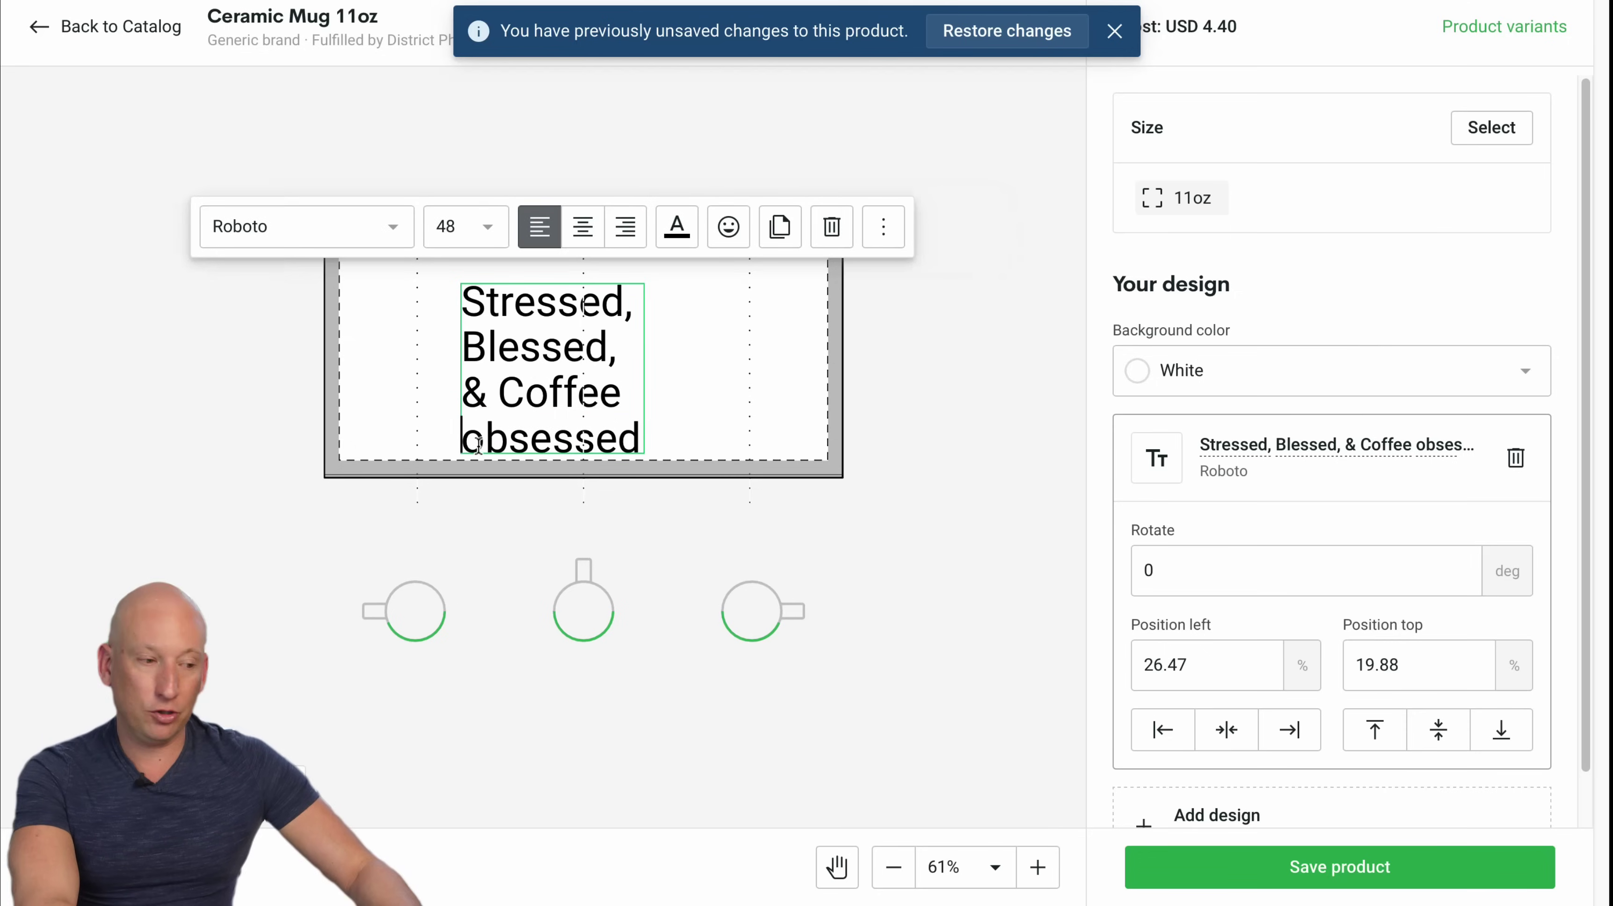
key(BackSpace)
text(O)
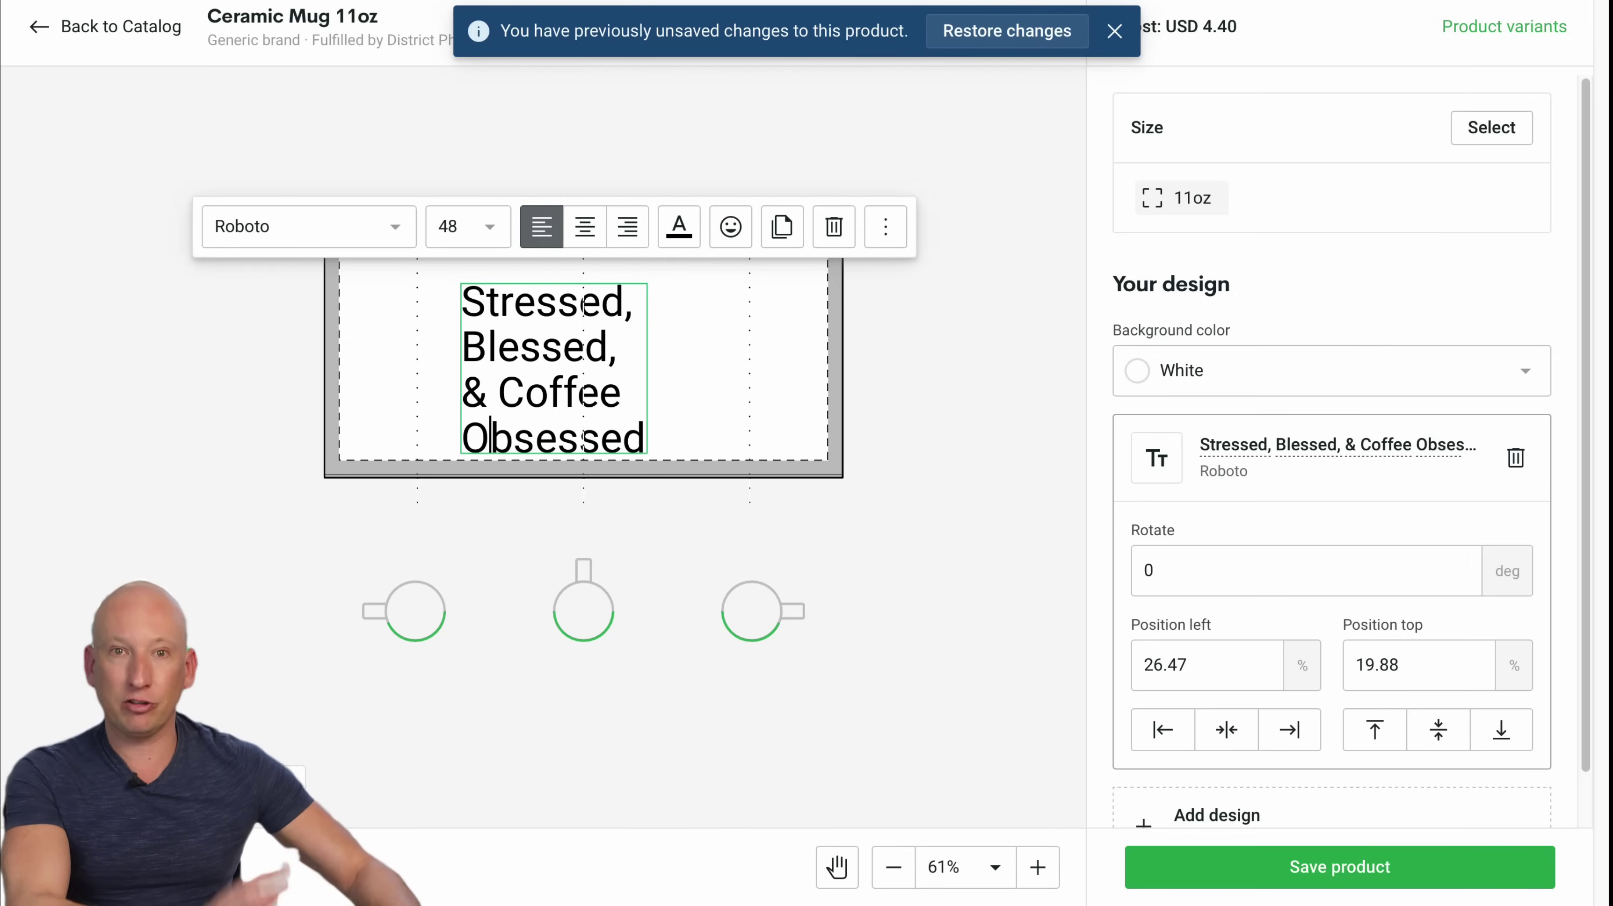
Move the four-line quote to the middle of the print area, about 32% left and 15% top.
click(706, 368)
click(603, 383)
mouse_move(603, 384)
mouse_down()
mouse_move(618, 356)
mouse_move(621, 369)
mouse_up()
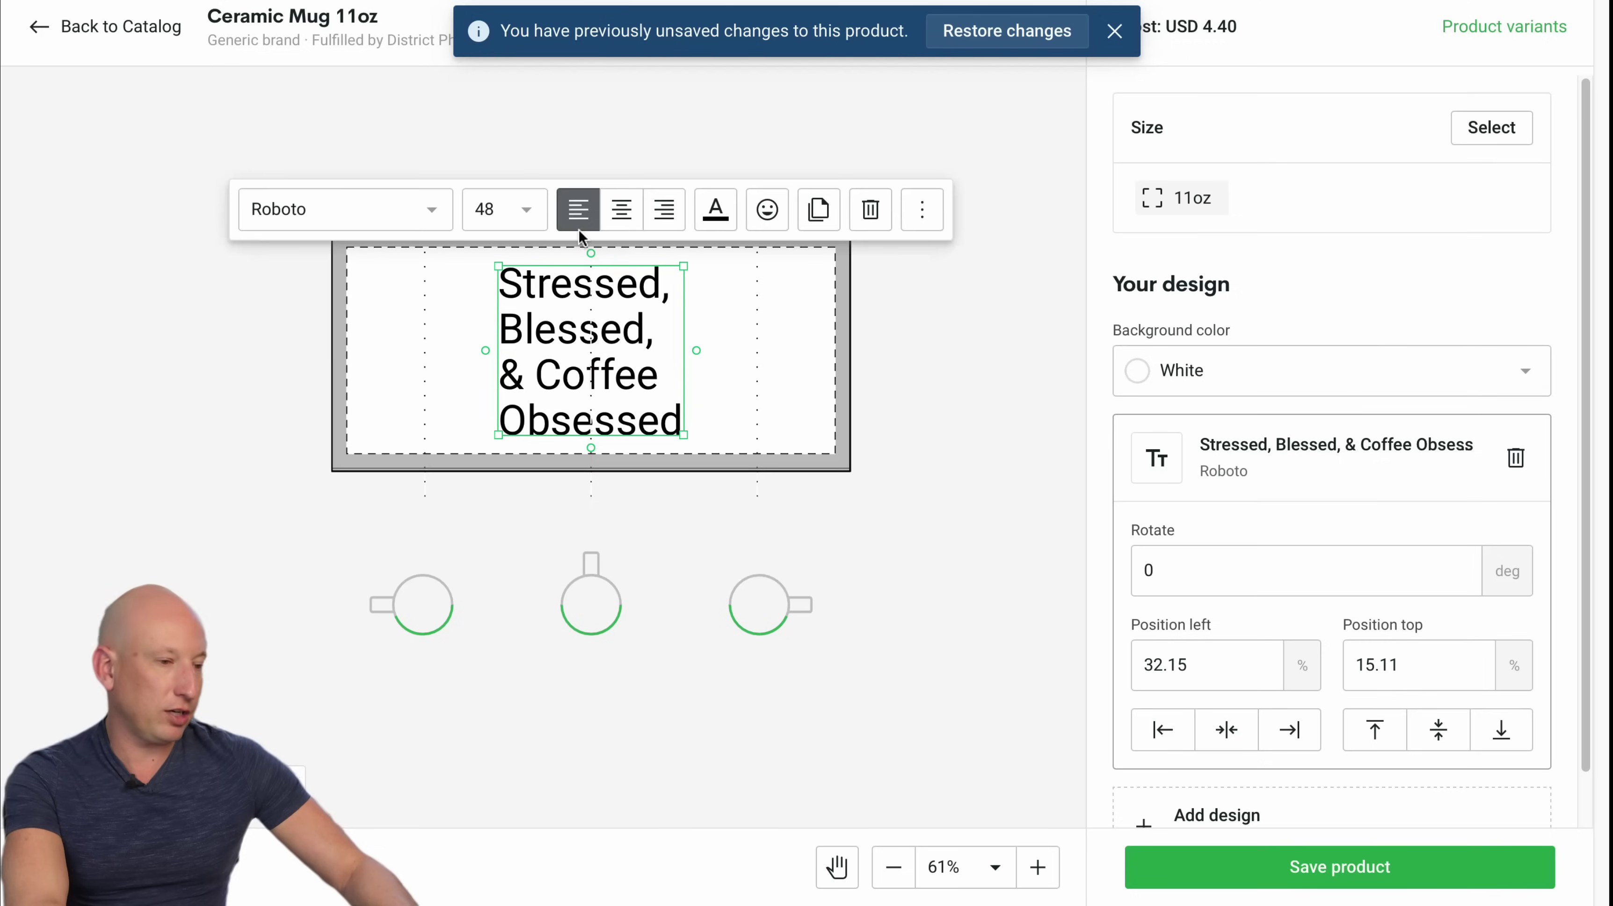
Select the entire quote and change its text colour to the dark red swatch.
triple_click(580, 380)
click(678, 375)
click(677, 424)
click(674, 413)
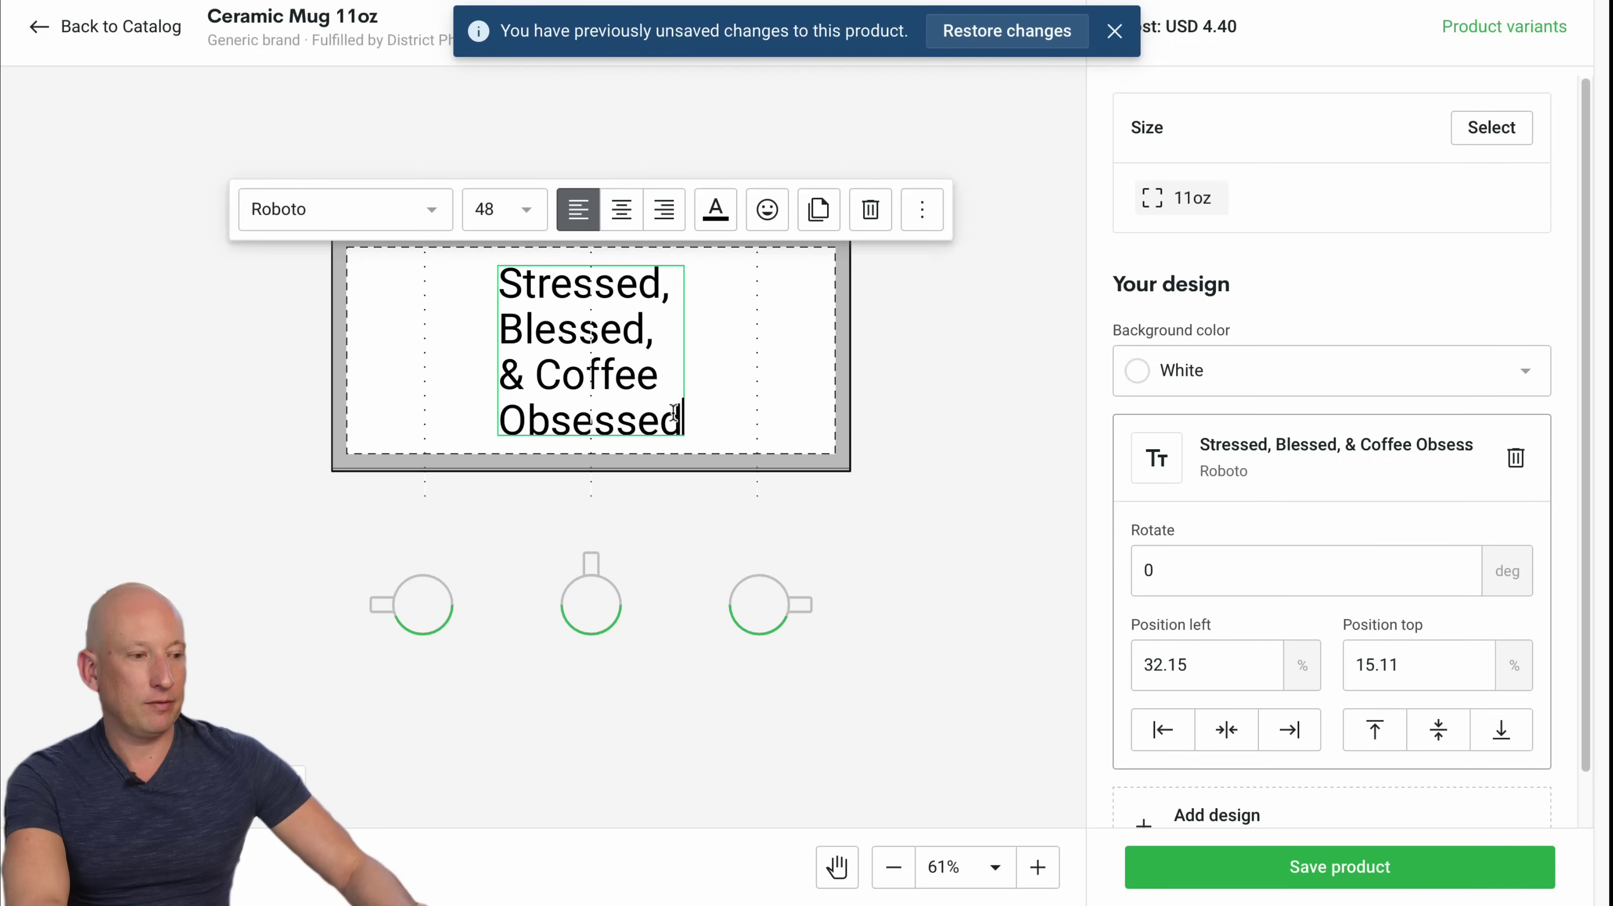
key(ctrl+a)
click(715, 209)
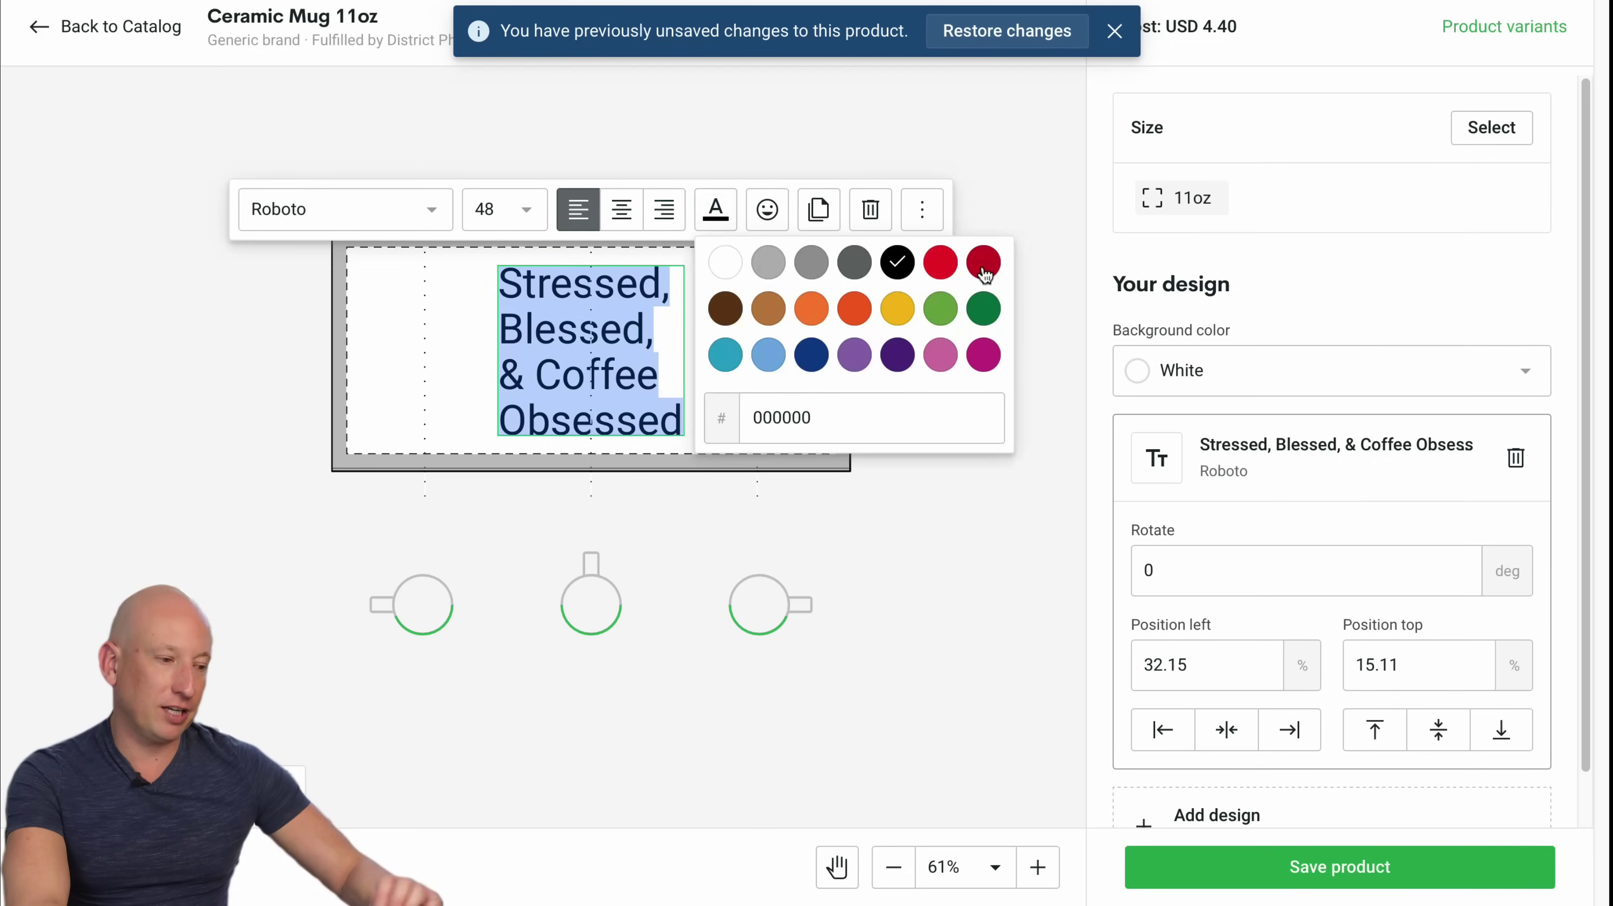
click(998, 266)
Try the fonts Abril Fatface and Acme on the four-line mug quote.
click(362, 215)
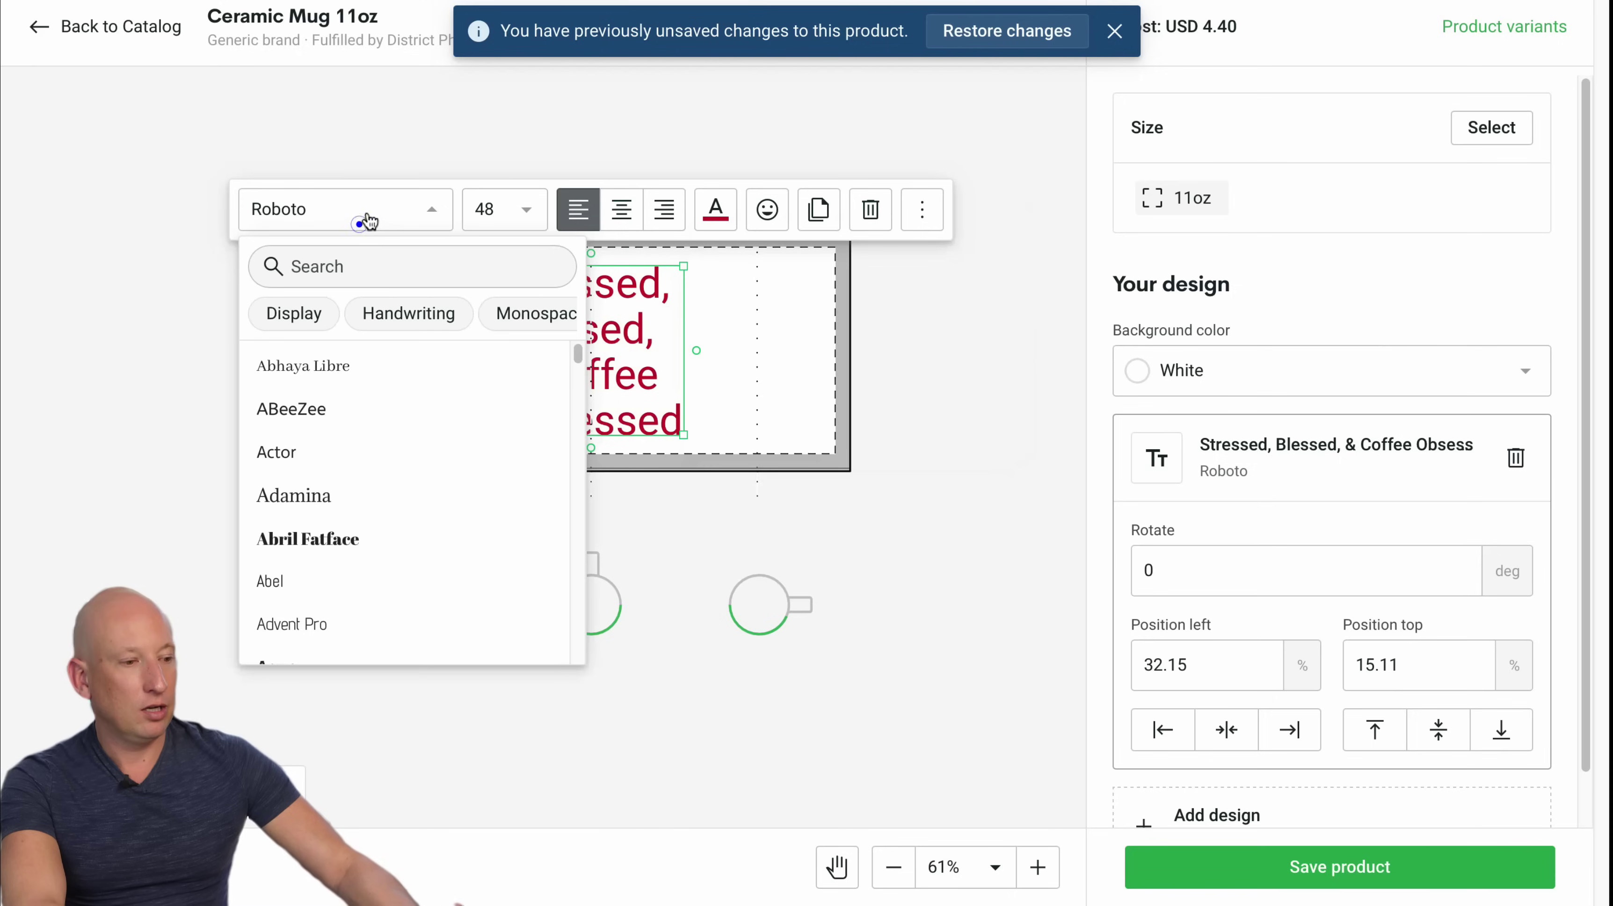
scroll(348, 534, down, 1)
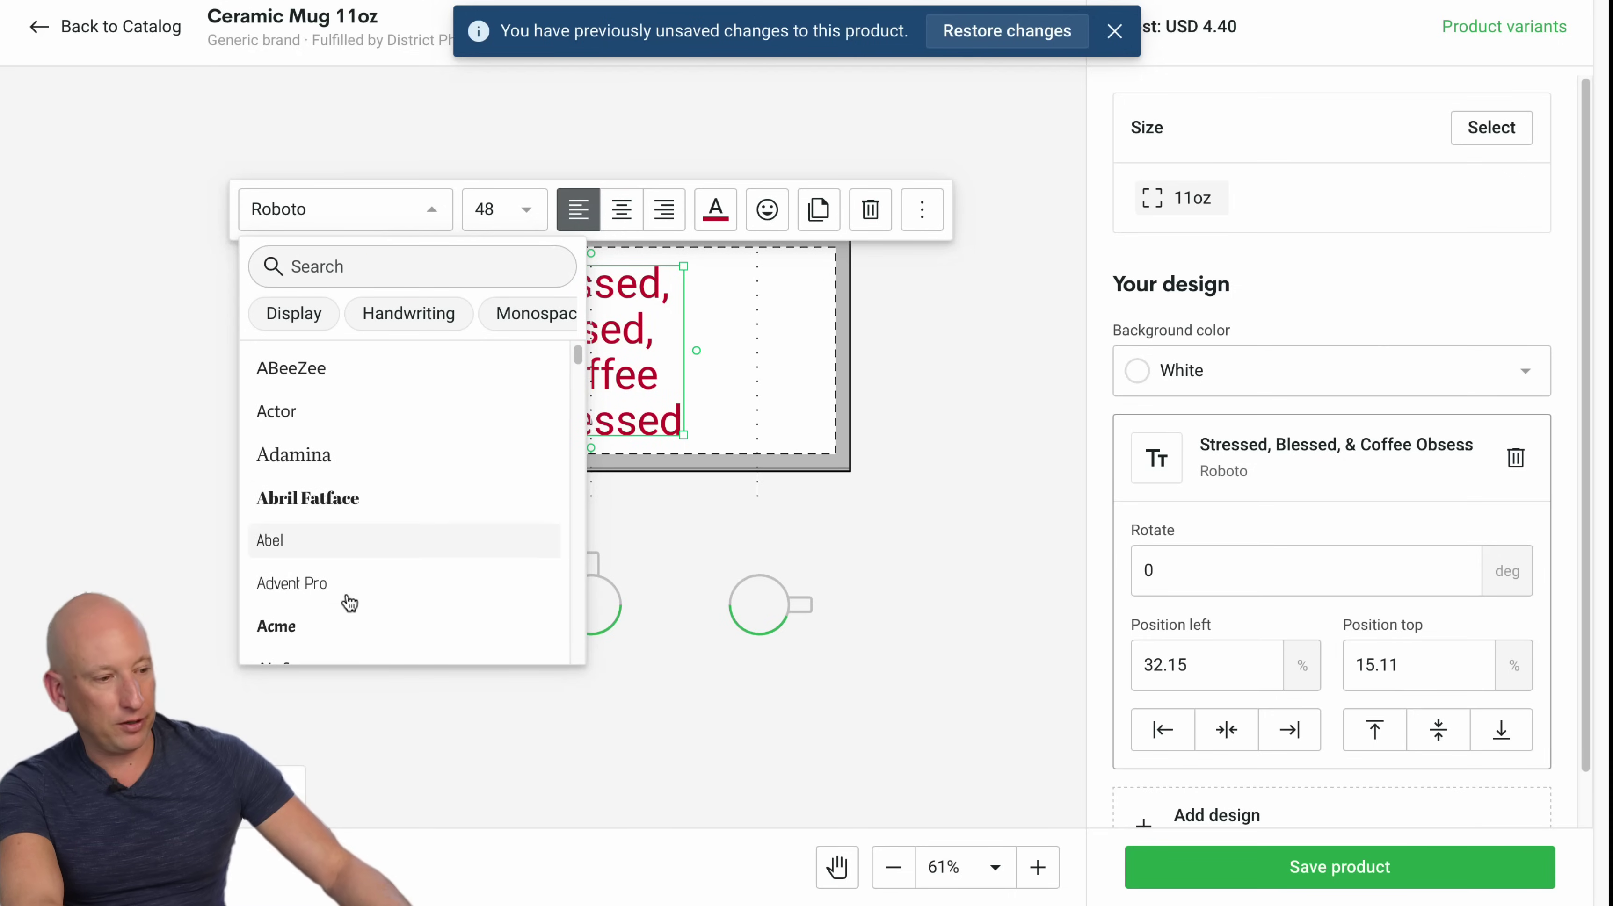
click(346, 496)
click(358, 215)
scroll(352, 508, down, 1)
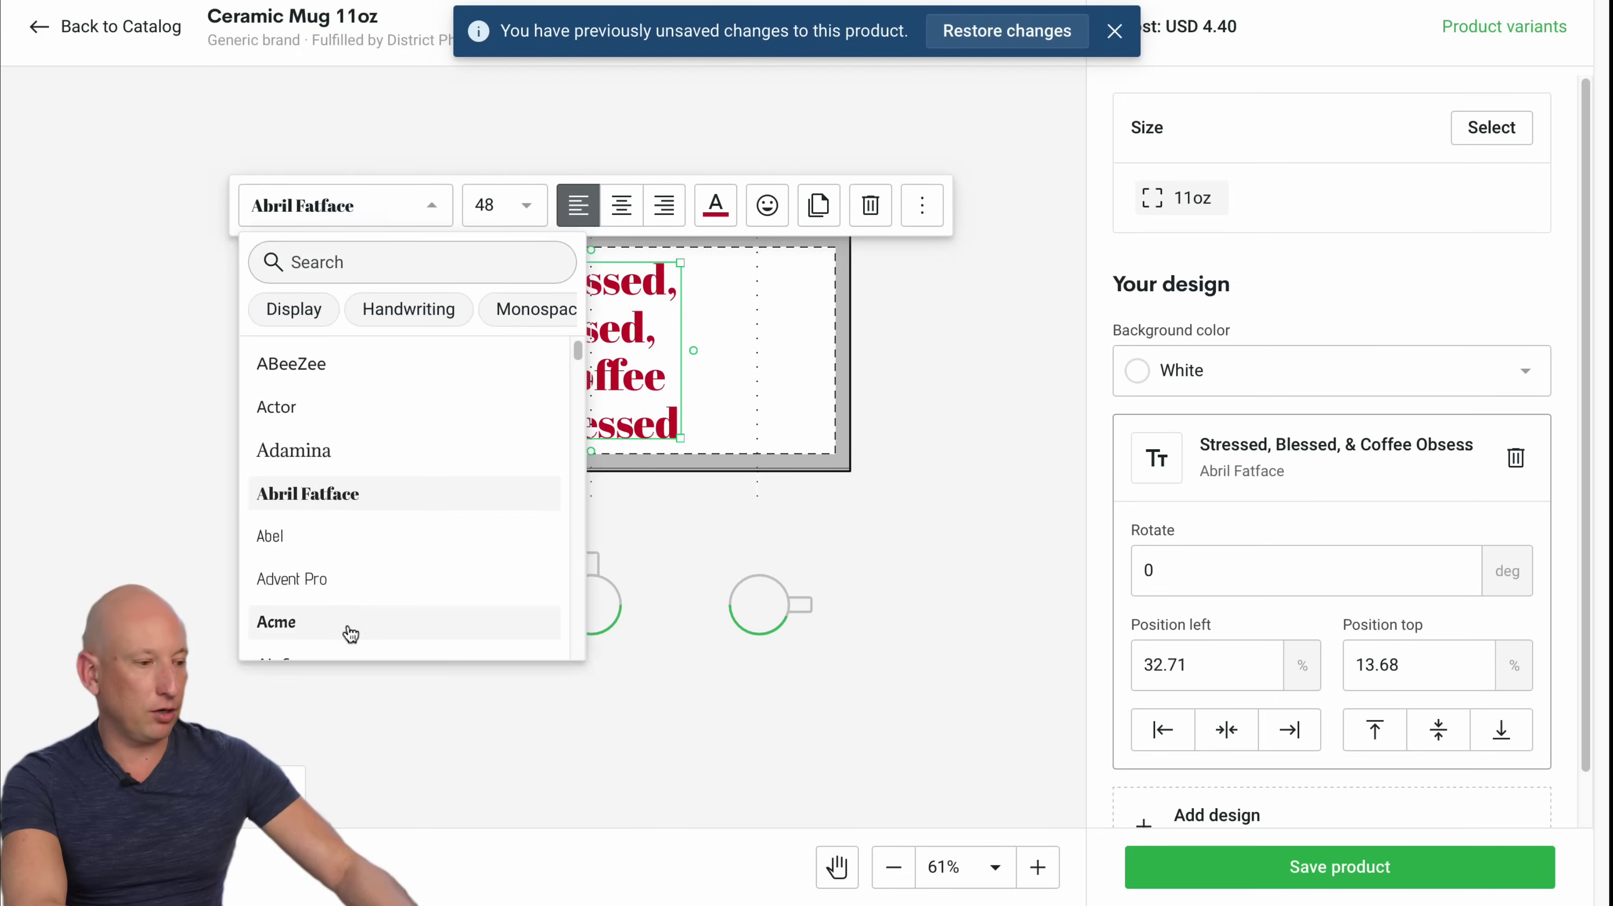
click(347, 626)
Set the quote's font to Archivo Black.
click(347, 214)
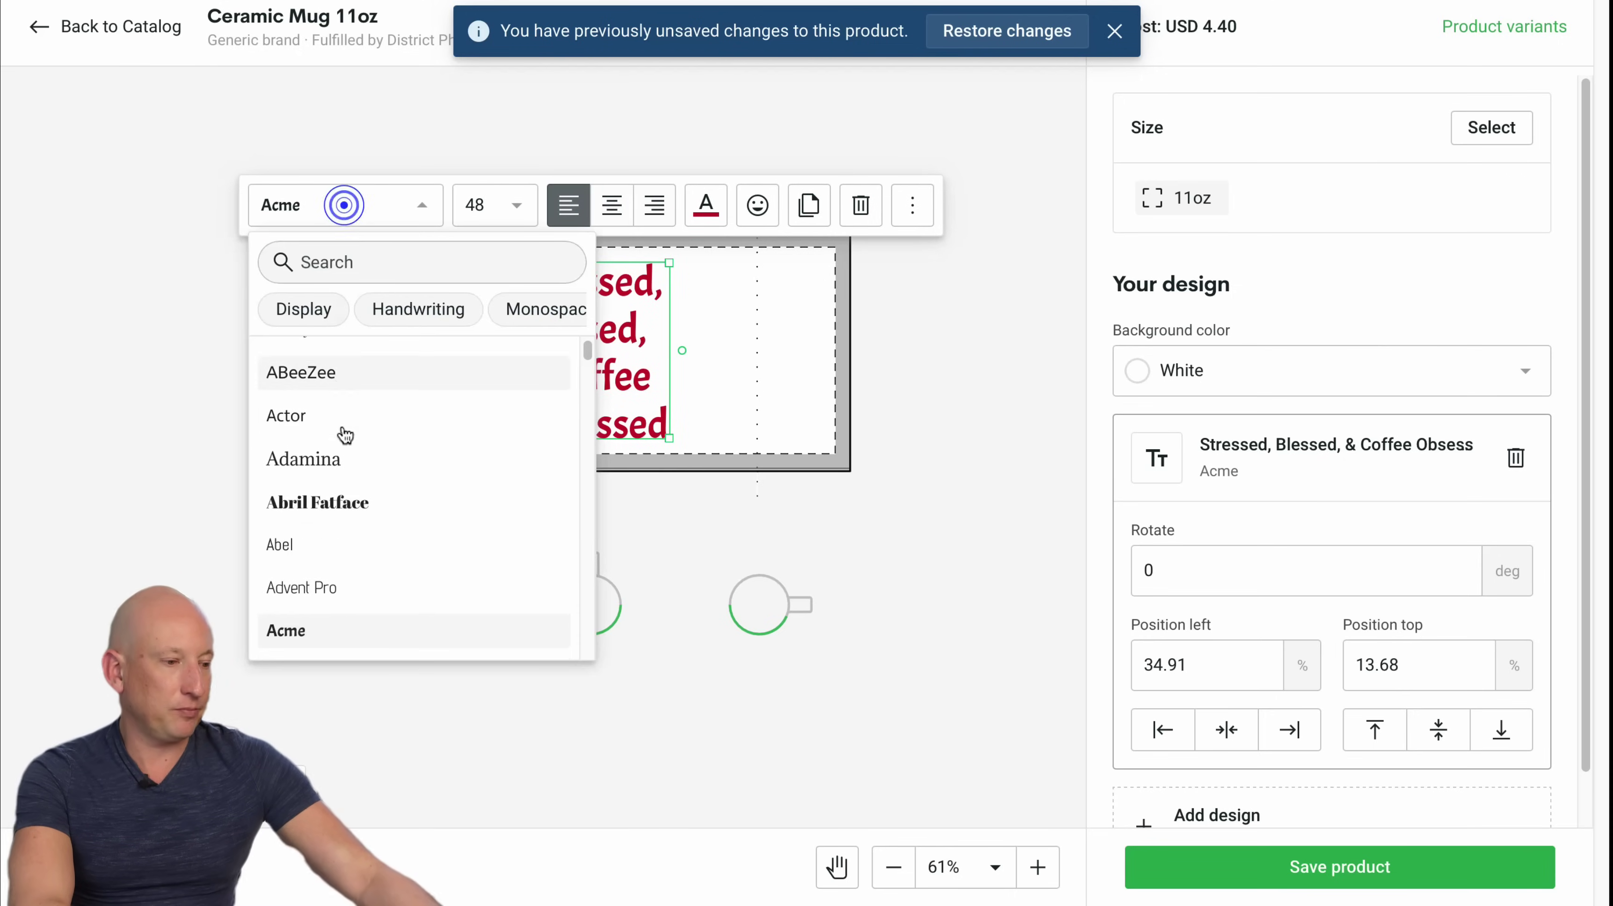
scroll(358, 590, down, 4)
scroll(359, 595, down, 5)
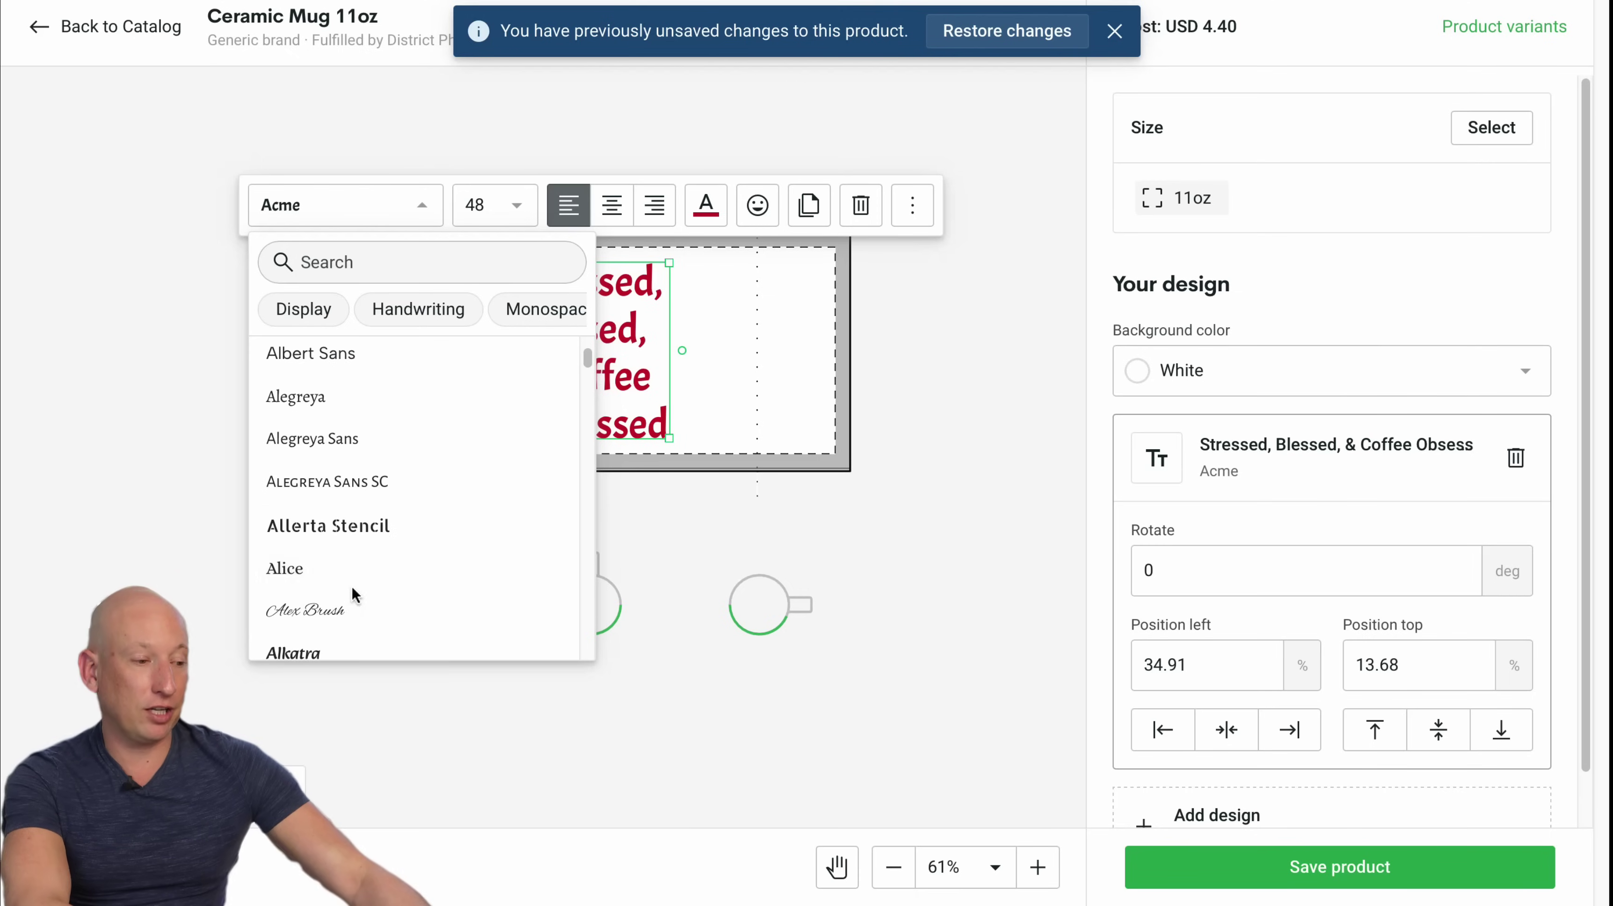
scroll(347, 526, down, 6)
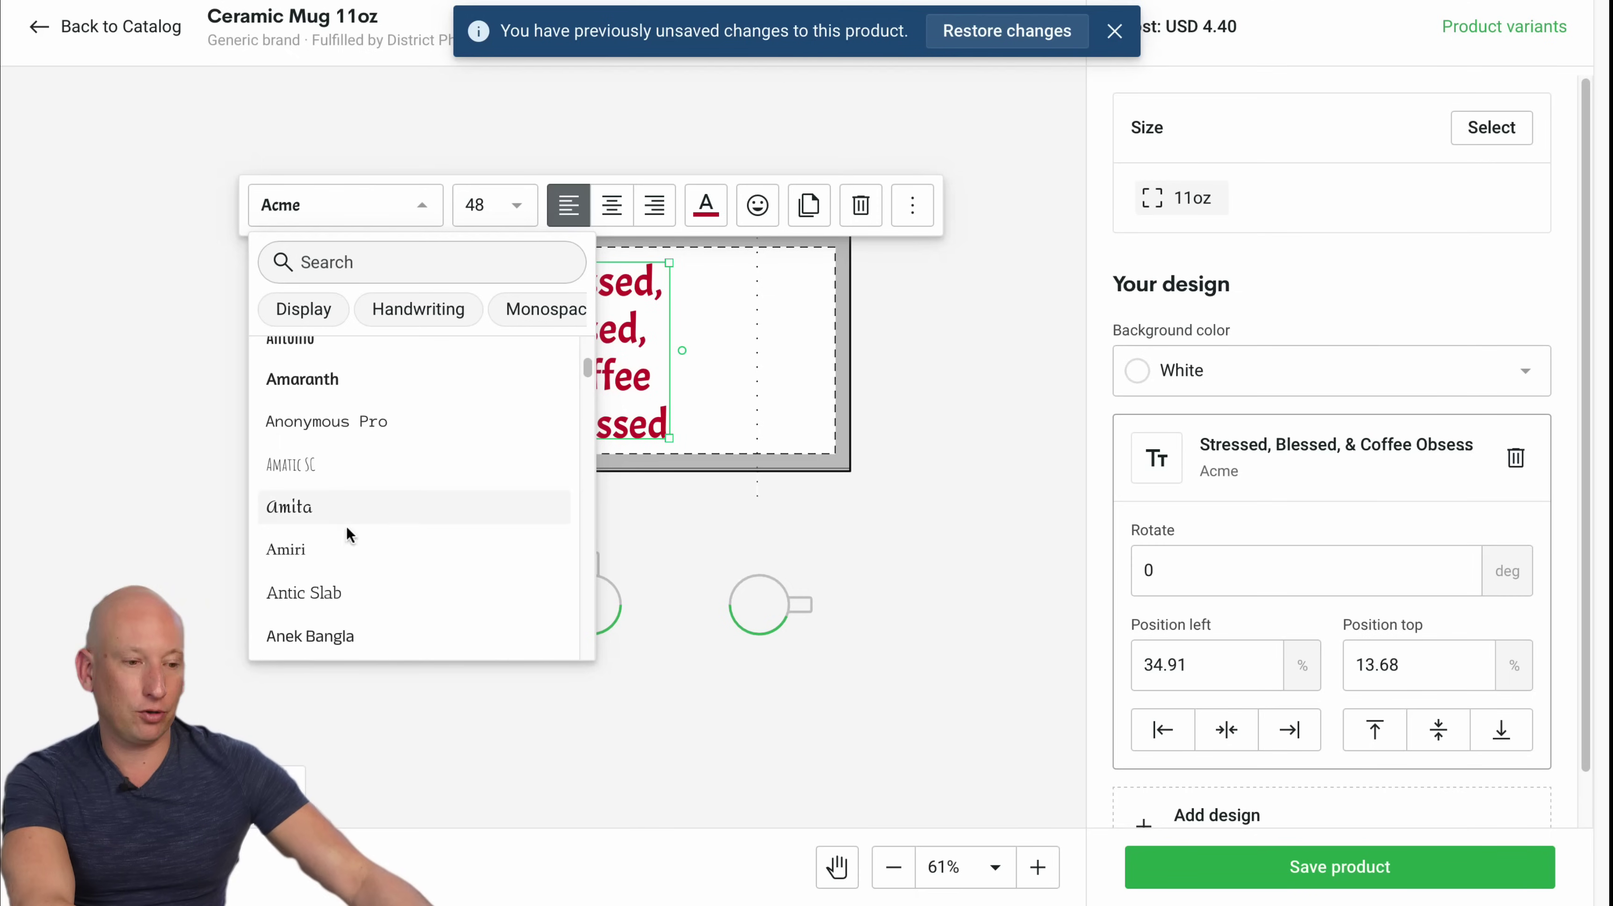
click(349, 555)
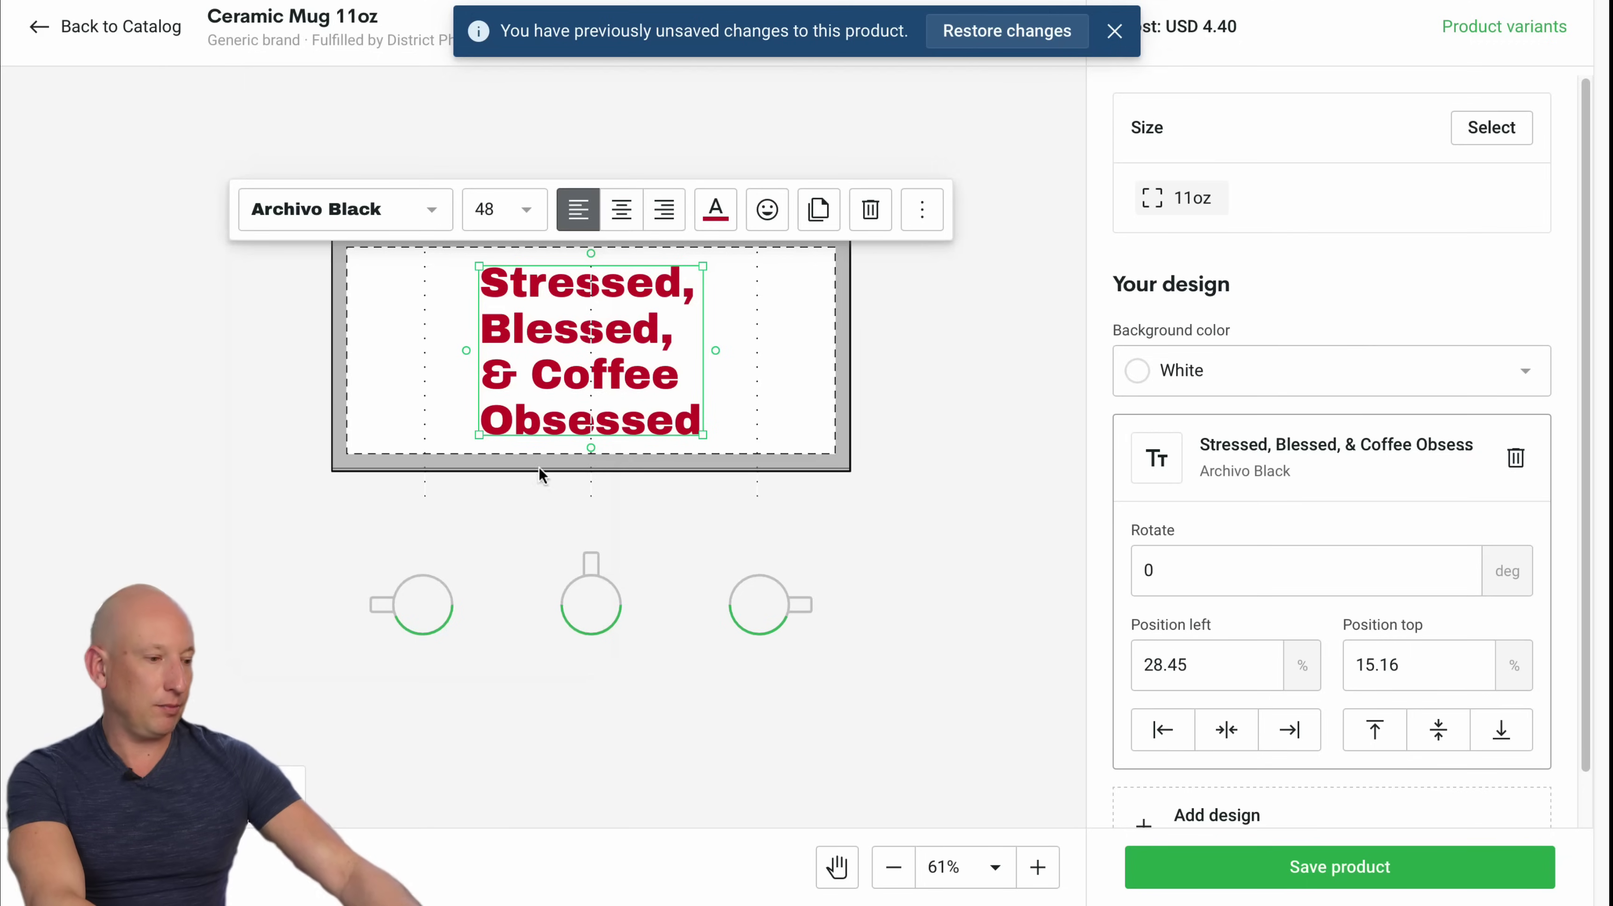
Deselect the quote and save the mug design as a product.
click(979, 293)
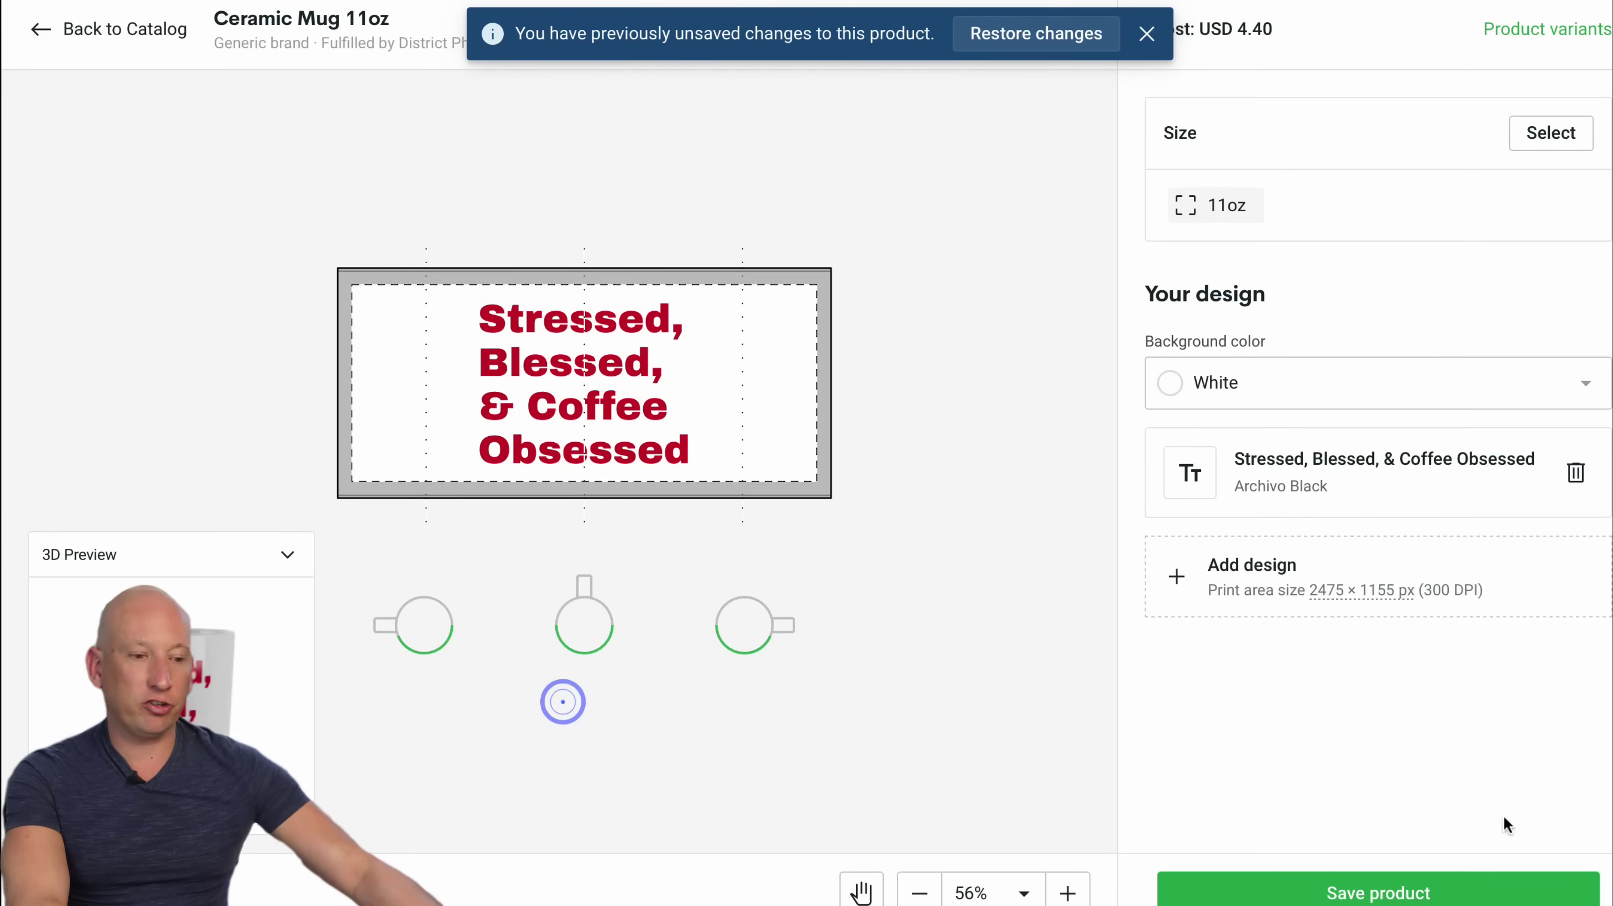
click(1509, 889)
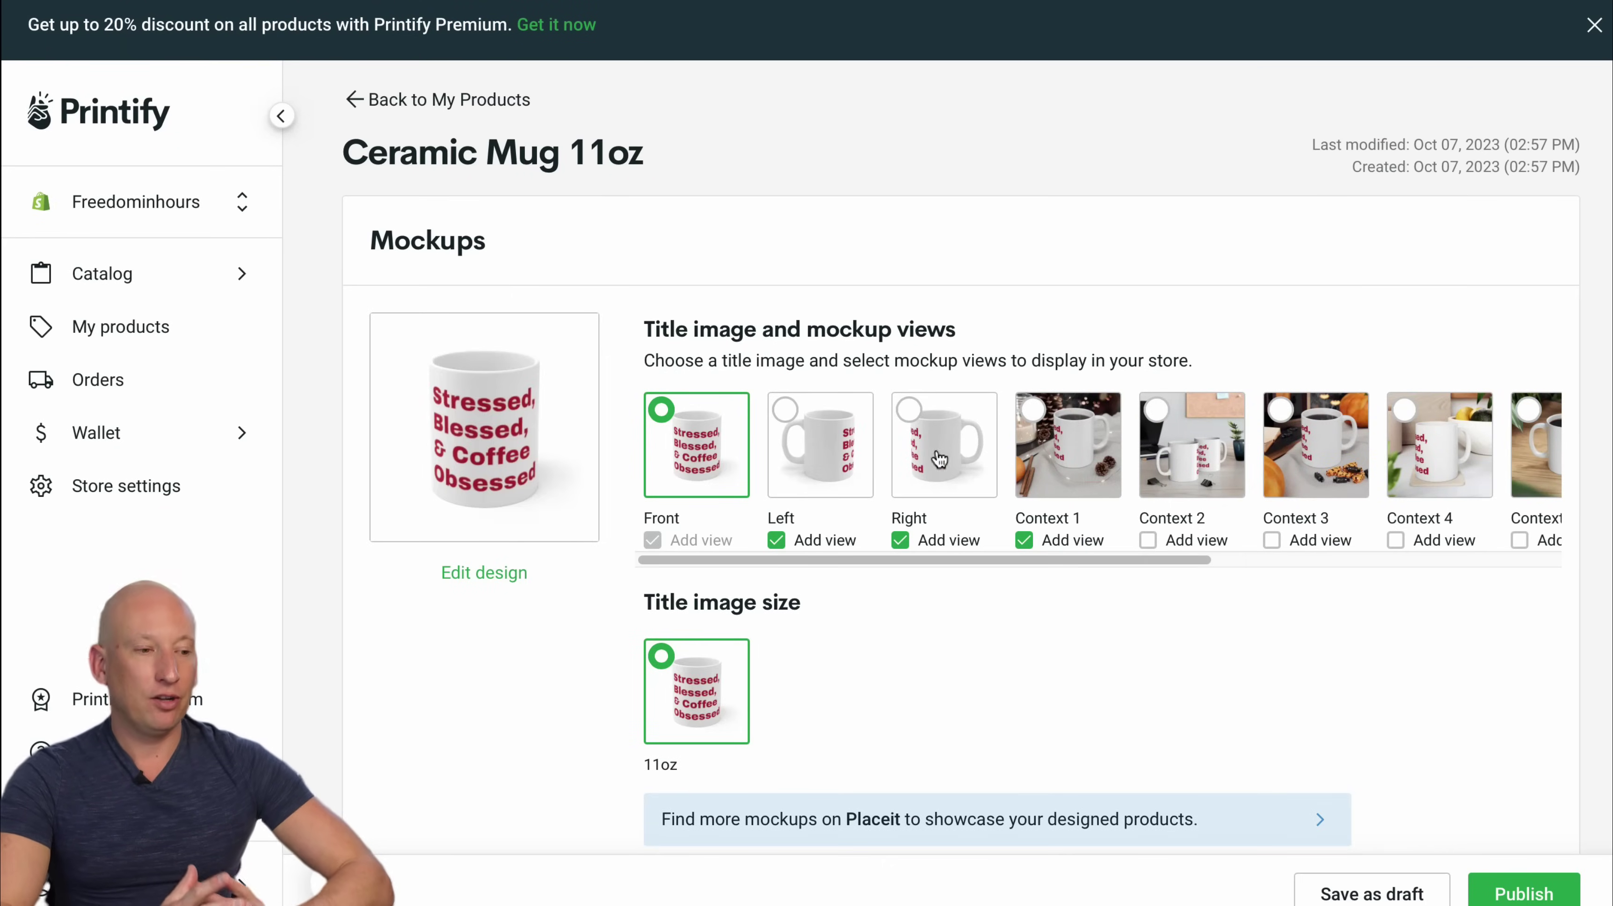
scroll(1367, 658, down, 6)
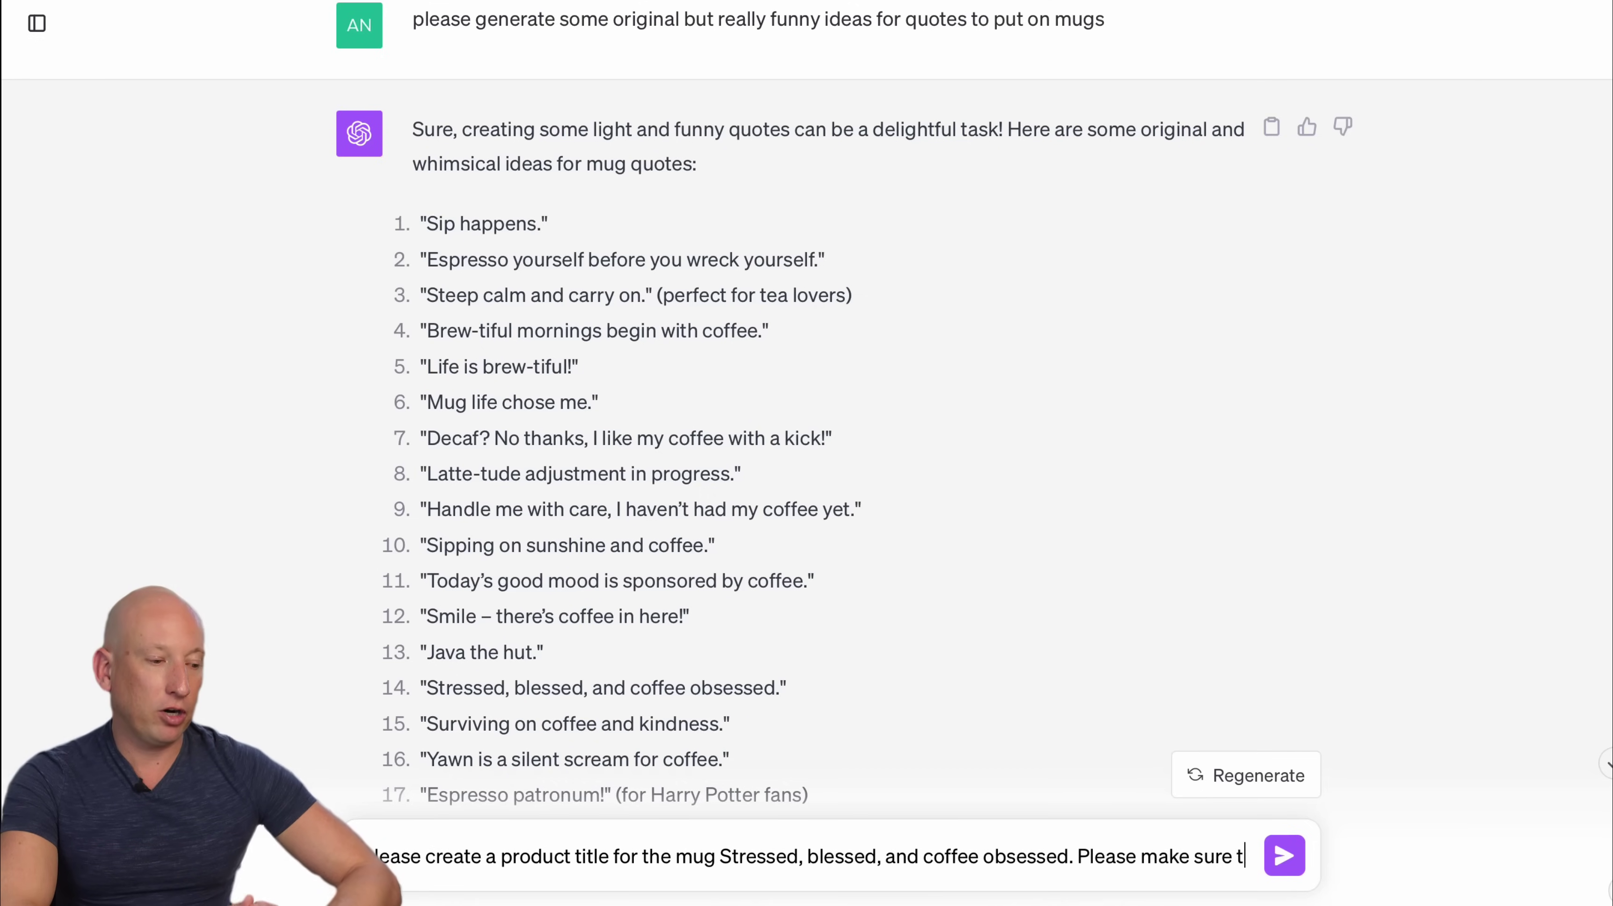
In ChatGPT, finish and send the product title request, asking that the title grabs attention and is SEO optimised.
text(he tit)
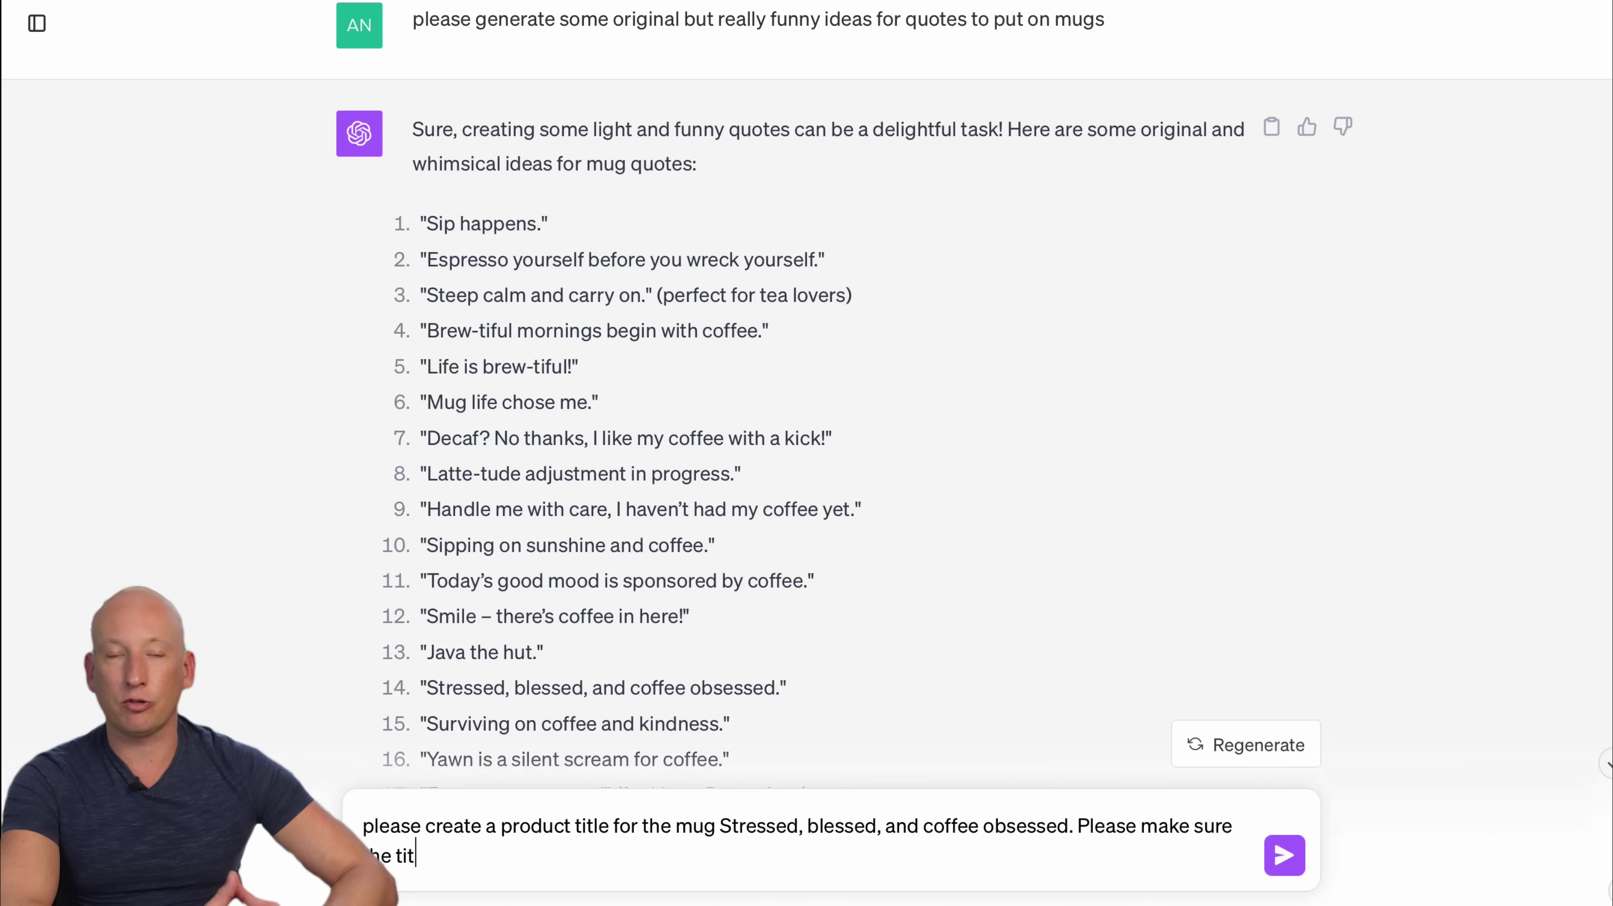
text(le gran)
key(BackSpace)
text(bs attention is seo optimised)
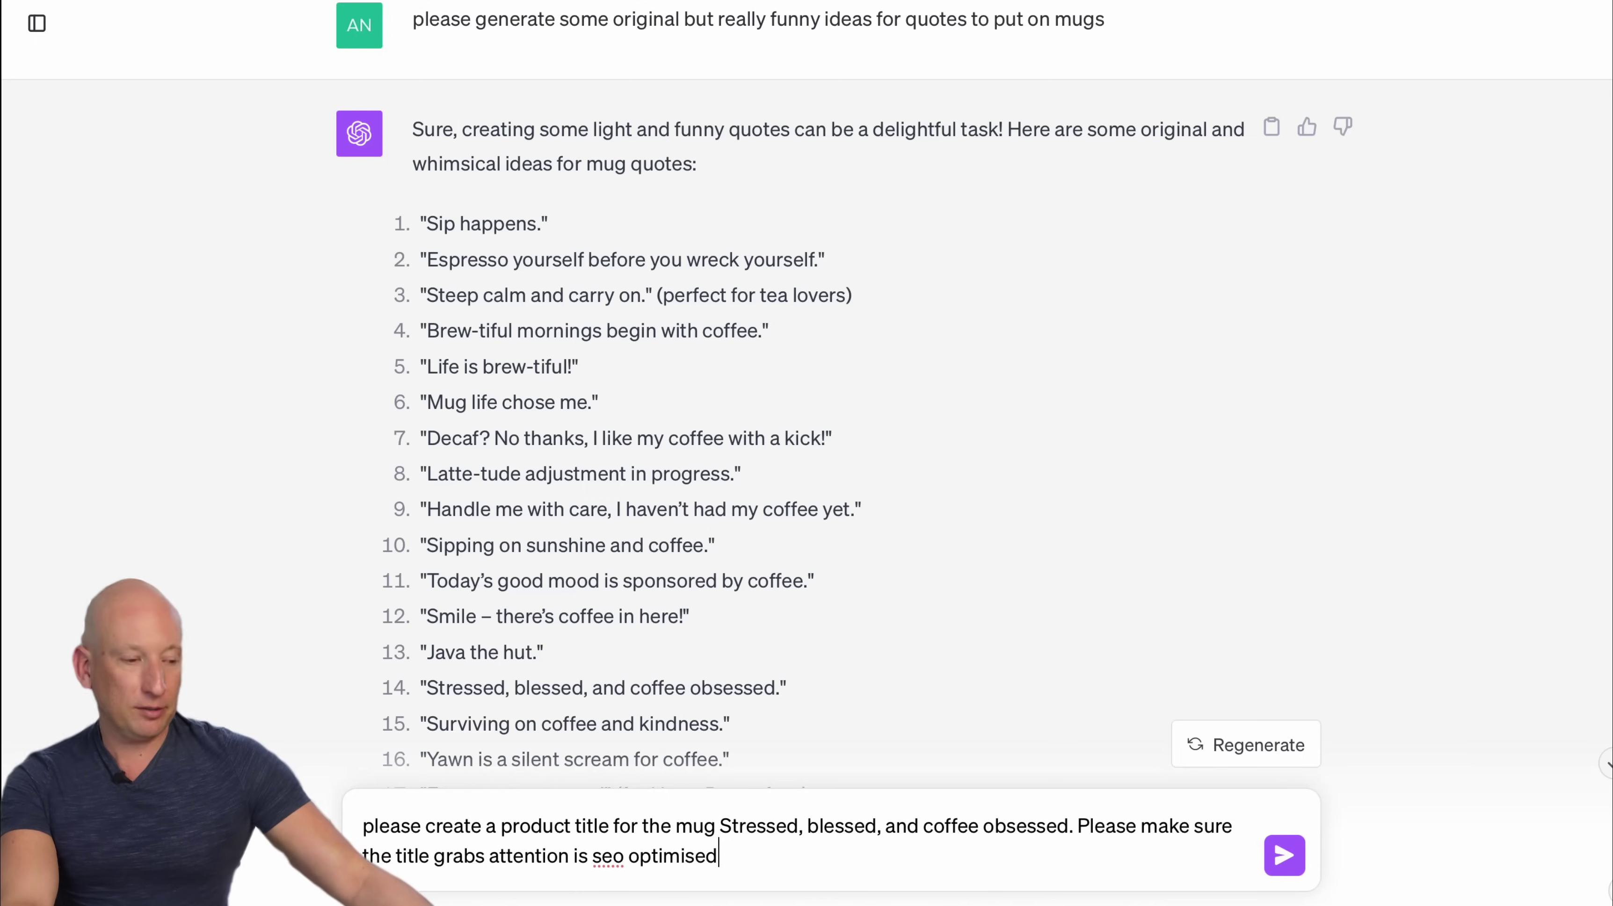
key(Return)
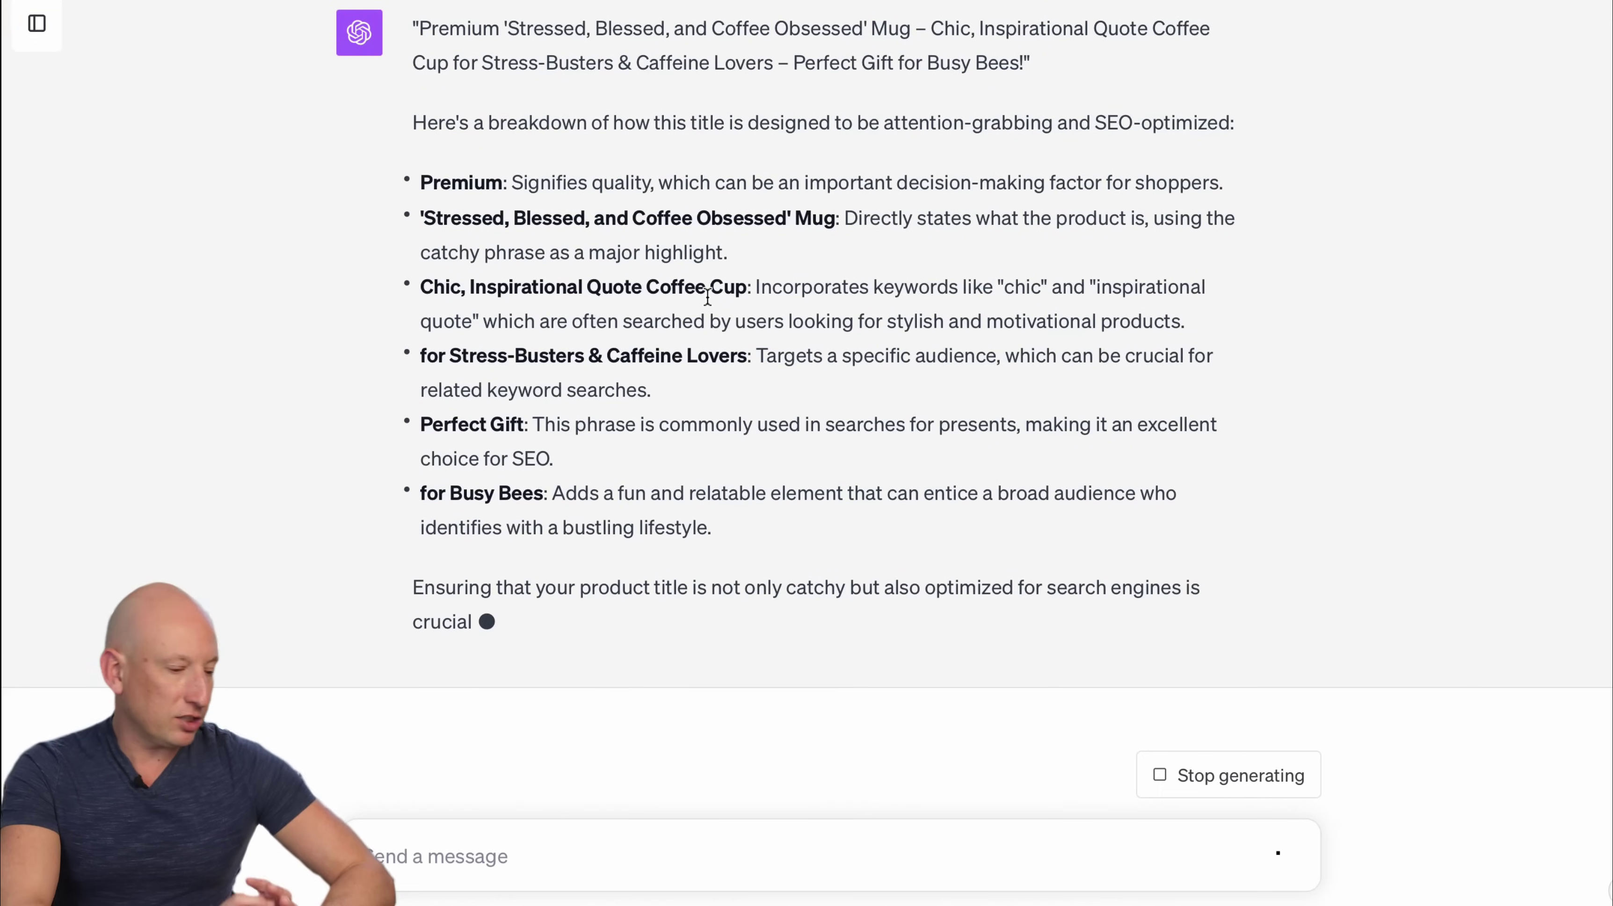
Send ChatGPT the follow-up prompt "please create a description".
click(787, 854)
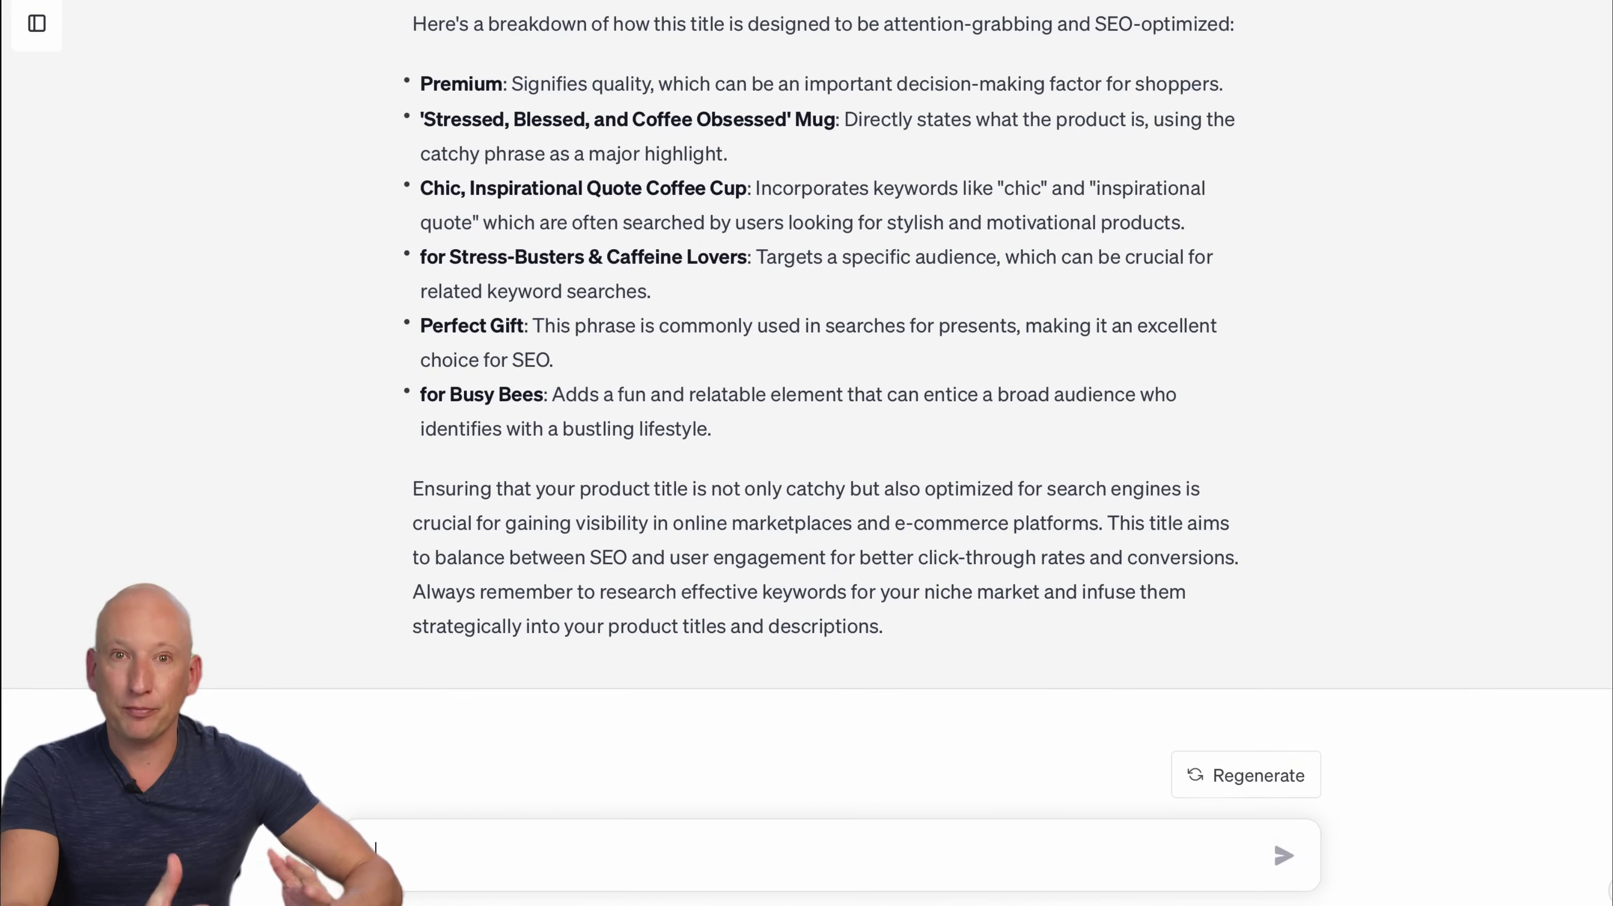
text(Please)
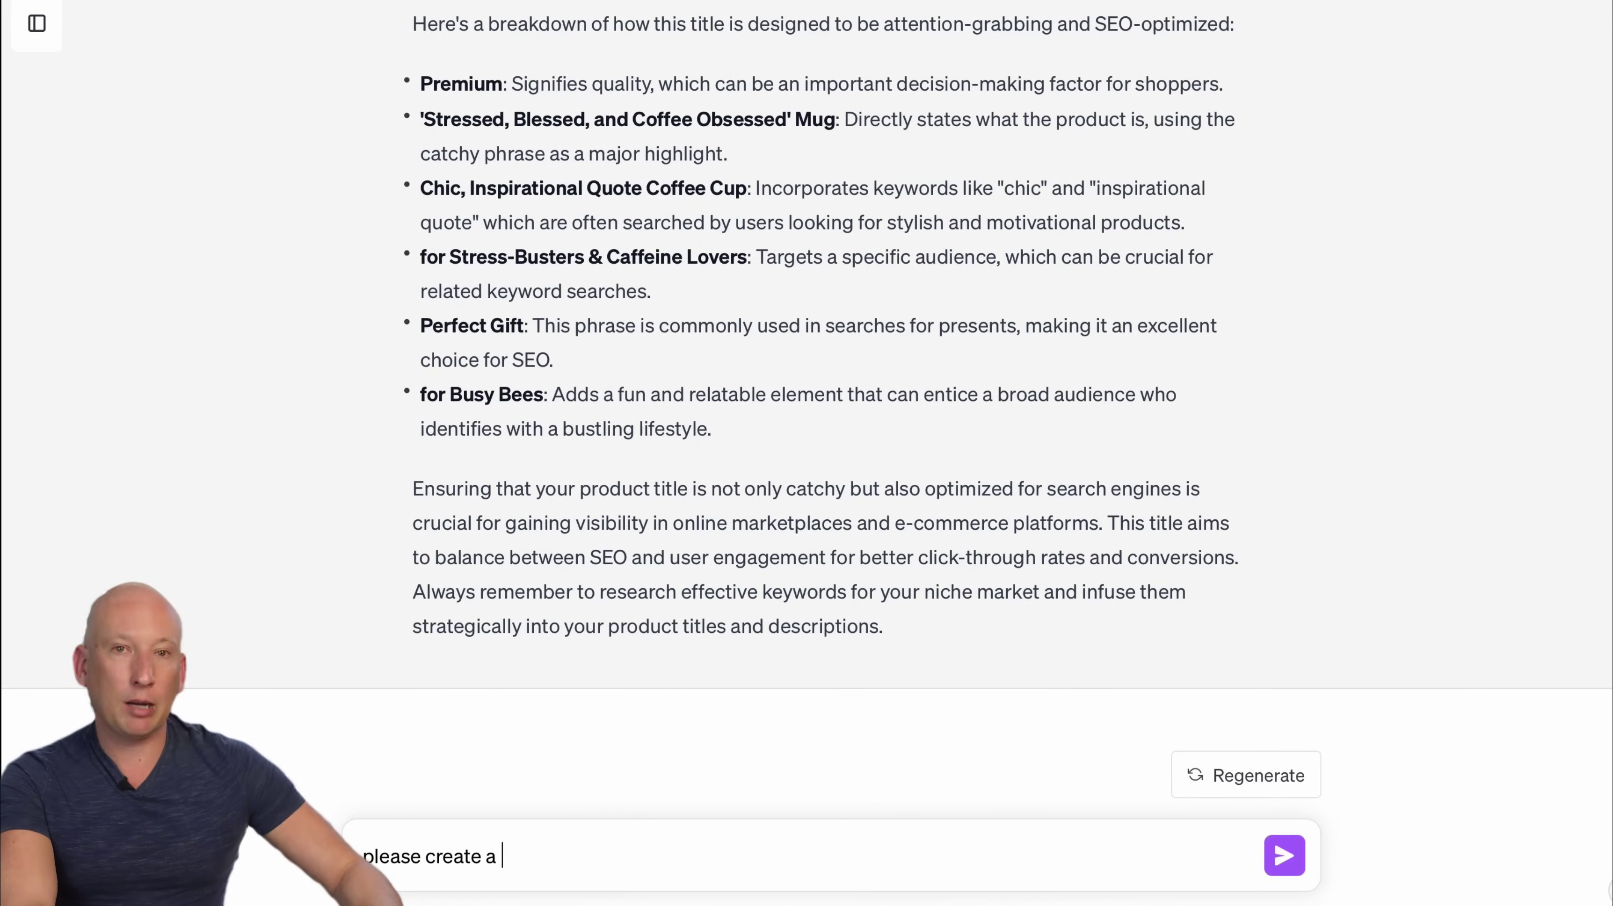
text( create a description)
key(Return)
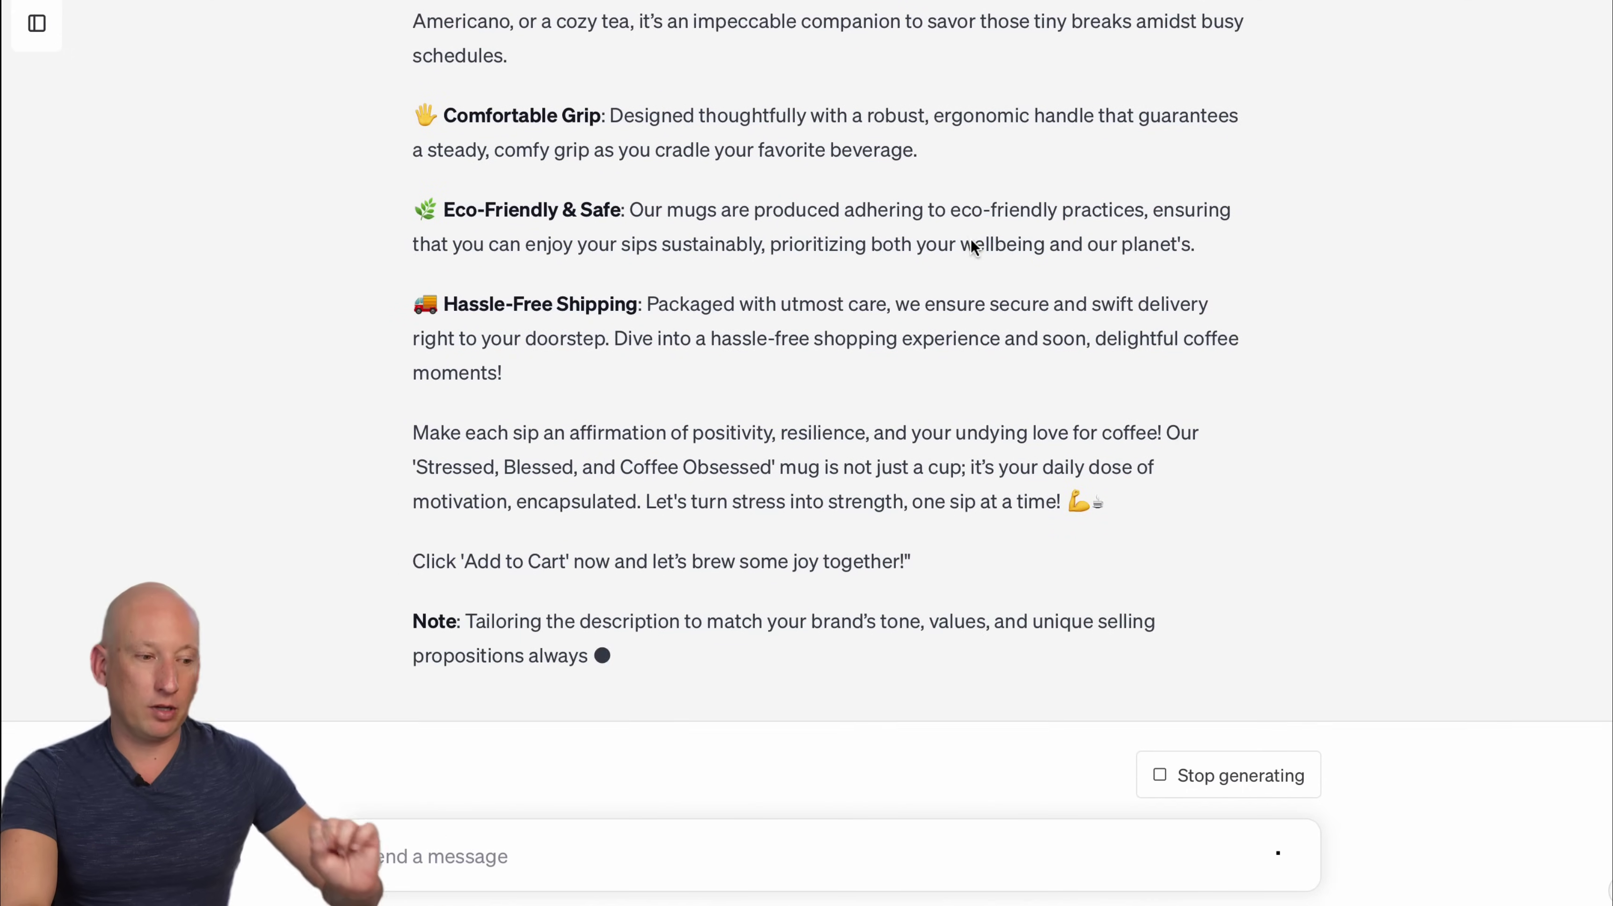
Copy the generated product title, from "Premium" to "Busy Bees!", without its enclosing quotation marks.
scroll(983, 348, up, 15)
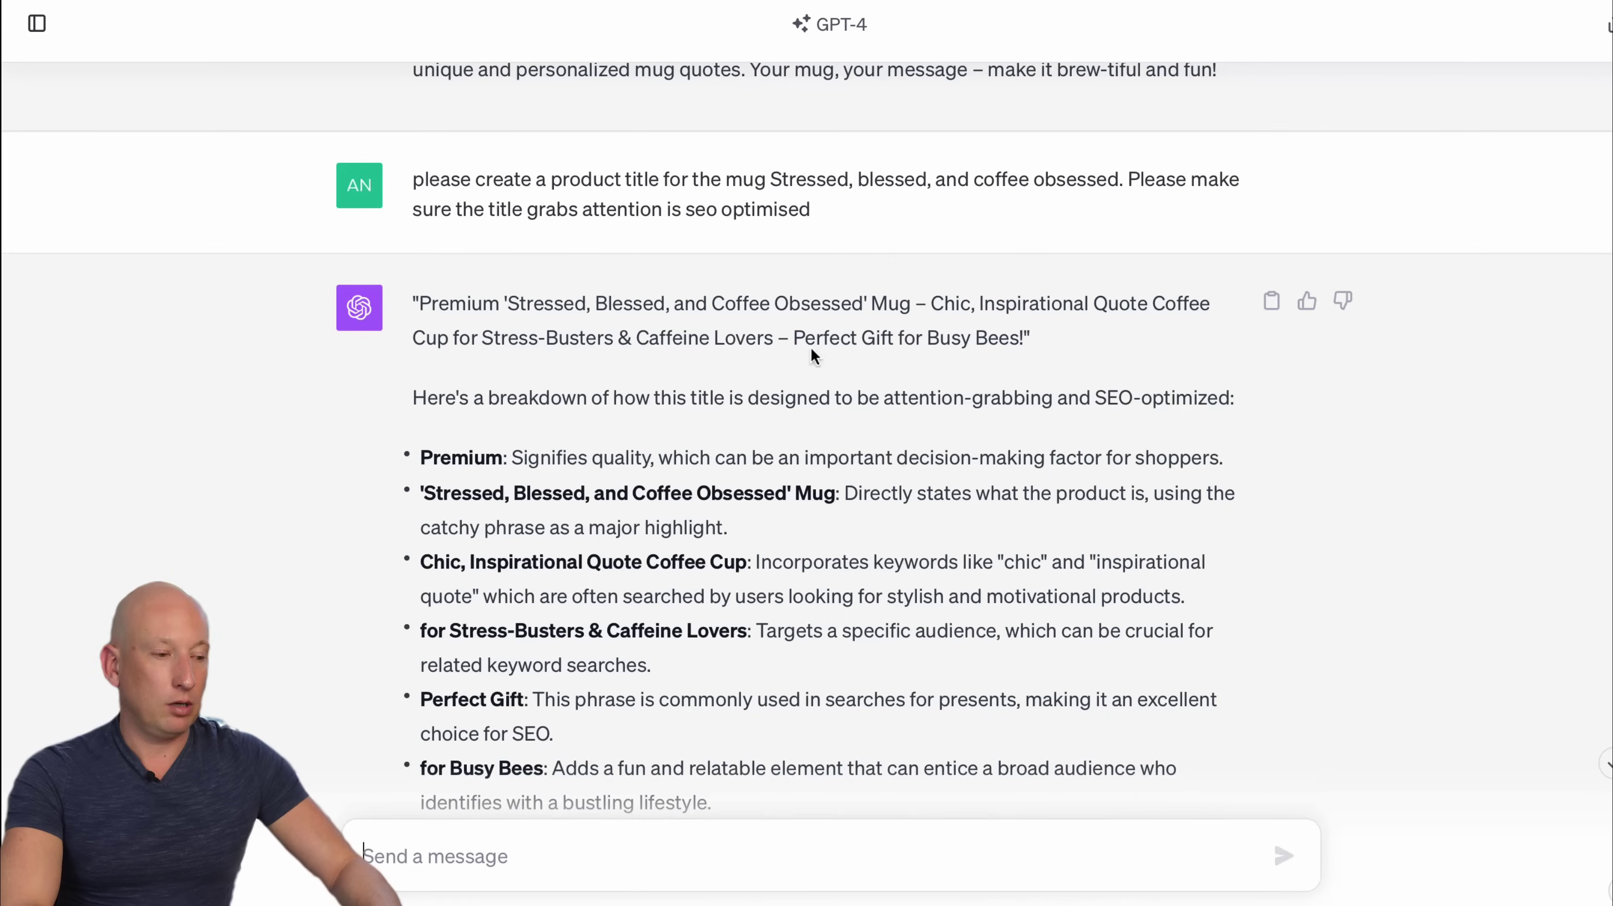
scroll(812, 349, up, 1)
click(787, 374)
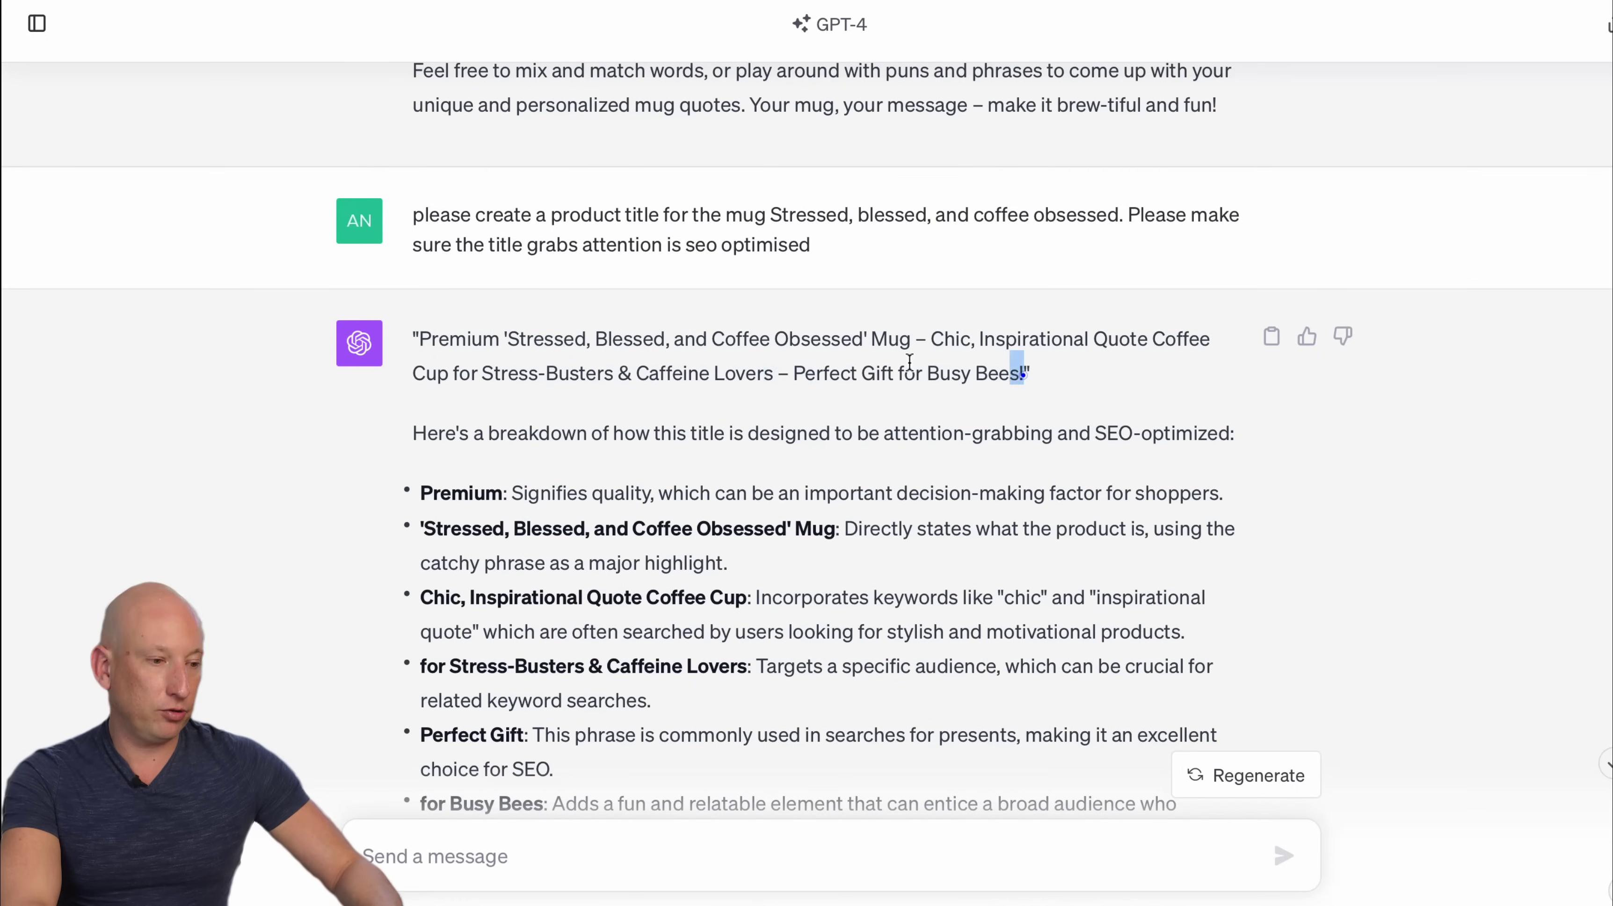
drag(1023, 375, 420, 337)
right_click(441, 331)
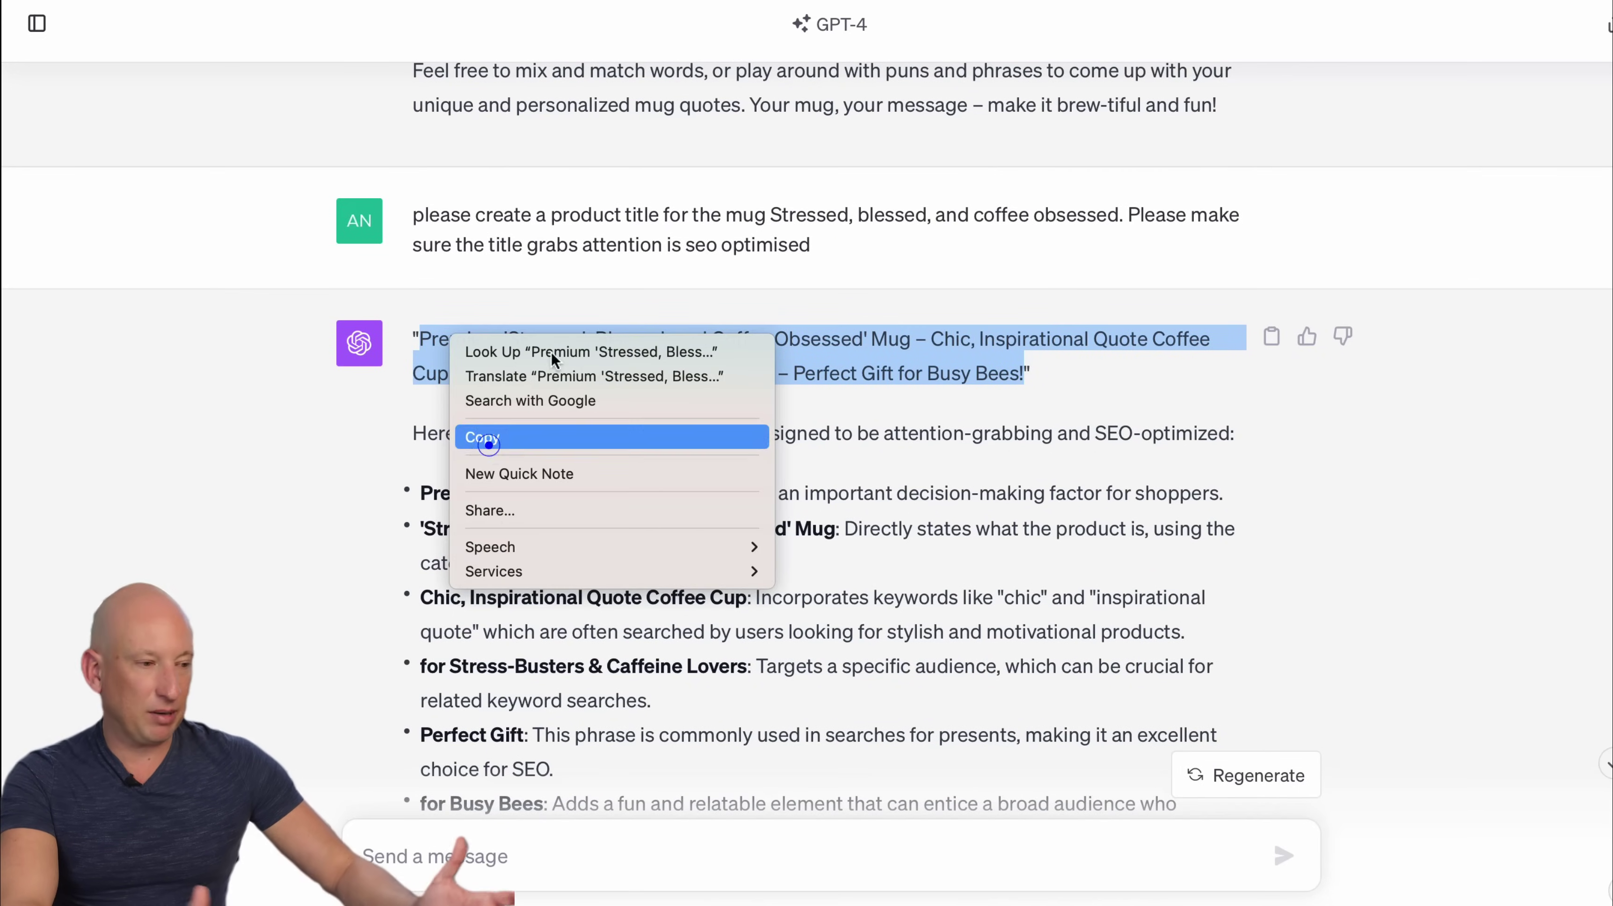
click(489, 437)
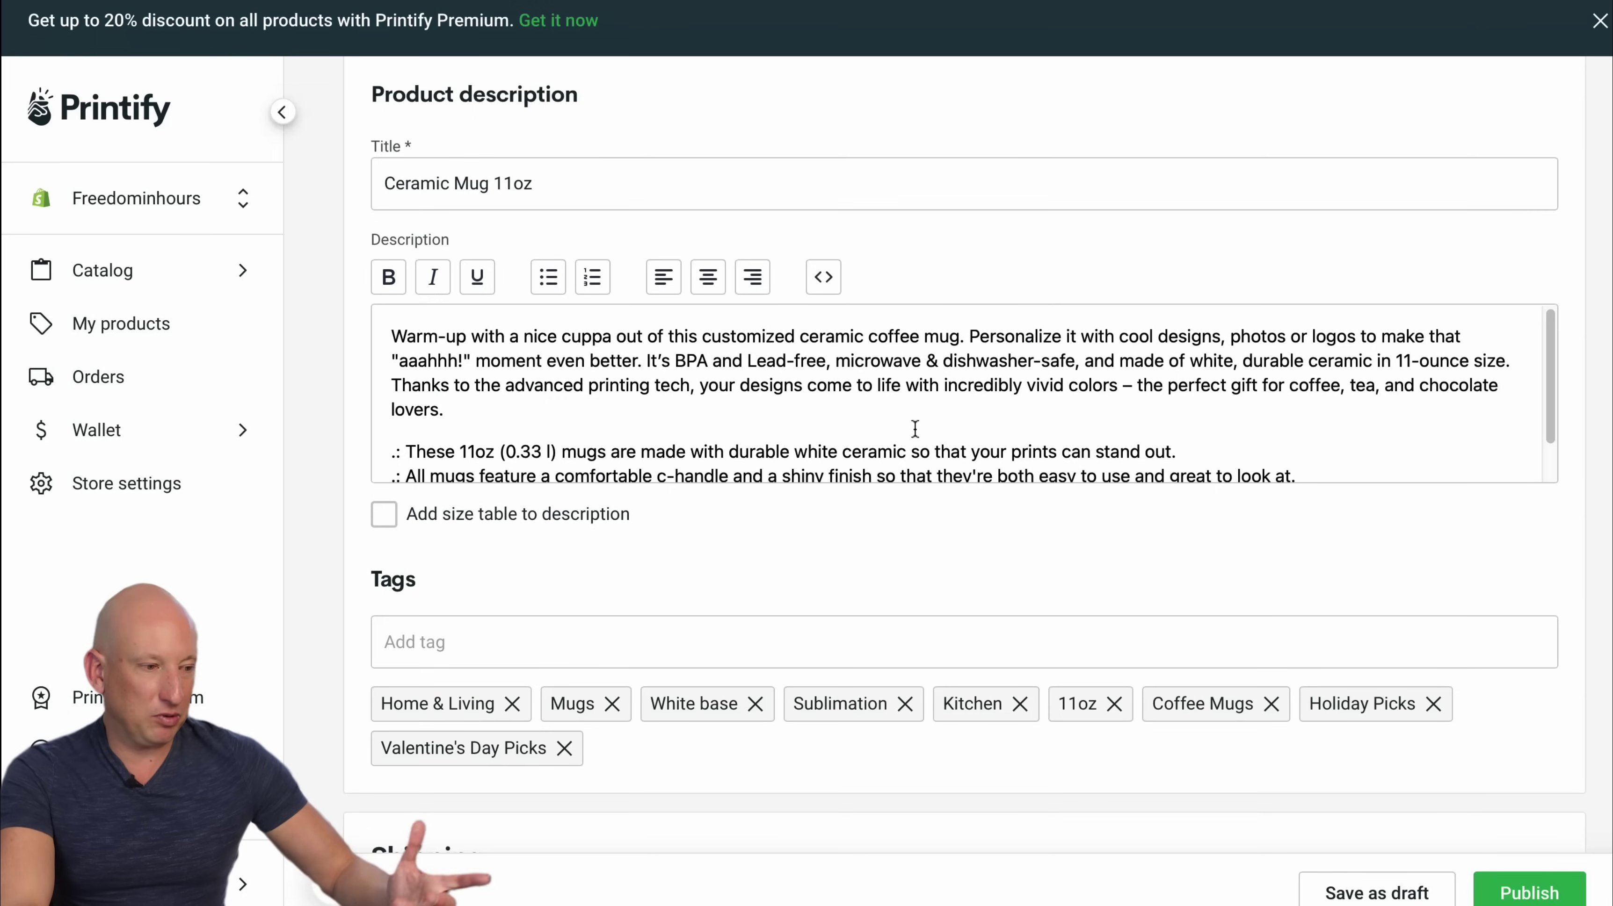
Switch to the Printify listing and replace the title "Ceramic Mug 11oz" with the copied title.
triple_click(641, 159)
click(471, 191)
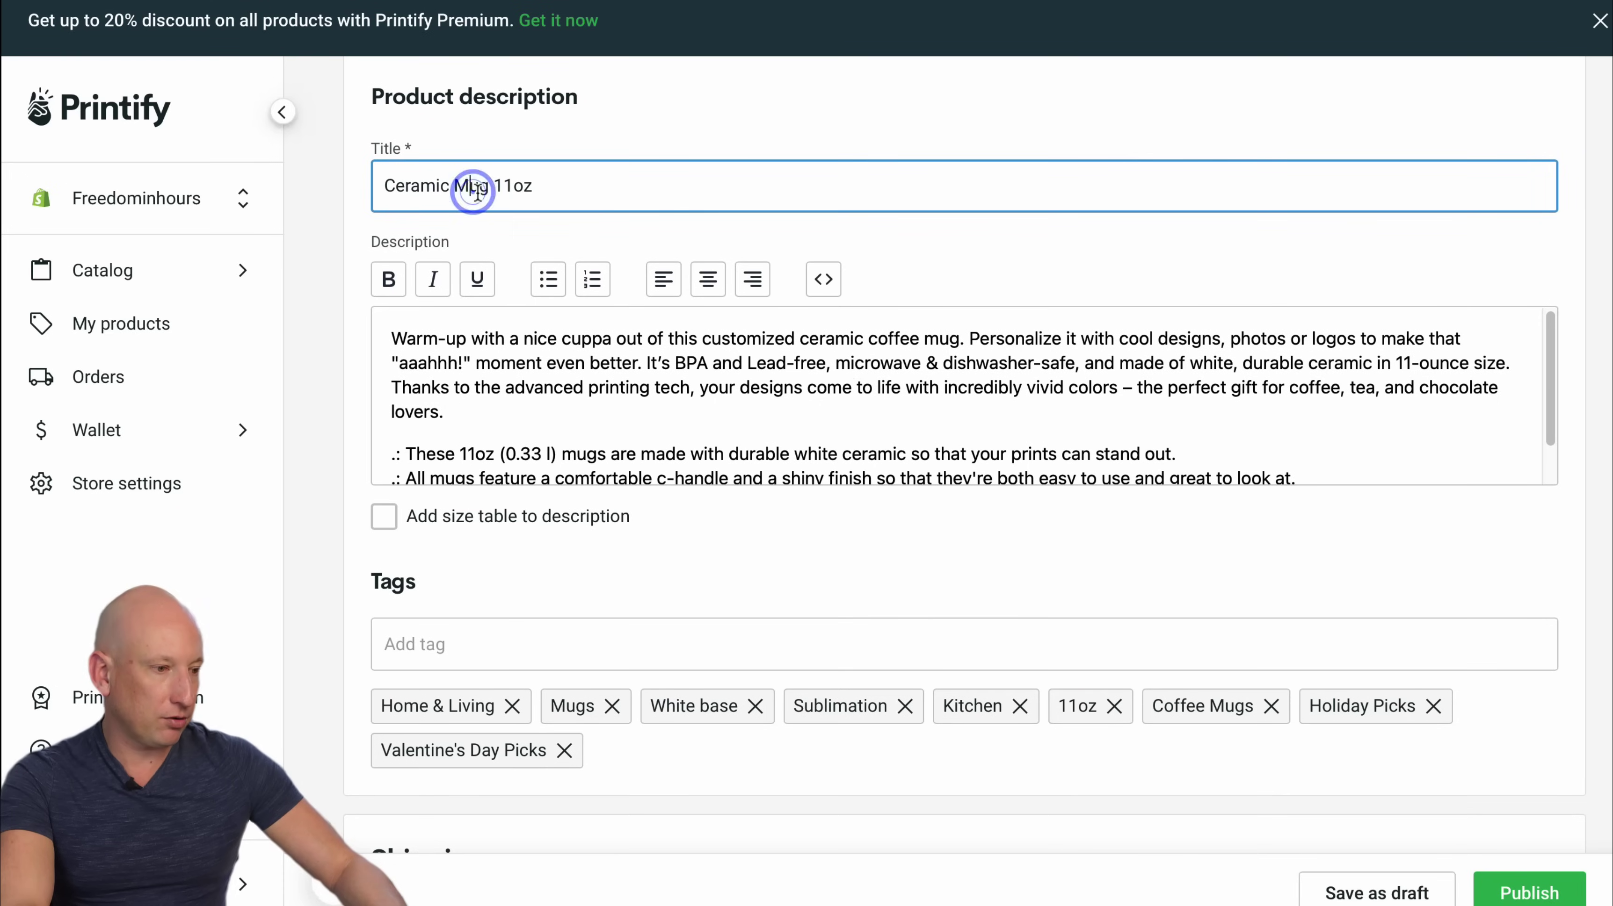
triple_click(473, 190)
key(BackSpace)
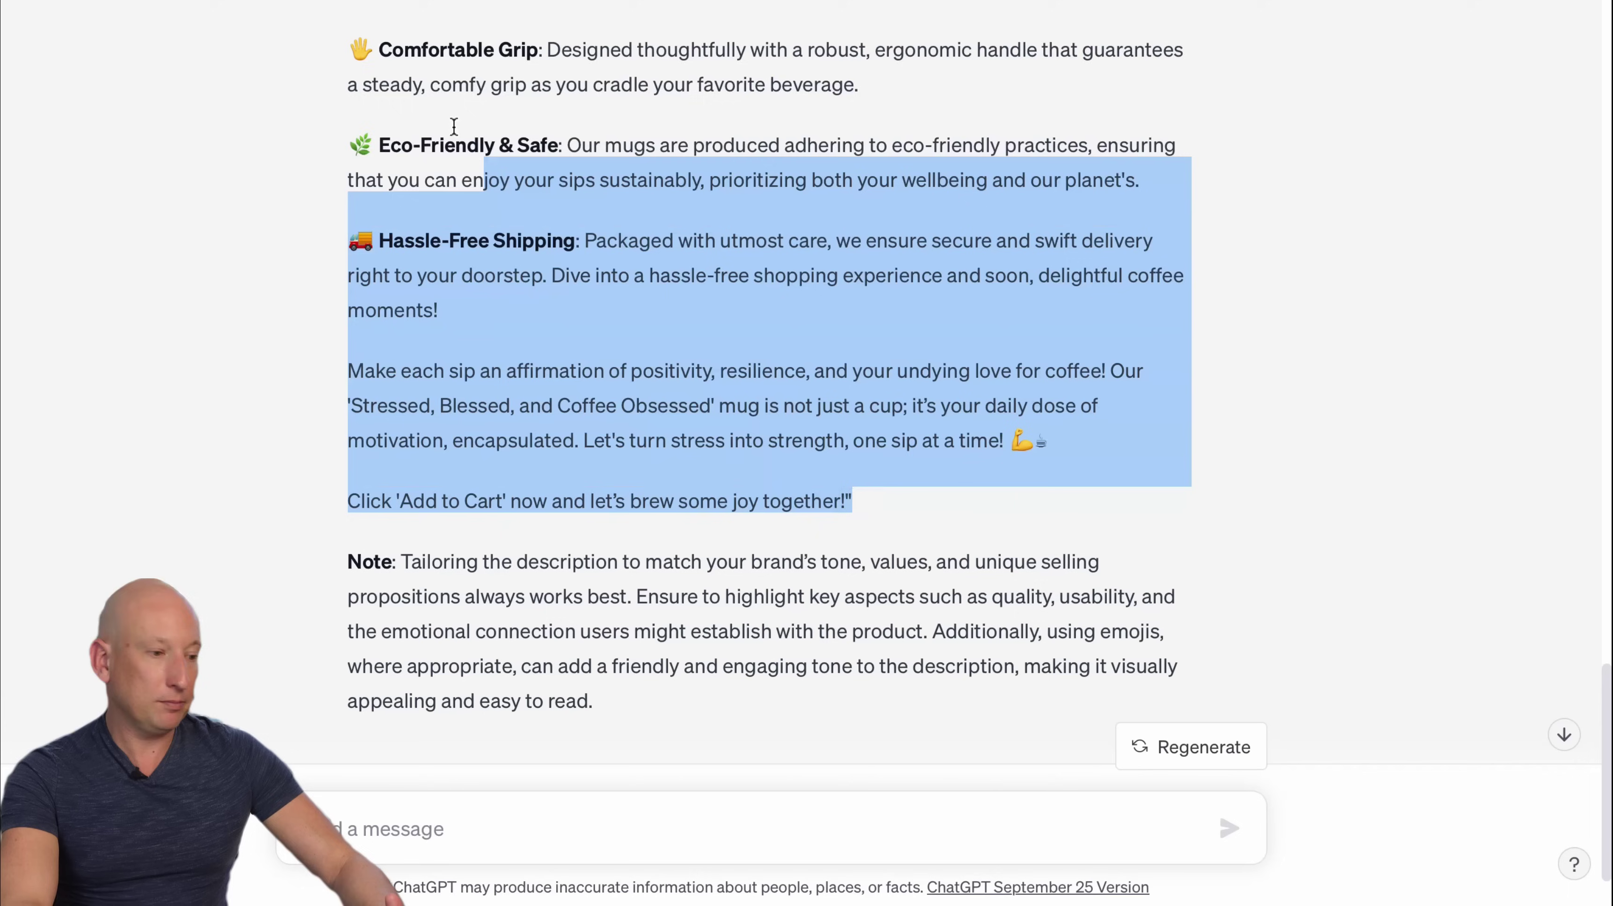
Copy ChatGPT's description from "Radiate Positivity" through the "Add to Cart" line and paste it over the Printify description's opening paragraph.
drag(453, 126, 394, 345)
right_click(357, 348)
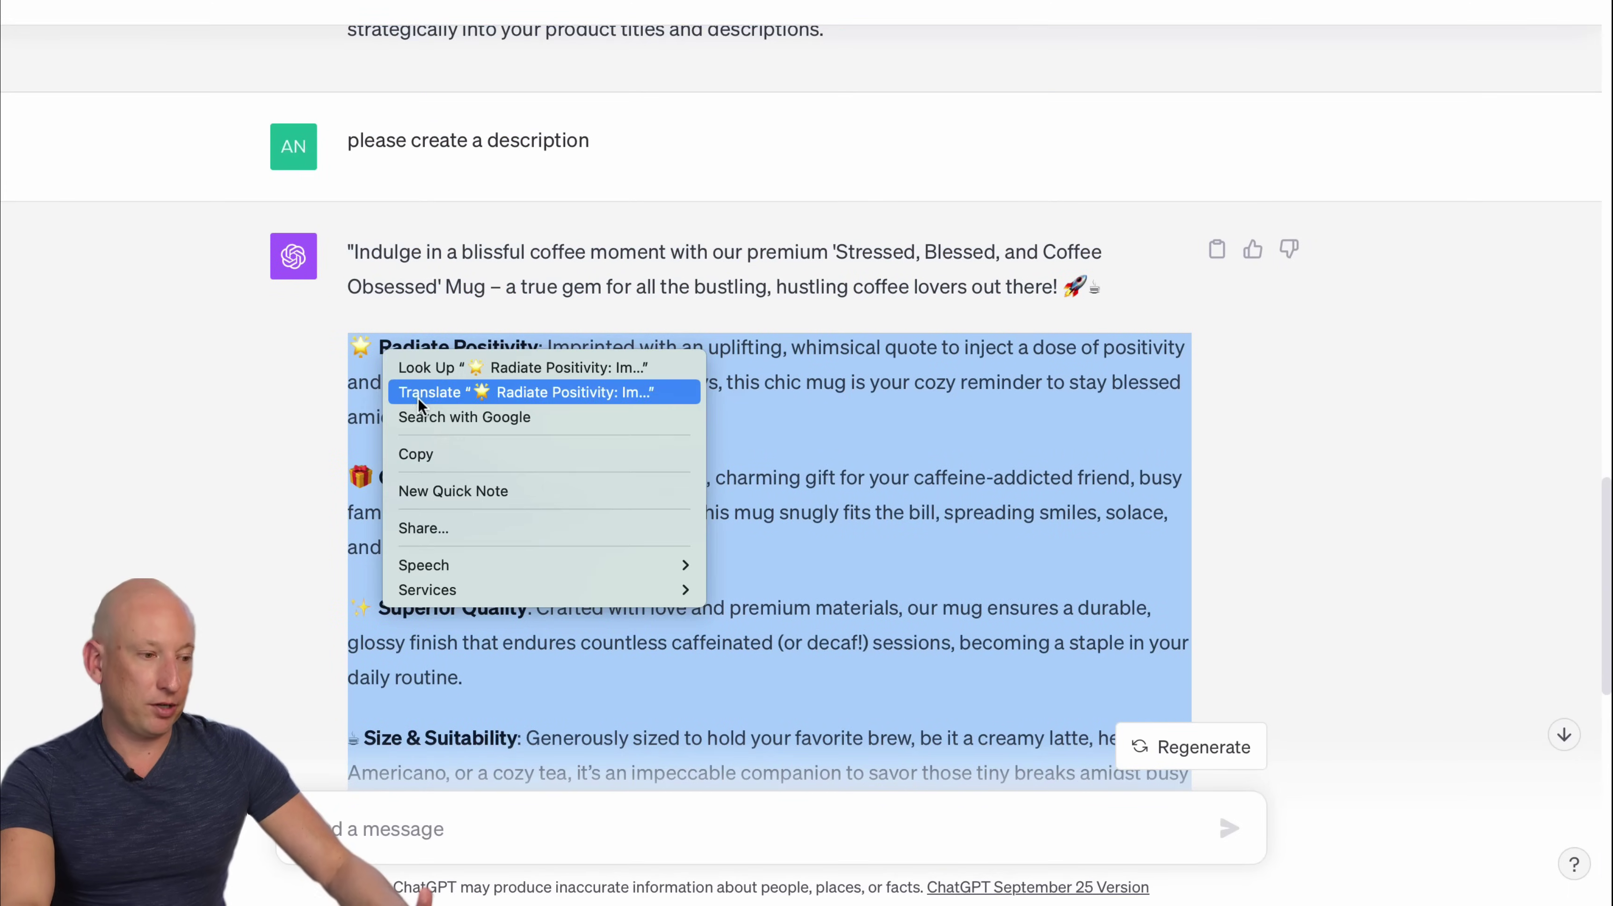
click(432, 449)
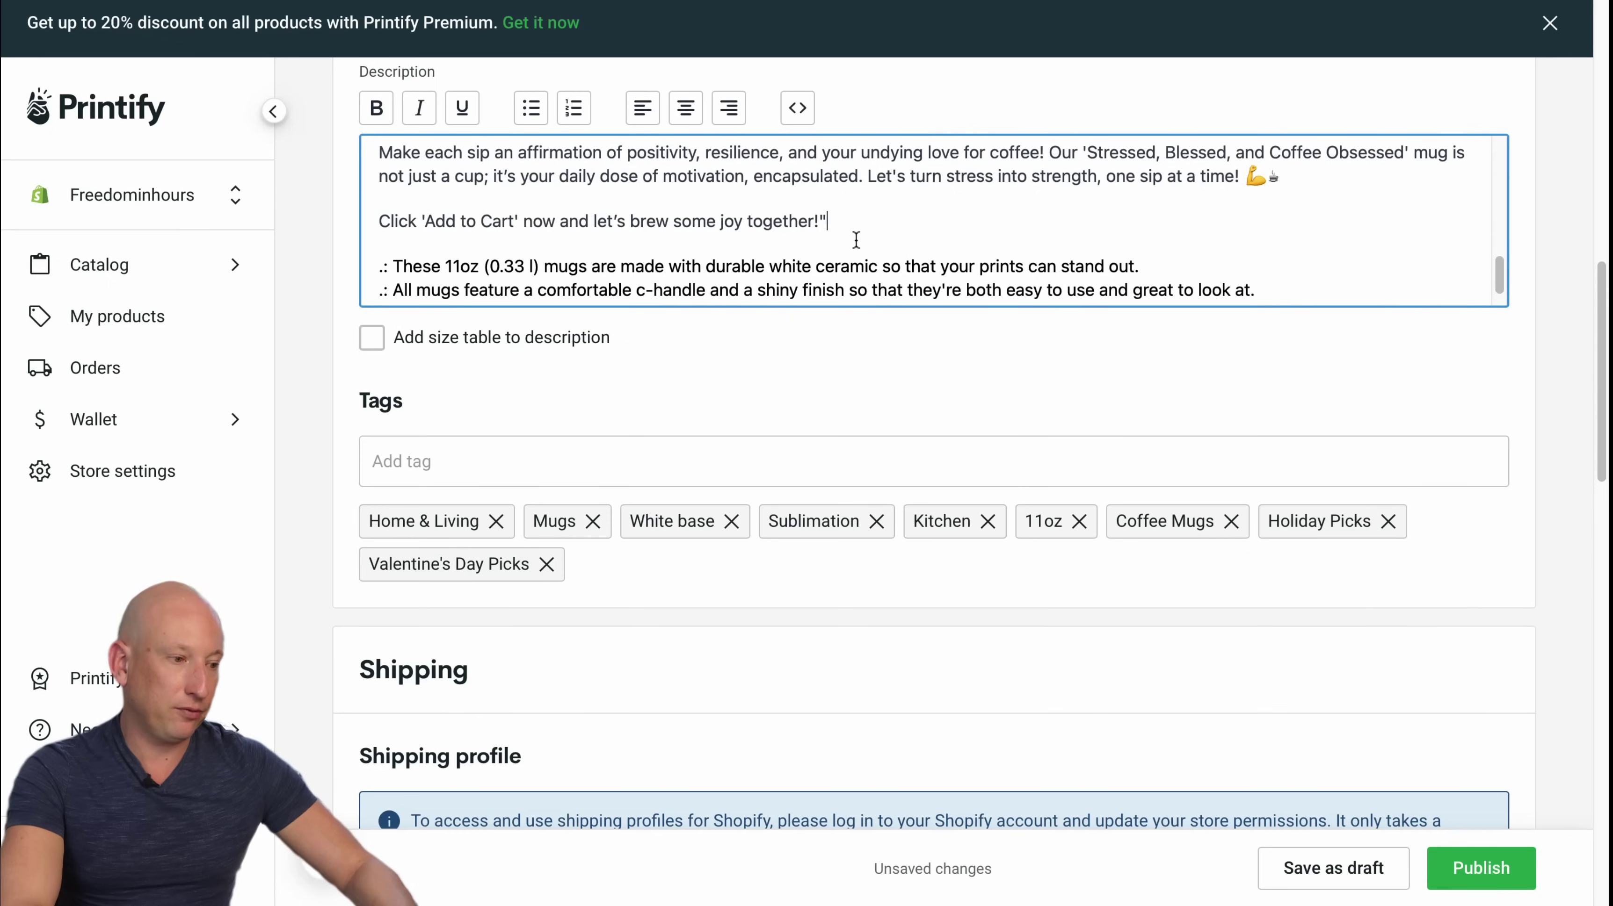
scroll(552, 238, down, 2)
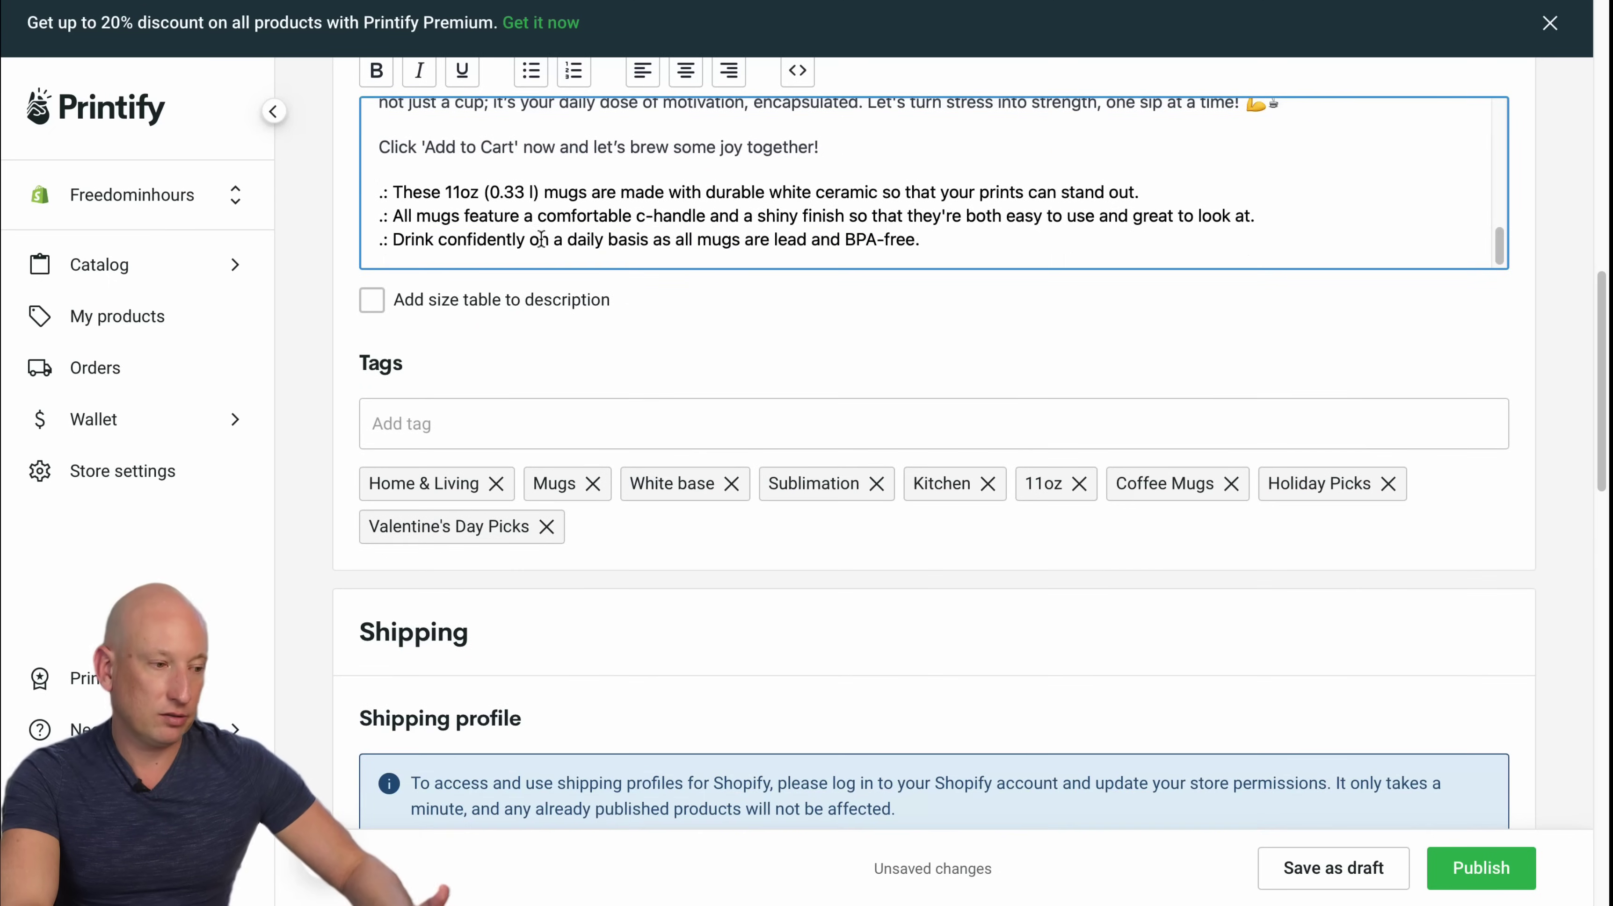
Remove the ".:" markers from the start of the three mug specification lines in the description.
click(396, 192)
key(Return)
key(Return)
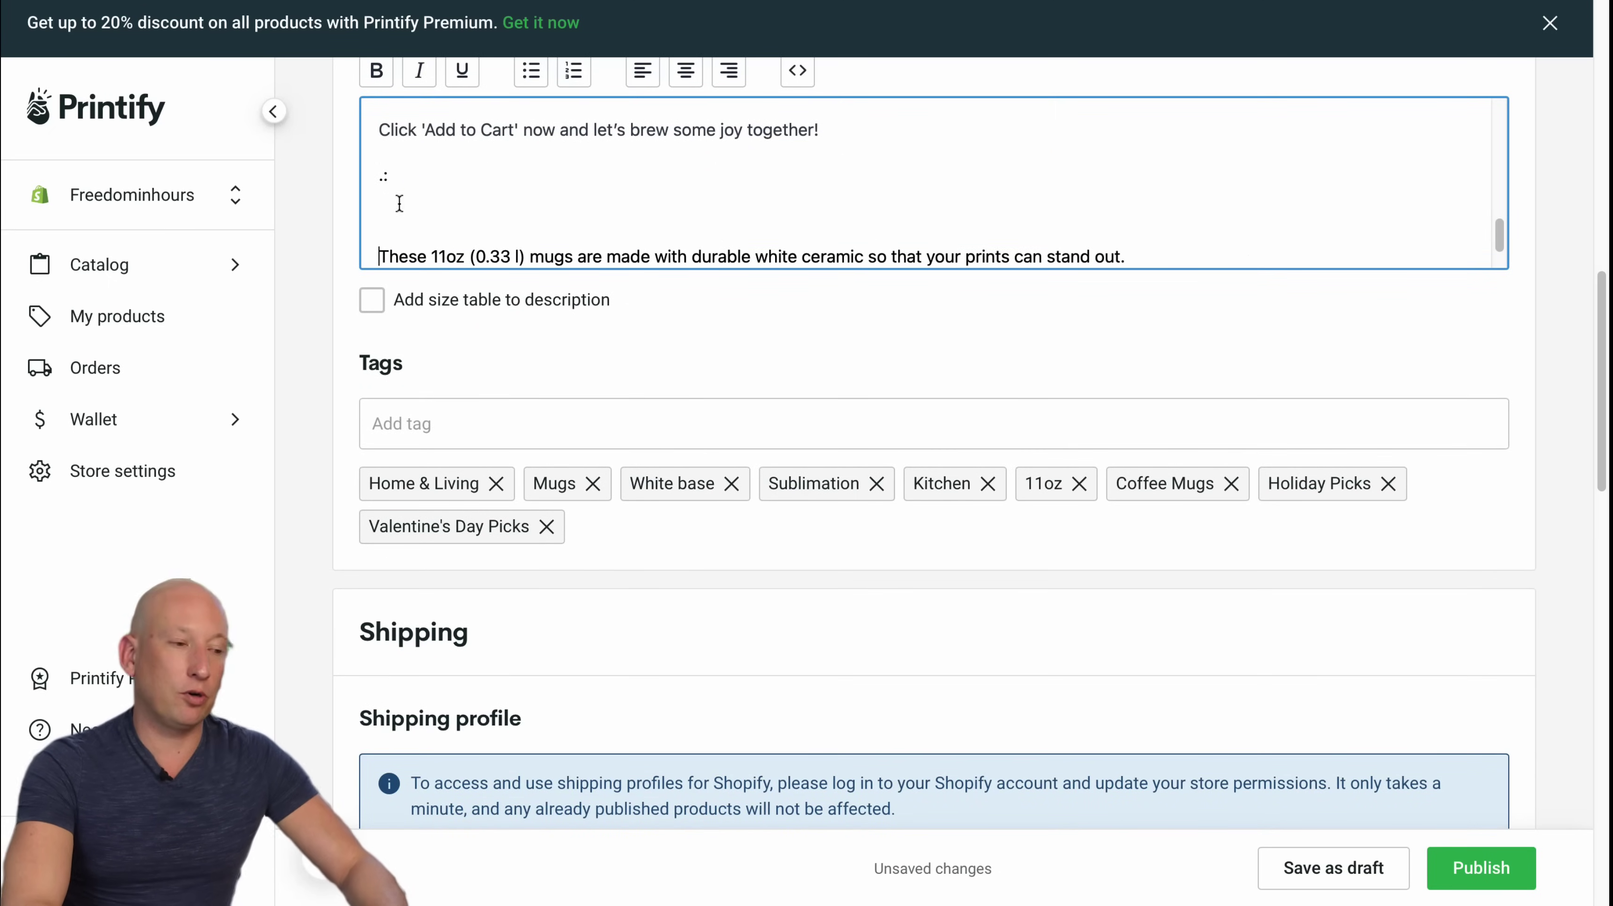
key(BackSpace)
key(BackSpace)
key(BackSpace)
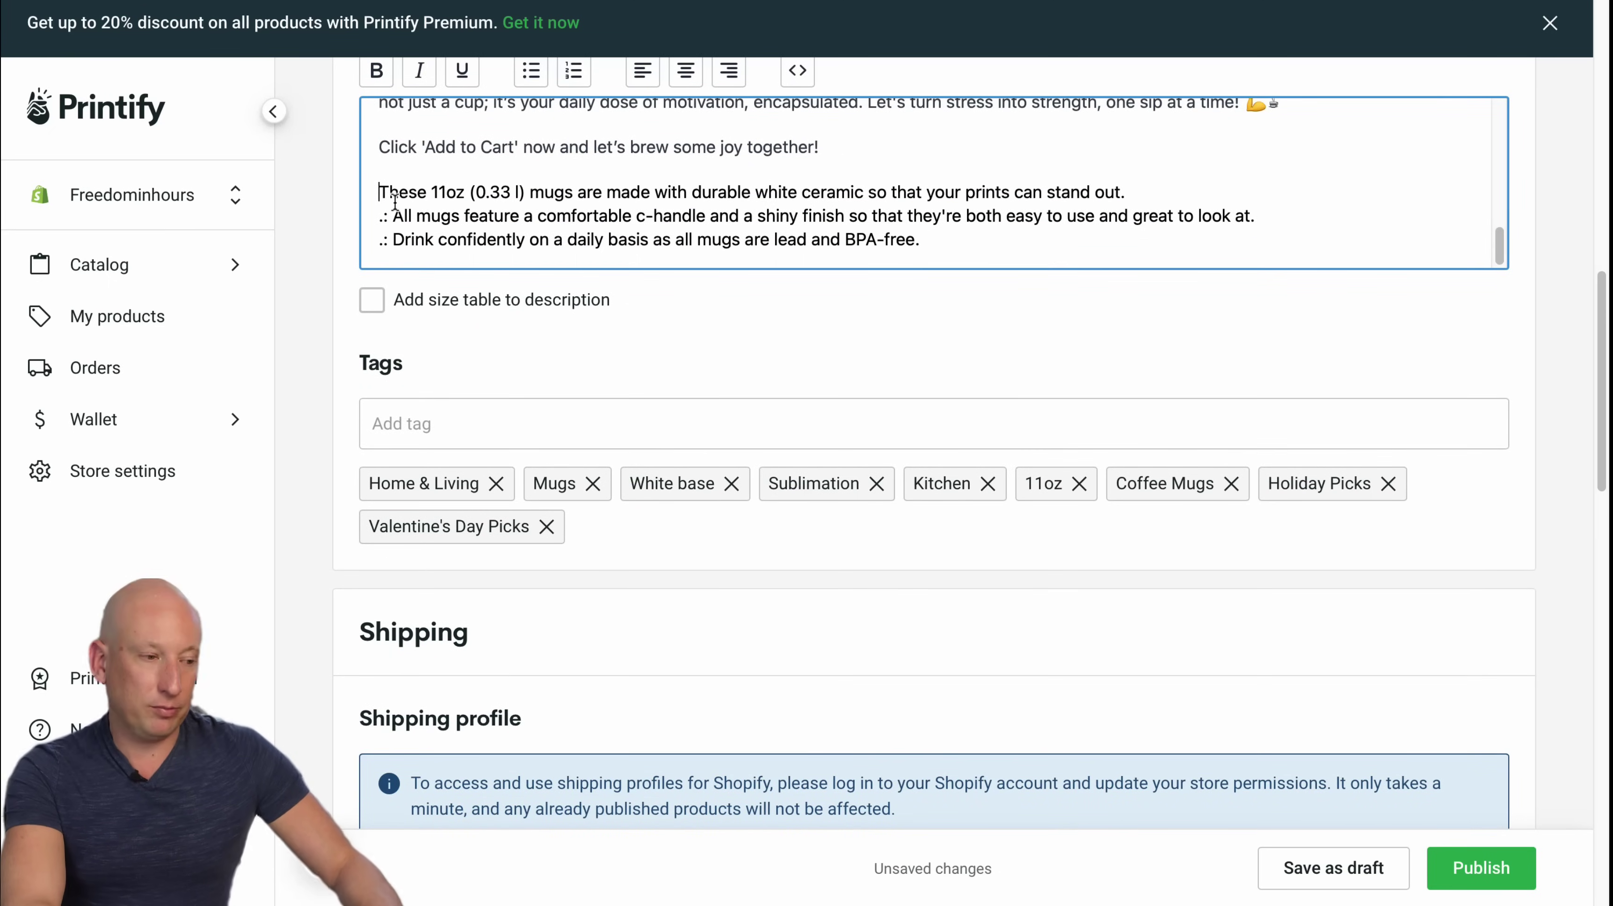
click(392, 216)
key(BackSpace)
key(BackSpace)
key(BackSpace)
key(BackSpace)
key(BackSpace)
key(BackSpace)
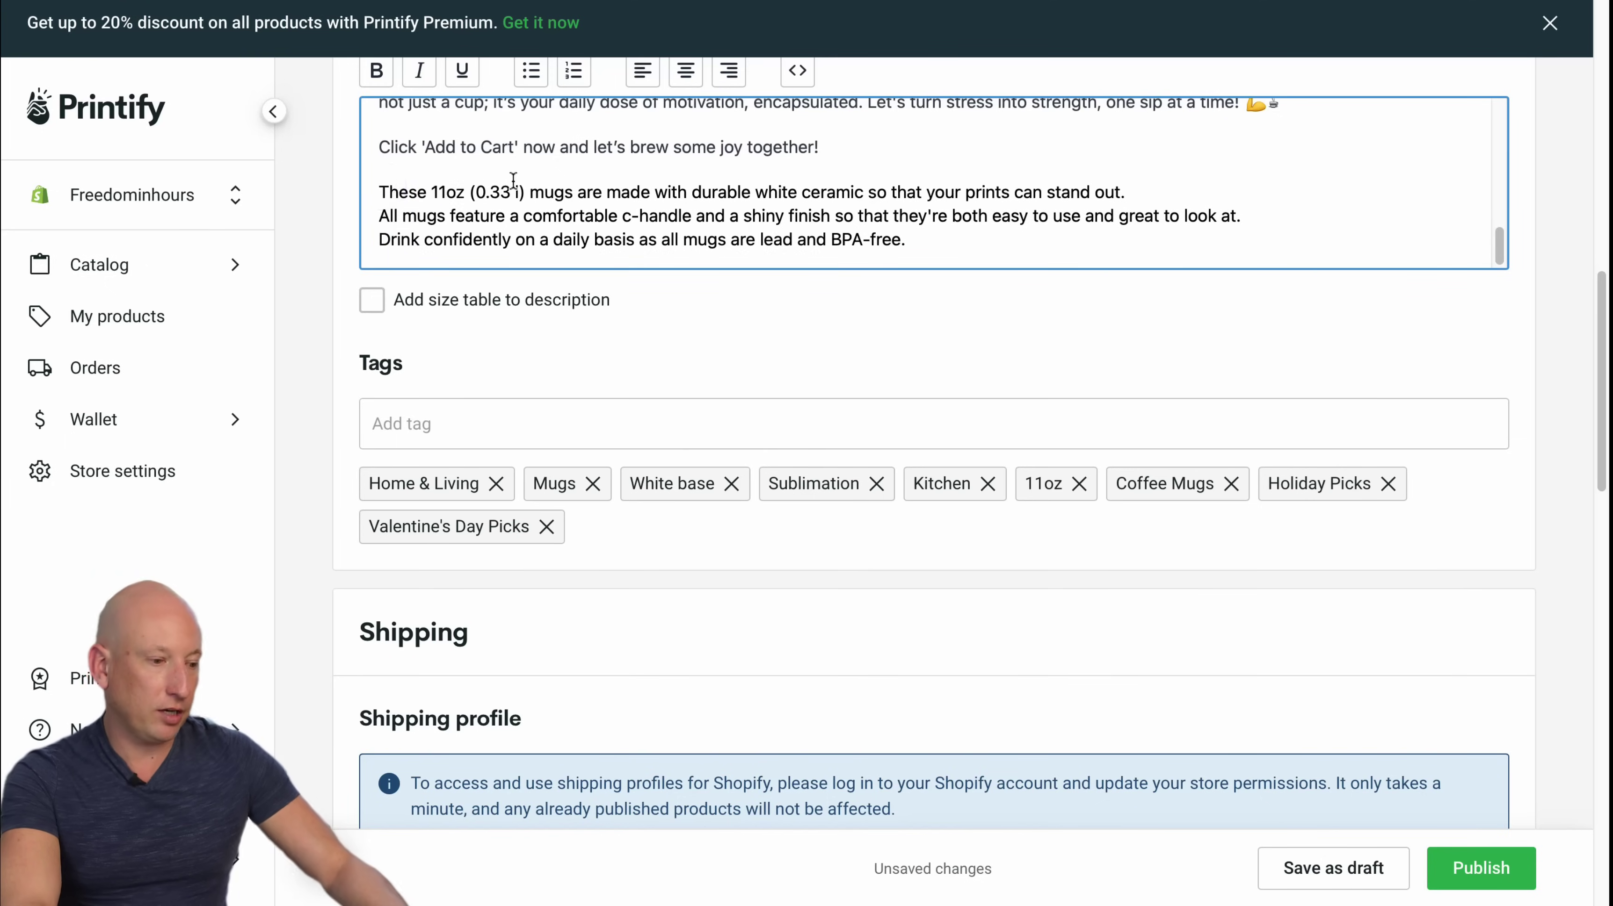
Switch to ChatGPT and send the prompt "create 20 tags seperated by commas".
scroll(513, 180, up, 10)
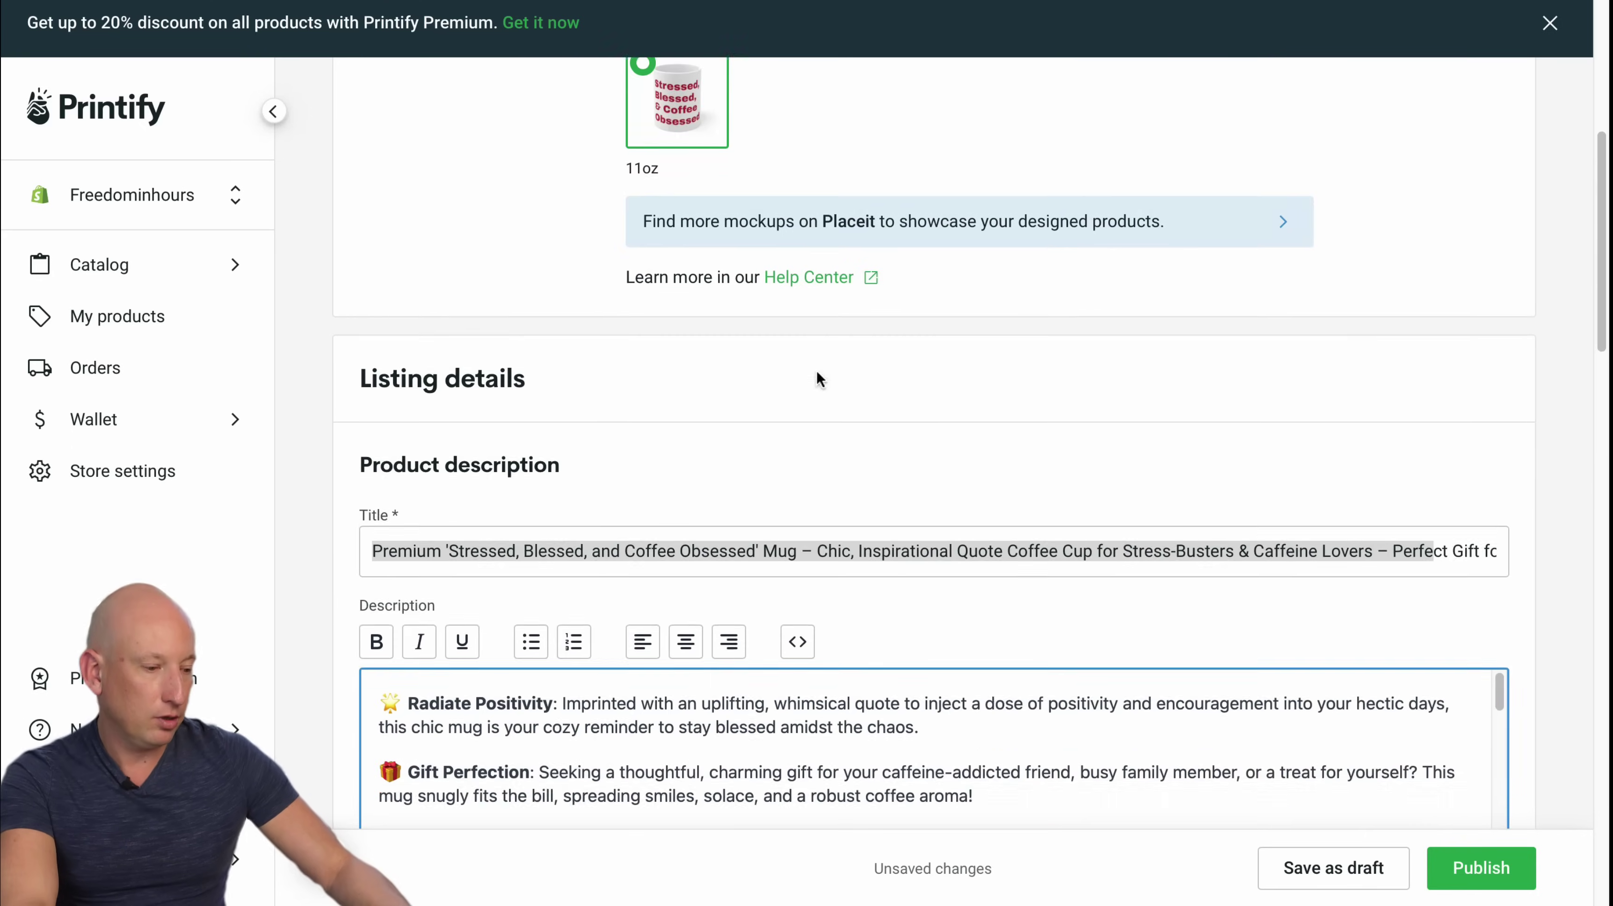
scroll(939, 542, down, 10)
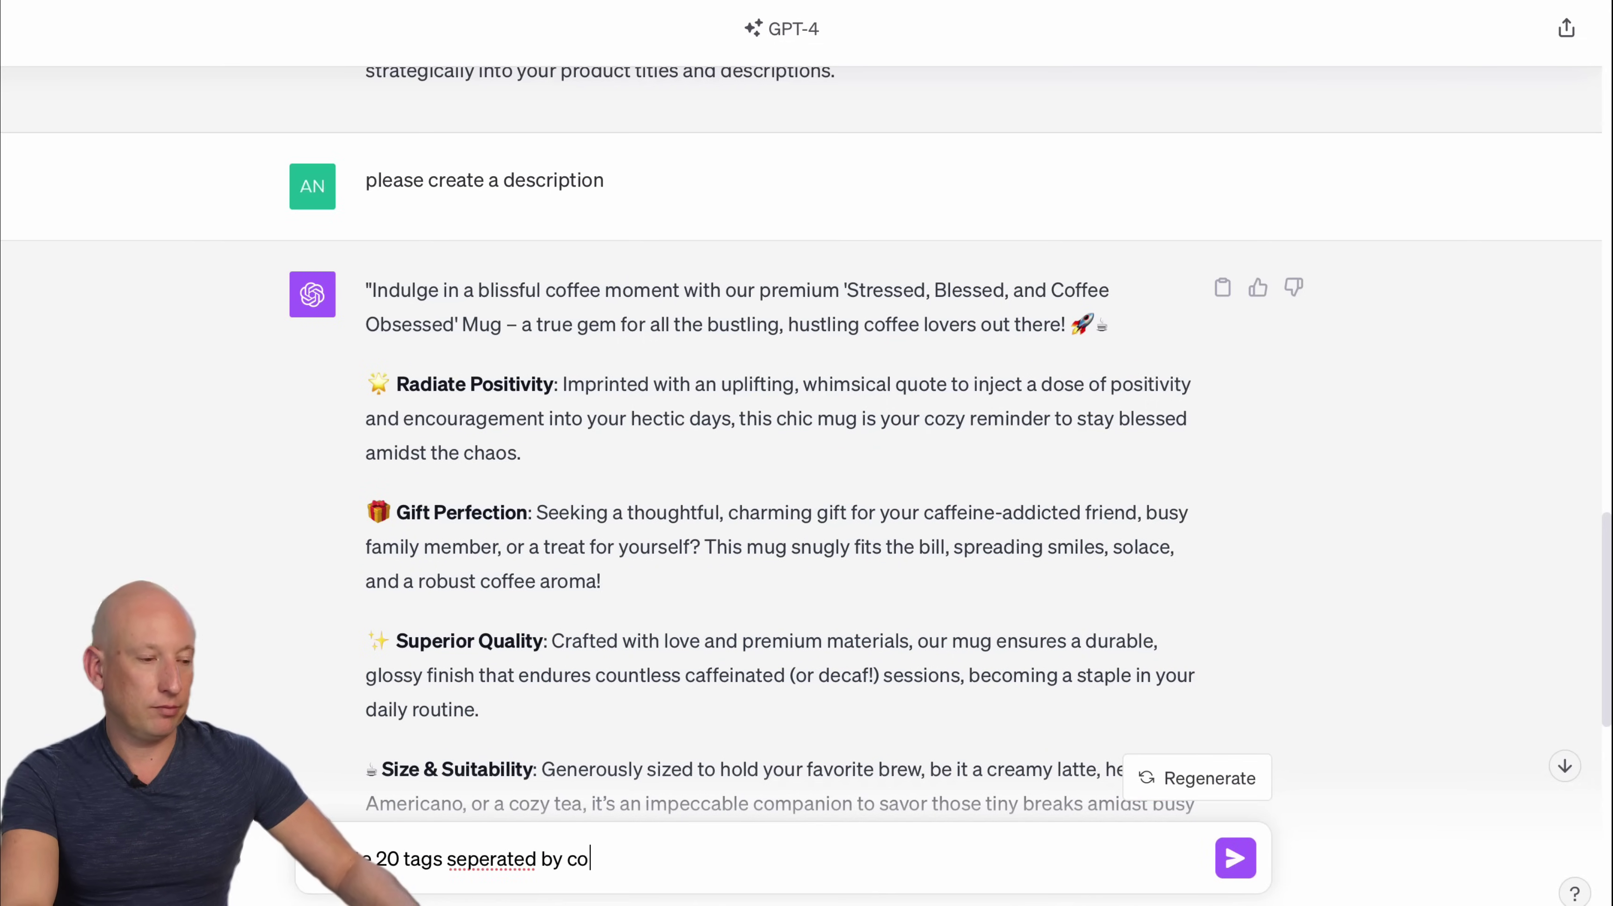
text(s)
key(Return)
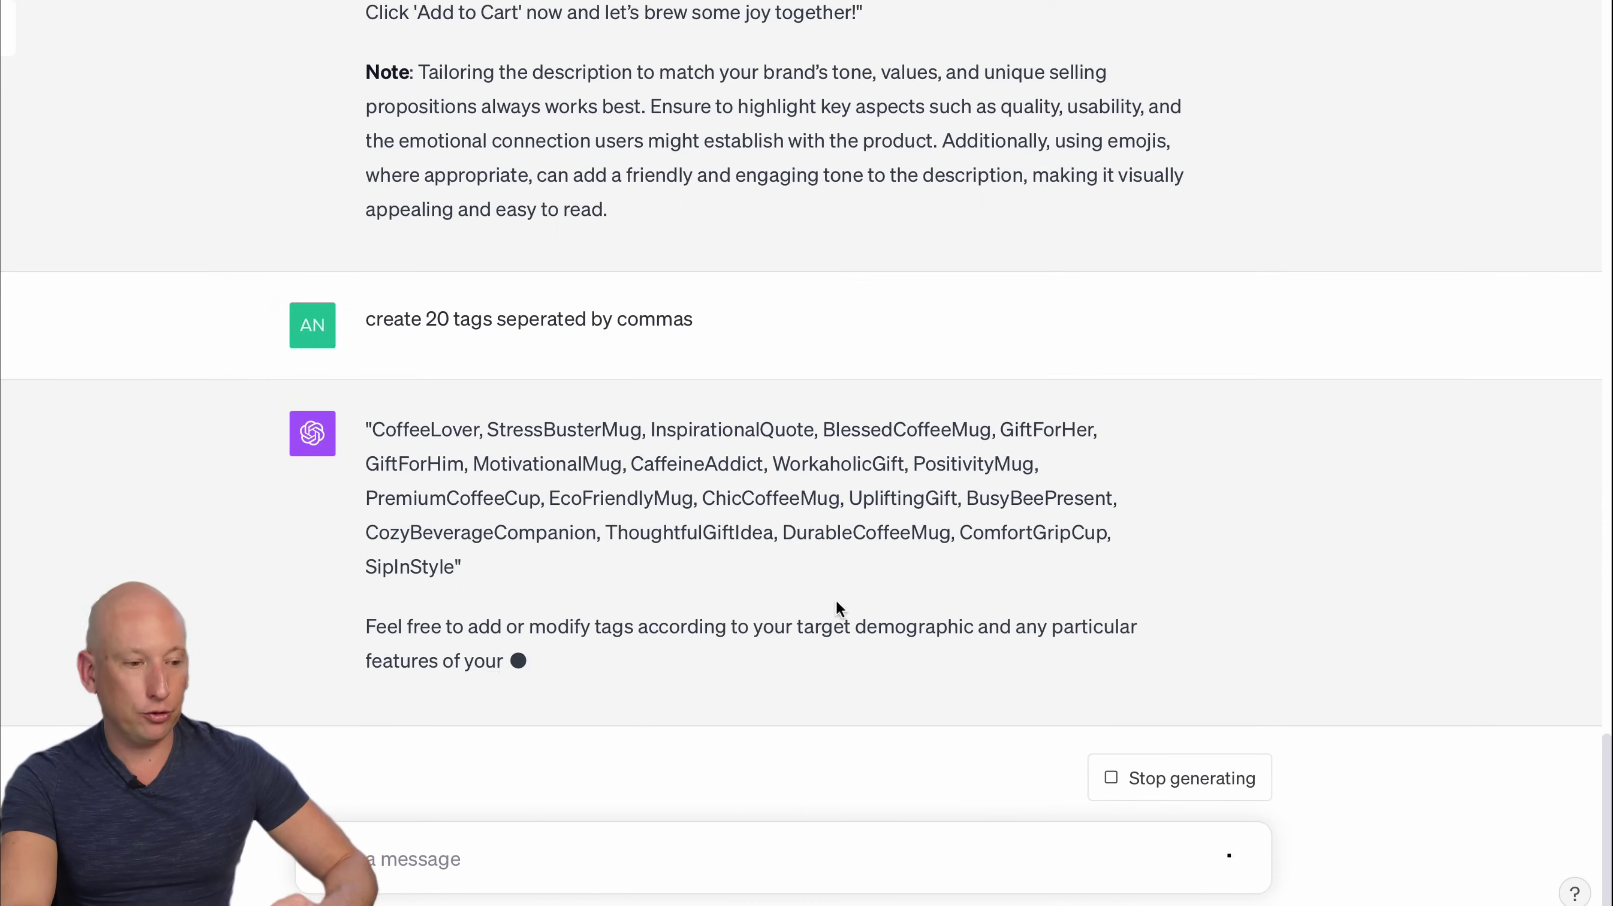
Add the tags "CoffeeLover", "stress less" and "funny" to the Printify listing.
click(442, 496)
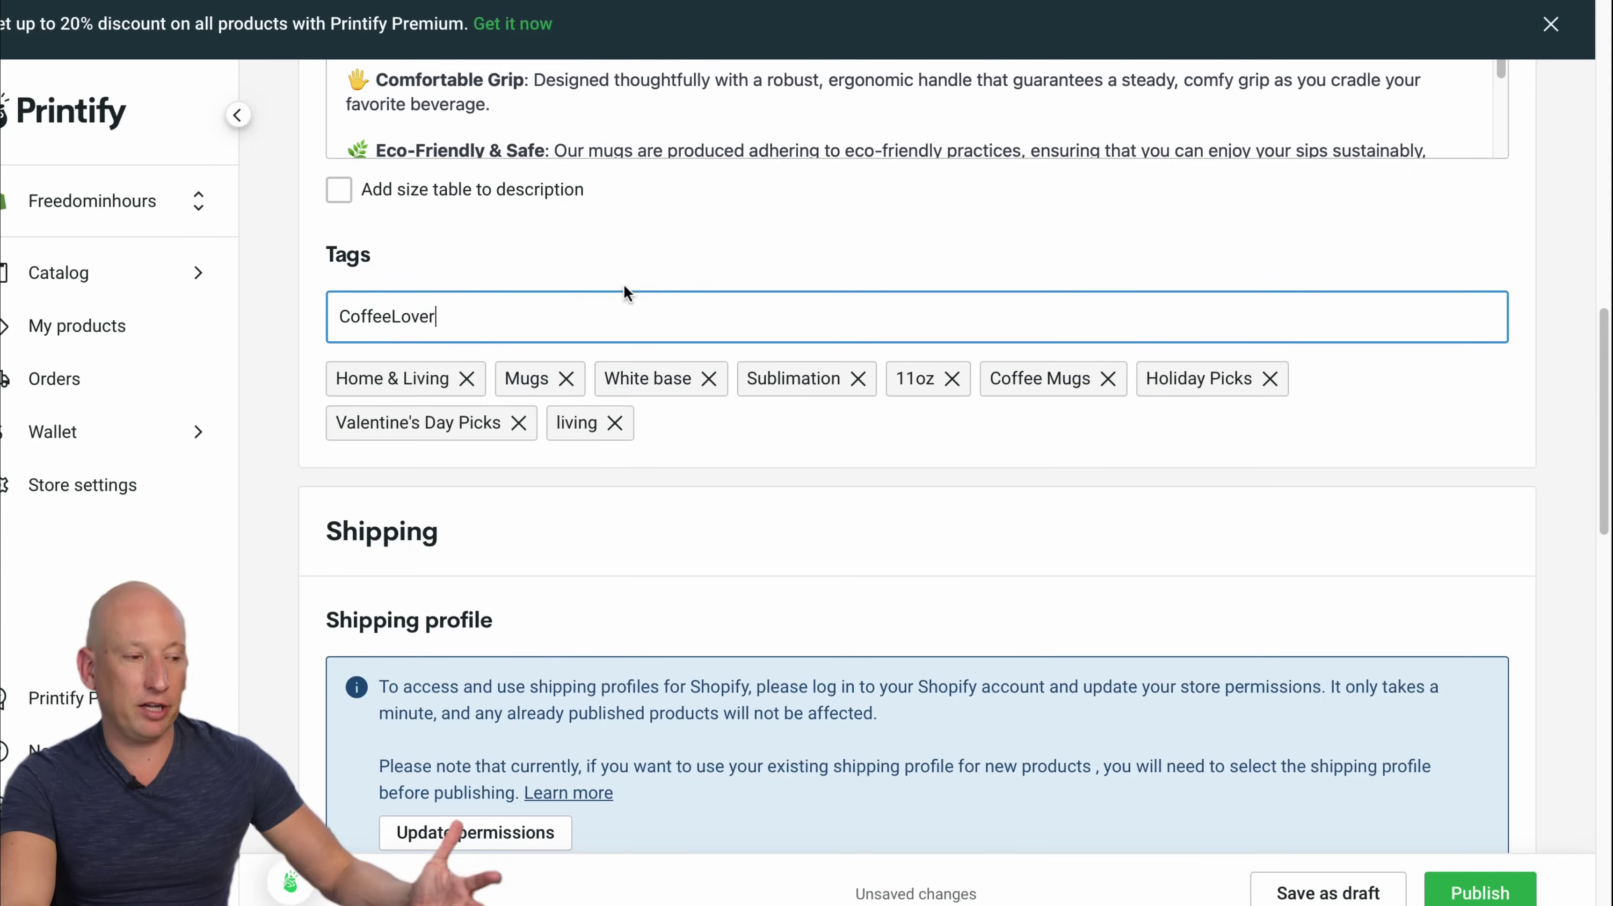
key(Return)
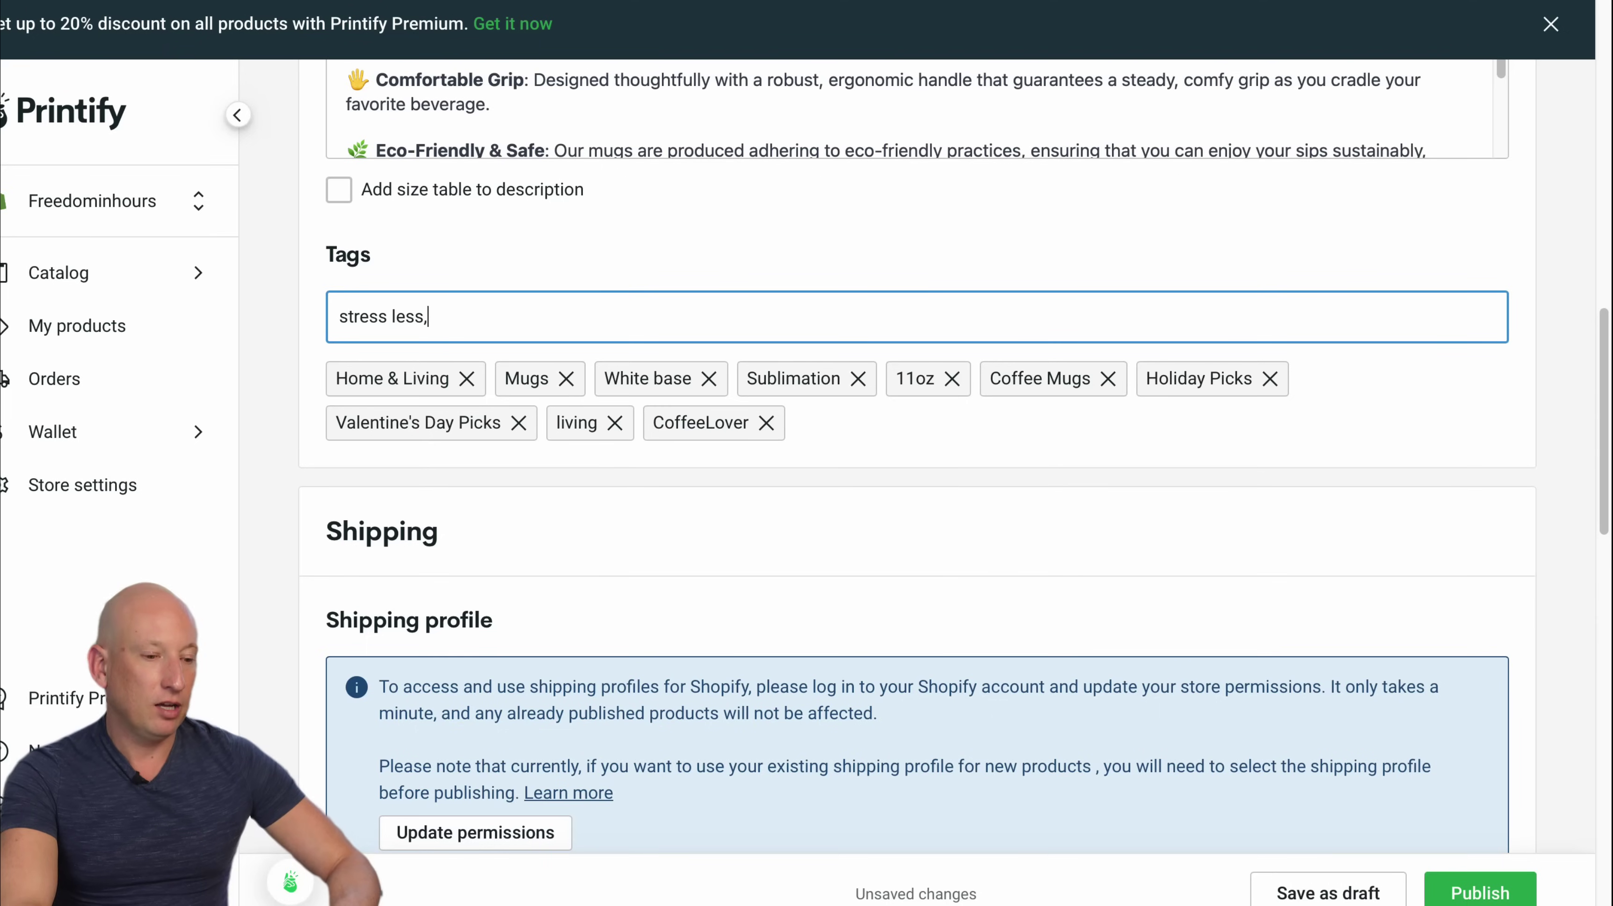
text(stress less)
key(Return)
text(funny)
key(Return)
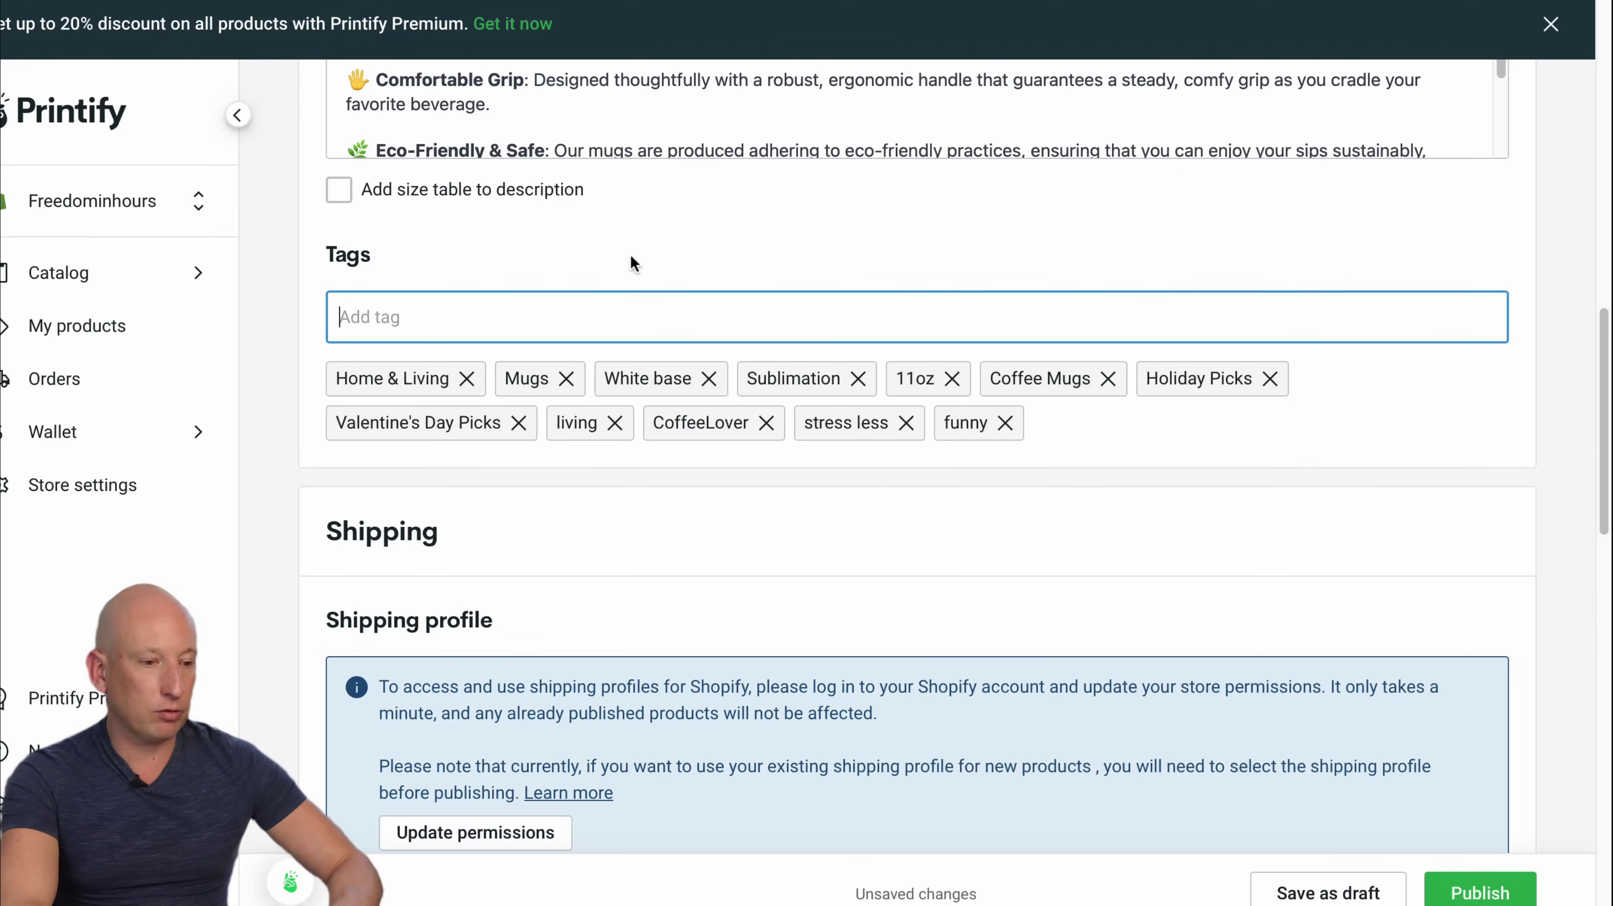
Select the 11oz variant in the pricing table and publish the mug listing to the store.
scroll(827, 425, down, 10)
scroll(679, 558, down, 1)
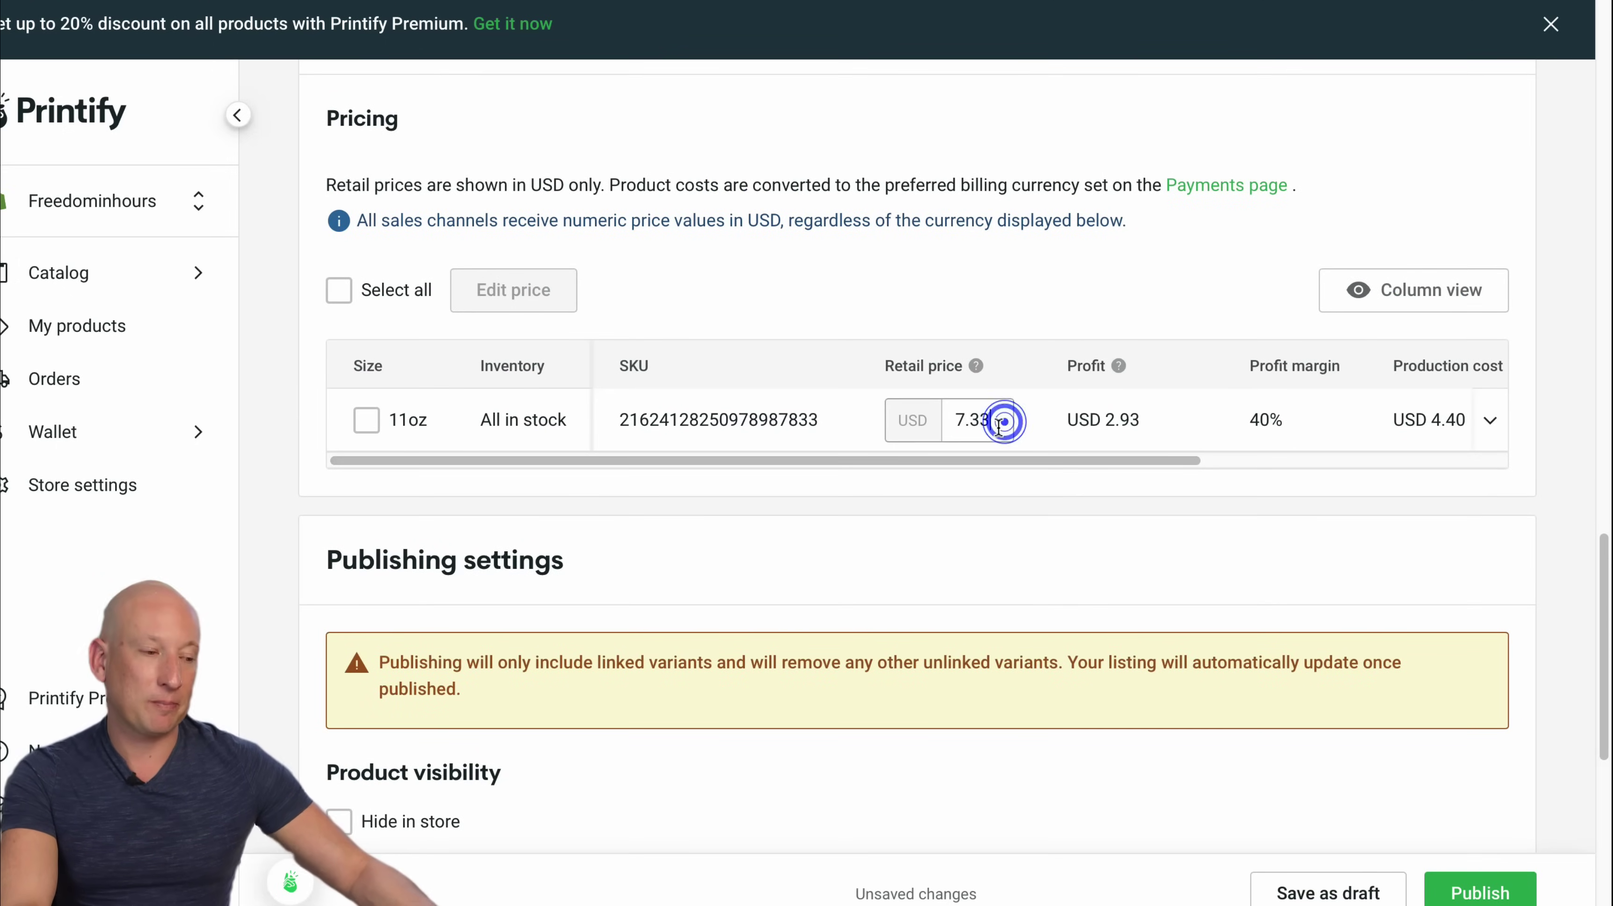
click(366, 421)
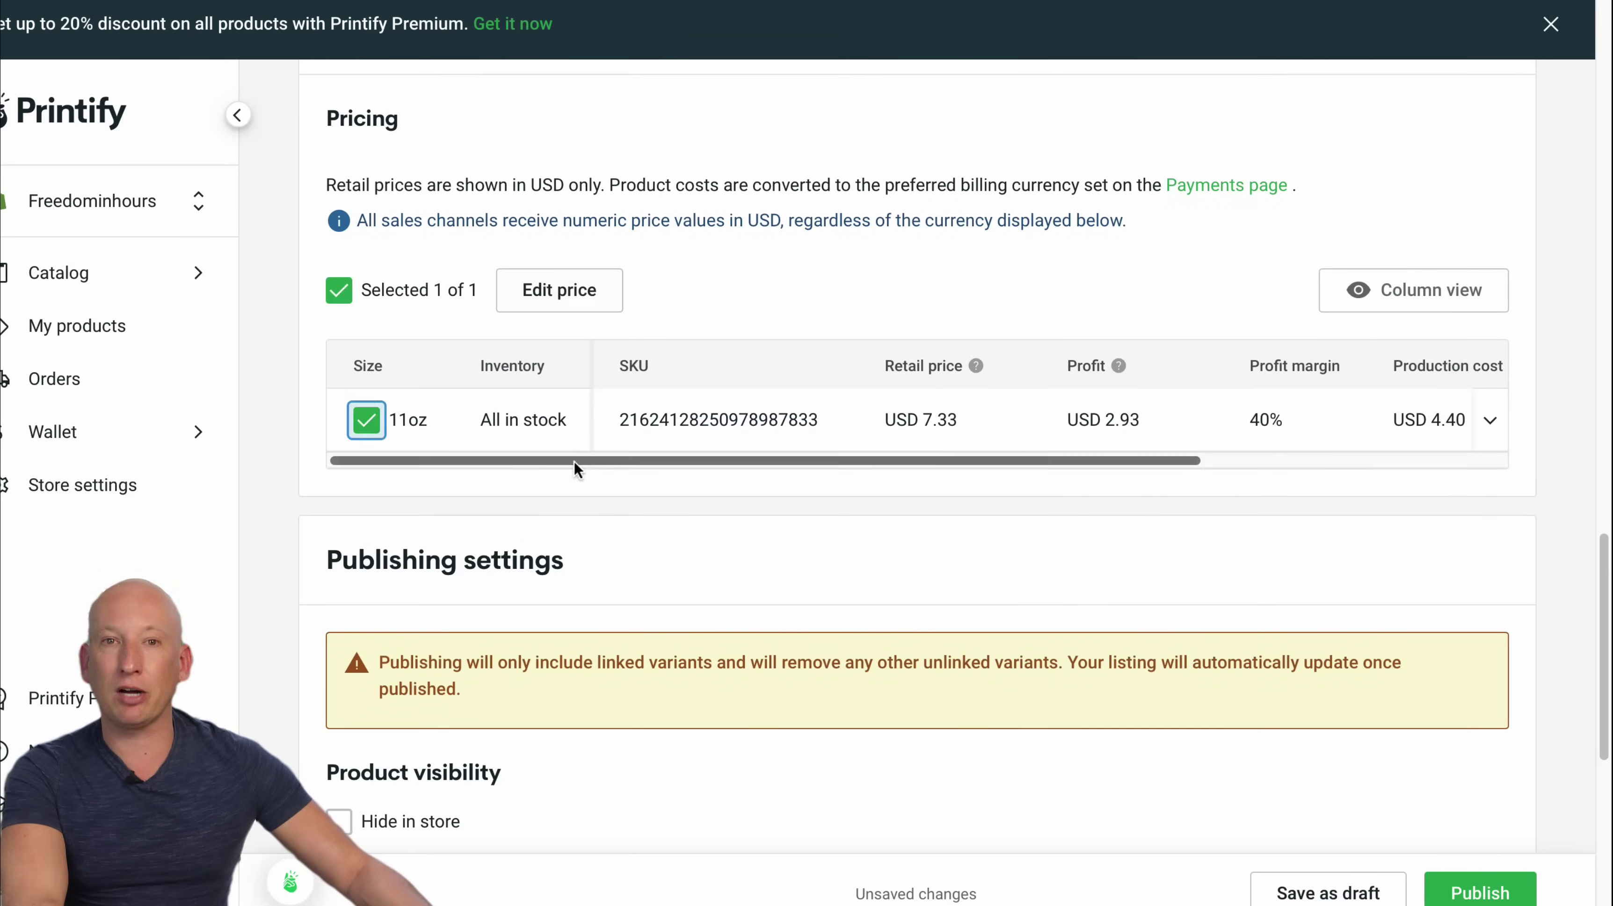
scroll(590, 476, down, 10)
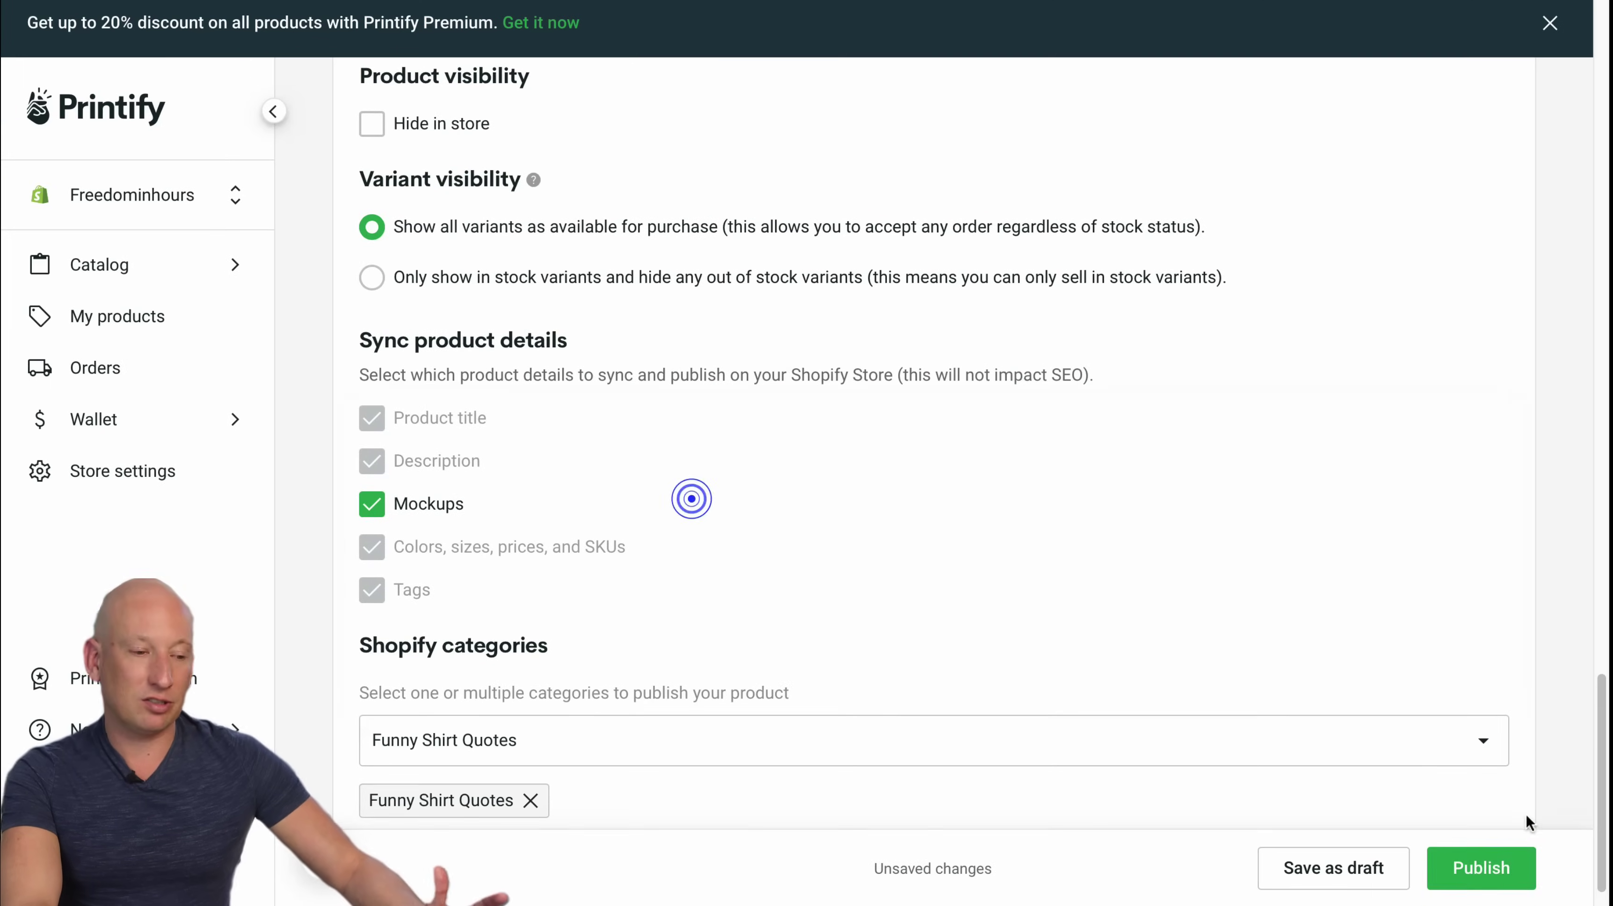
click(1481, 864)
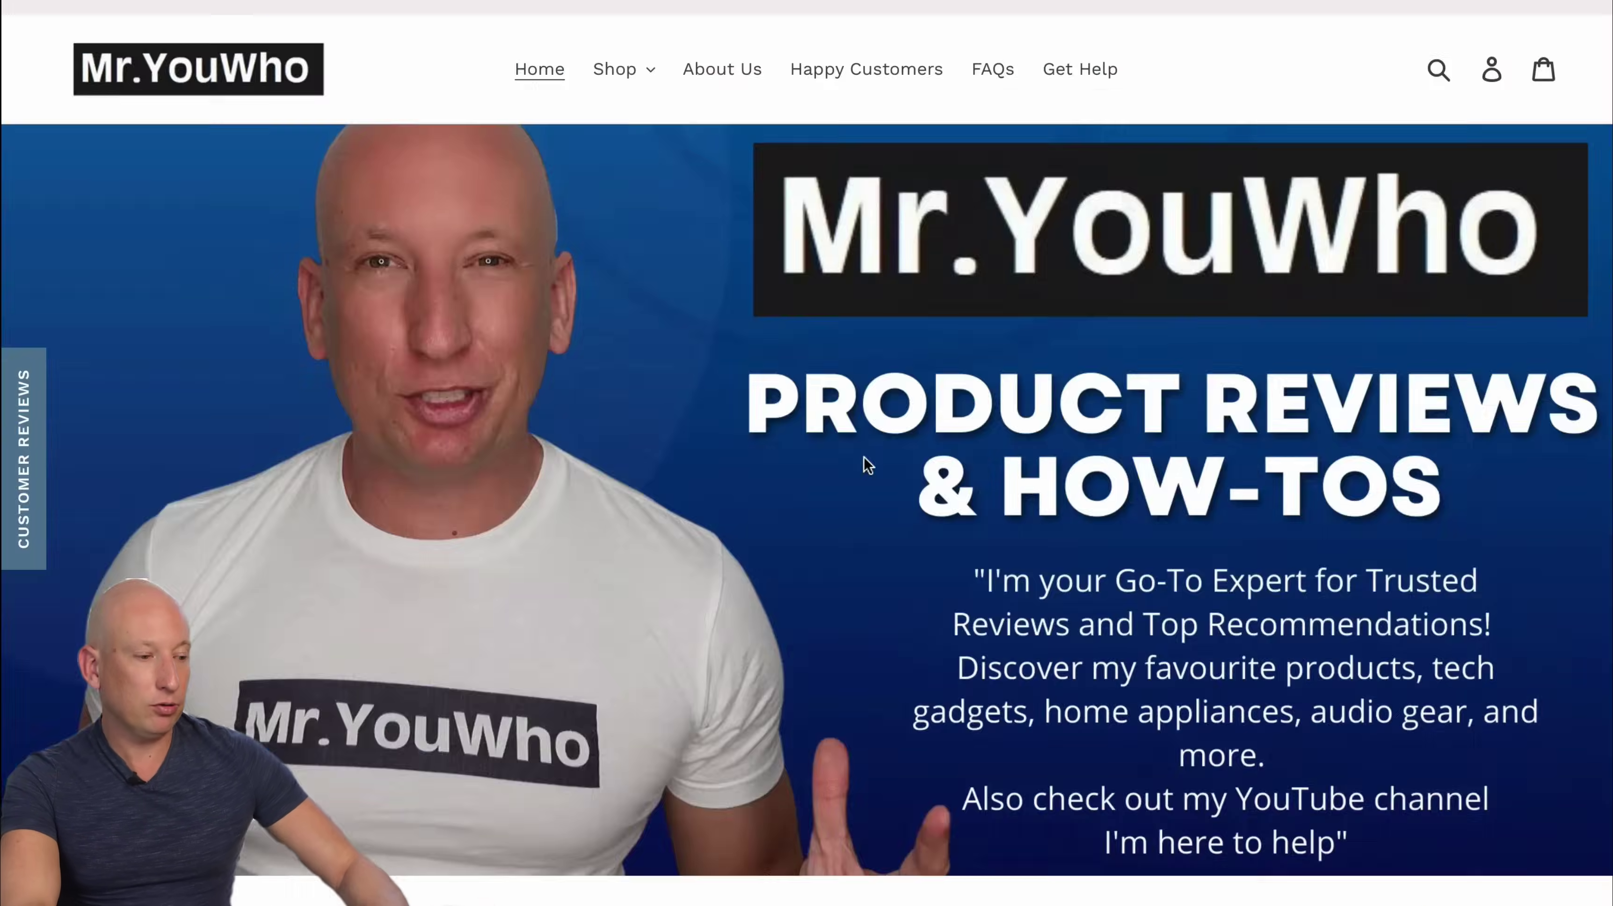
Switch to the Mr.YouWho storefront, dismiss the free ebook popup and open the Funny Shirt Quotes collection.
scroll(863, 456, down, 10)
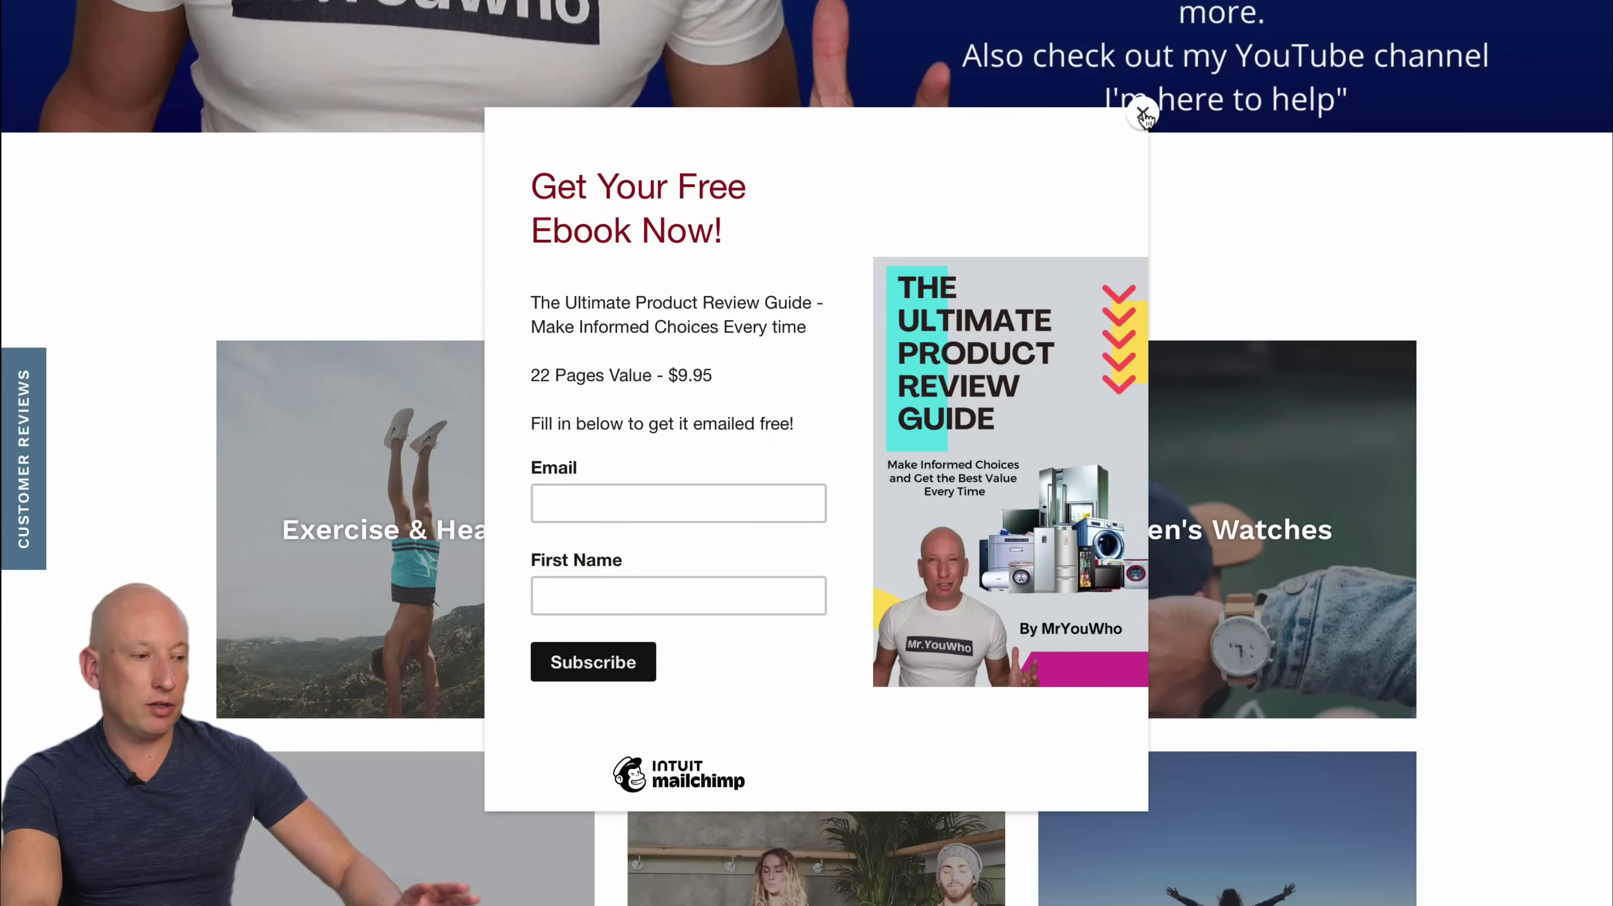
click(1142, 114)
scroll(825, 381, down, 10)
scroll(737, 310, up, 20)
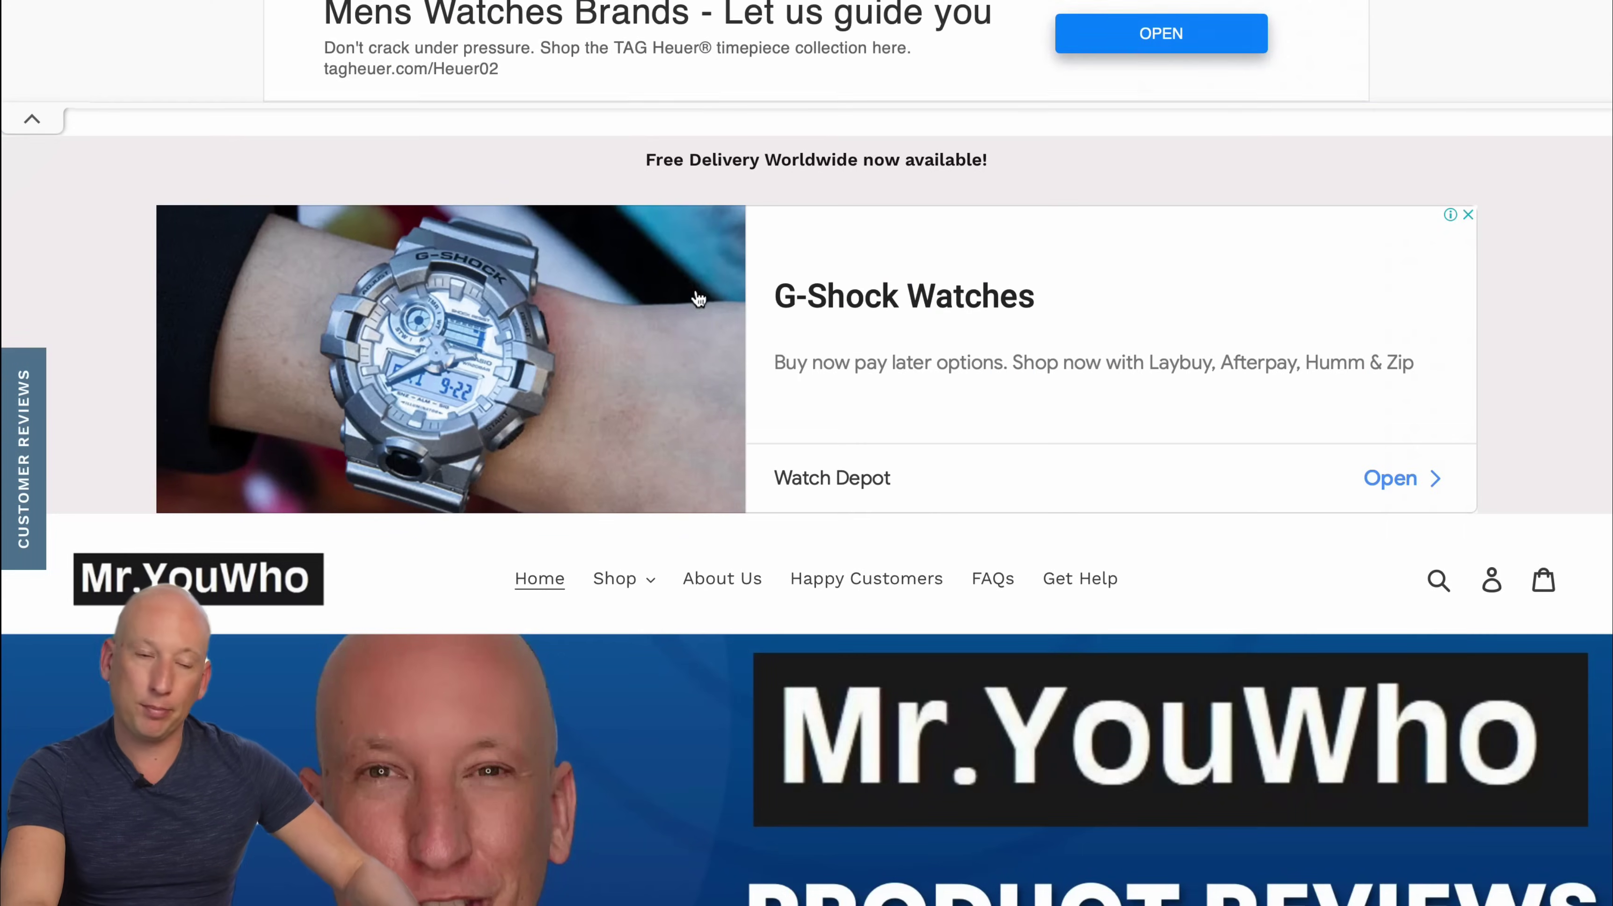
scroll(699, 298, down, 15)
click(395, 253)
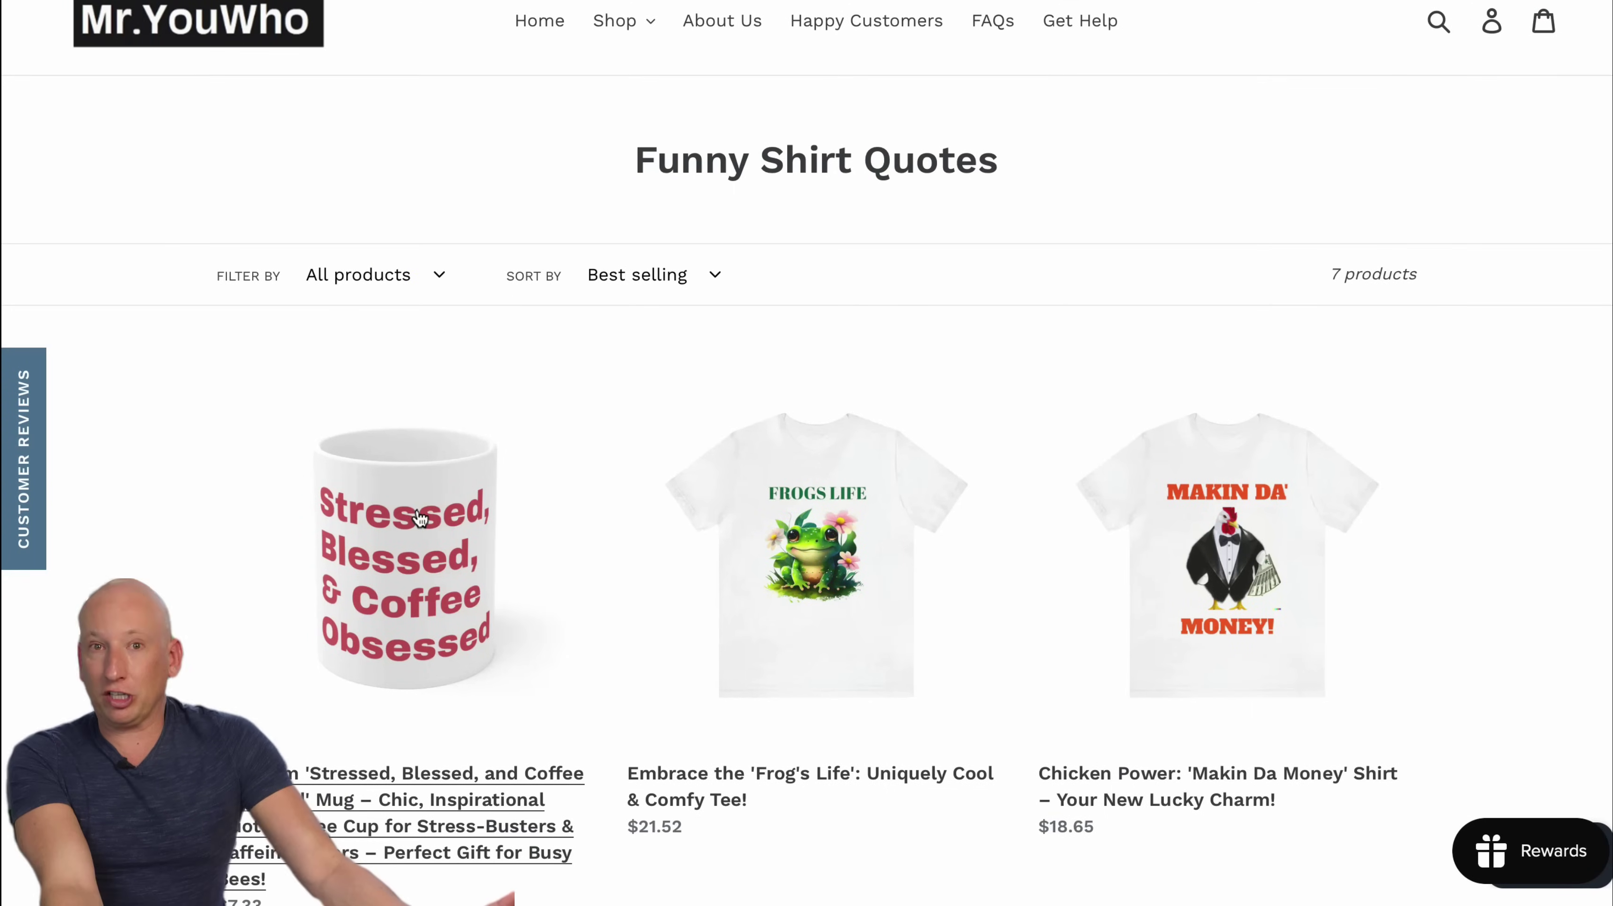
Open the "Stressed, Blessed, and Coffee Obsessed" mug page, review its images and description, and return to the collection.
click(411, 521)
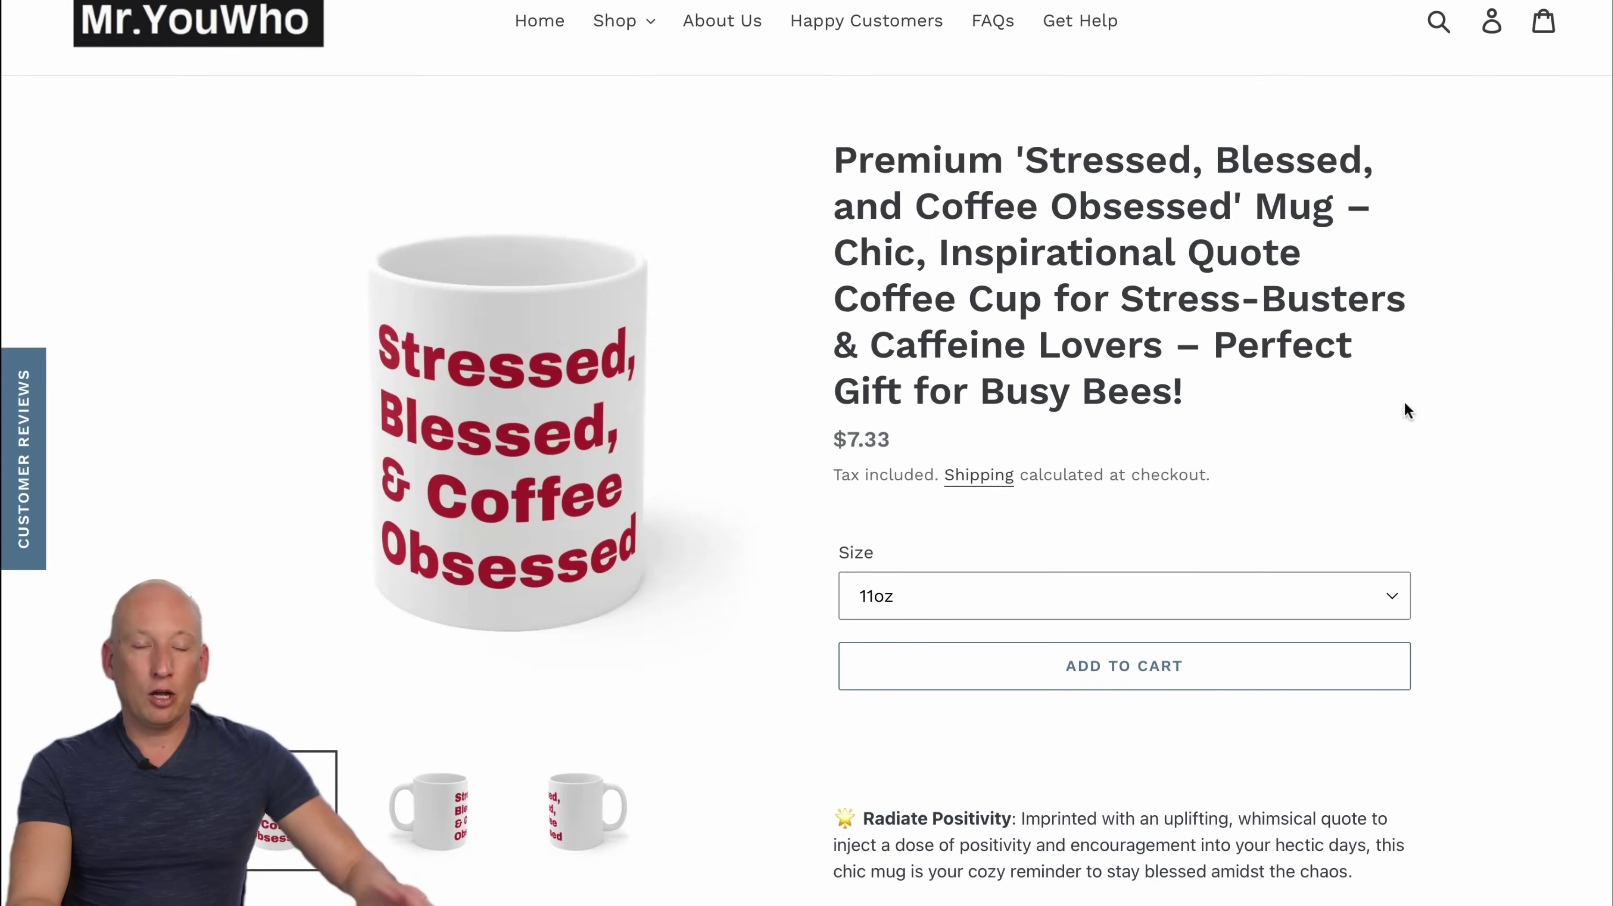
scroll(1367, 432, down, 6)
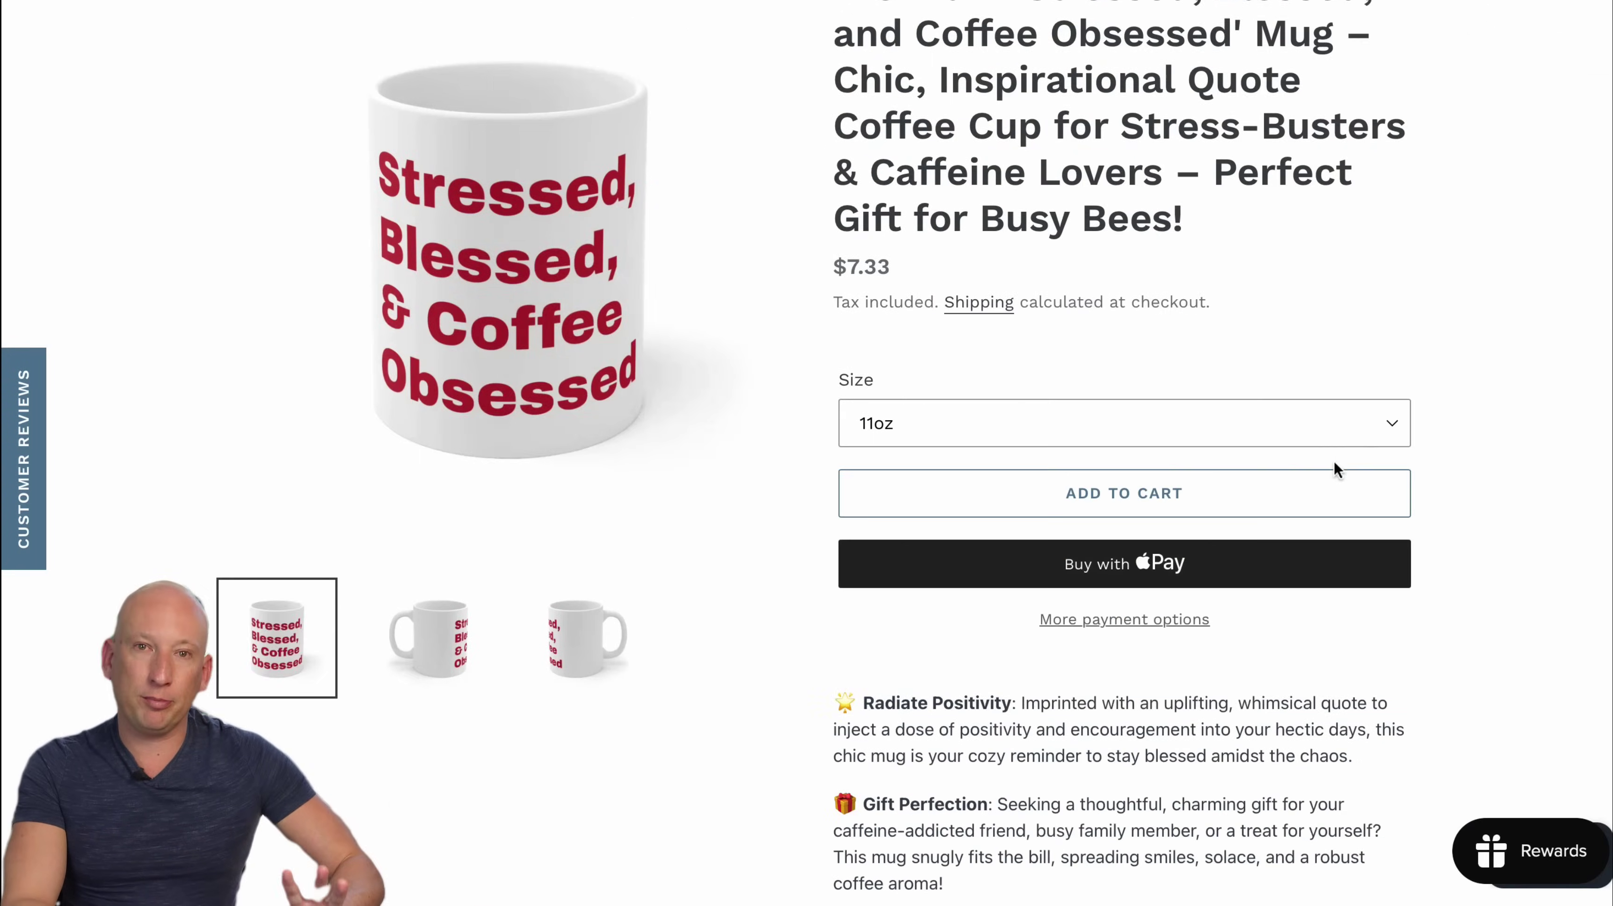
scroll(1376, 478, down, 10)
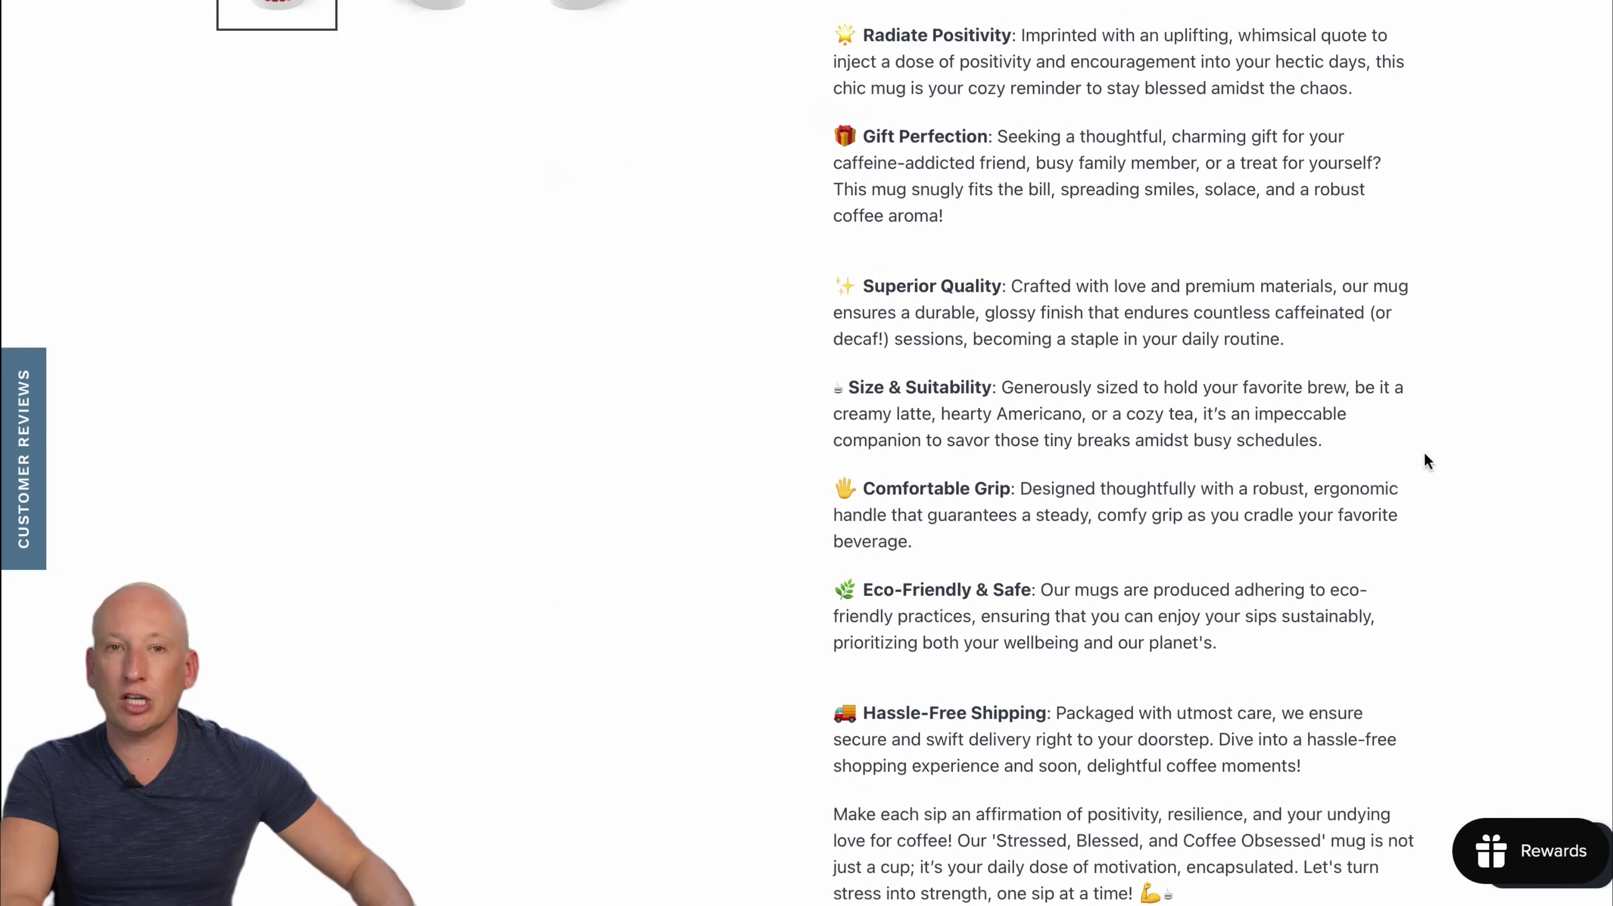
scroll(1406, 452, up, 15)
key(alt+Left)
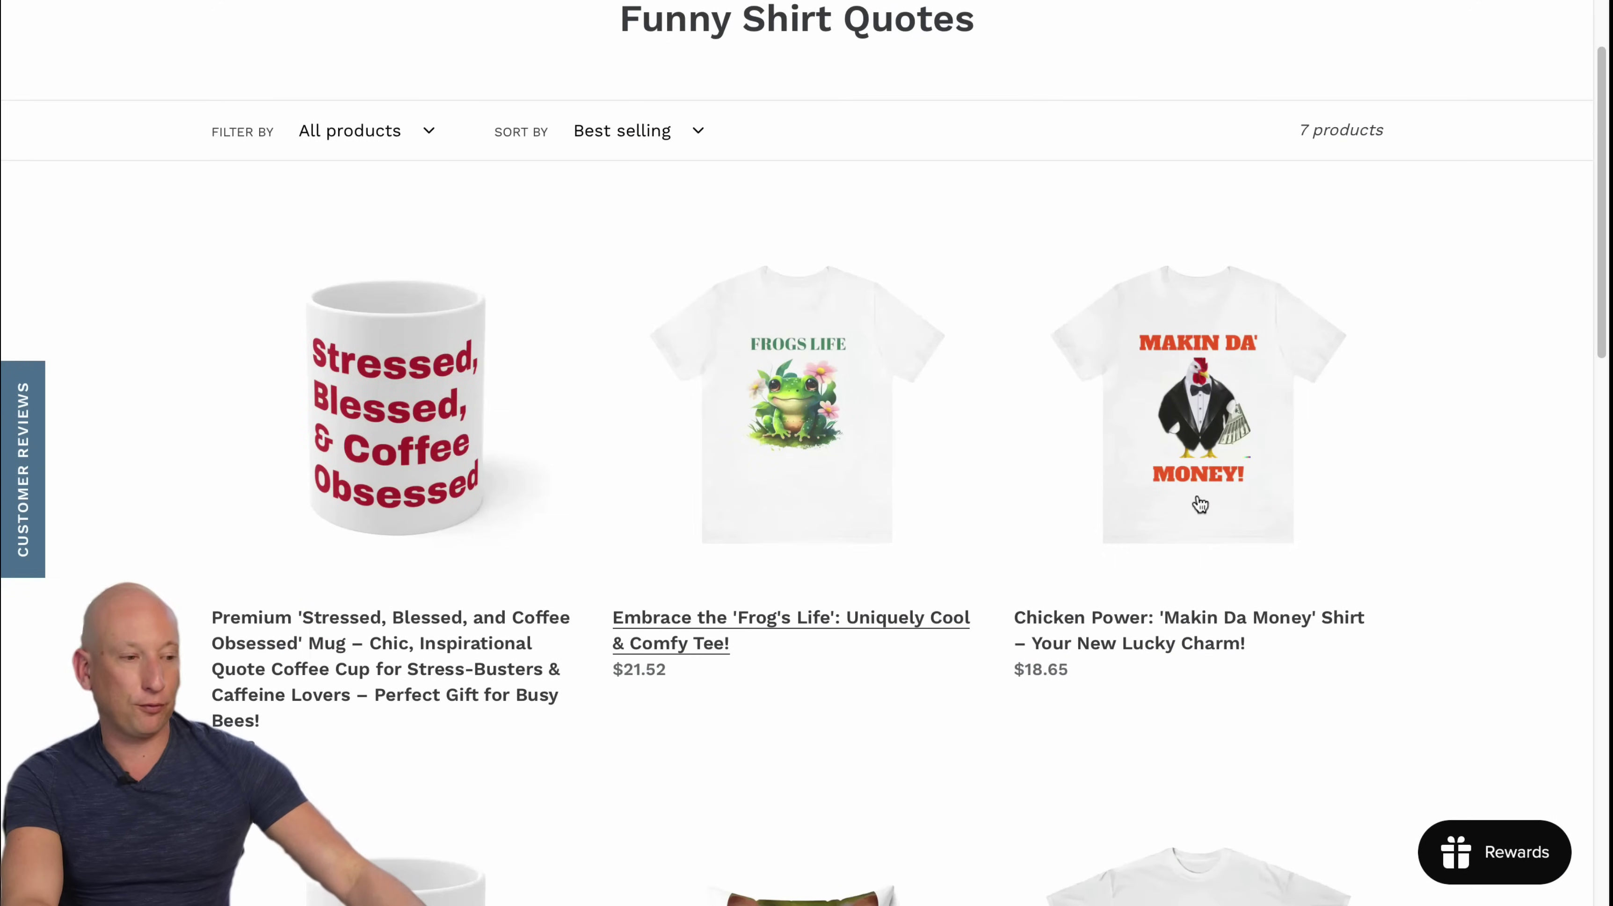
Open the "Frog's Life" tee page, look over its product details and return to the collection.
click(750, 442)
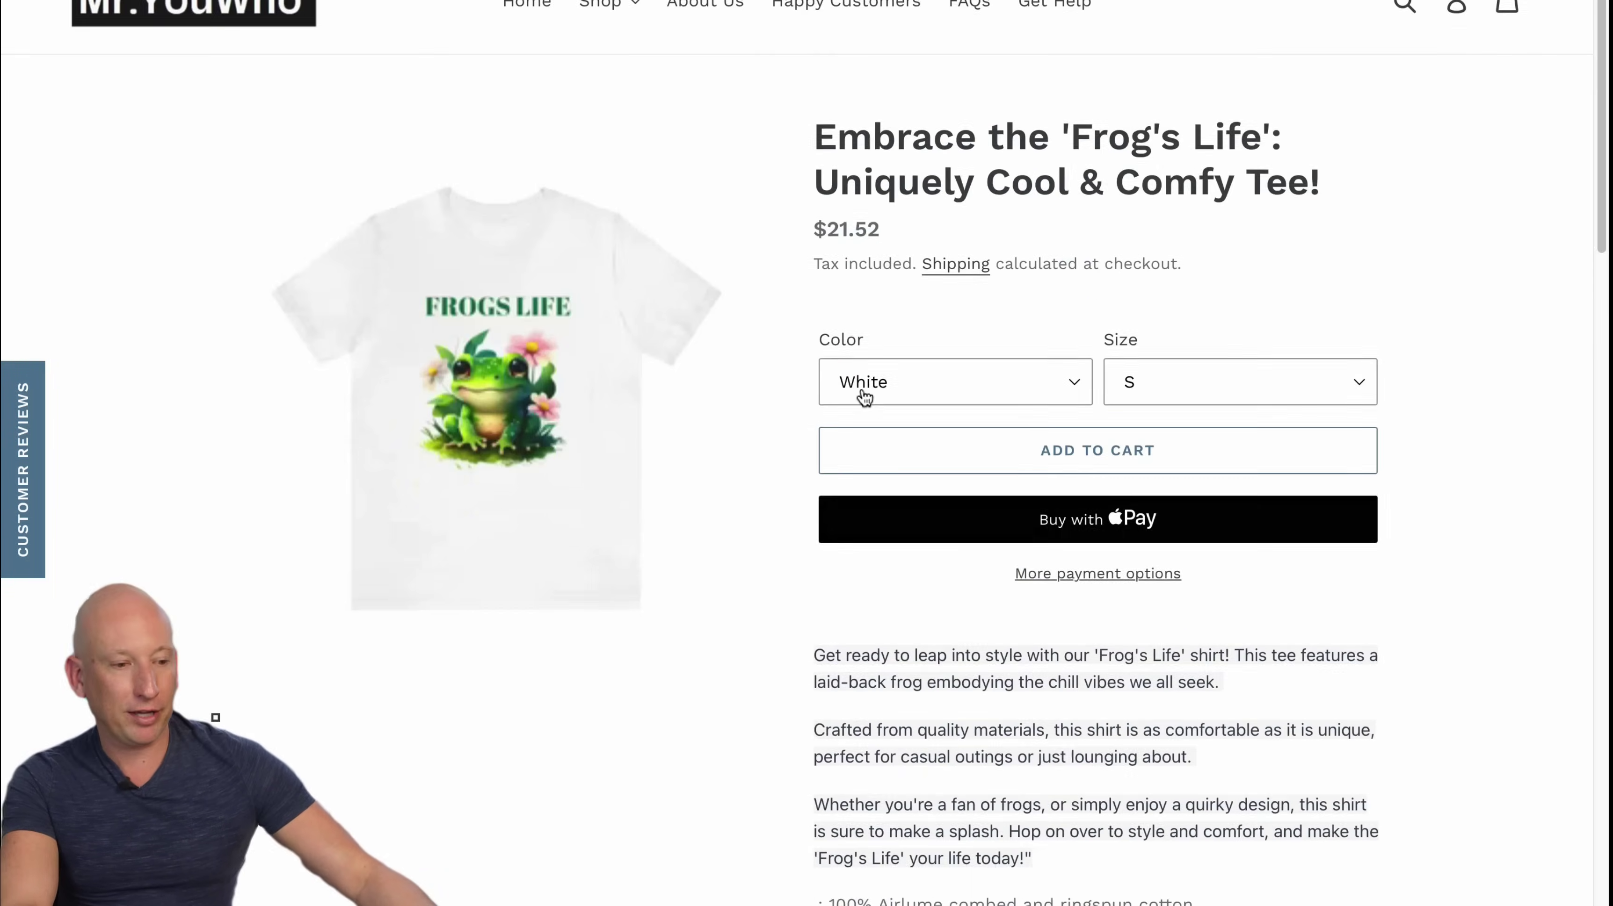
scroll(1069, 440, down, 3)
scroll(771, 162, up, 3)
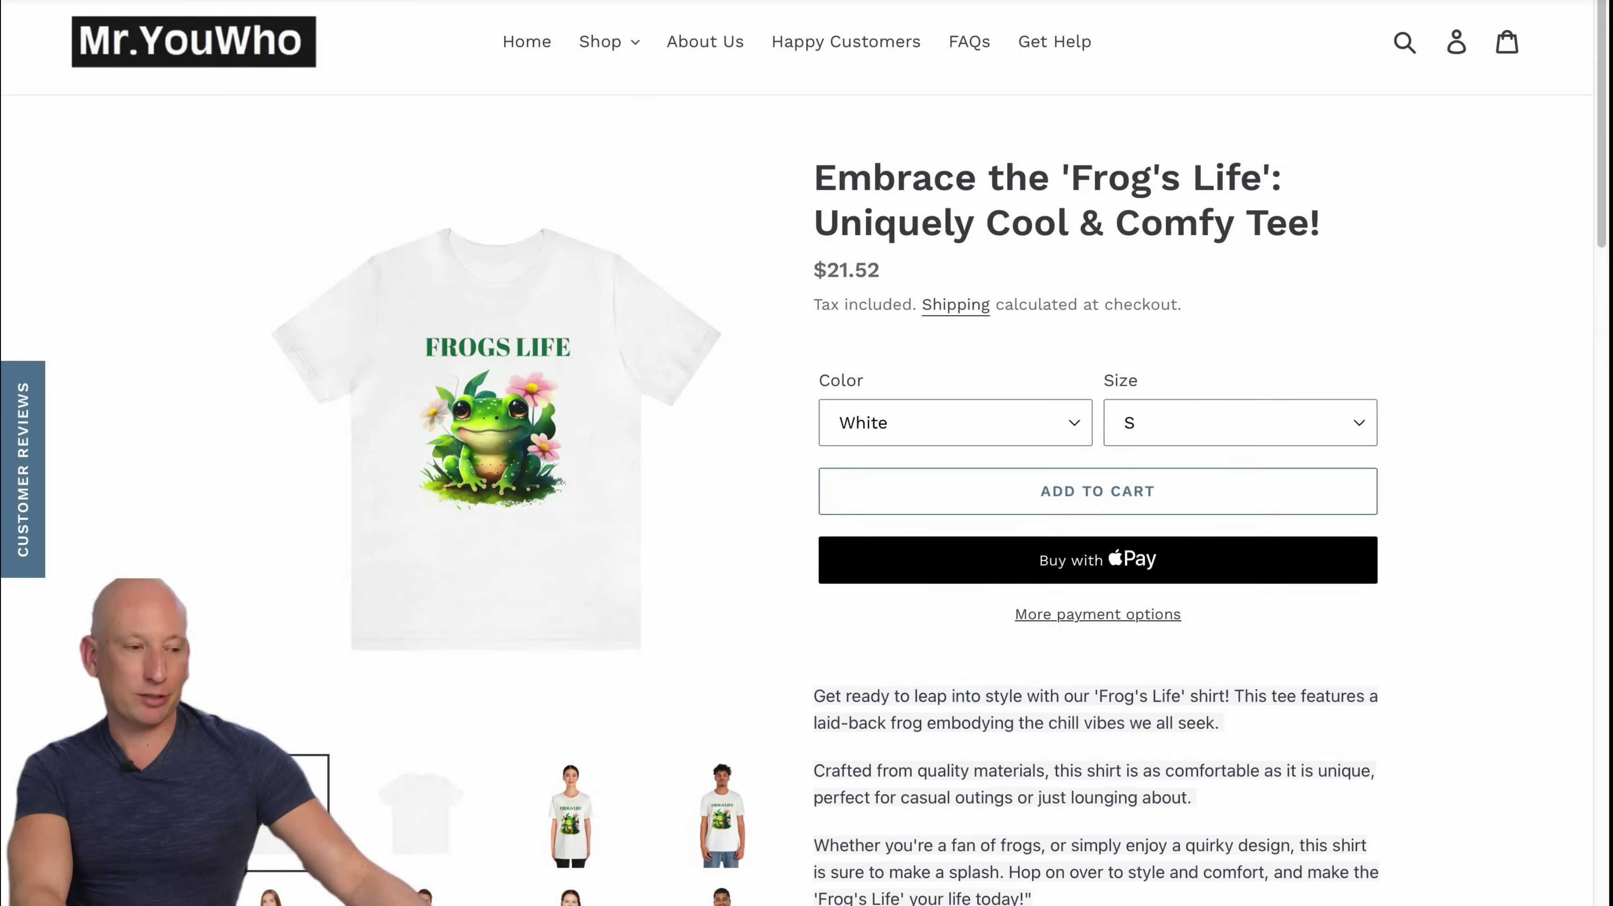
key(alt+Left)
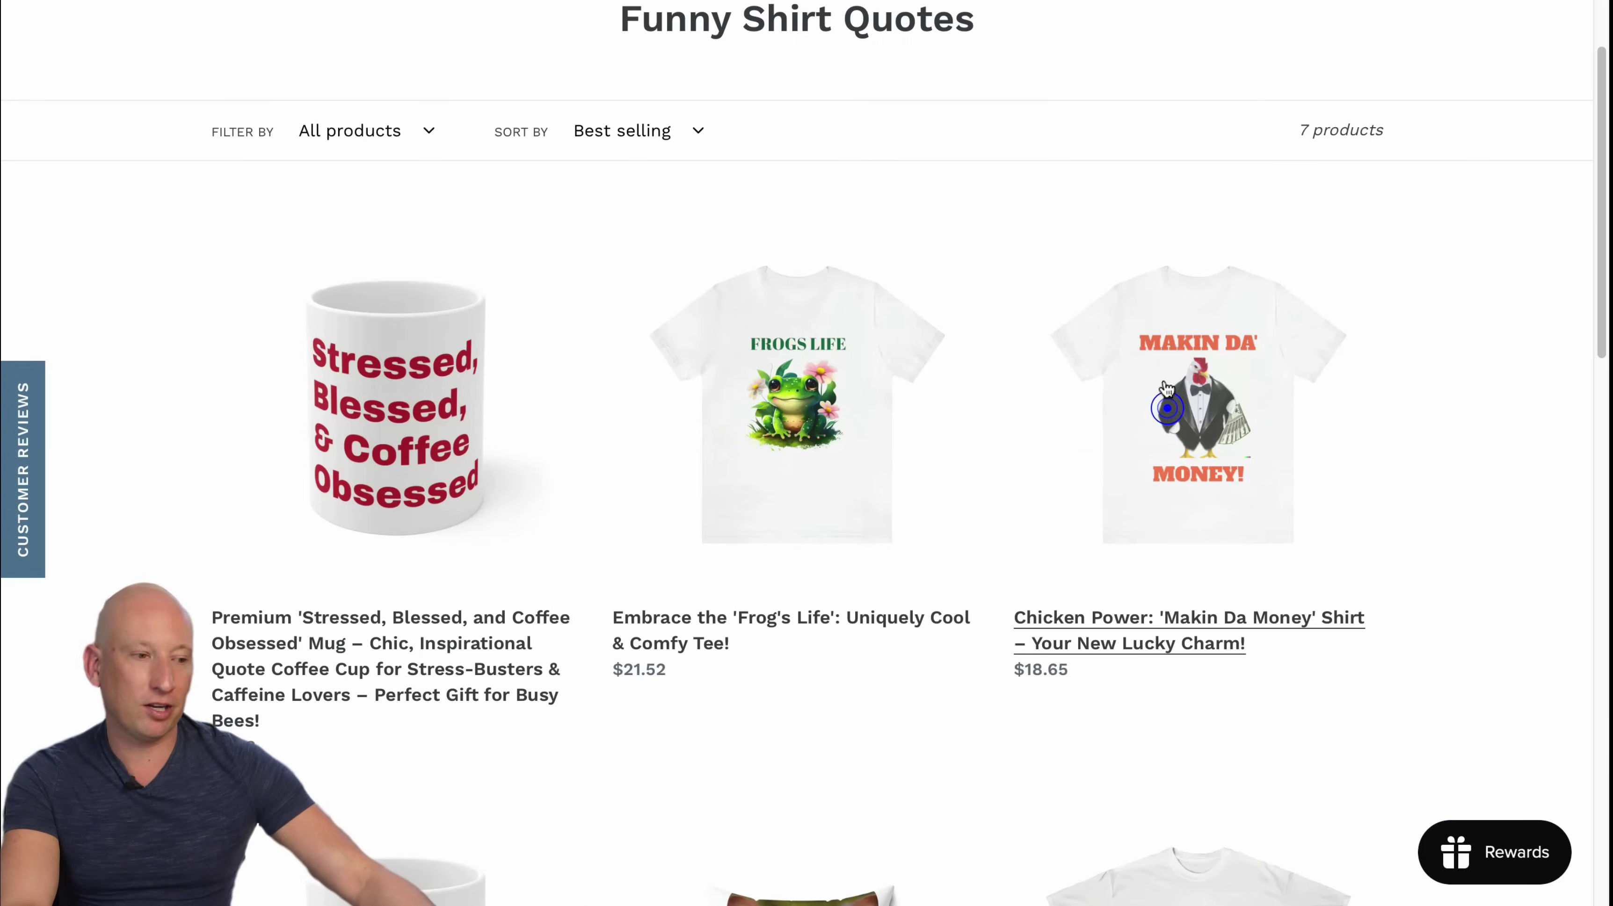
Open the "Makin Da Money" shirt page and view the mockup of the woman wearing the shirt.
click(1166, 407)
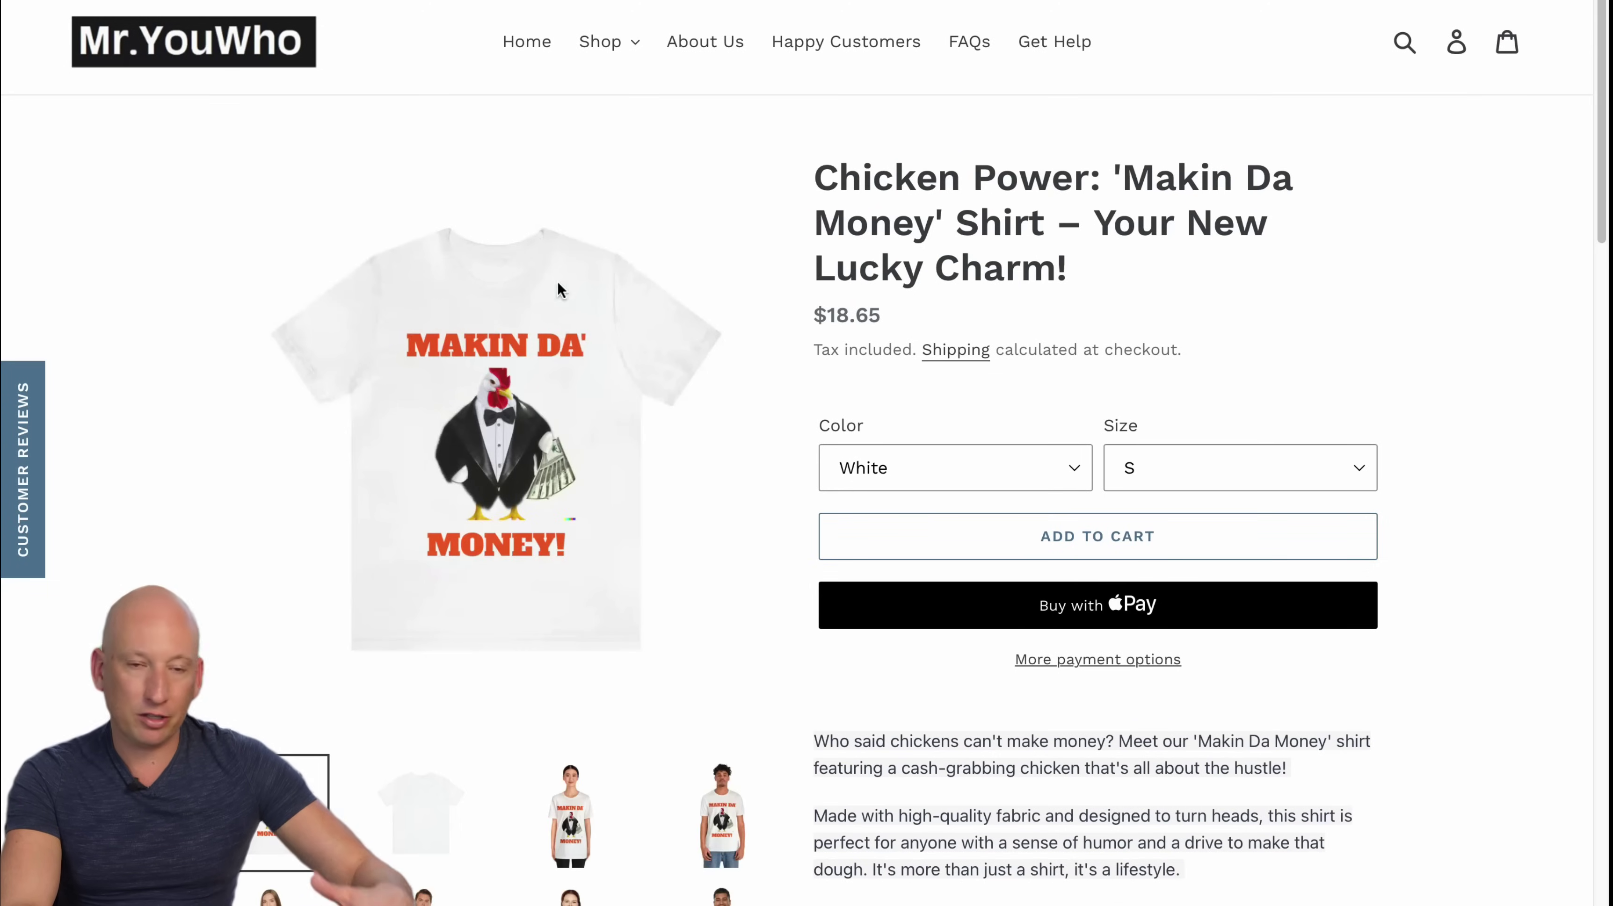
scroll(1242, 414, down, 7)
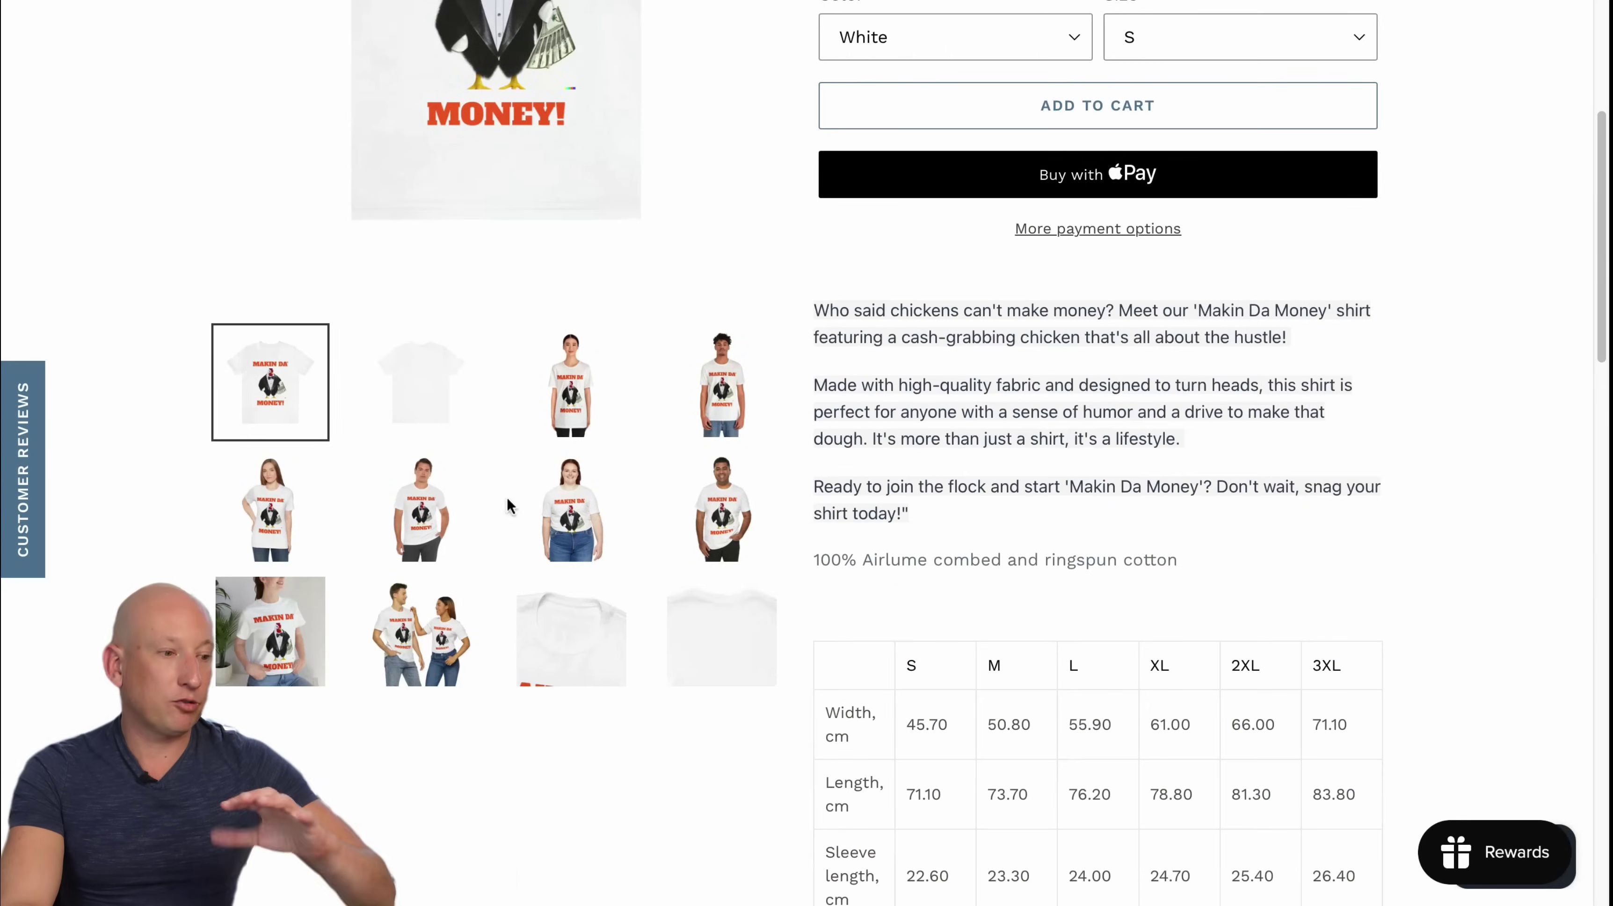
click(569, 508)
click(570, 384)
scroll(704, 413, up, 5)
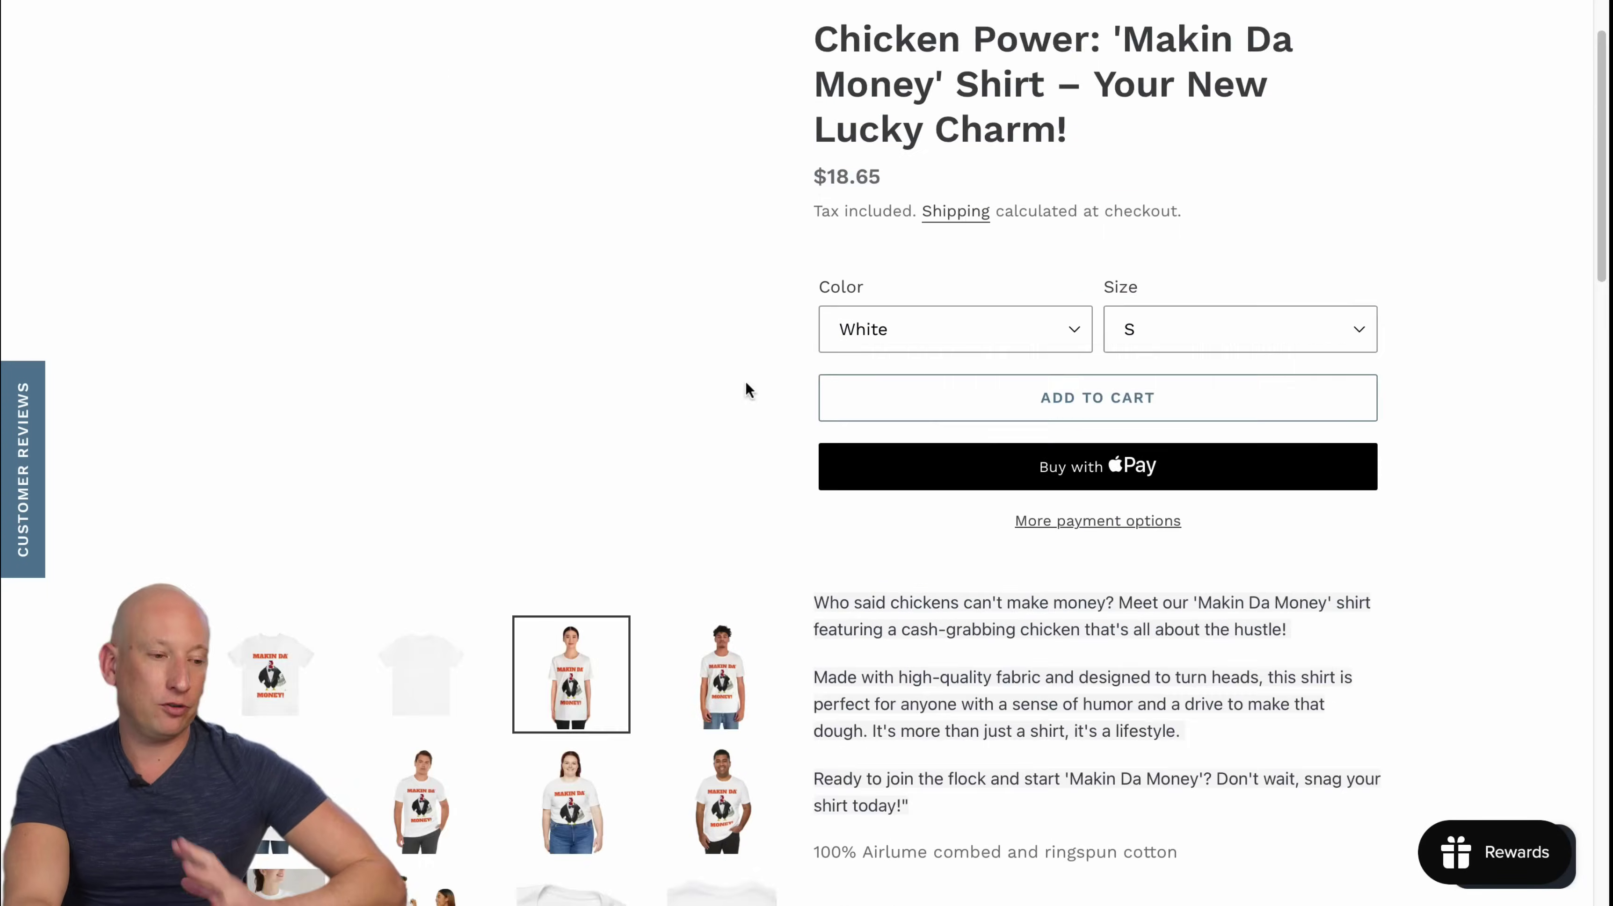
scroll(746, 389, up, 2)
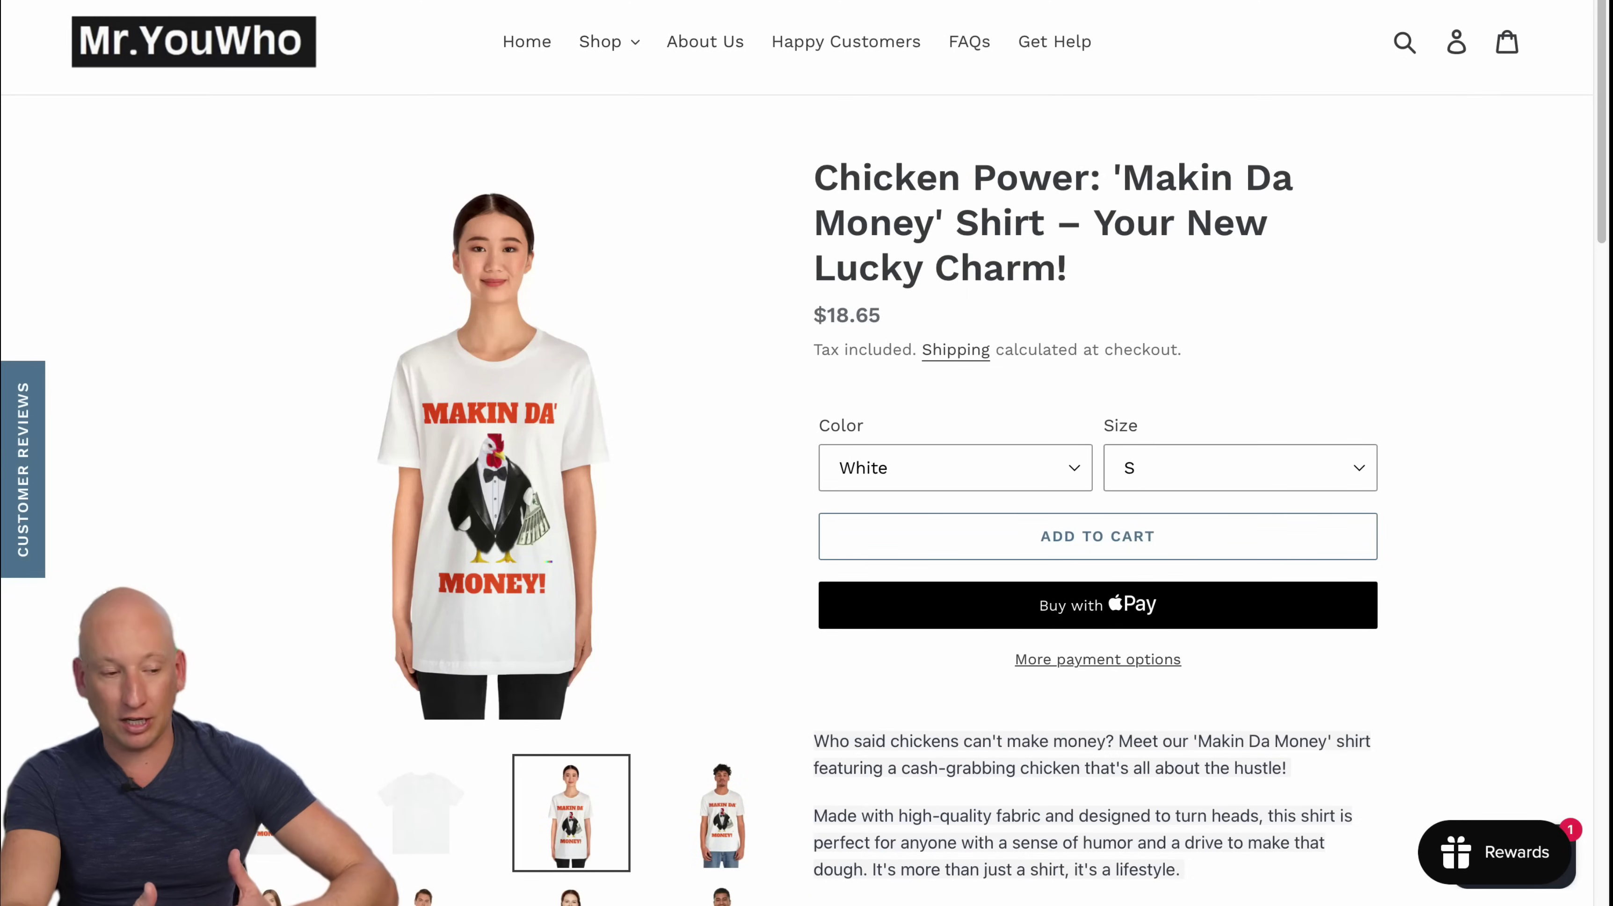
Return to the collection, reopen the coffee mug page and look through it to the related products.
key(alt+Left)
click(440, 358)
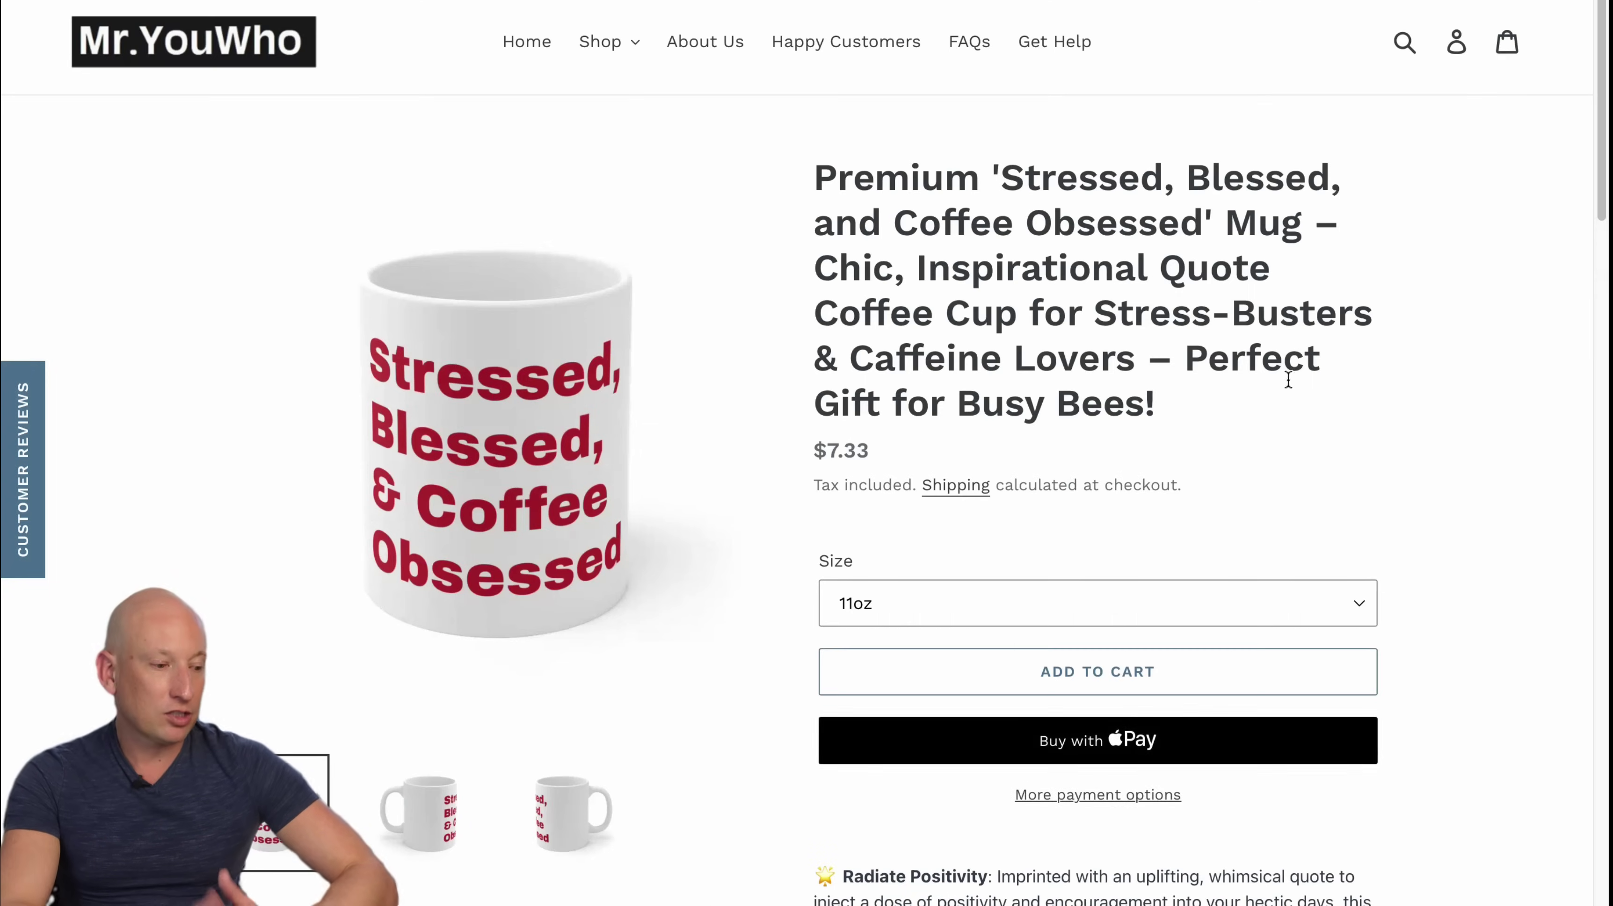
scroll(1288, 380, down, 15)
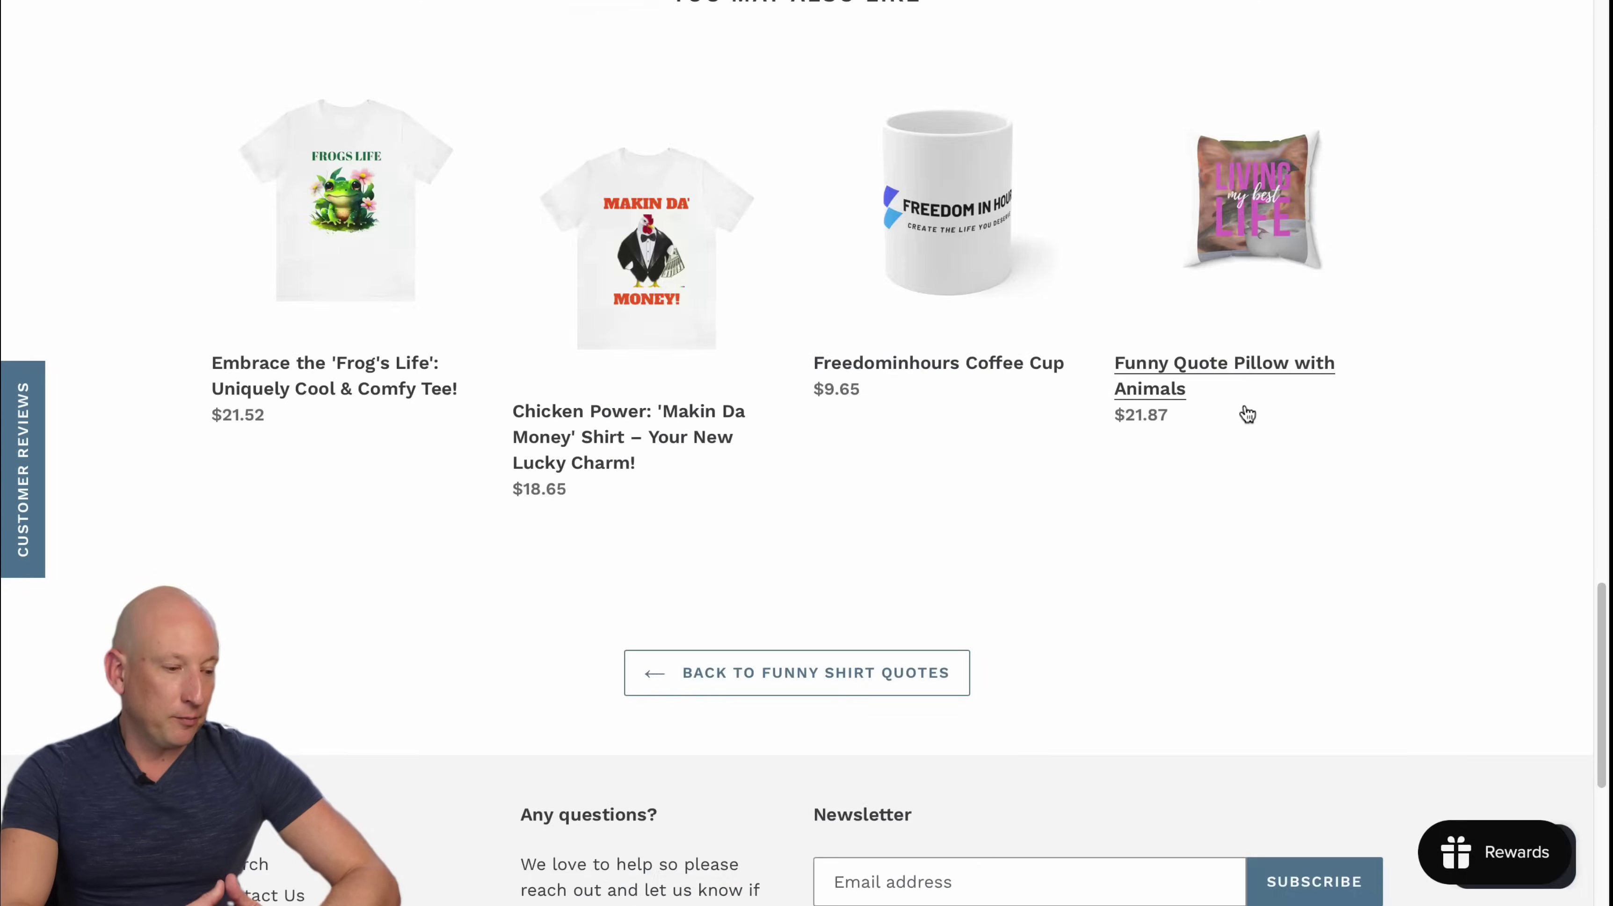
Switch to ChatGPT and send "create a social media post to share this product, also include a link to purchase -" followed by the mug page URL.
text(c)
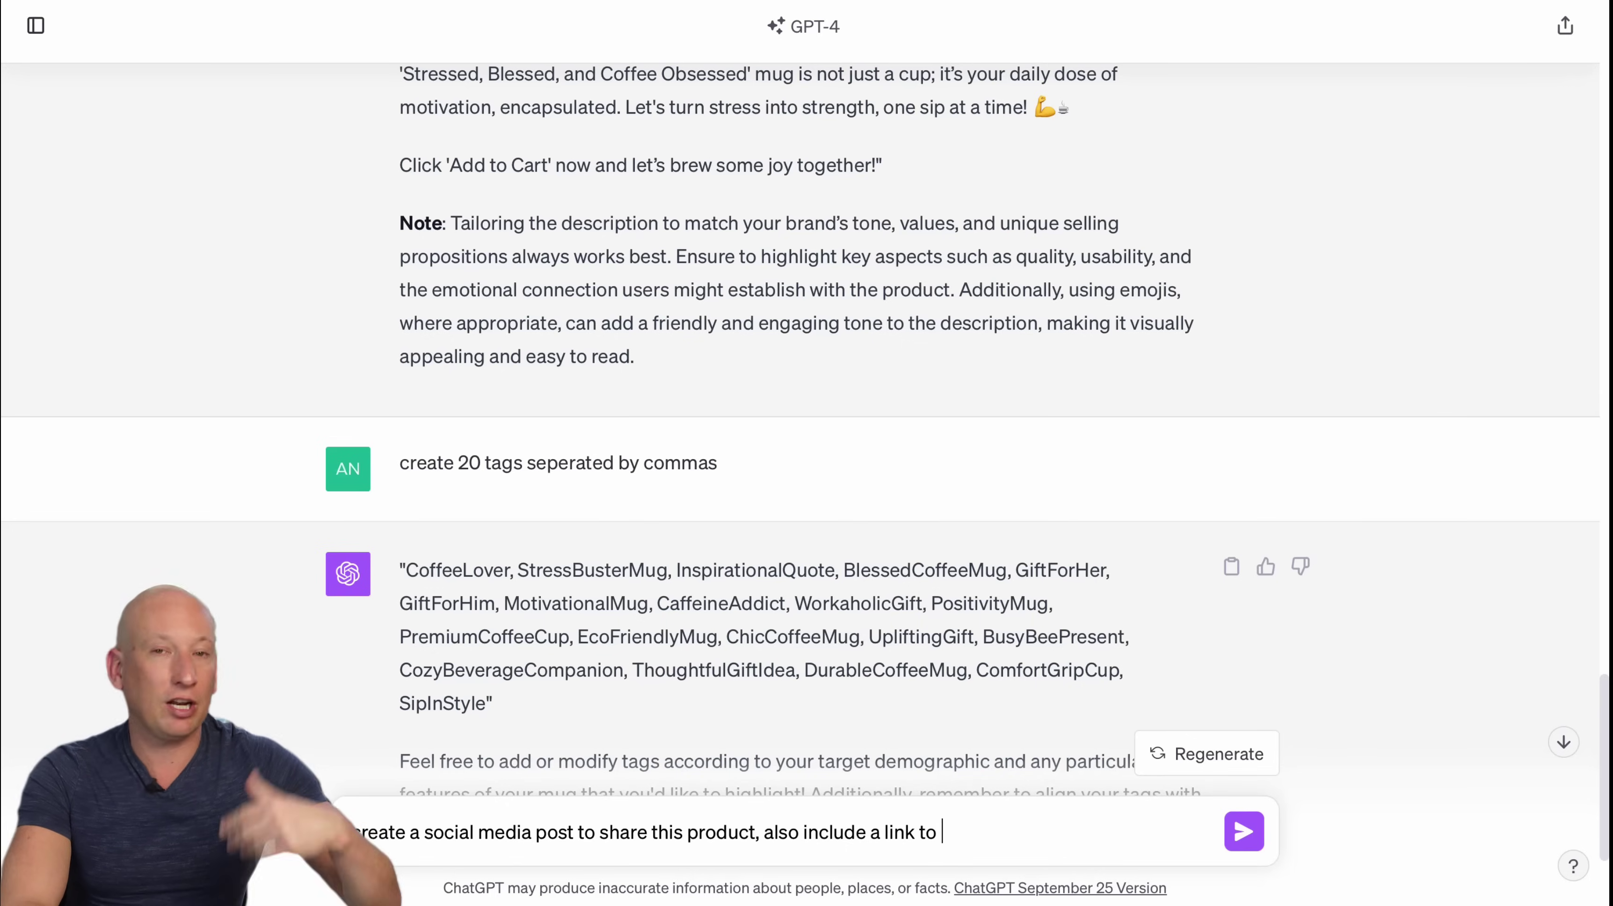
text(https://www.mryouwho.com/collections/funny-shirt-quotes/products/premium-stressed-blessed-and-coffee-obsessed-mug-chic-inspirational-quote-coffee-cup-for-stress-busters-caffeine-lovers-perfect-gift-for-busy-bees)
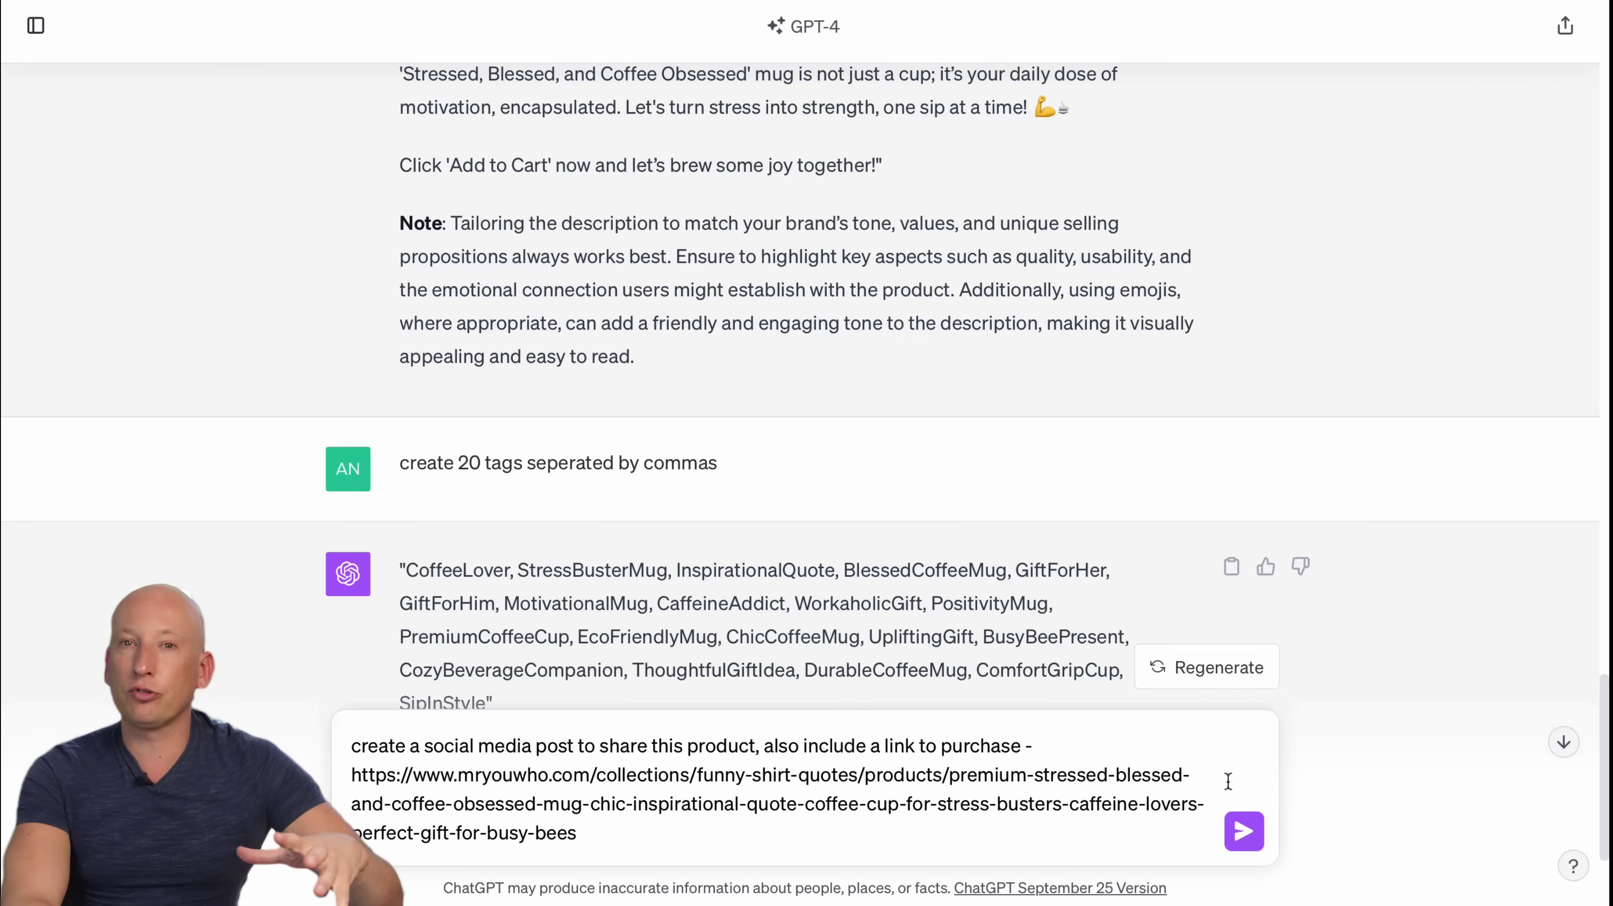
key(Return)
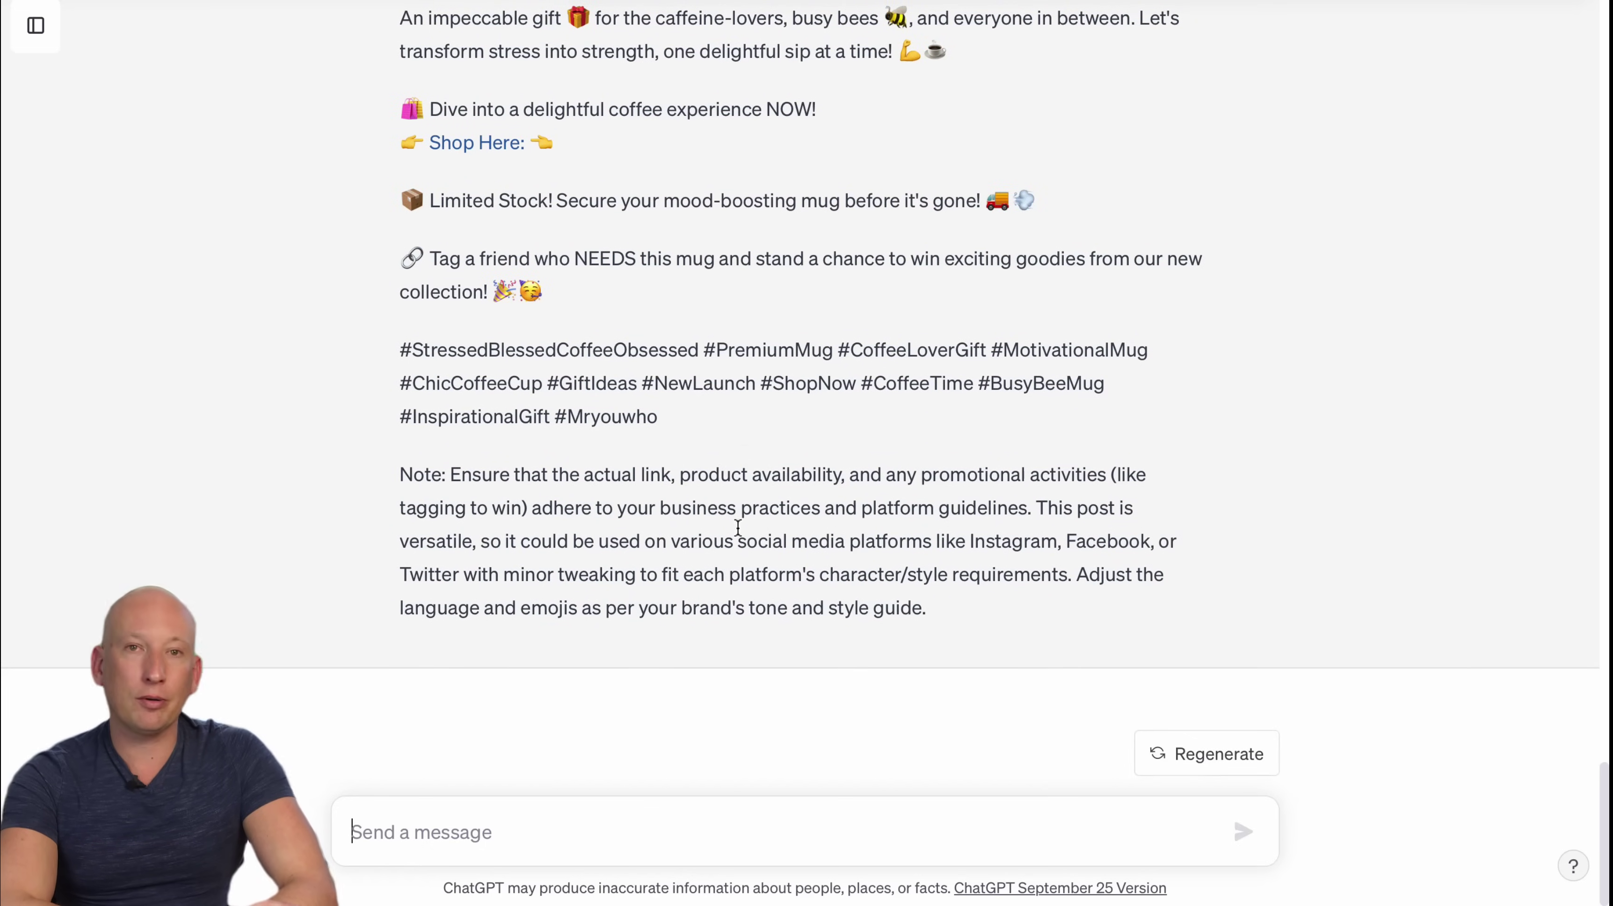
Copy ChatGPT's post from "New Launch Alert!" through the hashtags, paste it into the mug's Facebook share dialog and publish it.
drag(705, 432, 404, 318)
right_click(506, 331)
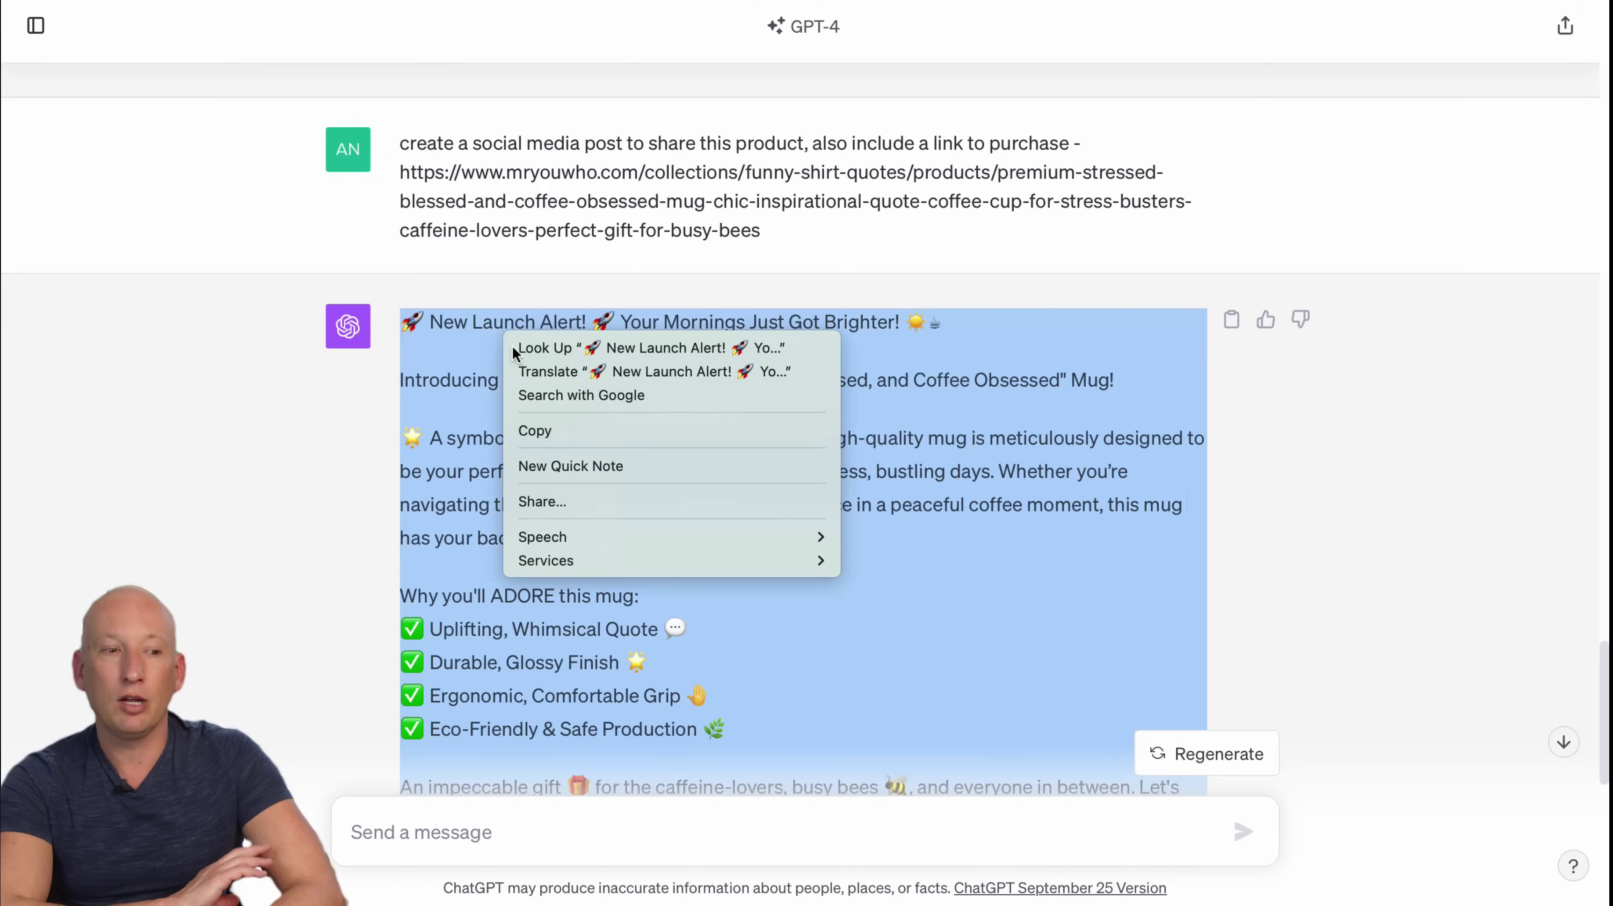
click(565, 436)
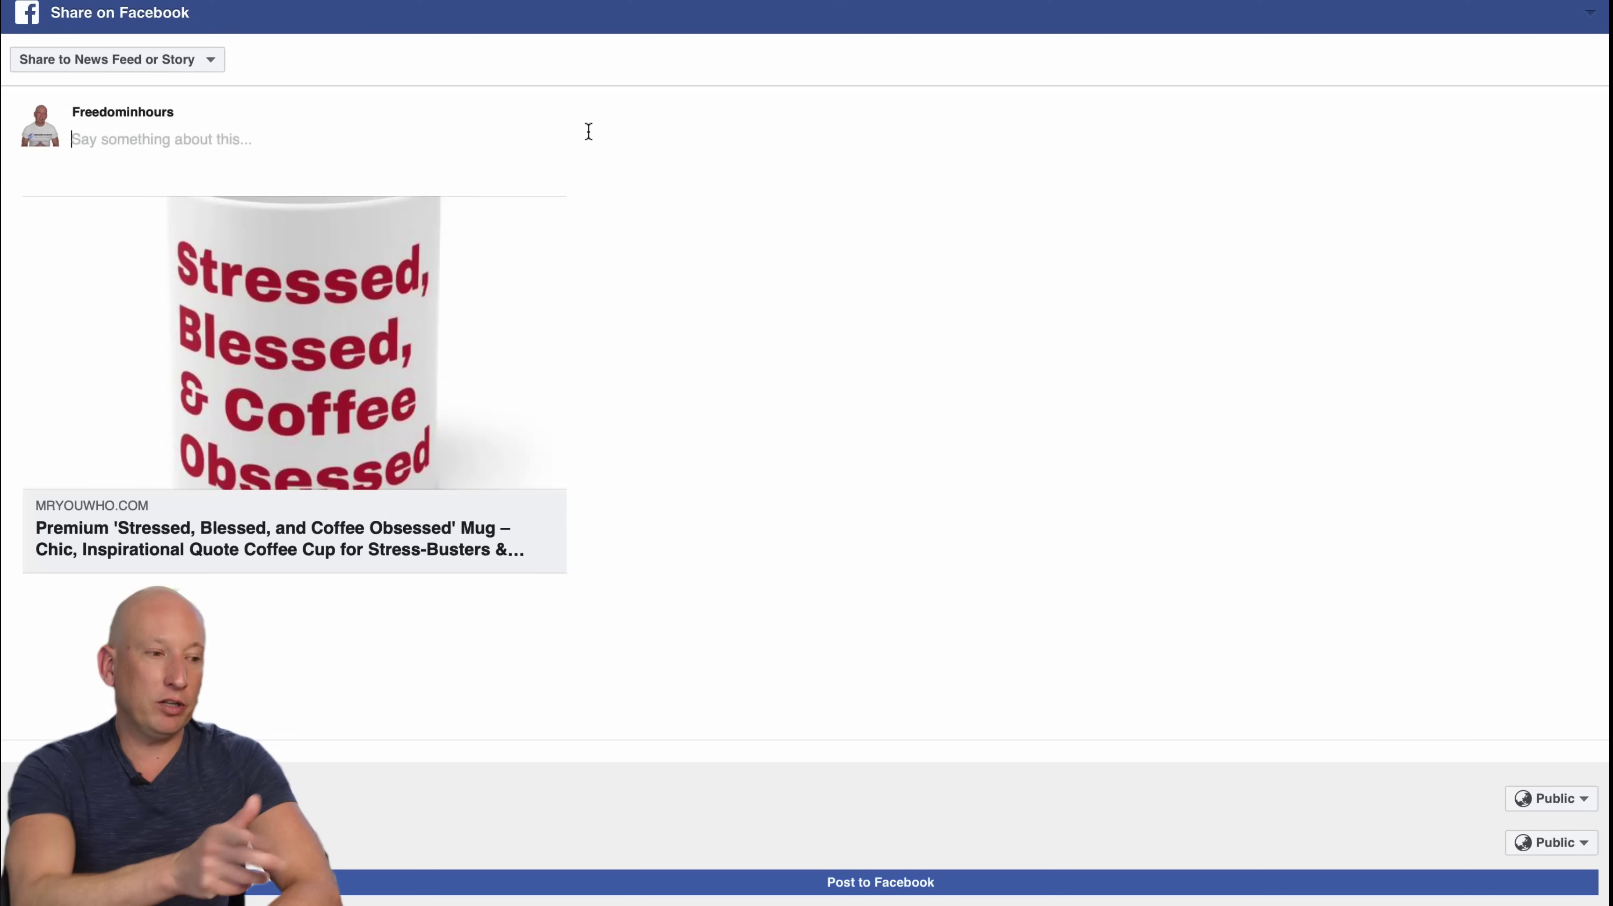
key(super+v)
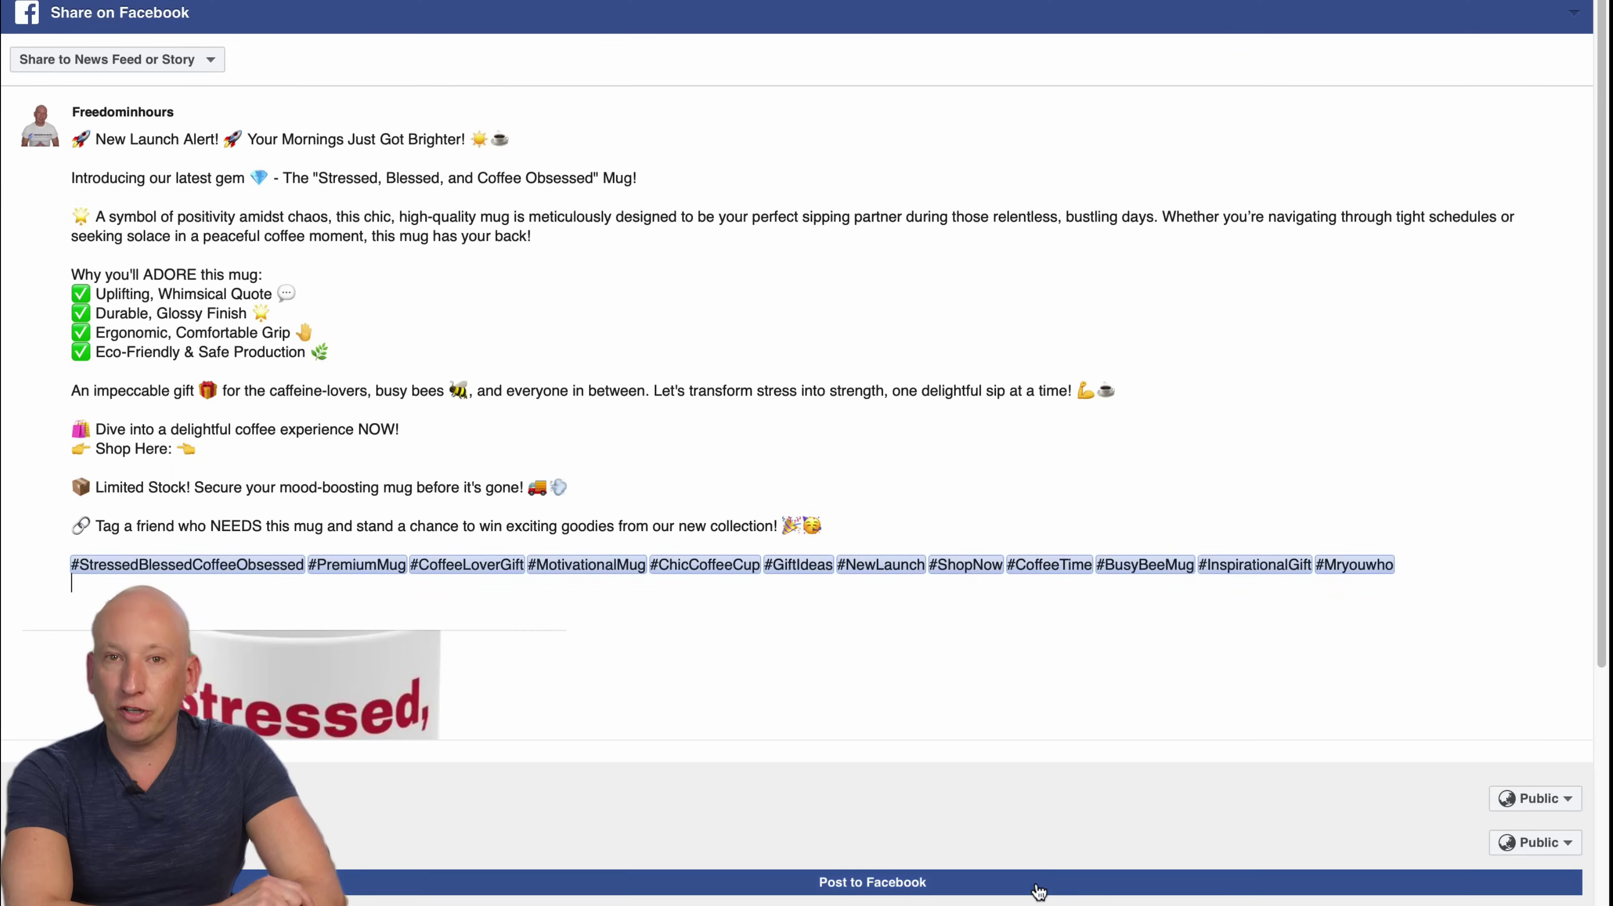
click(1037, 883)
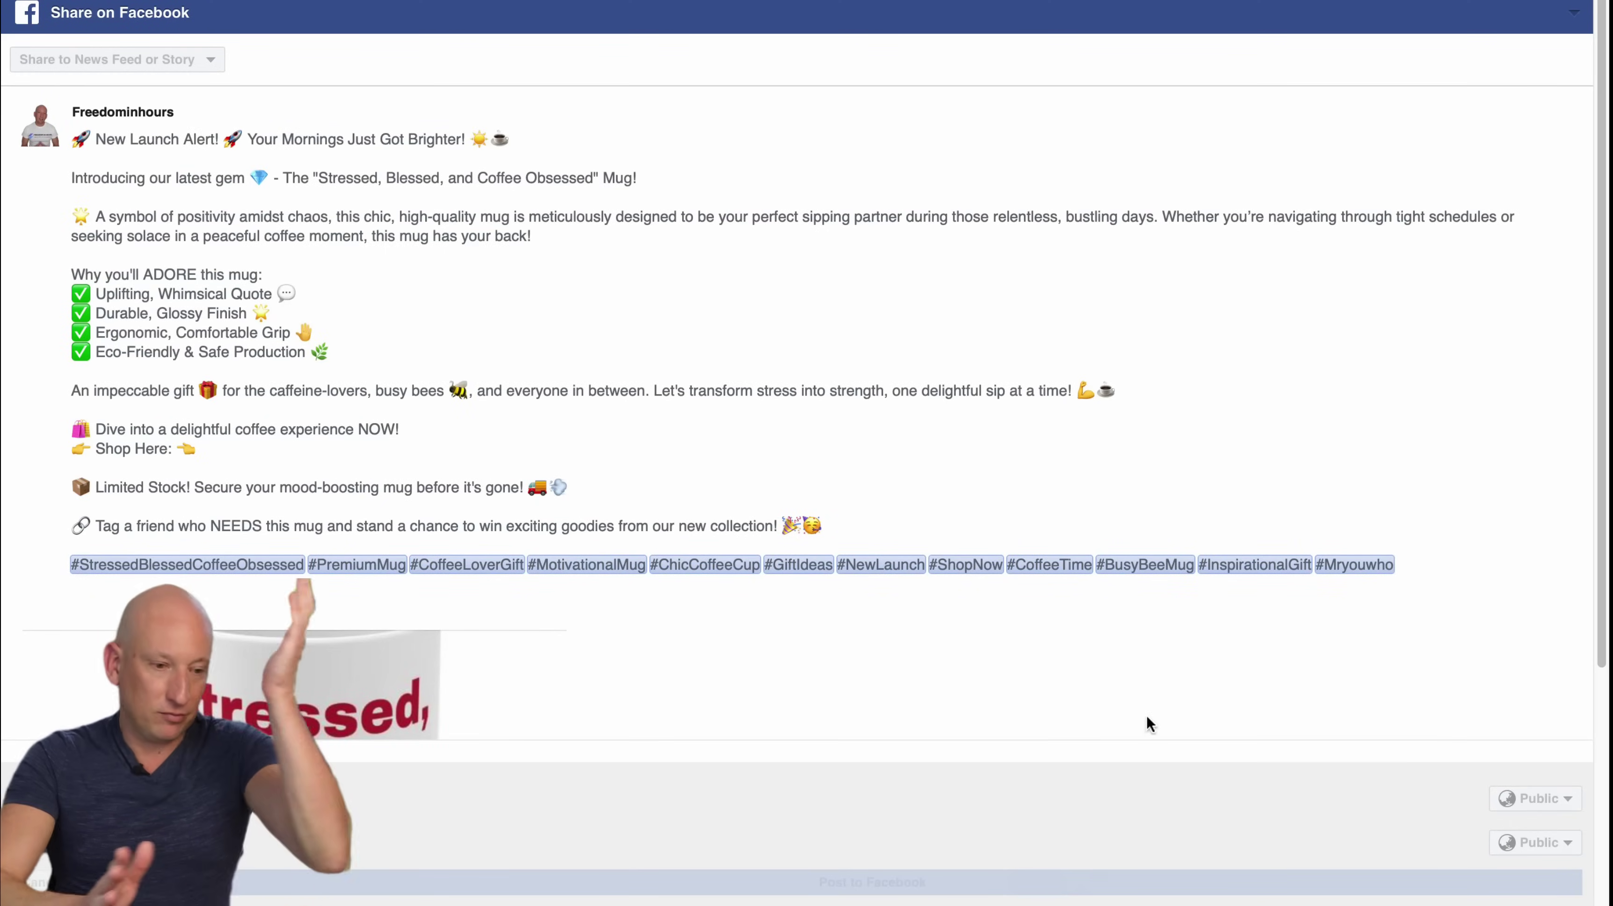
Expand the published mug post on the Freedominhours Facebook page and review its full text, hashtags and link preview.
click(1007, 334)
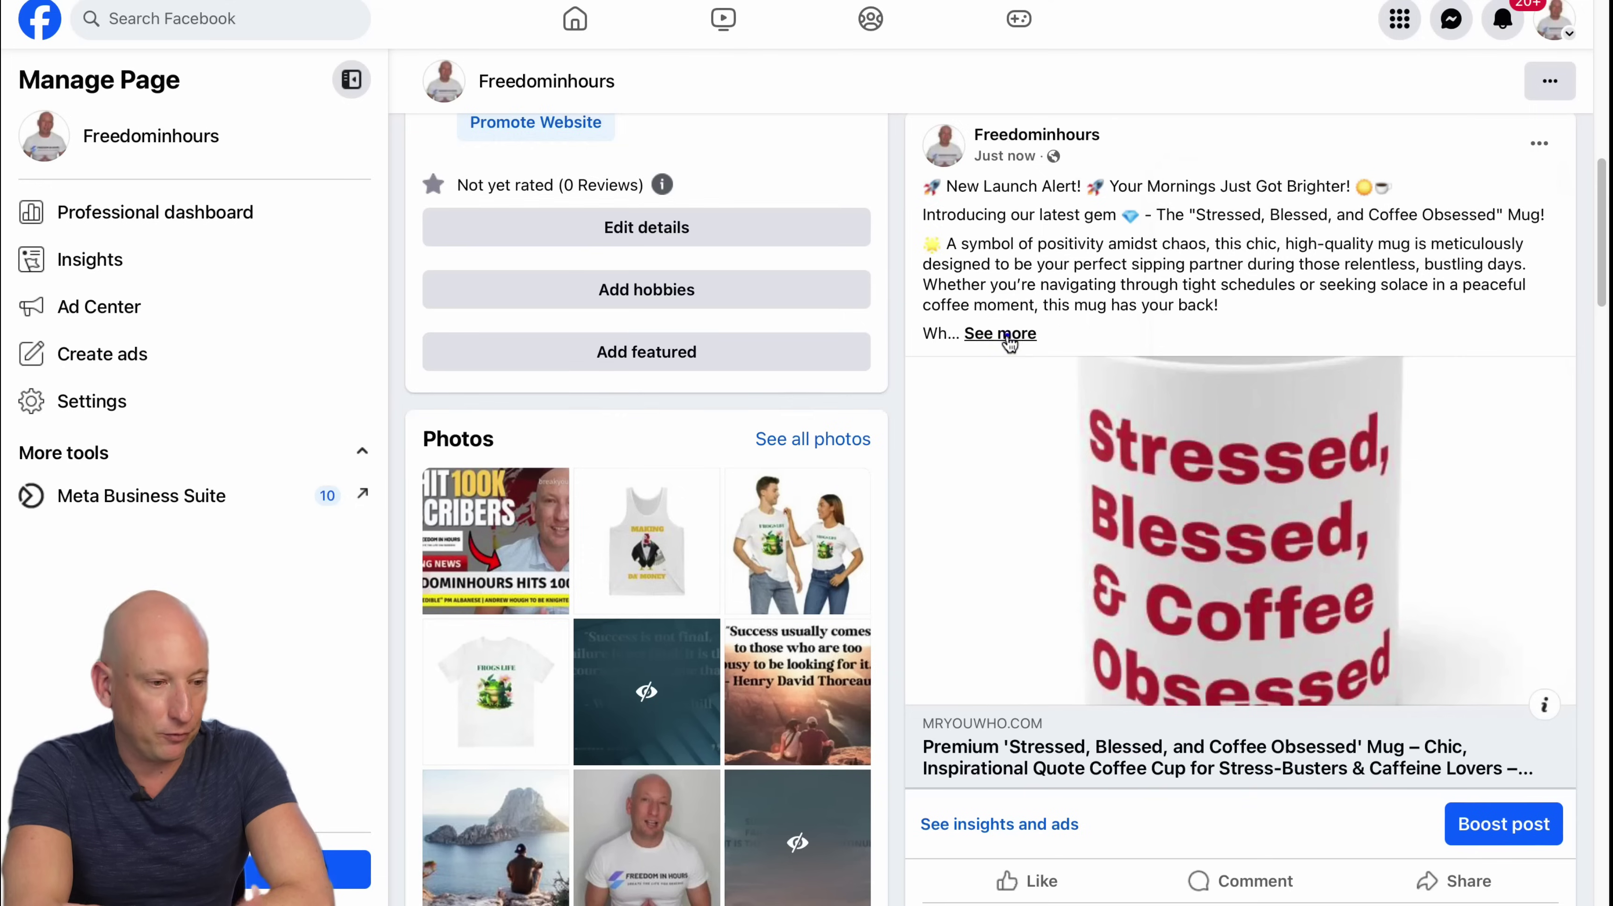
scroll(1177, 391, down, 2)
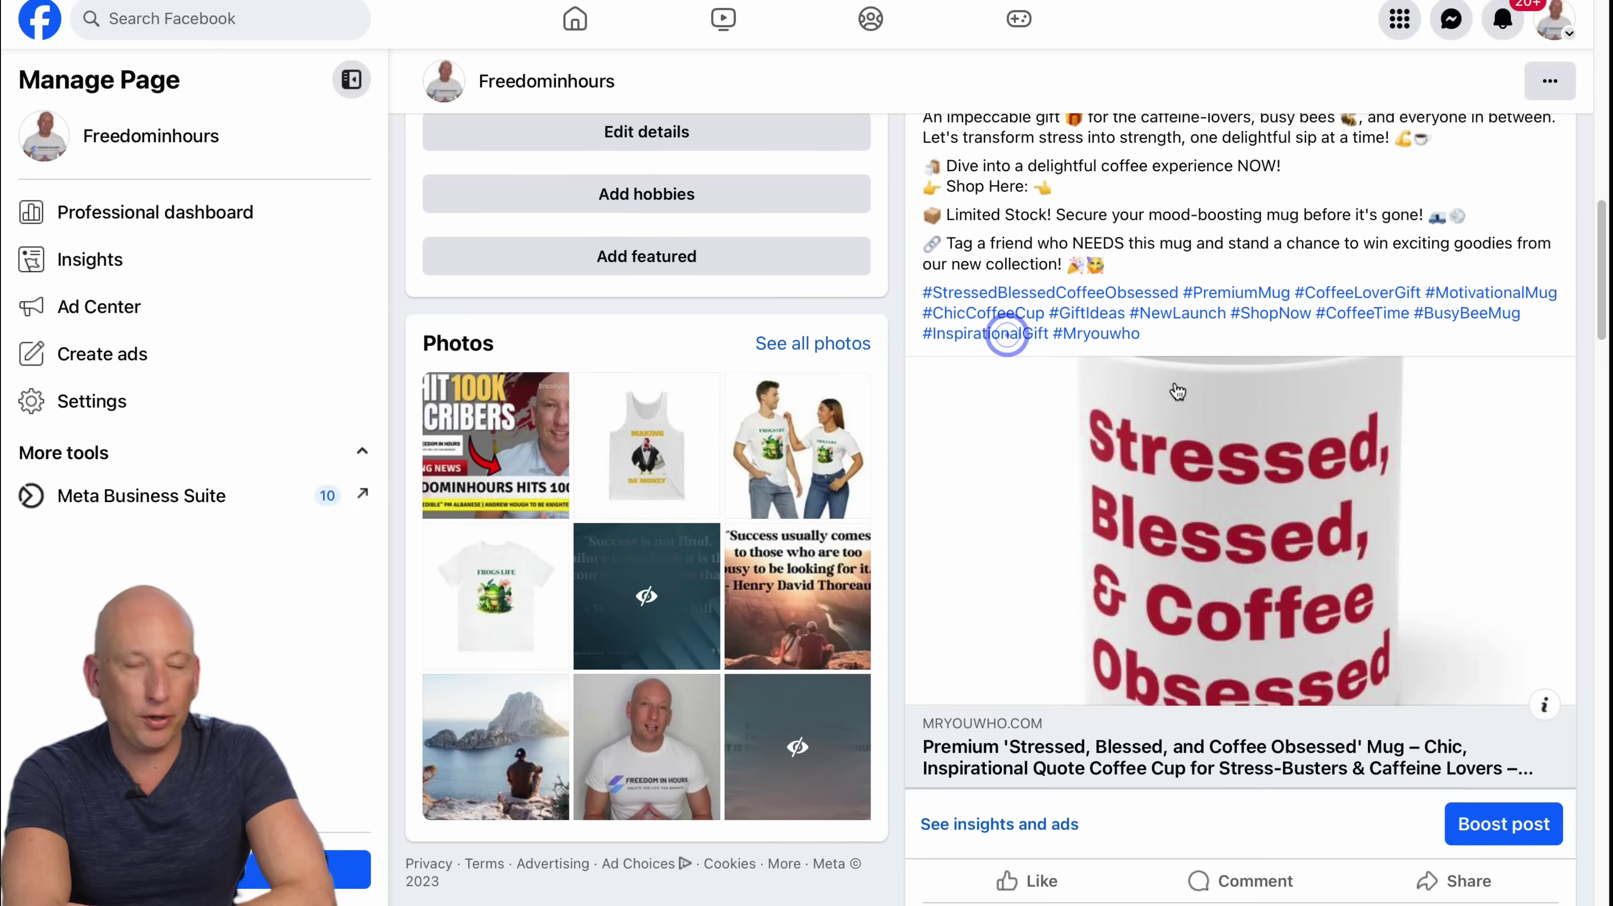
scroll(1405, 483, up, 5)
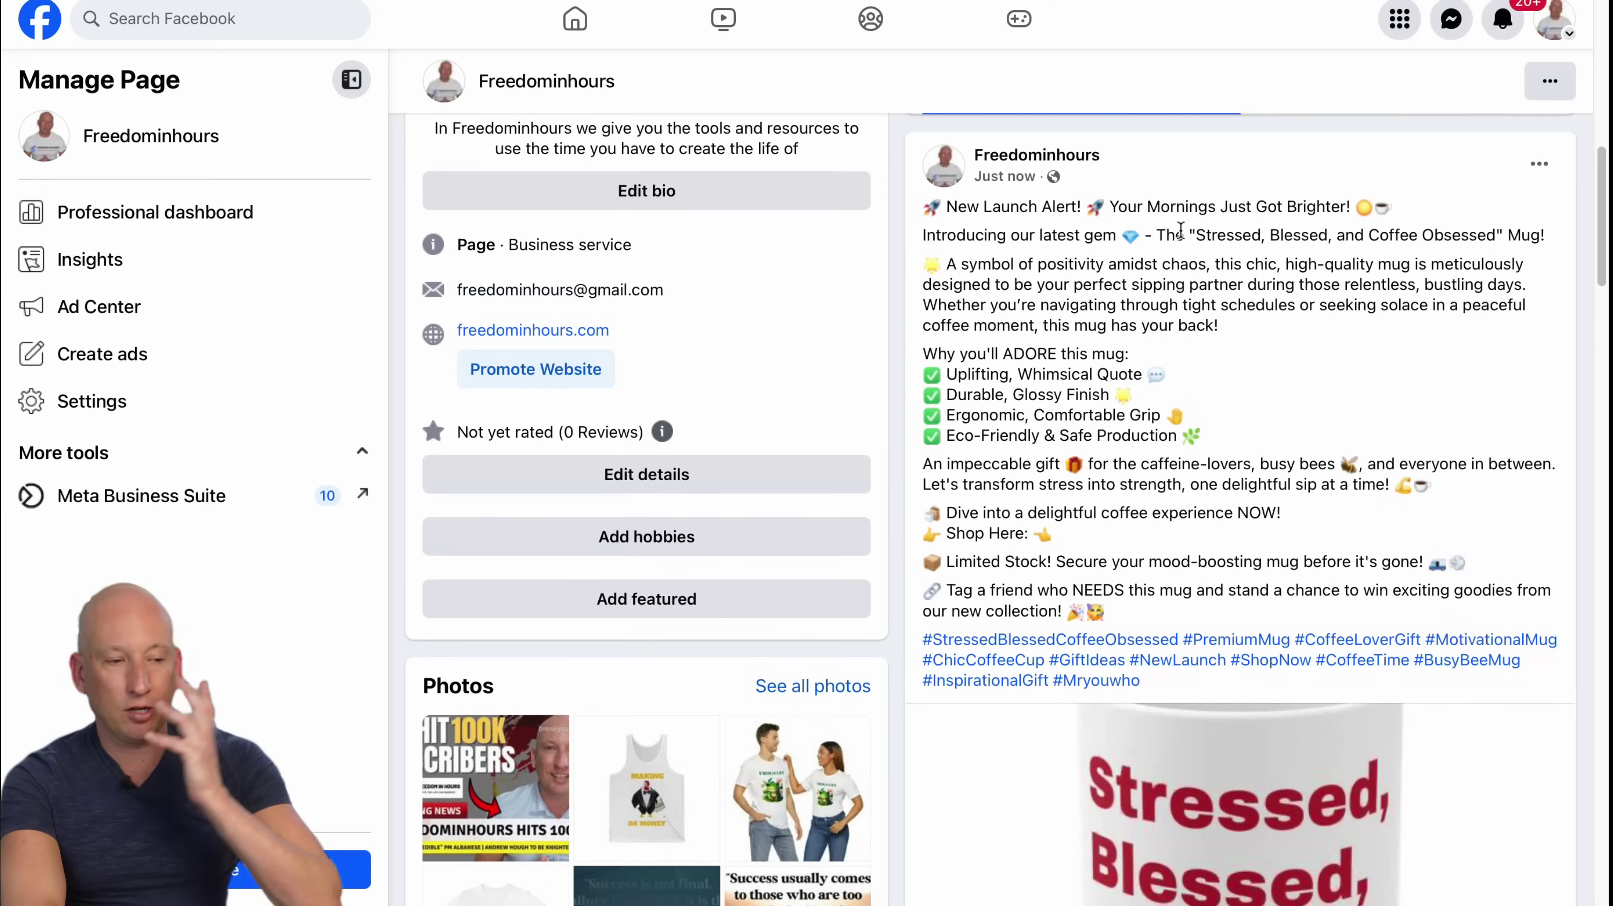
scroll(1252, 317, down, 10)
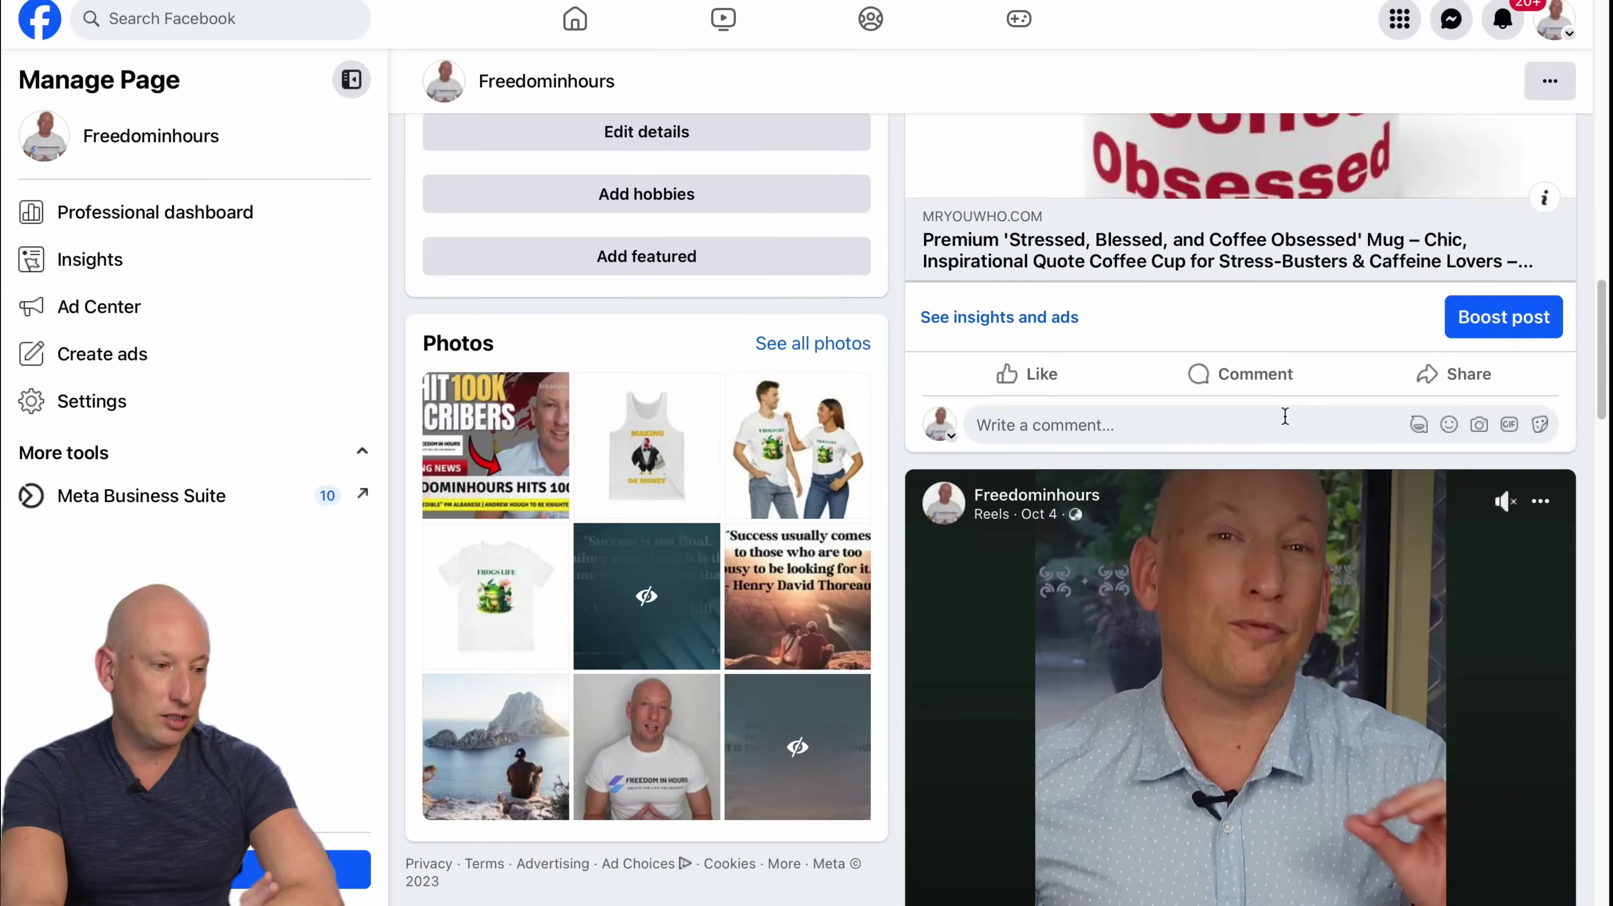
scroll(1258, 433, up, 2)
click(1256, 422)
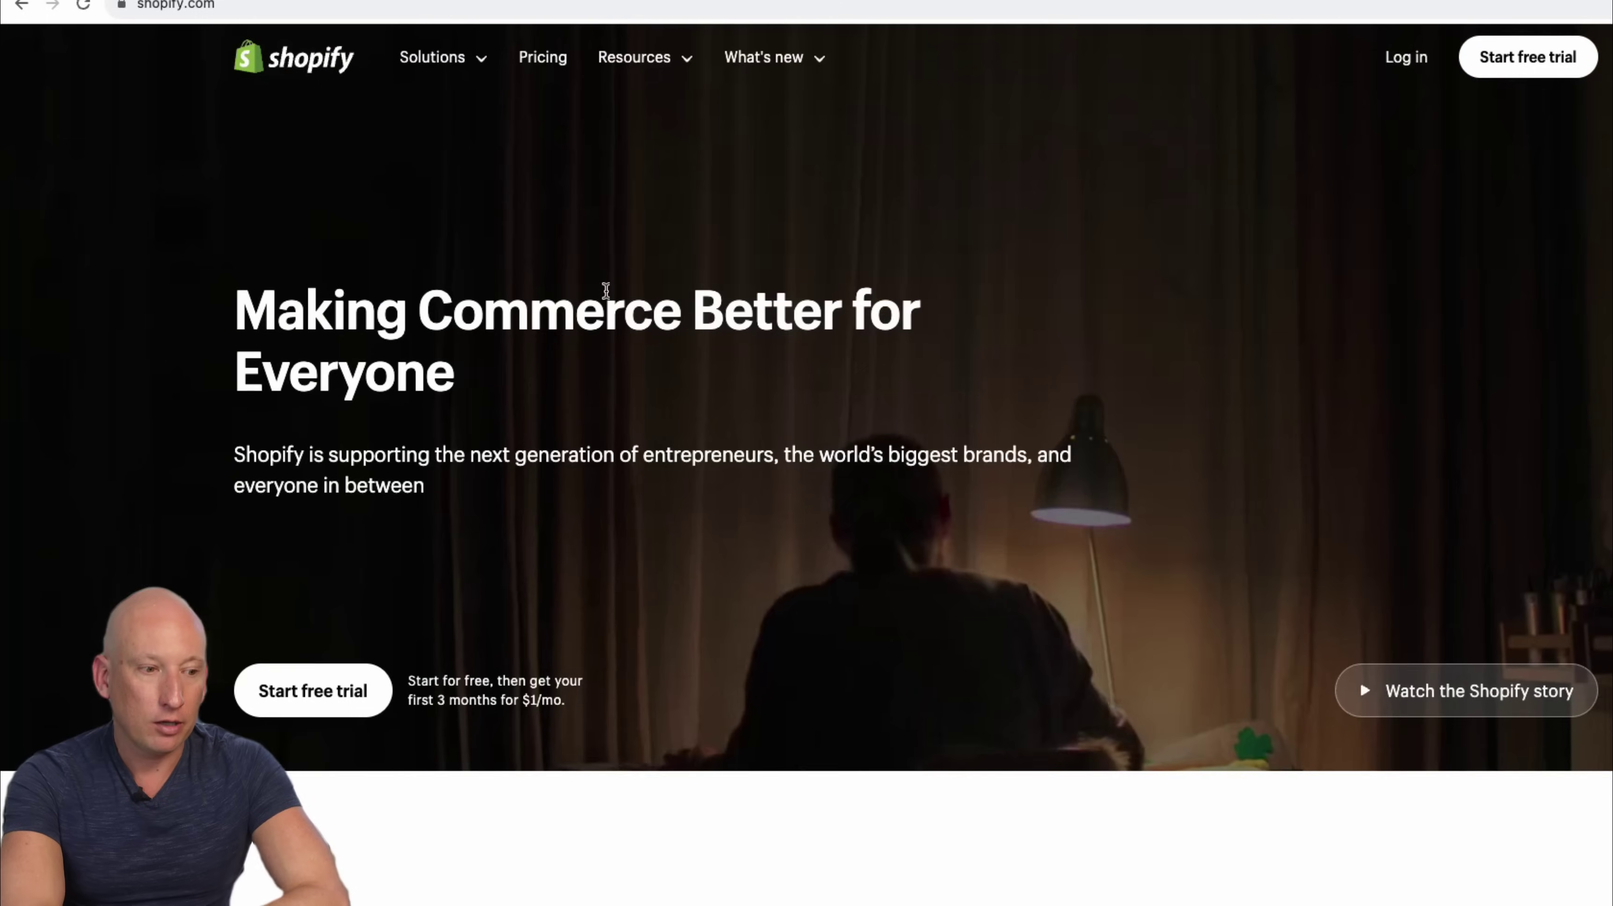
Look through the Shopify homepage's sections on merchants, building an online store and sales channels.
scroll(605, 290, down, 15)
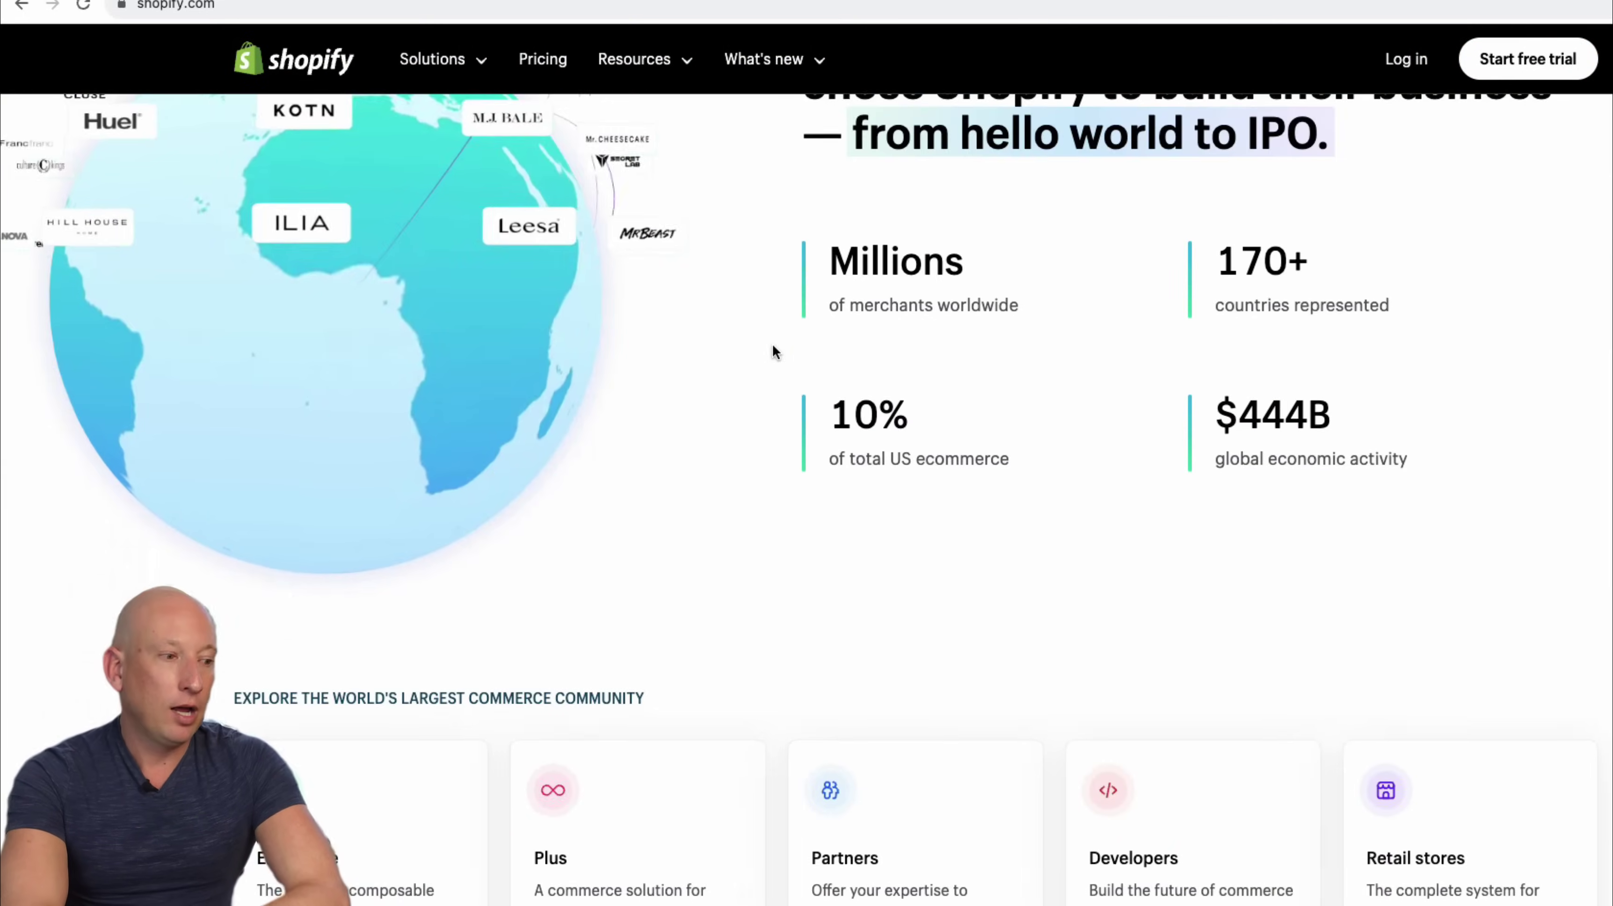
scroll(772, 347, down, 15)
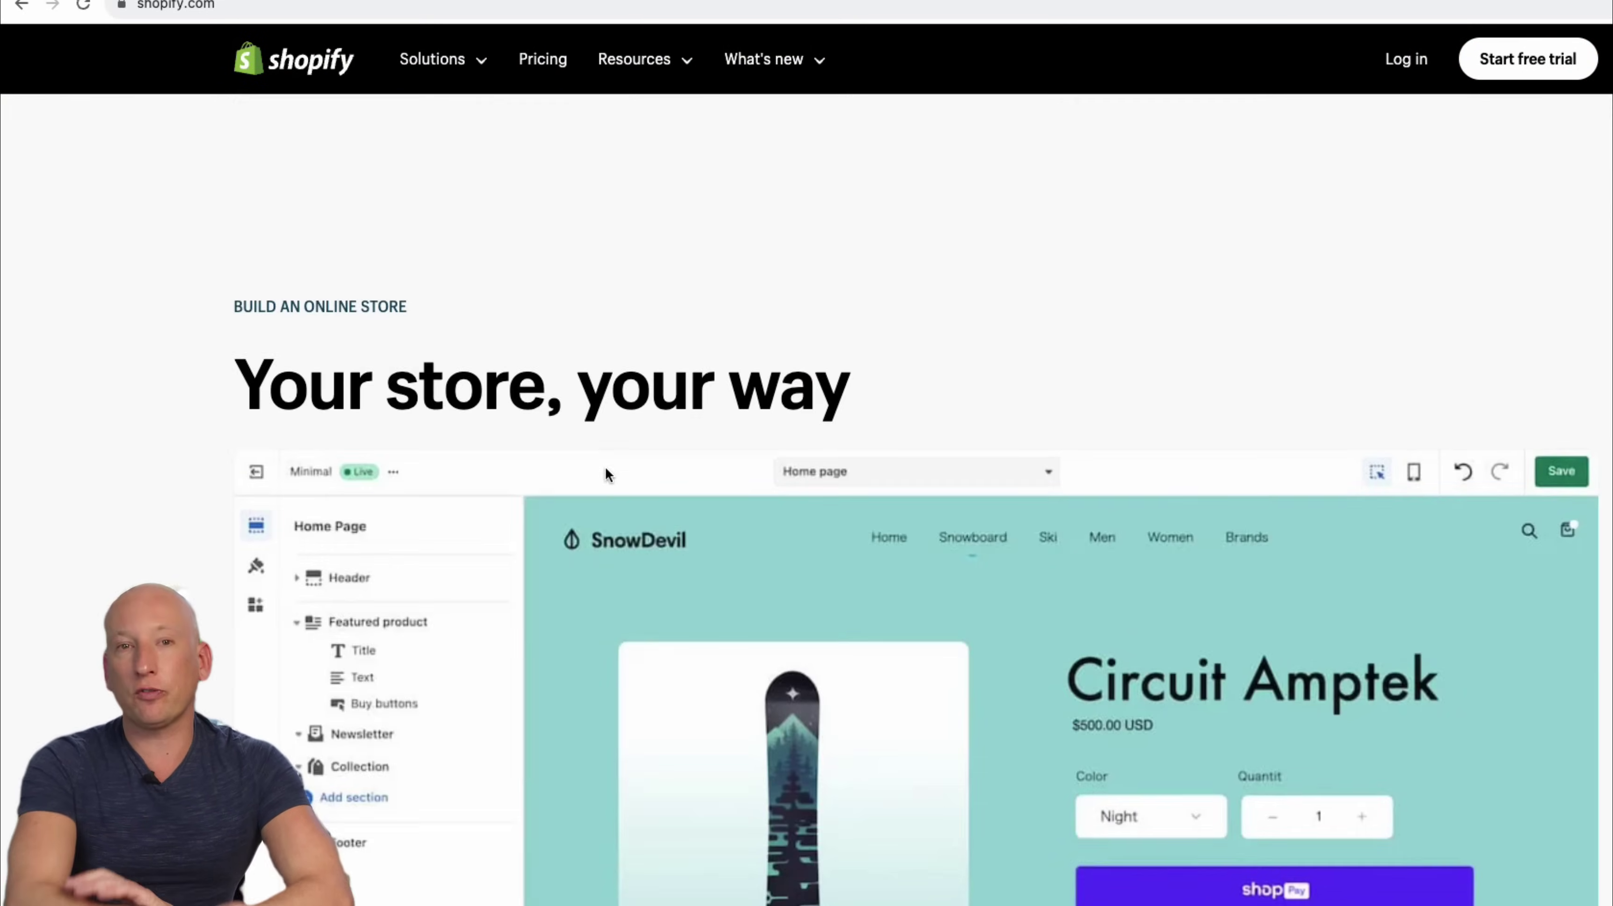
scroll(606, 472, down, 15)
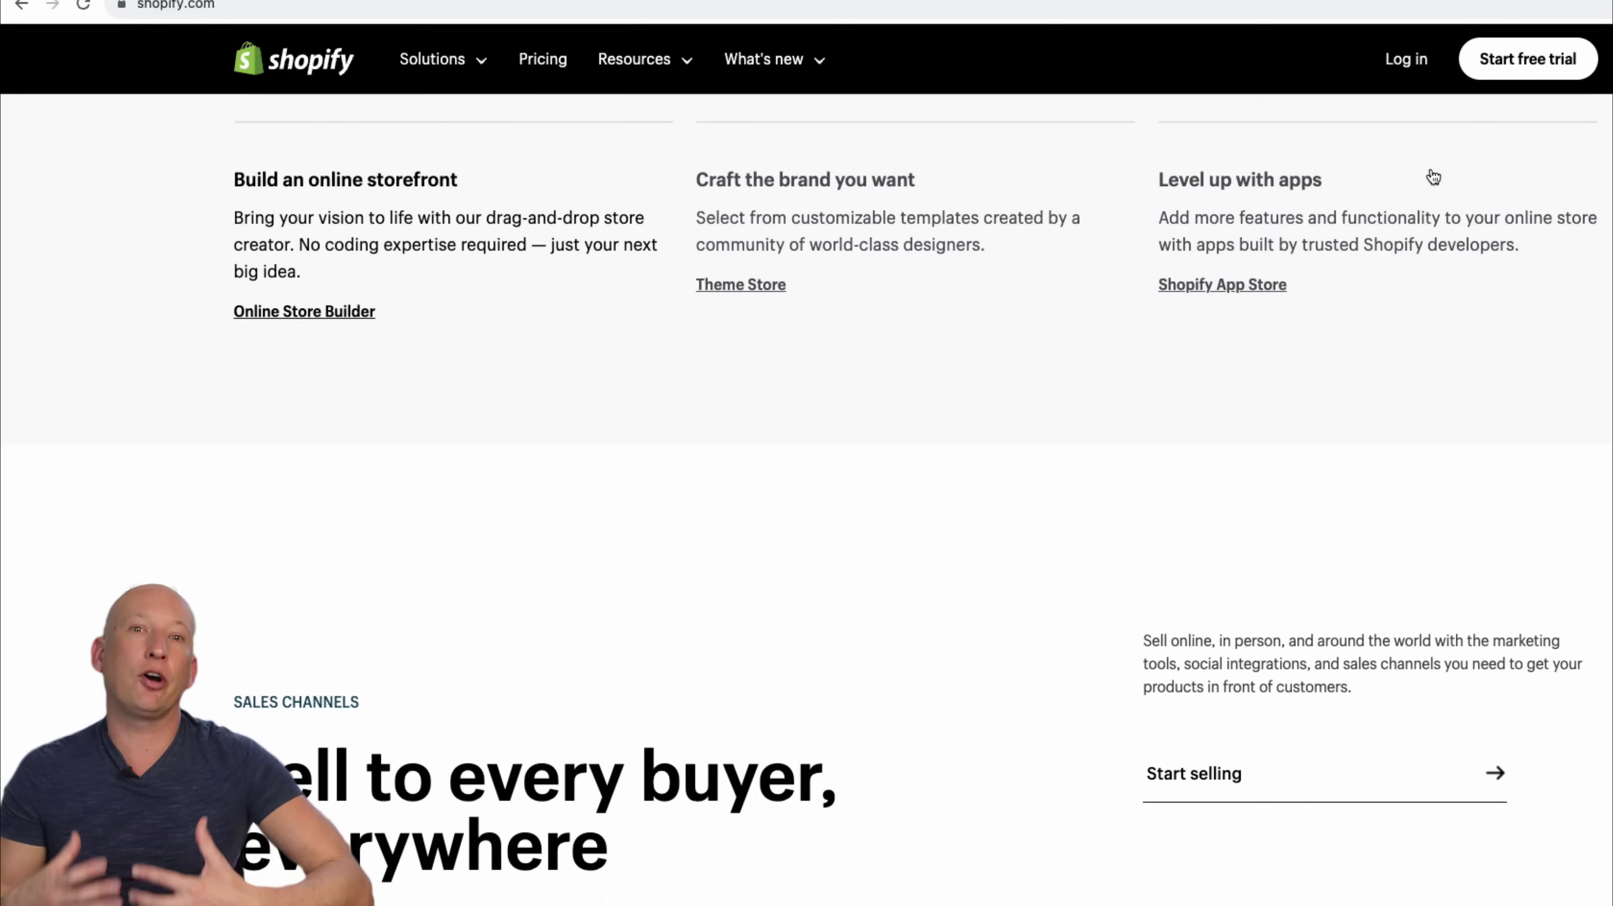